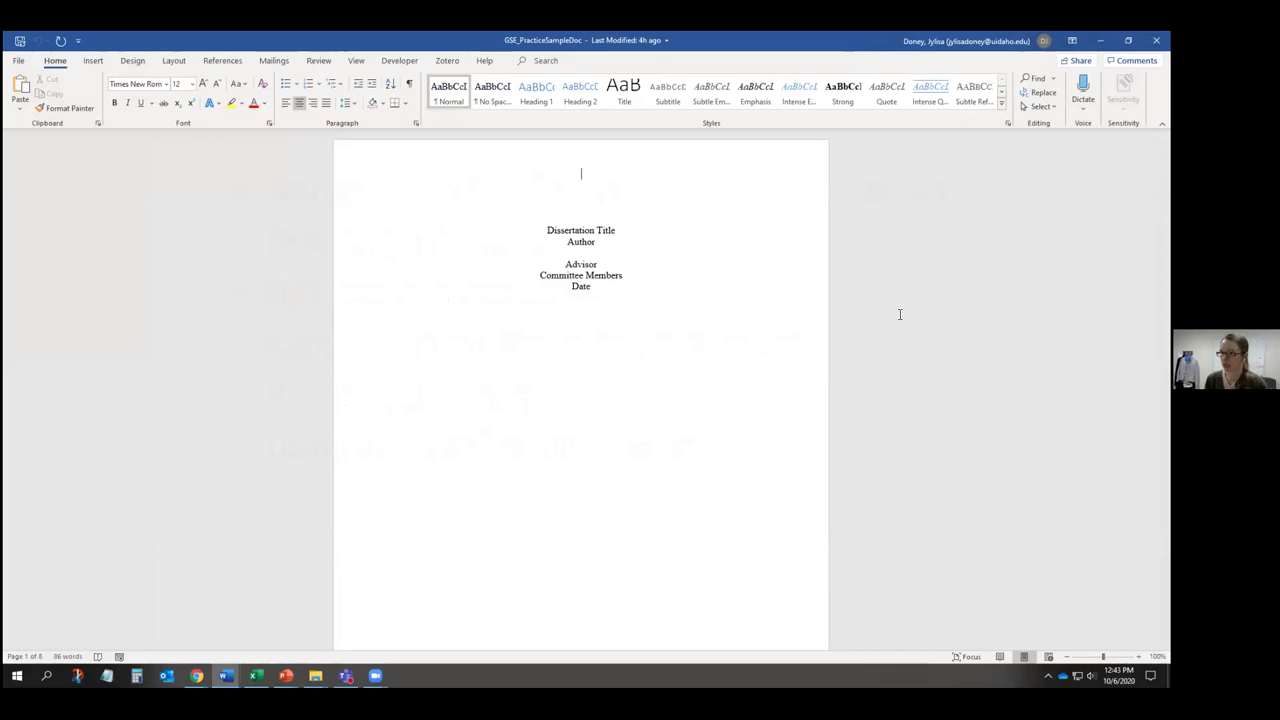
- Open the page header for editing and enable a different first page header and footer
{"action": "double_click", "coordinate": [586, 151]}
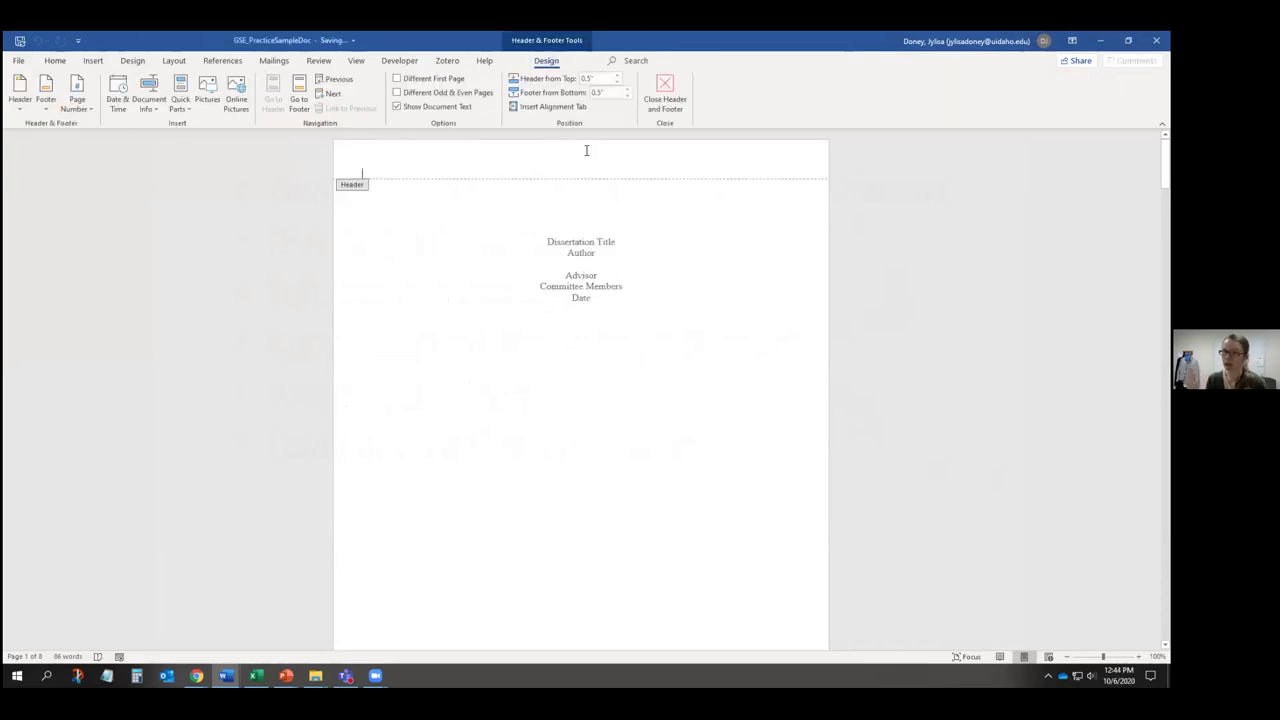
{"action": "left_click", "coordinate": [660, 98]}
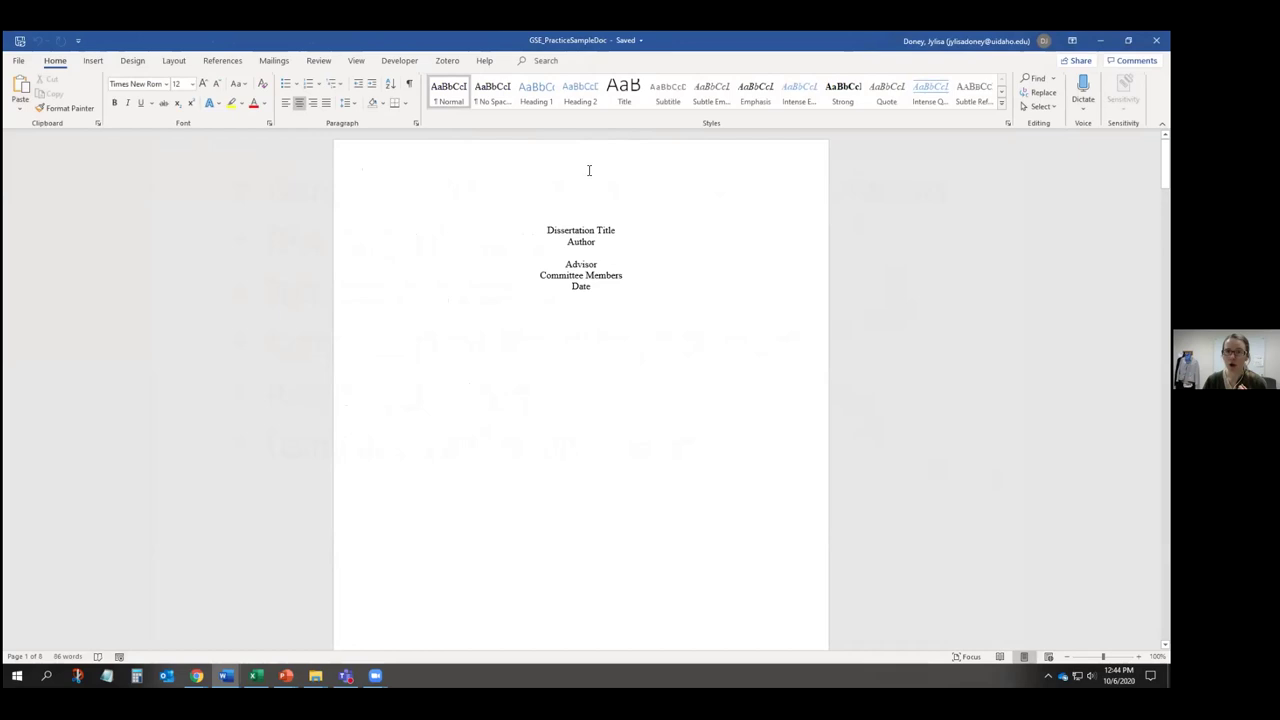
{"action": "left_click", "coordinate": [94, 61]}
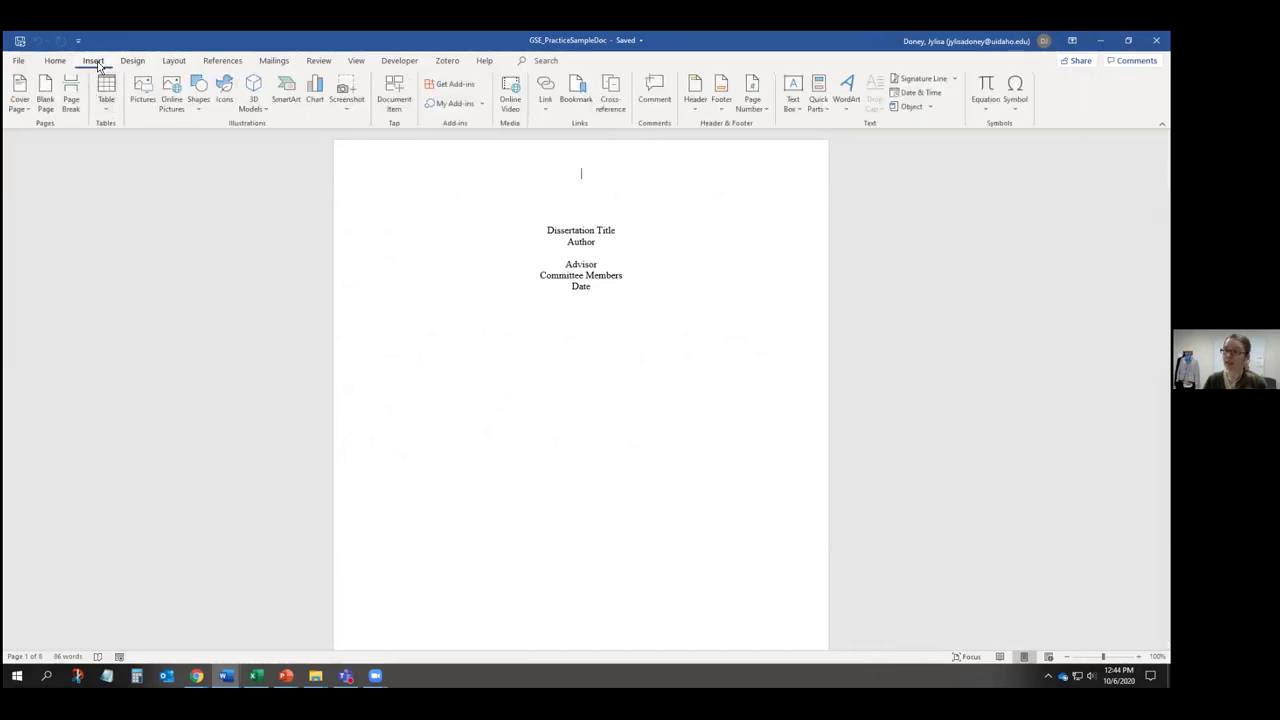
{"action": "left_click", "coordinate": [688, 110]}
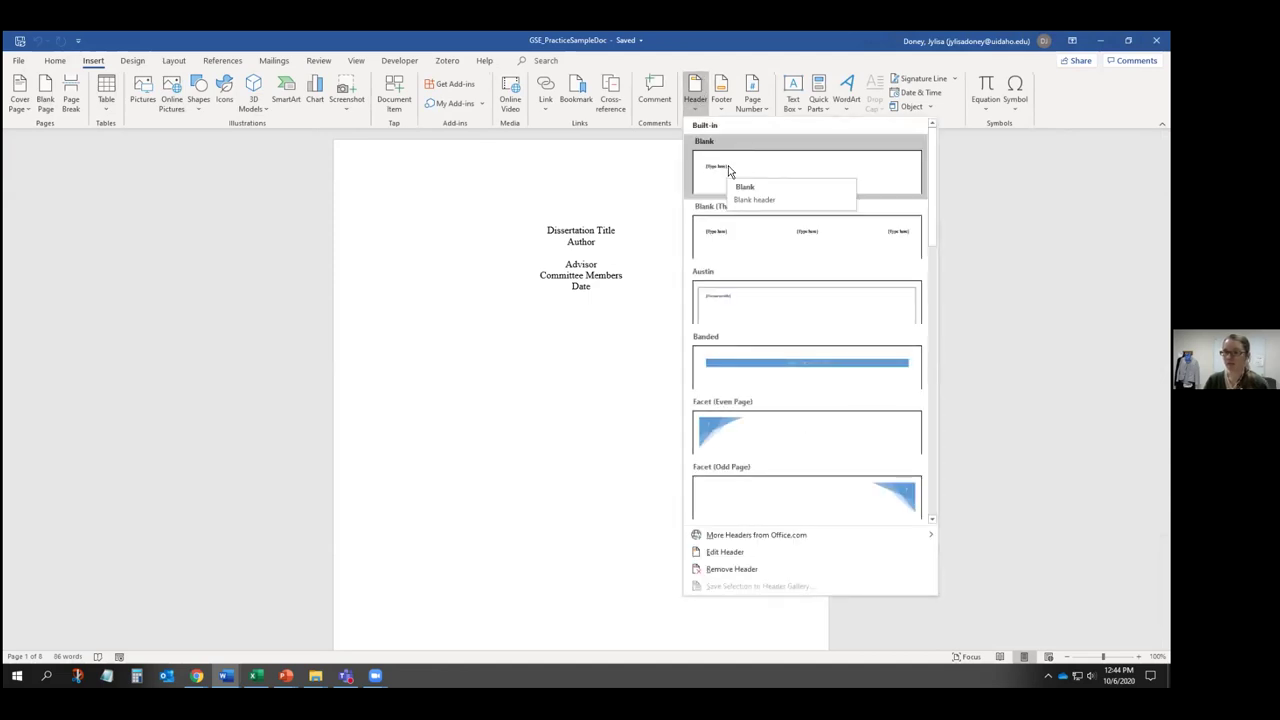
{"action": "left_click", "coordinate": [734, 552]}
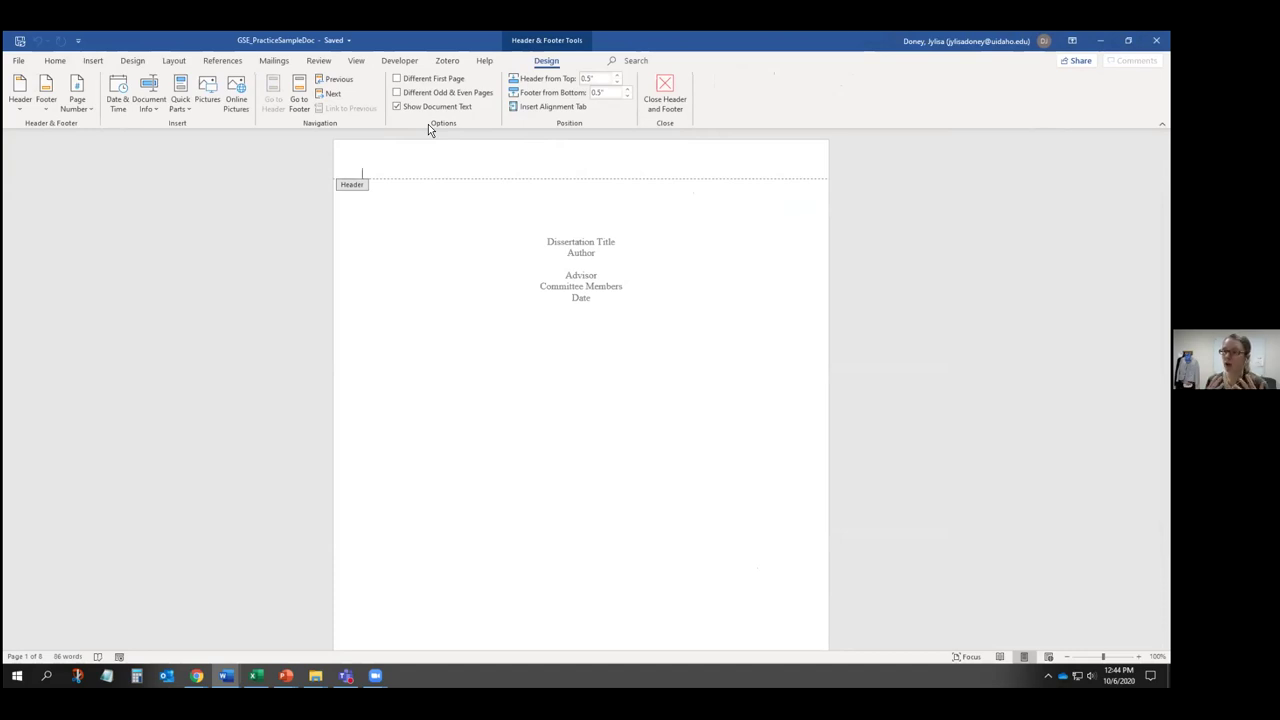
{"action": "left_click", "coordinate": [397, 79]}
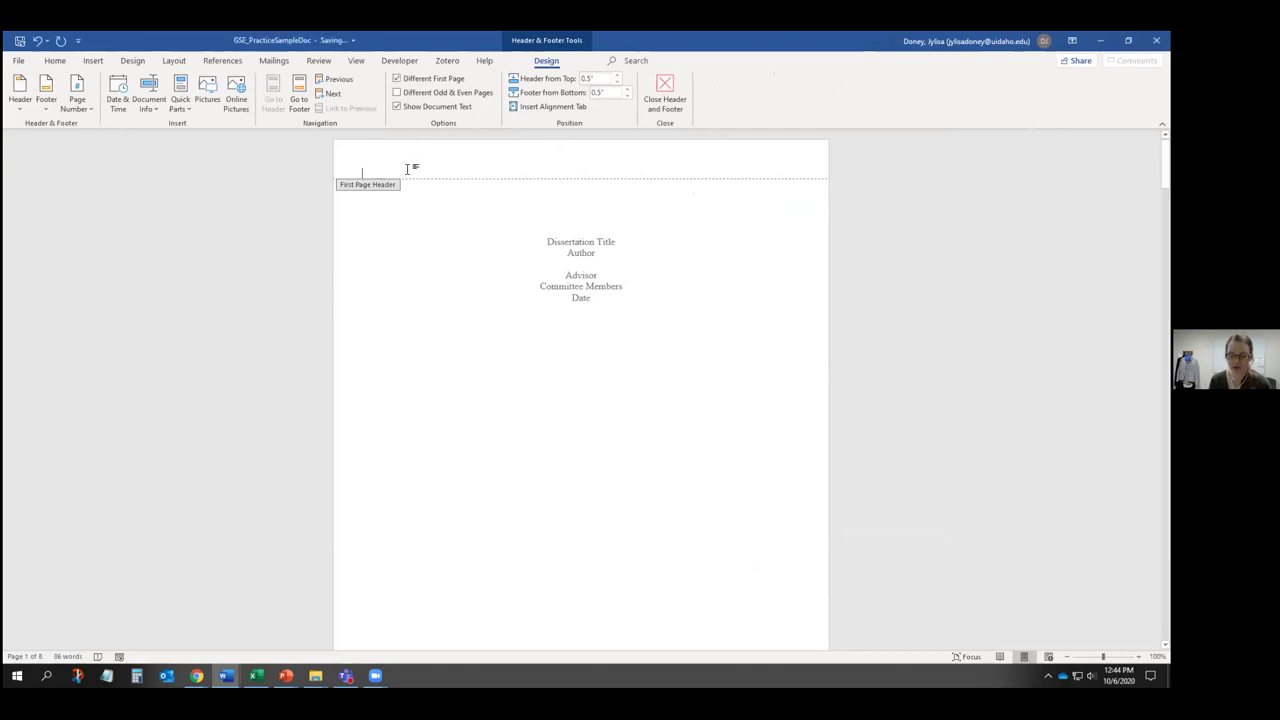
- Enter "Entire title of dissertation" in the first page header
{"action": "type", "text": "H"}
{"action": "key", "text": "BackSpace"}
{"action": "type", "text": "Entrre title of"}
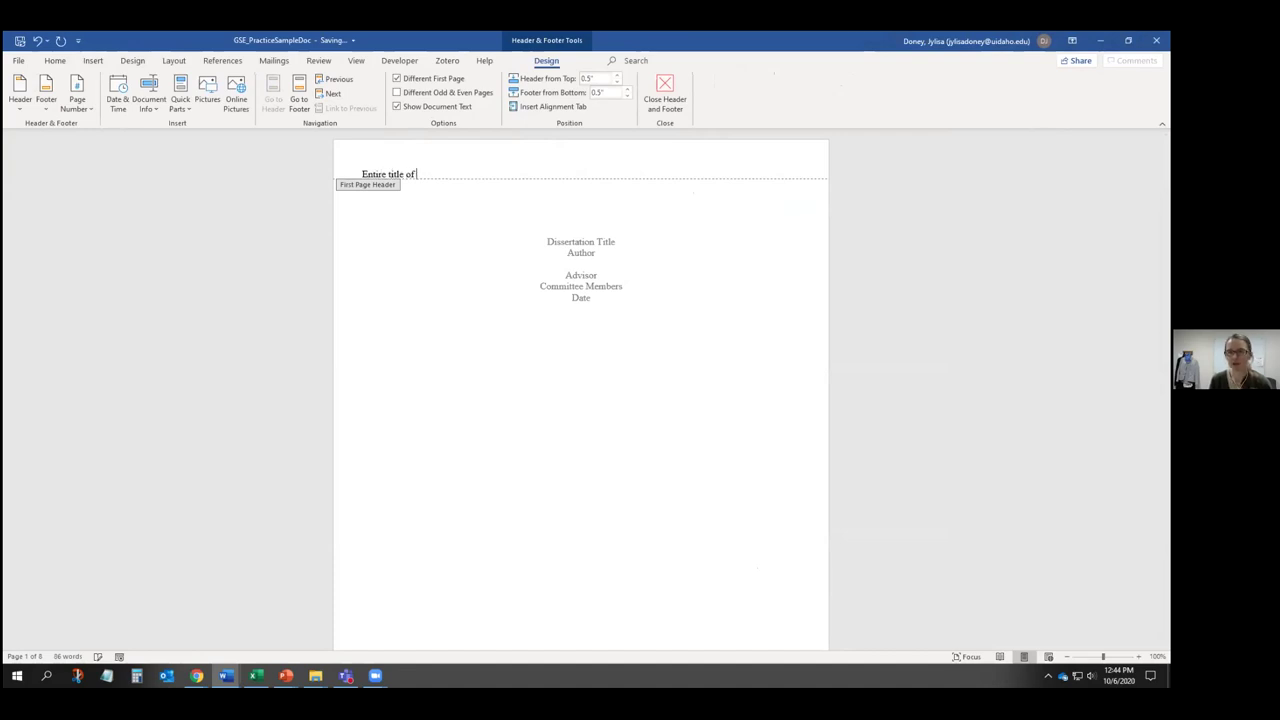
{"action": "type", "text": " dissertation"}
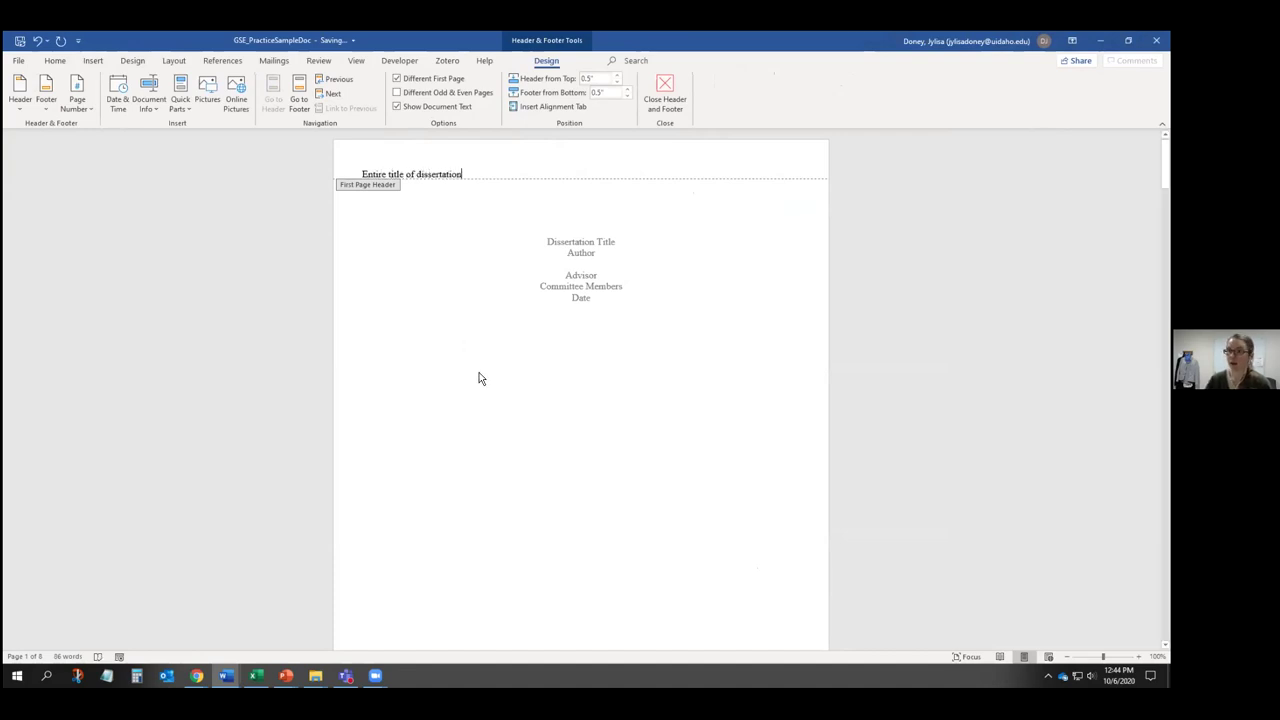
- Enter "Shortened title" in the header of the Copyright page
{"action": "scroll", "coordinate": [477, 374], "scroll_direction": "down", "scroll_amount": 7}
{"action": "type", "text": "S"}
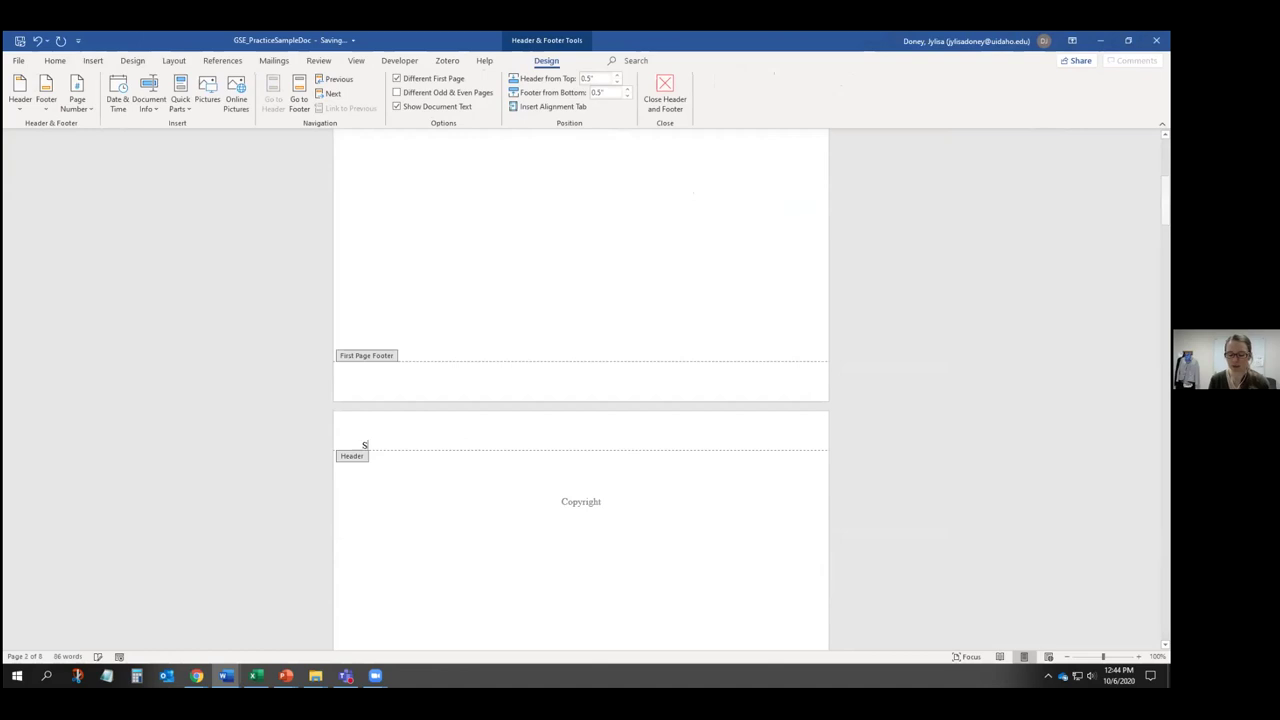
{"action": "type", "text": "hortened"}
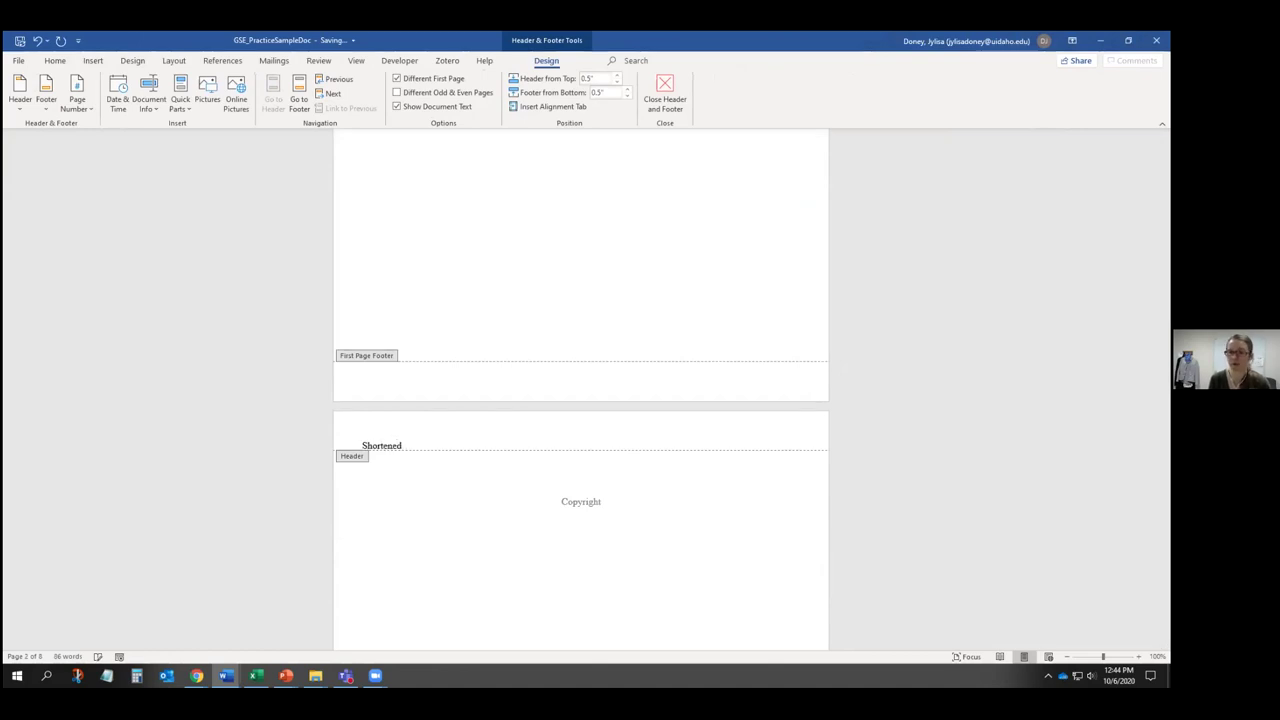
{"action": "type", "text": "eed title"}
- Compare the first page header with the headers on the Copyright and Authorization to Submit Dissertation pages
{"action": "scroll", "coordinate": [529, 423], "scroll_direction": "up", "scroll_amount": 2}
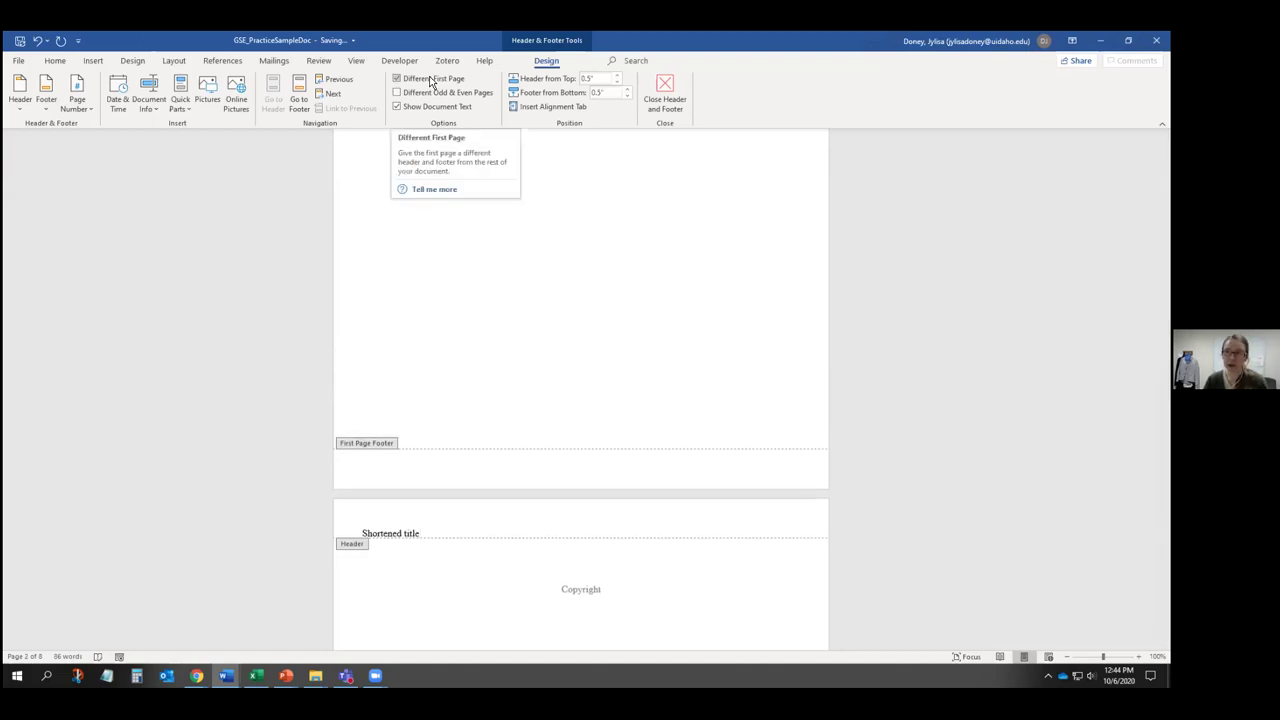
{"action": "scroll", "coordinate": [512, 334], "scroll_direction": "up", "scroll_amount": 7}
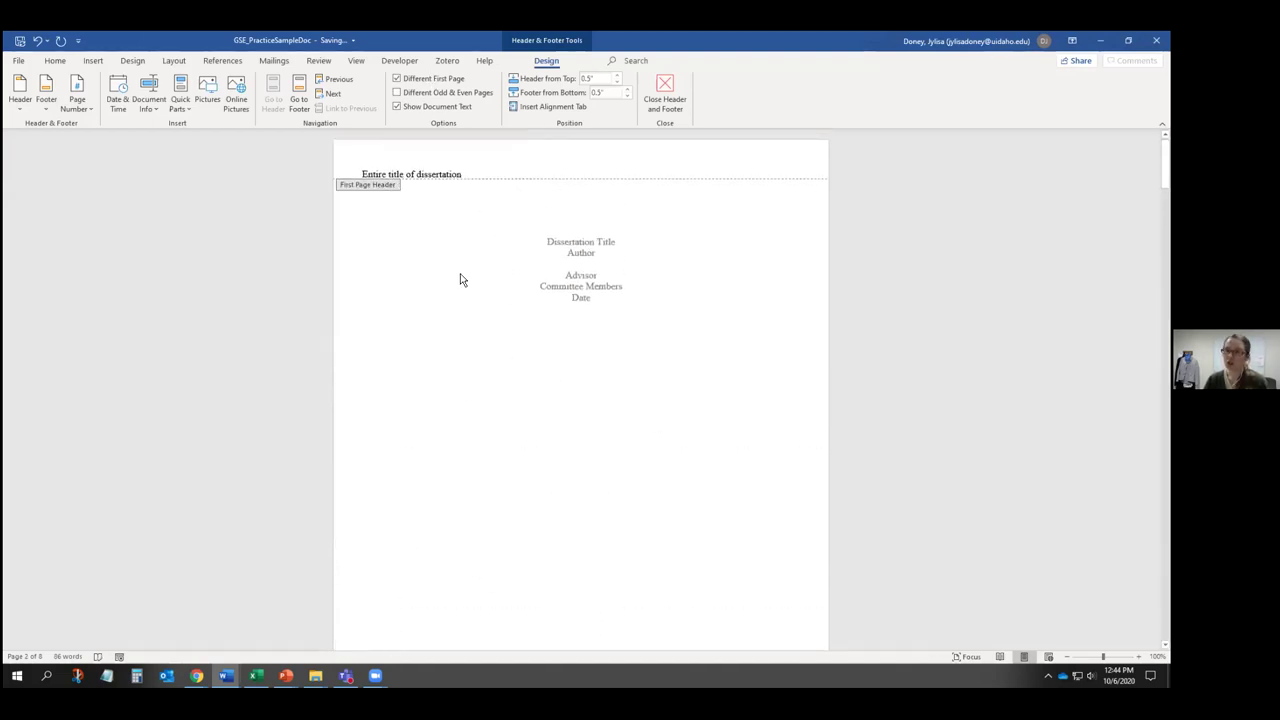
{"action": "scroll", "coordinate": [500, 464], "scroll_direction": "down", "scroll_amount": 5}
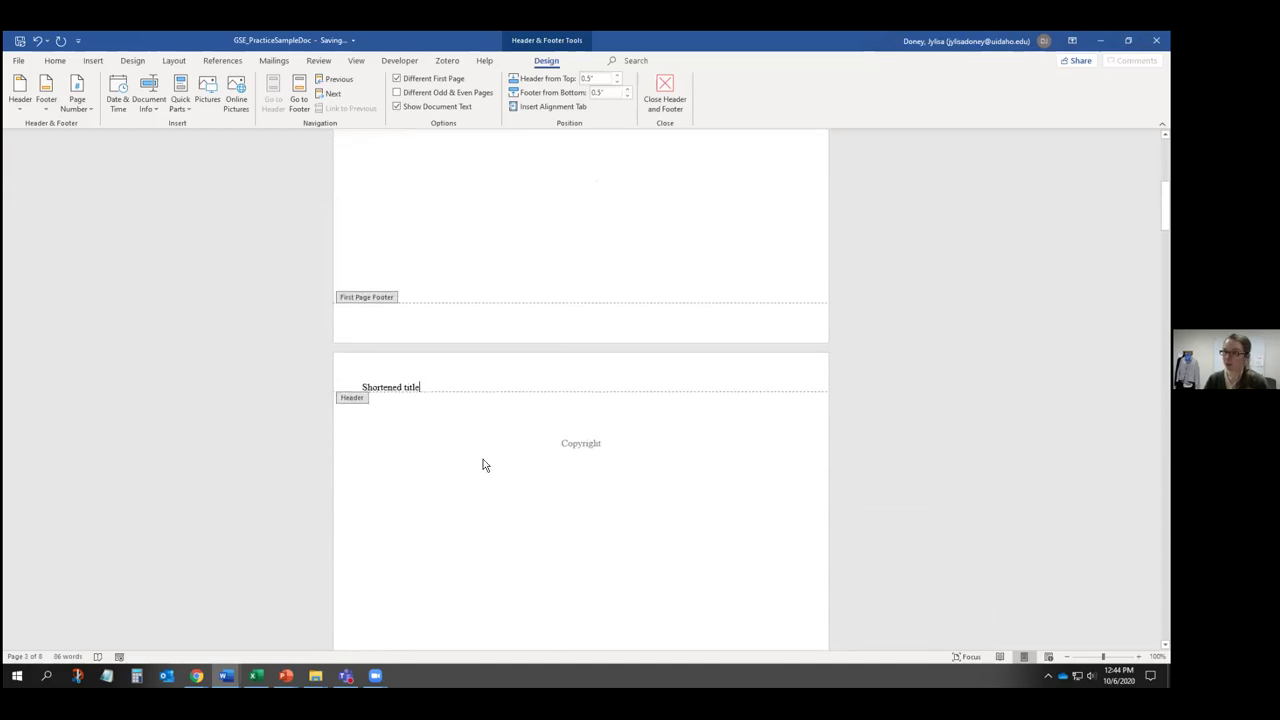
{"action": "scroll", "coordinate": [483, 465], "scroll_direction": "down", "scroll_amount": 2}
{"action": "left_click_drag", "start_coordinate": [362, 270], "coordinate": [433, 268]}
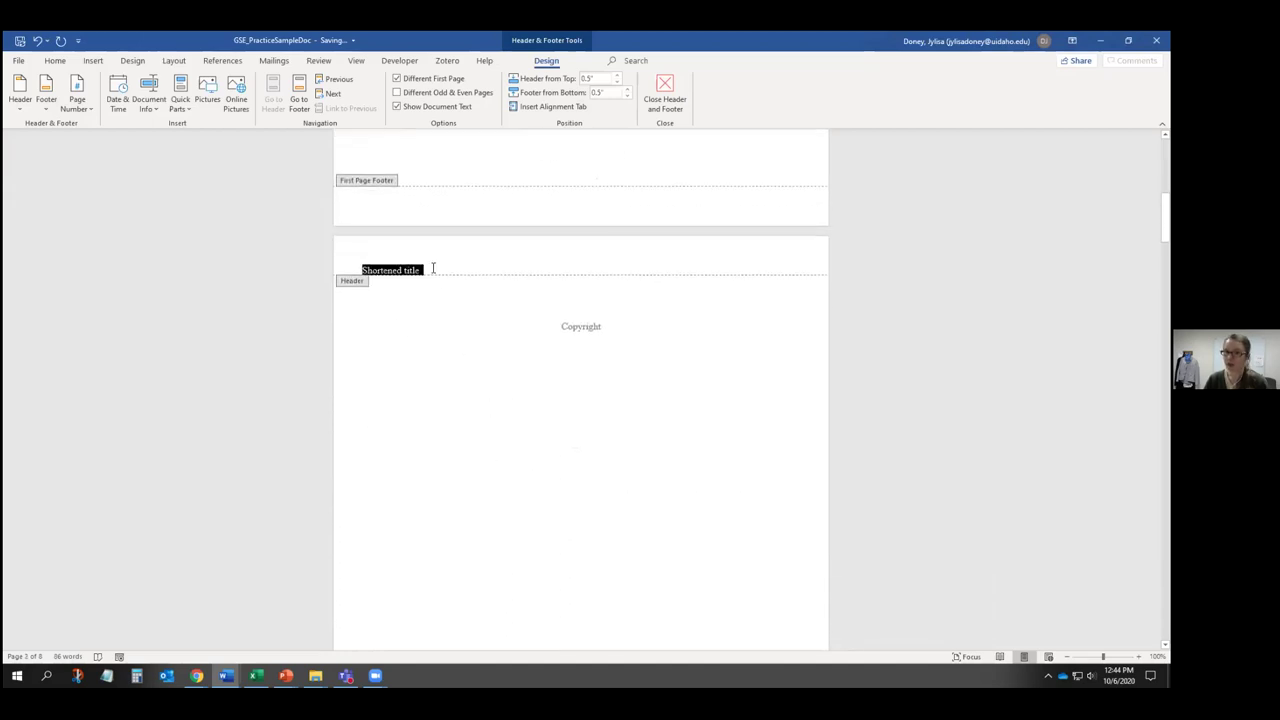
{"action": "scroll", "coordinate": [455, 340], "scroll_direction": "up", "scroll_amount": 8}
{"action": "scroll", "coordinate": [459, 335], "scroll_direction": "down", "scroll_amount": 3}
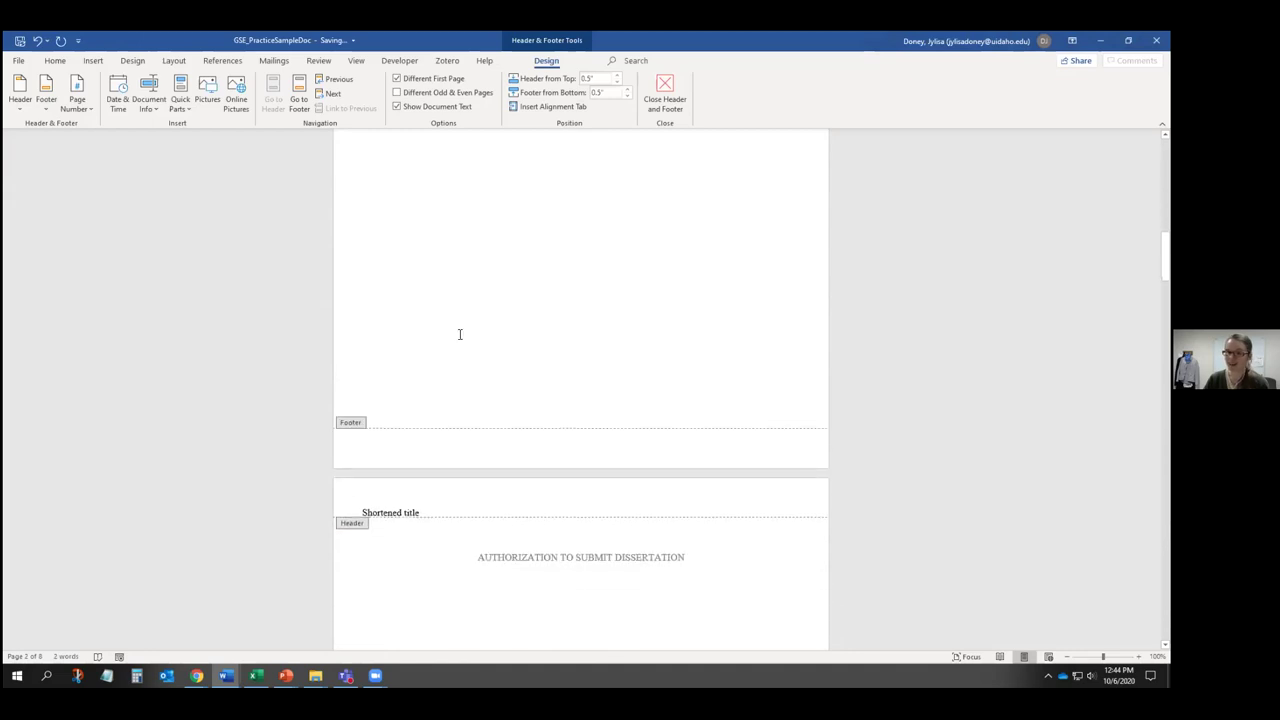
{"action": "scroll", "coordinate": [459, 335], "scroll_direction": "down", "scroll_amount": 3}
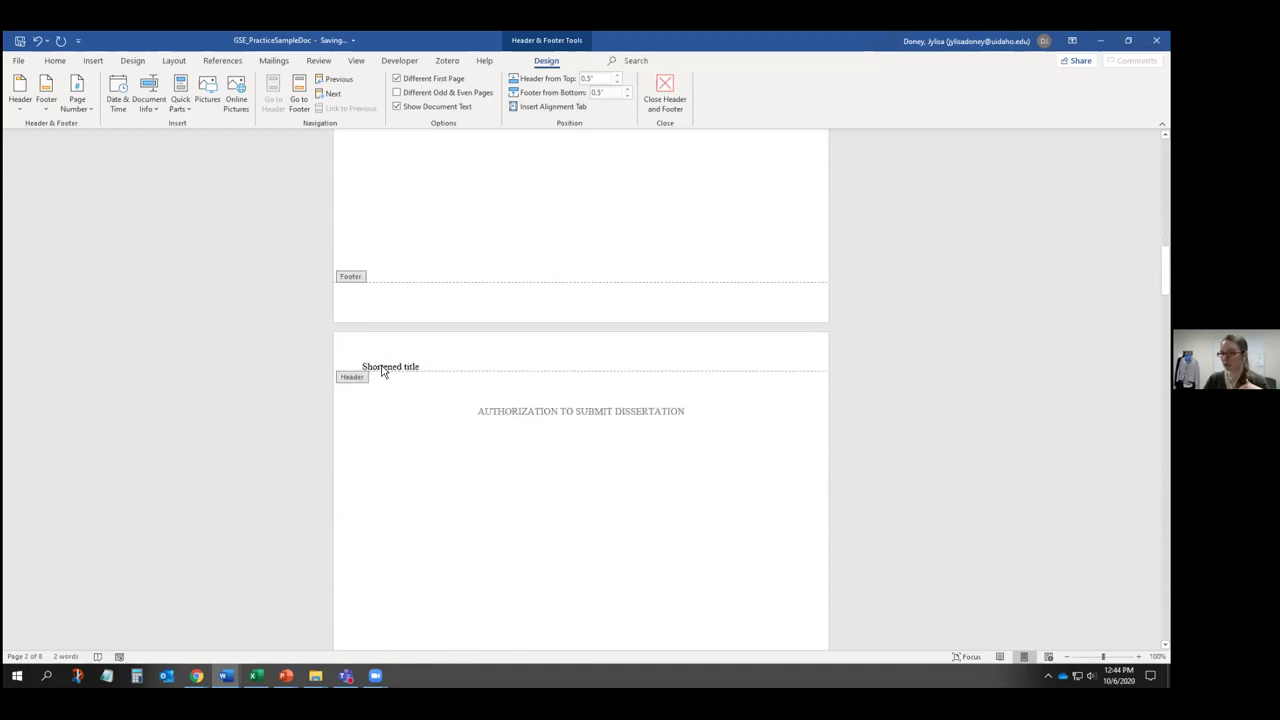
{"action": "scroll", "coordinate": [382, 371], "scroll_direction": "up", "scroll_amount": 20}
- Insert a Plain Number 3 page number at the bottom of the title page in the first page footer
{"action": "scroll", "coordinate": [384, 368], "scroll_direction": "down", "scroll_amount": 6}
{"action": "left_click", "coordinate": [808, 446]}
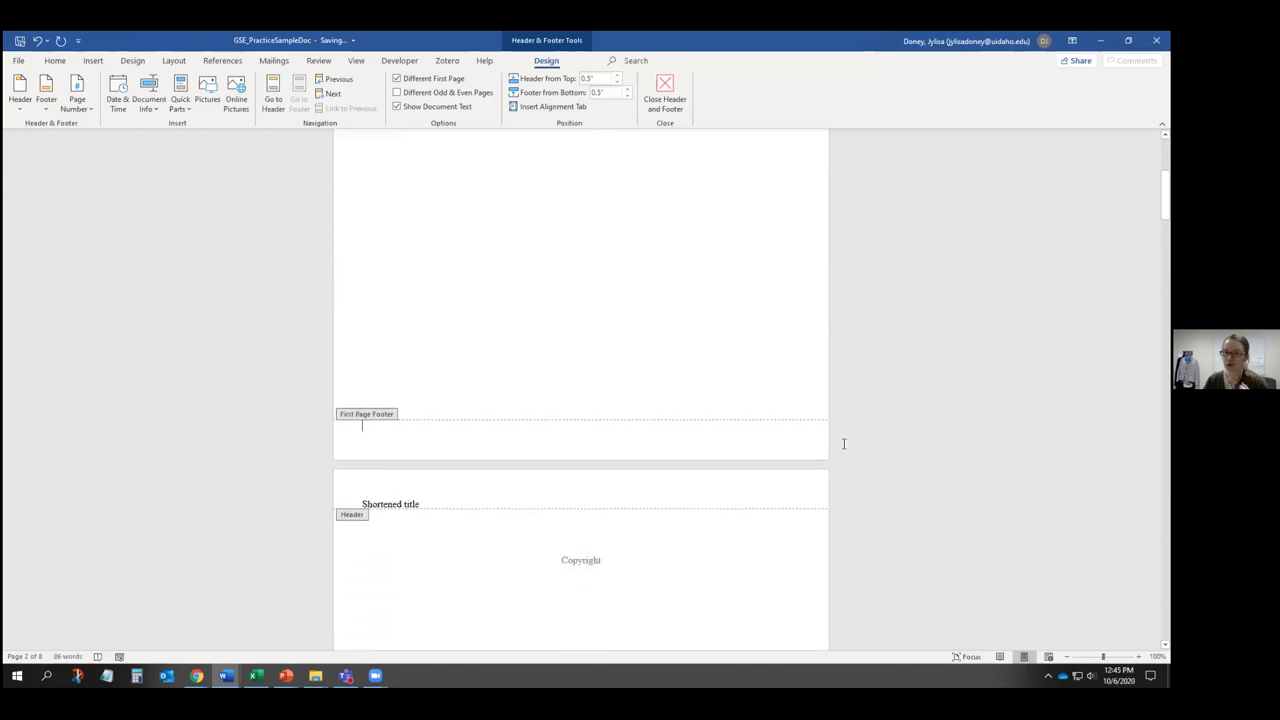
{"action": "left_click", "coordinate": [92, 113]}
{"action": "mouse_move", "coordinate": [100, 142]}
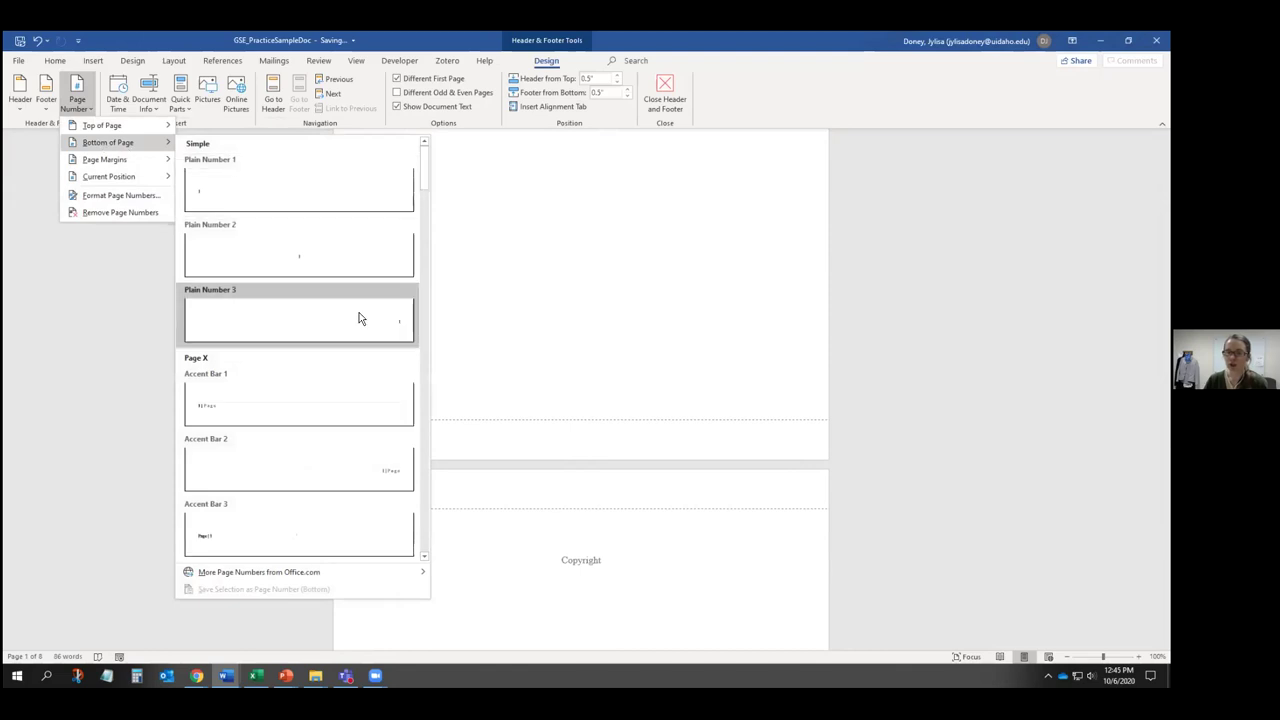
{"action": "left_click", "coordinate": [360, 318]}
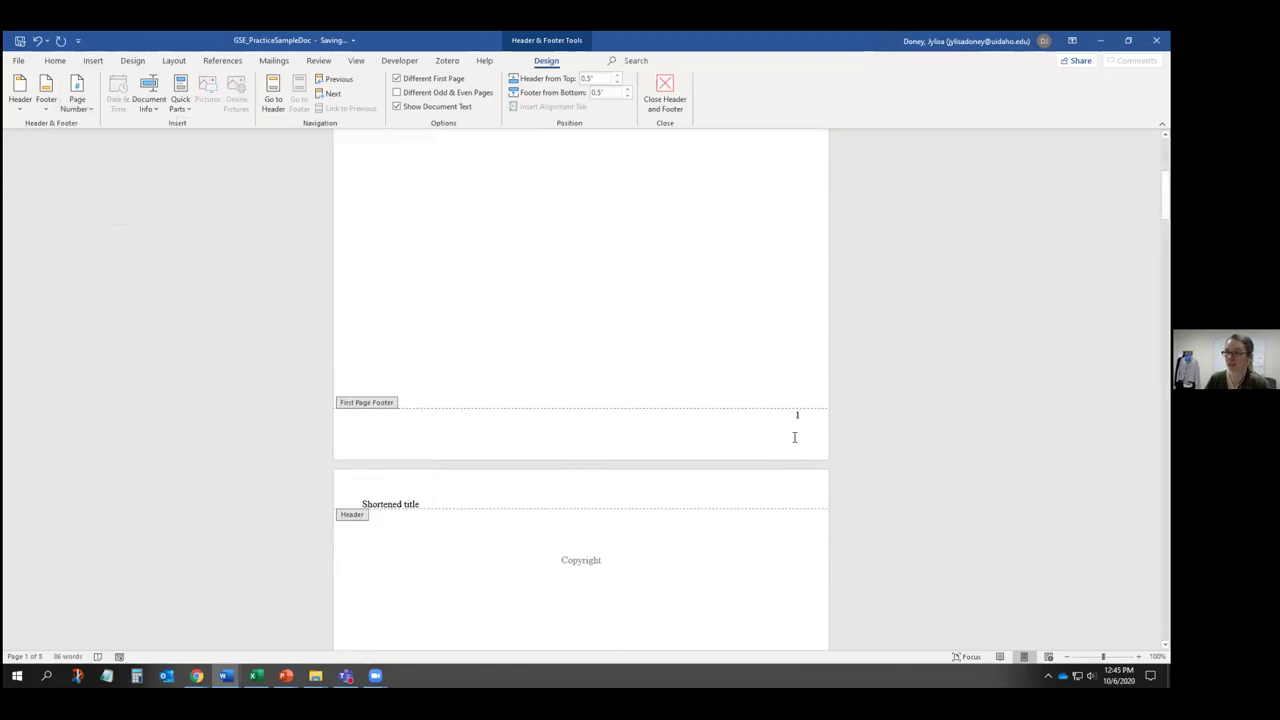
- Insert a Plain Number 3 page number in the footer of the Copyright page and close header and footer editing
{"action": "scroll", "coordinate": [794, 437], "scroll_direction": "down", "scroll_amount": 10}
{"action": "left_click", "coordinate": [813, 513]}
{"action": "left_click", "coordinate": [77, 98]}
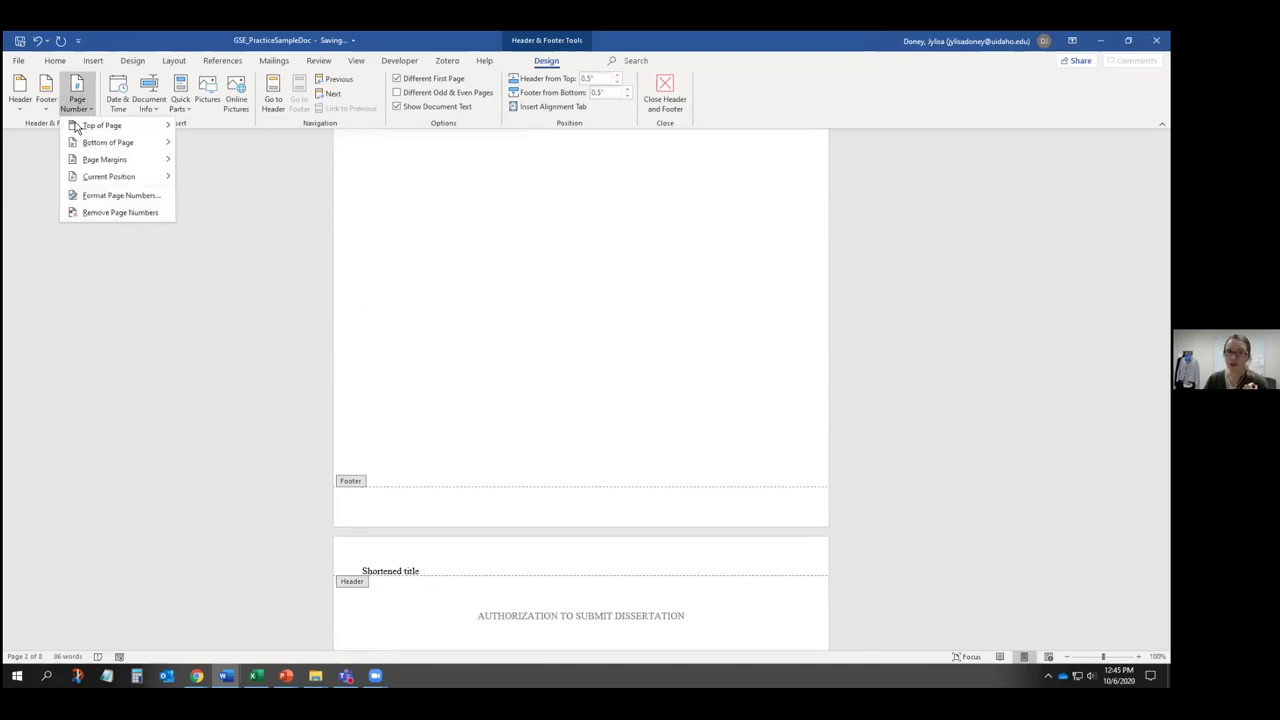
{"action": "mouse_move", "coordinate": [103, 143]}
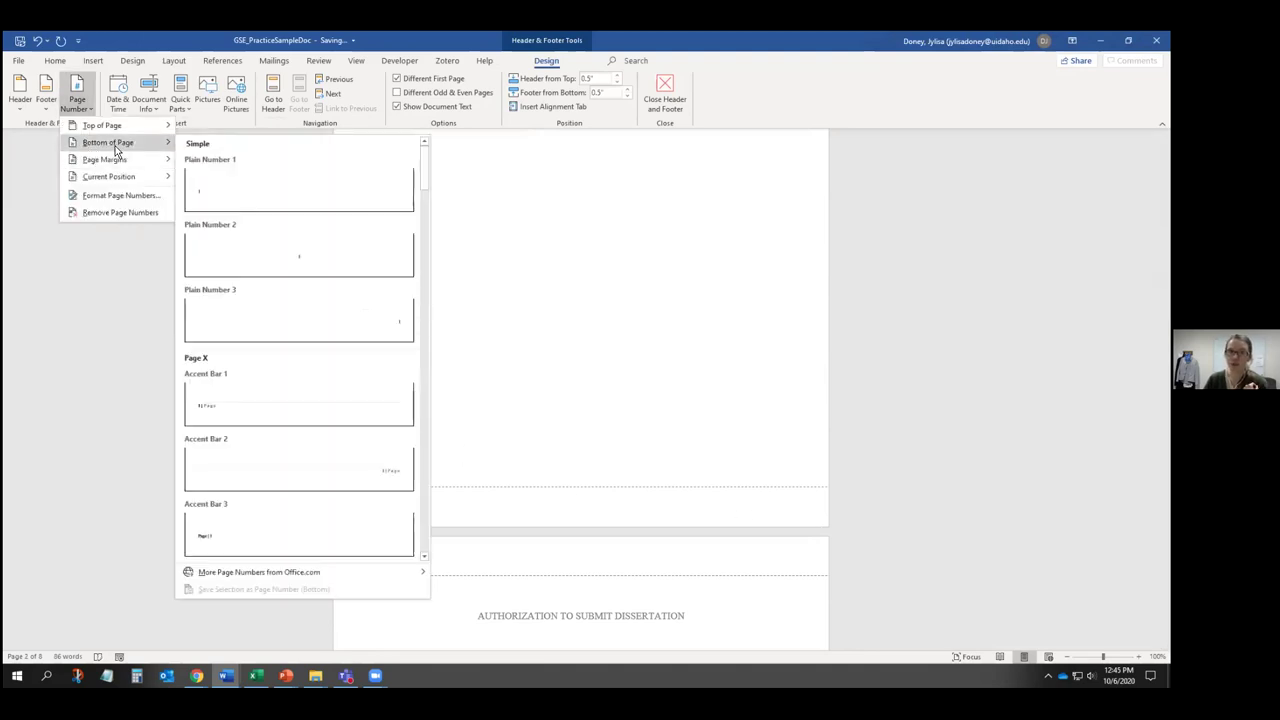
{"action": "left_click", "coordinate": [368, 327]}
{"action": "scroll", "coordinate": [700, 415], "scroll_direction": "down", "scroll_amount": 2}
{"action": "scroll", "coordinate": [700, 409], "scroll_direction": "down", "scroll_amount": 6}
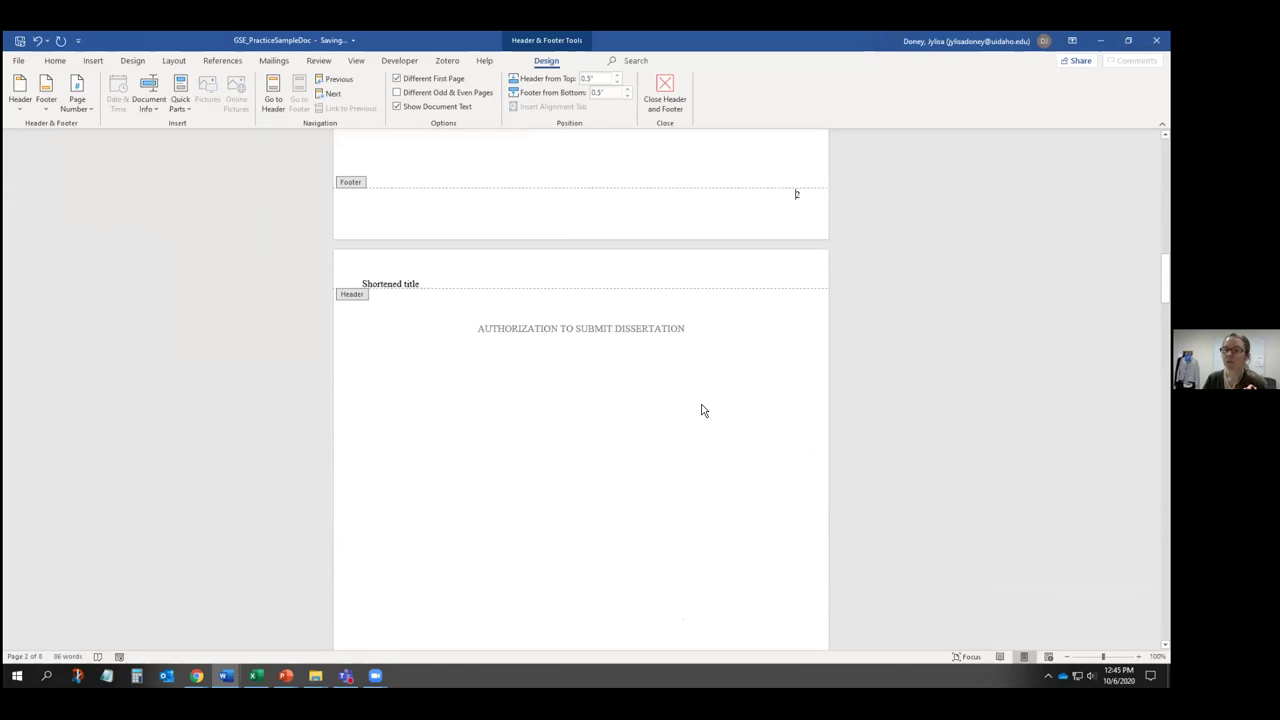
{"action": "scroll", "coordinate": [553, 359], "scroll_direction": "up", "scroll_amount": 3}
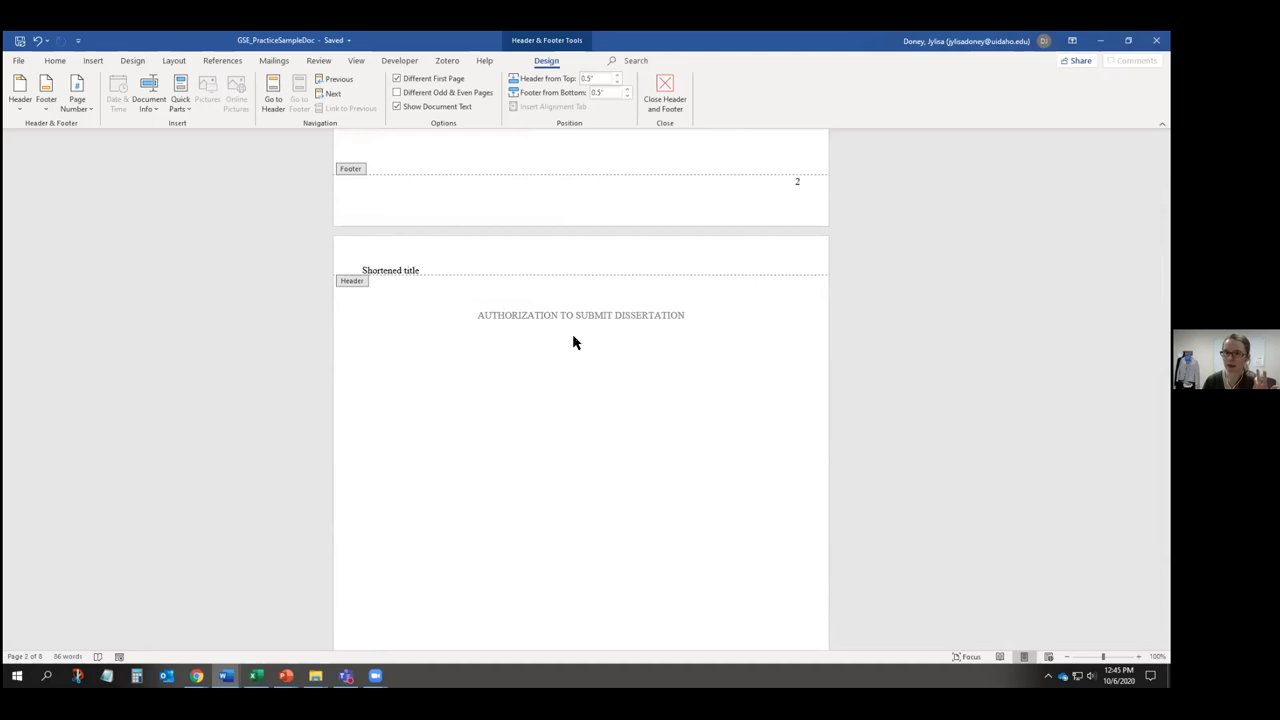
{"action": "left_click", "coordinate": [656, 92]}
- Insert a Next Page section break after the word "Copyright" on the second page
{"action": "scroll", "coordinate": [634, 366], "scroll_direction": "down", "scroll_amount": 2}
{"action": "scroll", "coordinate": [631, 366], "scroll_direction": "down", "scroll_amount": 8}
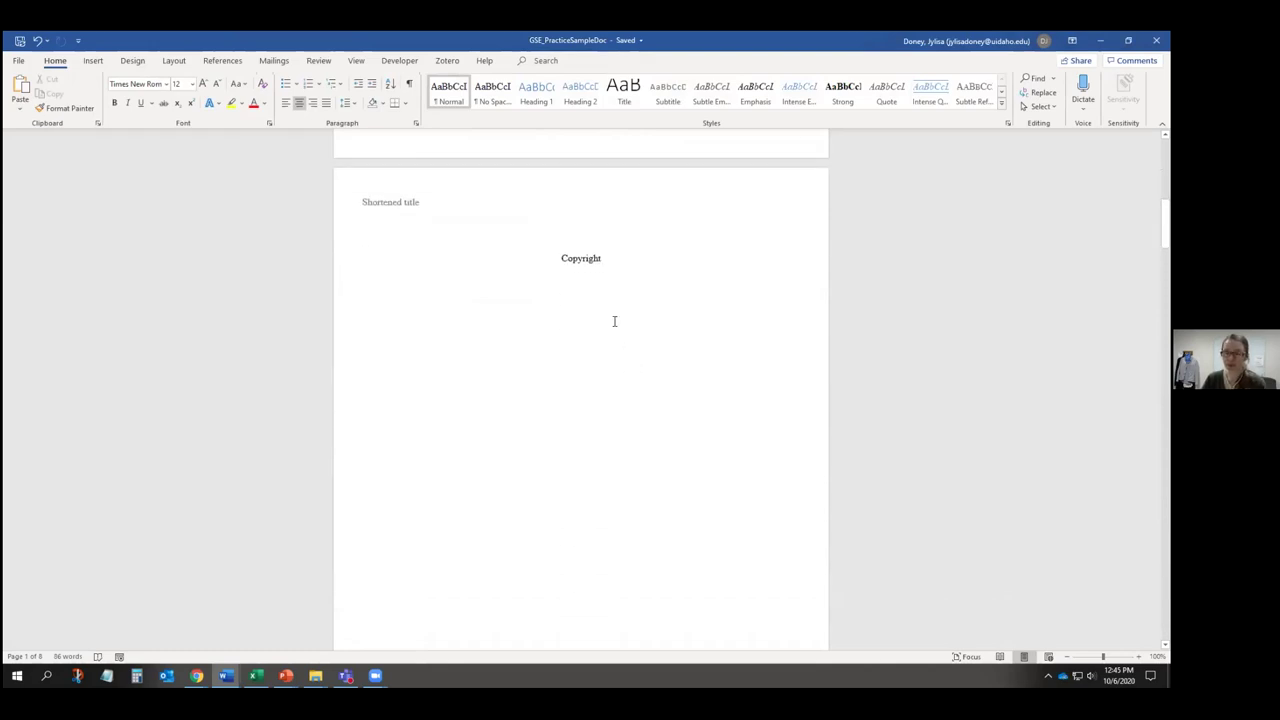
{"action": "scroll", "coordinate": [614, 316], "scroll_direction": "up", "scroll_amount": 9}
{"action": "scroll", "coordinate": [614, 315], "scroll_direction": "down", "scroll_amount": 9}
{"action": "scroll", "coordinate": [612, 300], "scroll_direction": "up", "scroll_amount": 1}
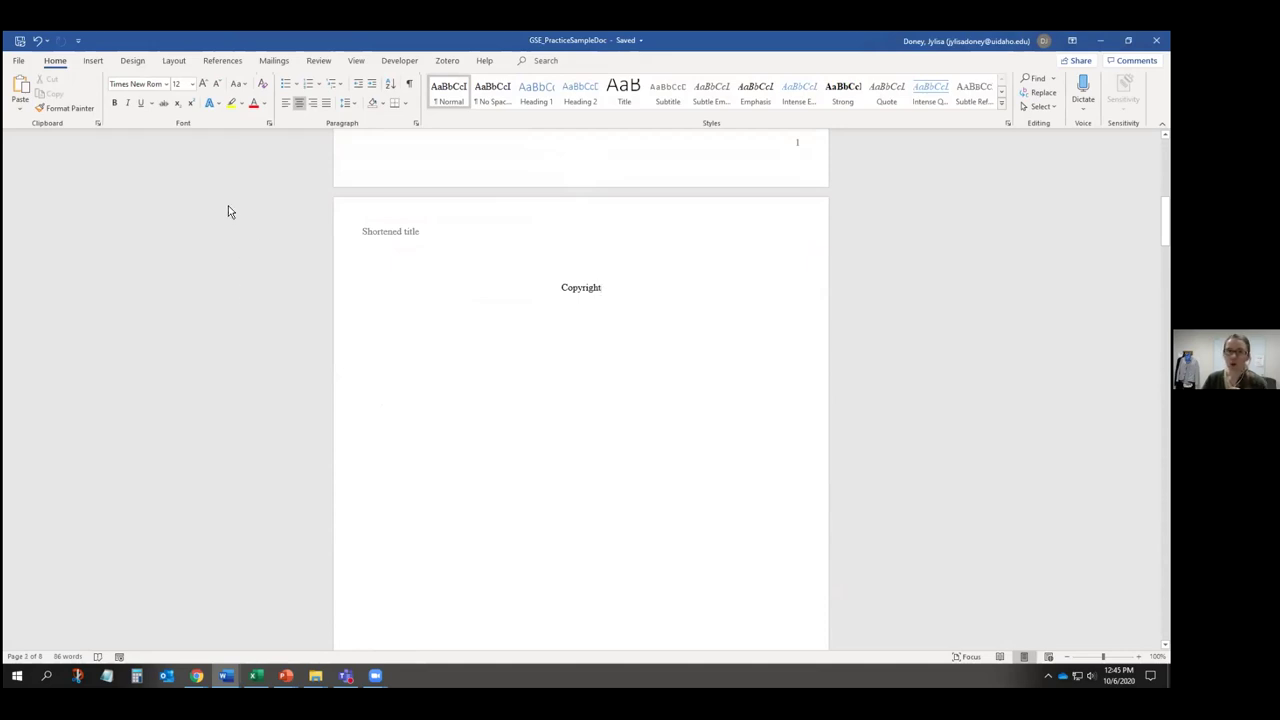
{"action": "left_click", "coordinate": [131, 62]}
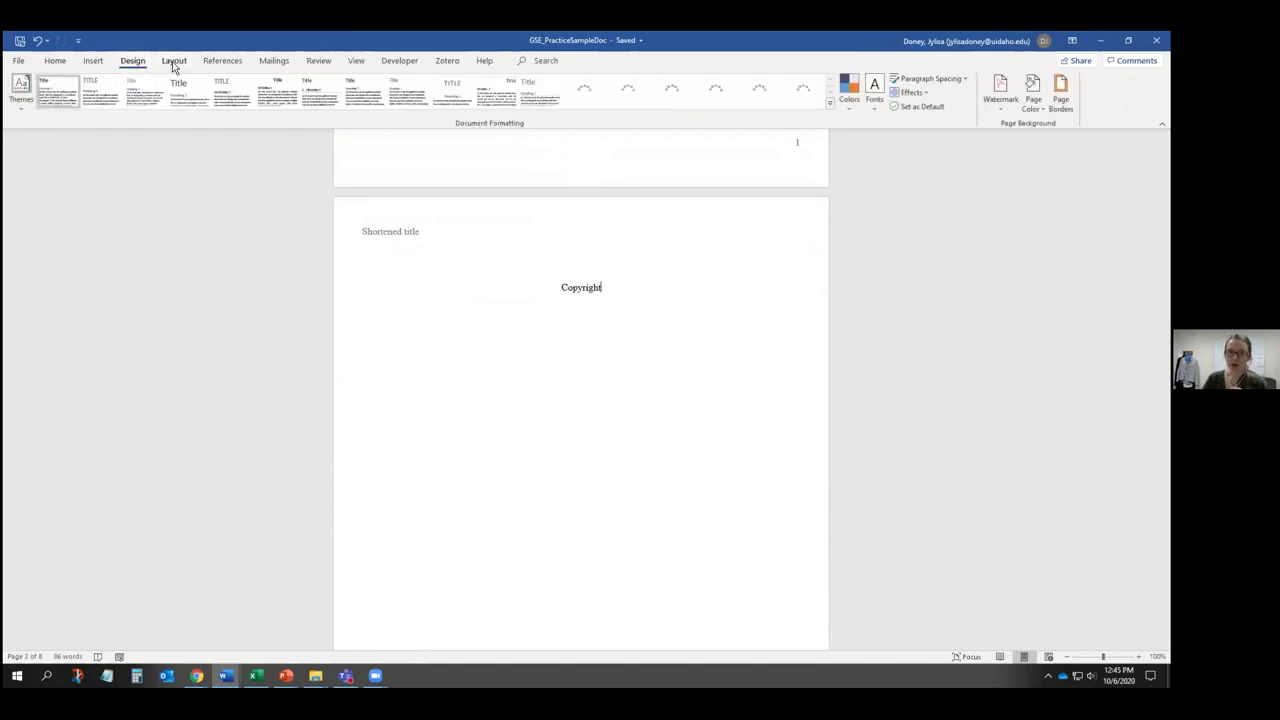
{"action": "left_click", "coordinate": [173, 62]}
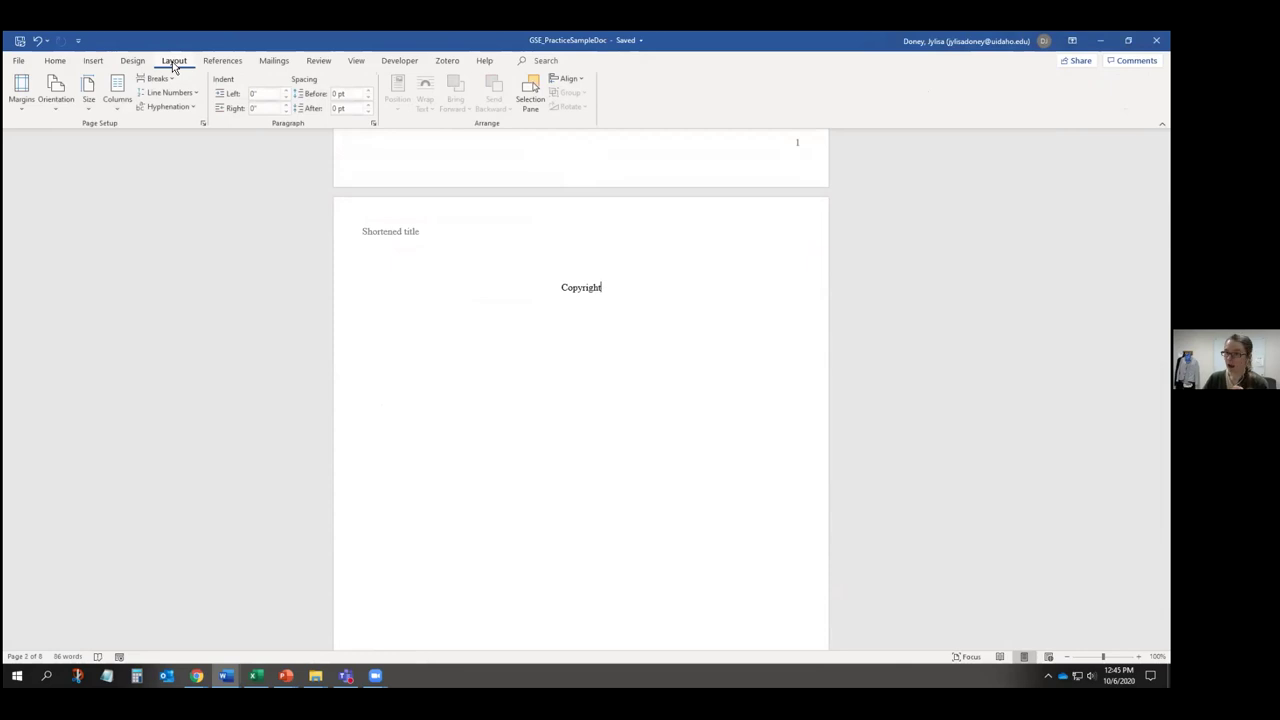
{"action": "left_click", "coordinate": [168, 80]}
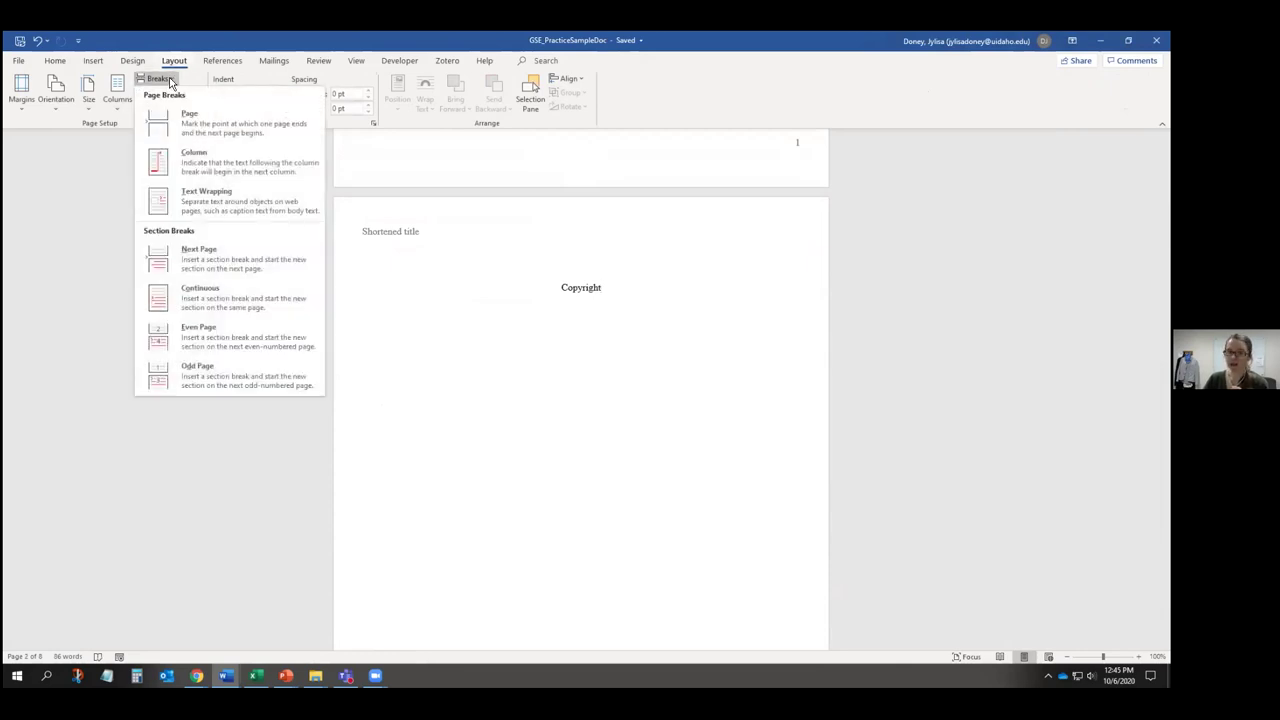
{"action": "left_click", "coordinate": [220, 266]}
- Unlink the Section 2 first page footer from the previous section
{"action": "scroll", "coordinate": [480, 400], "scroll_direction": "down", "scroll_amount": 3}
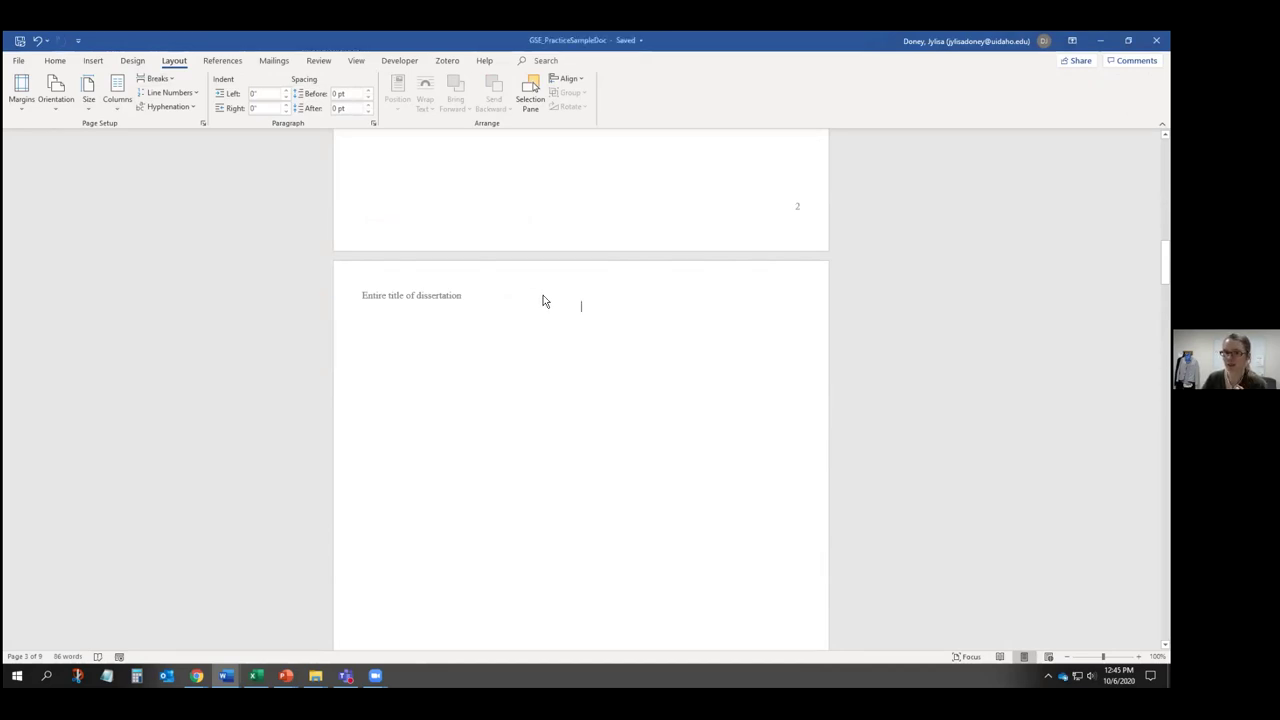
{"action": "double_click", "coordinate": [560, 291]}
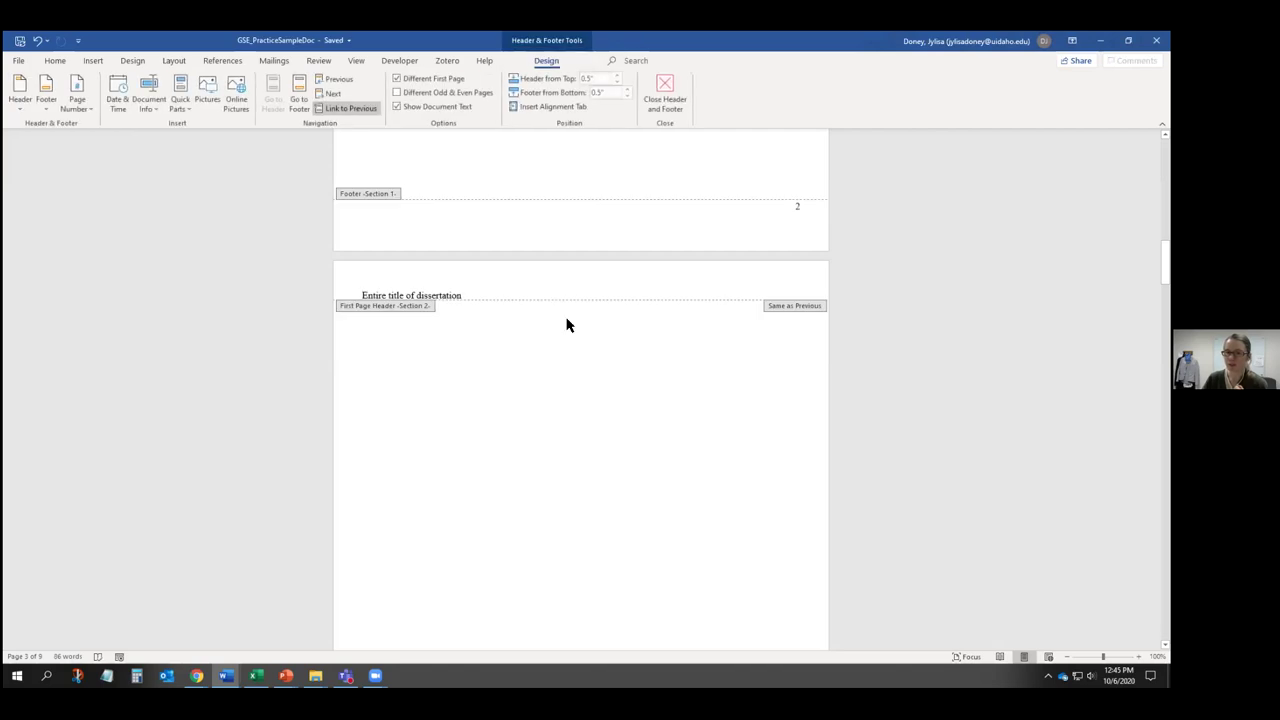
{"action": "scroll", "coordinate": [748, 324], "scroll_direction": "down", "scroll_amount": 10}
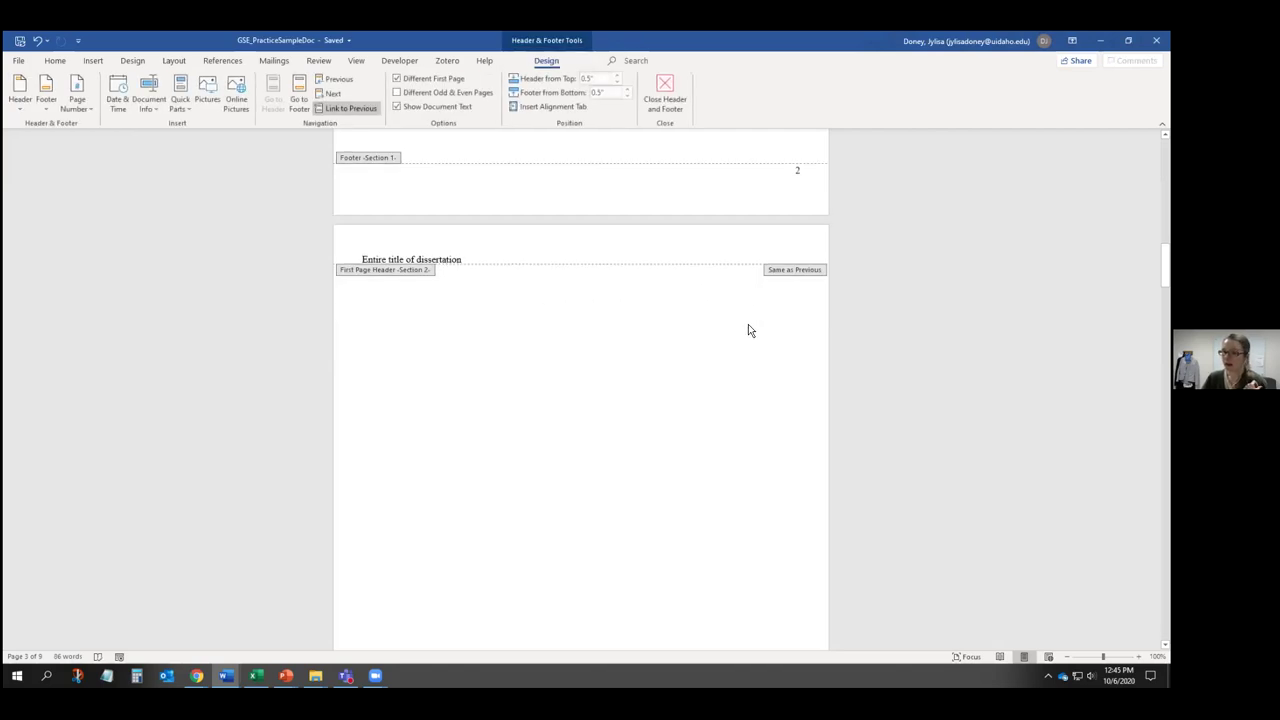
{"action": "scroll", "coordinate": [777, 500], "scroll_direction": "down", "scroll_amount": 1}
{"action": "scroll", "coordinate": [774, 489], "scroll_direction": "up", "scroll_amount": 2}
{"action": "scroll", "coordinate": [775, 491], "scroll_direction": "down", "scroll_amount": 2}
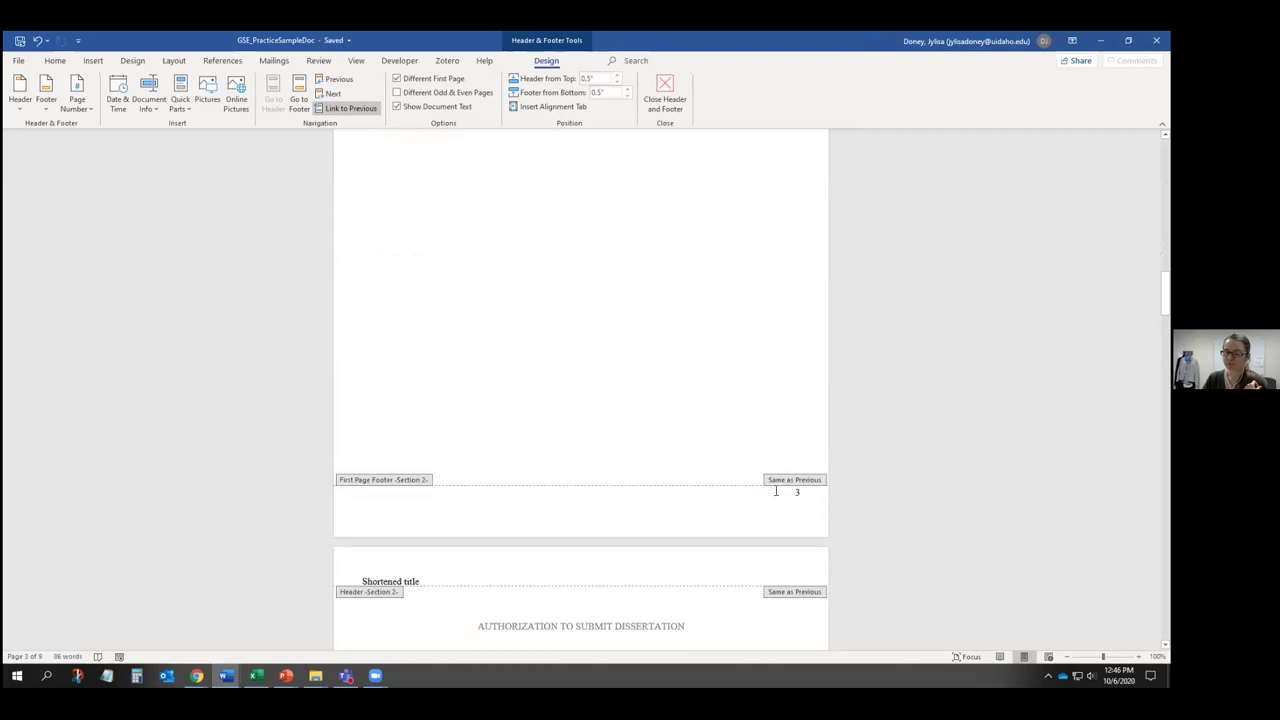
{"action": "left_click", "coordinate": [769, 492]}
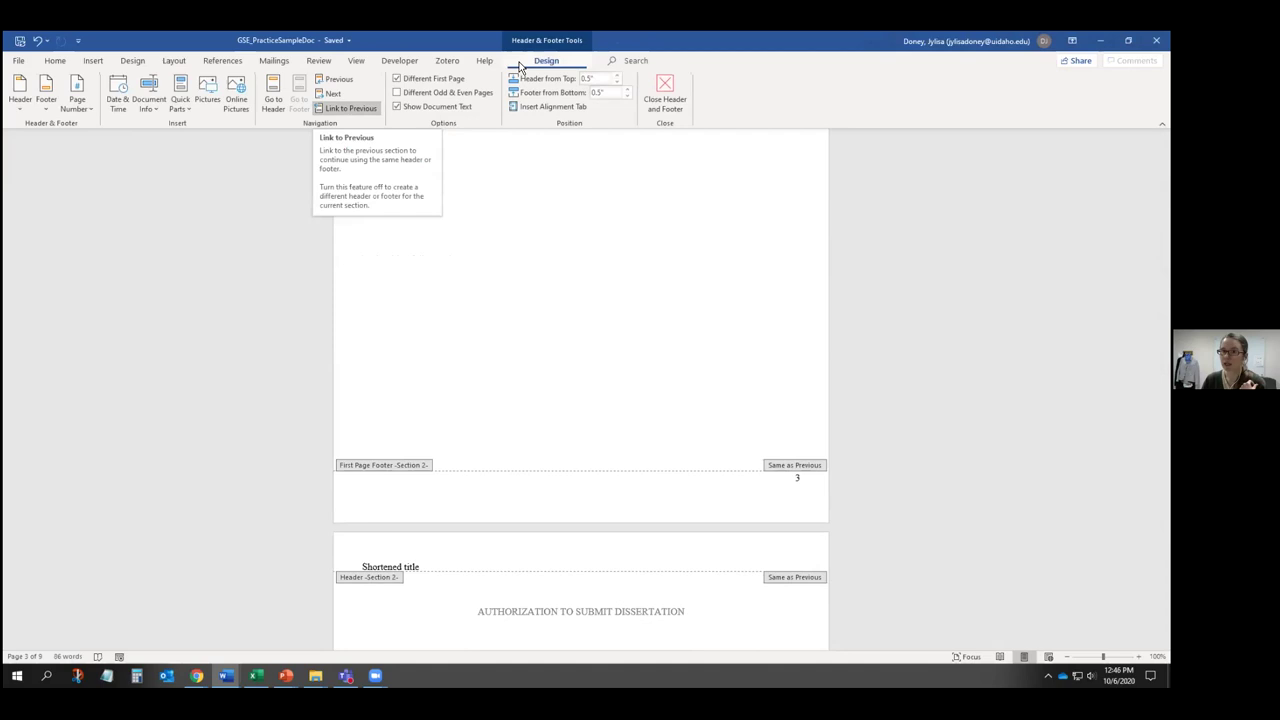
{"action": "left_click", "coordinate": [339, 111]}
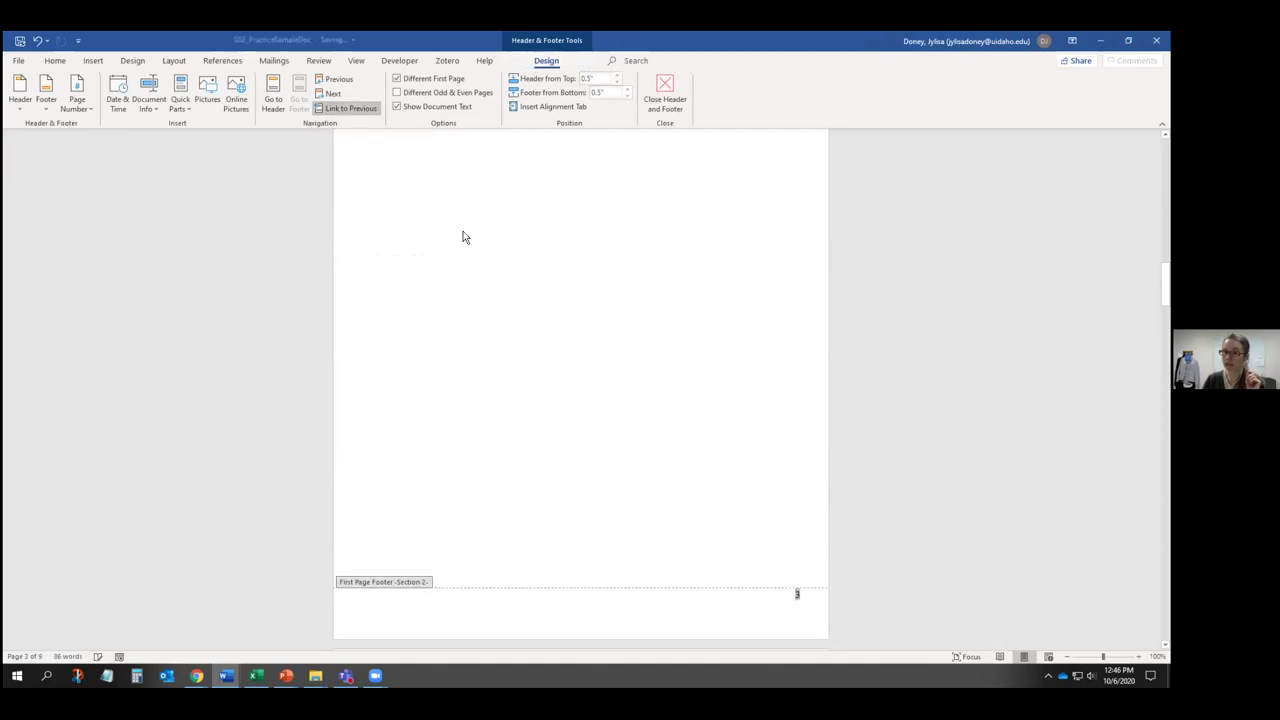
- Format the page number in the Section 2 first page footer as a, b, c, … with numbering starting at a
{"action": "double_click", "coordinate": [797, 593]}
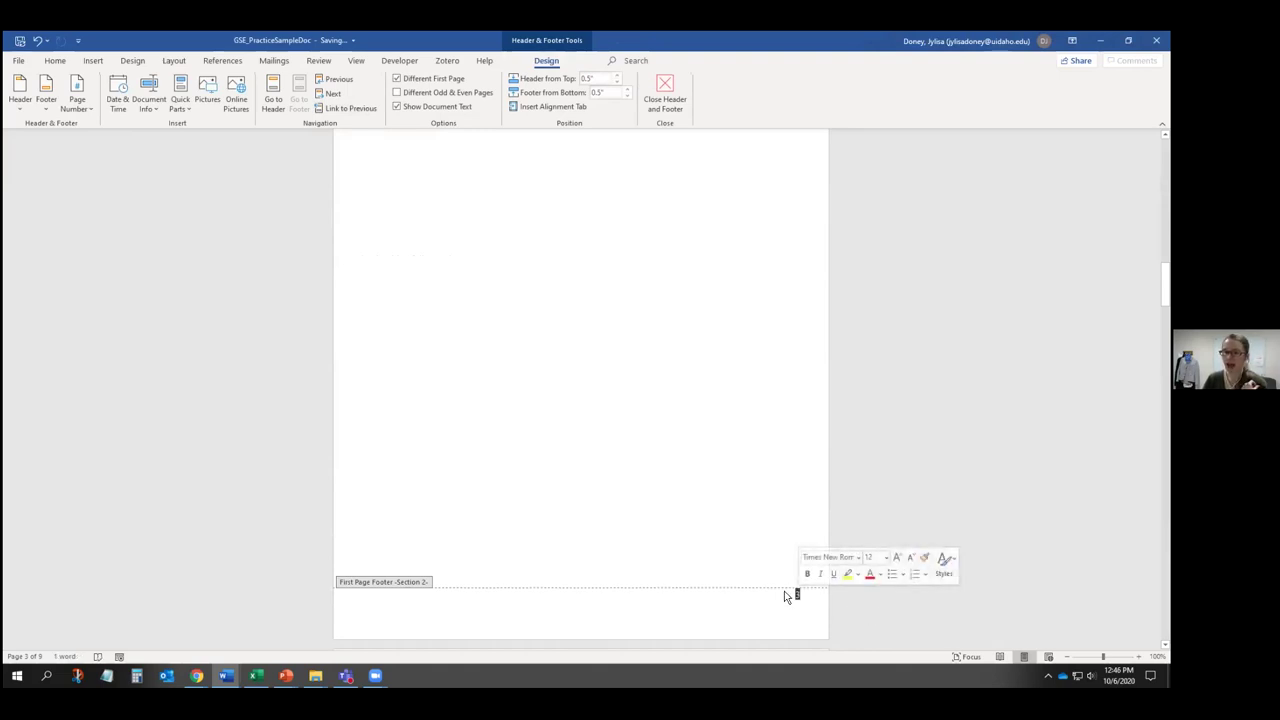
{"action": "right_click", "coordinate": [798, 597]}
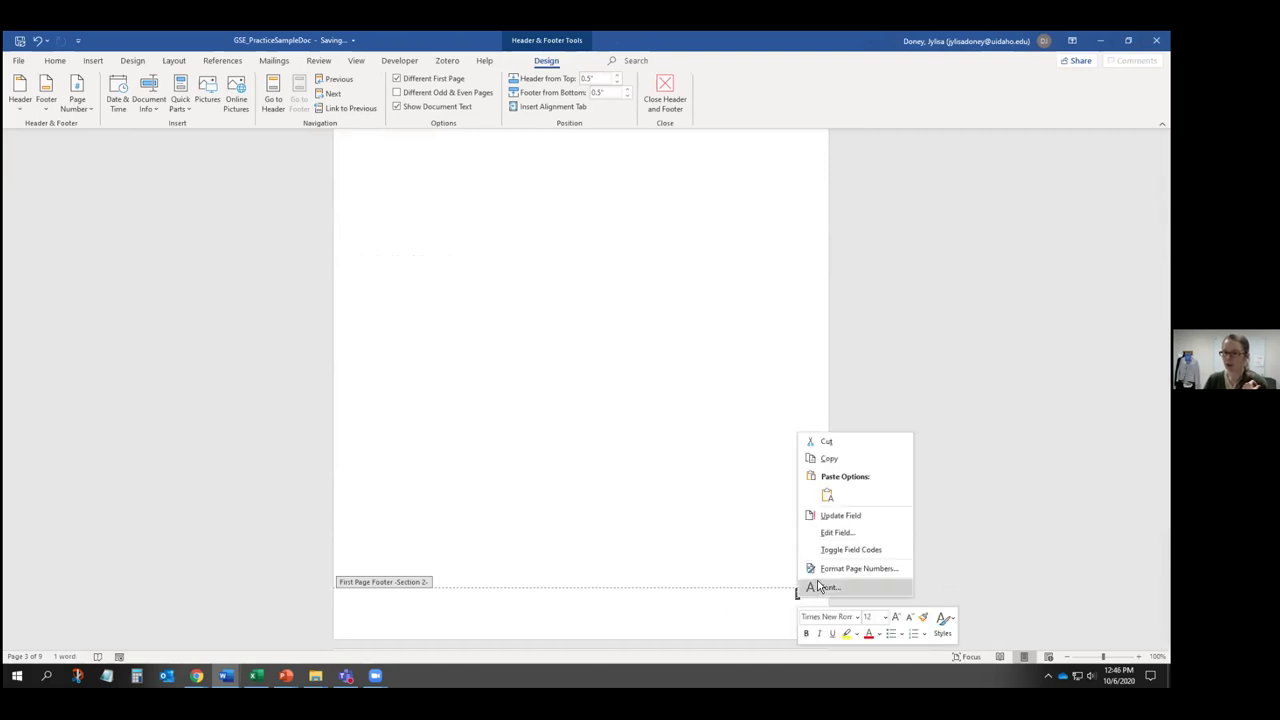
{"action": "left_click", "coordinate": [845, 570]}
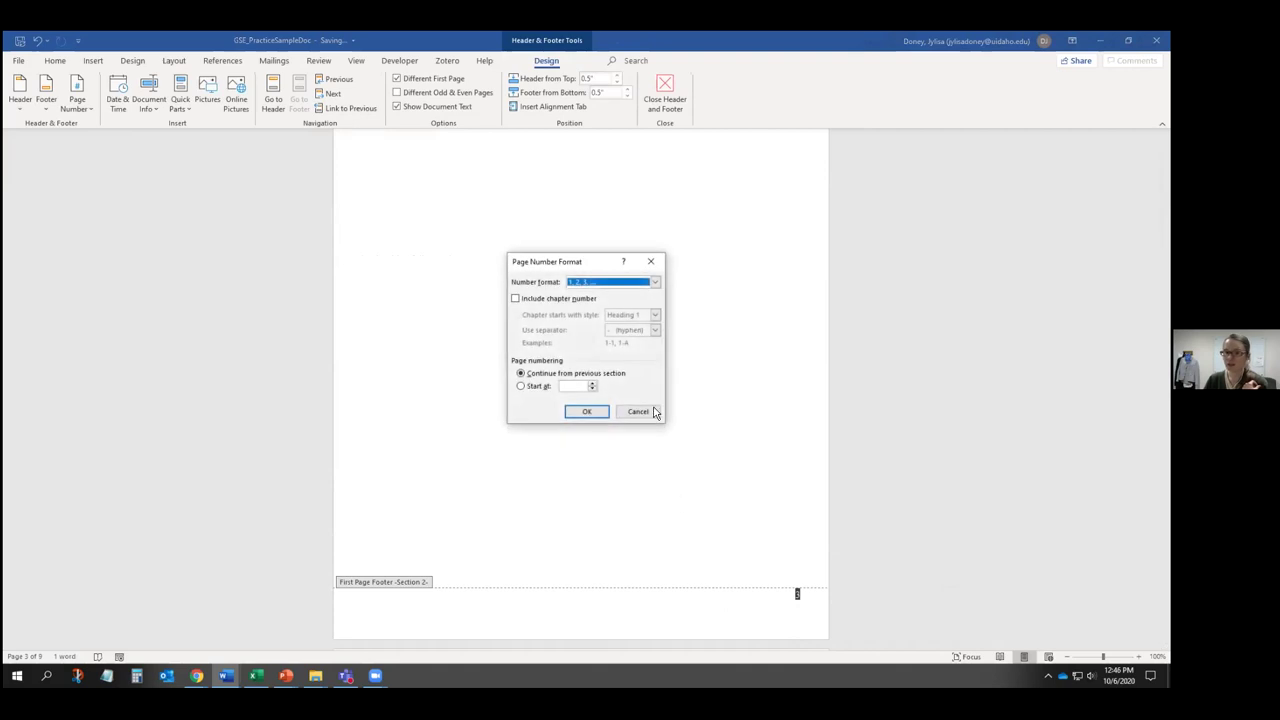
{"action": "left_click", "coordinate": [622, 284]}
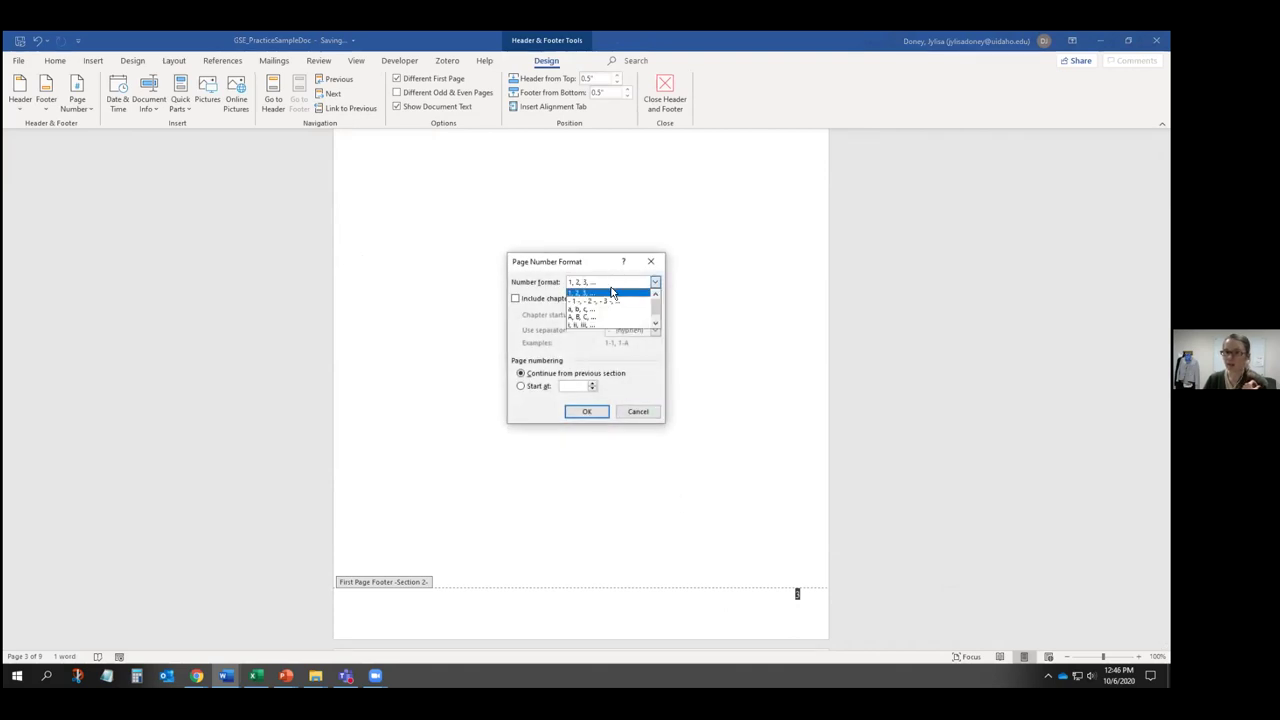
{"action": "left_click", "coordinate": [588, 312]}
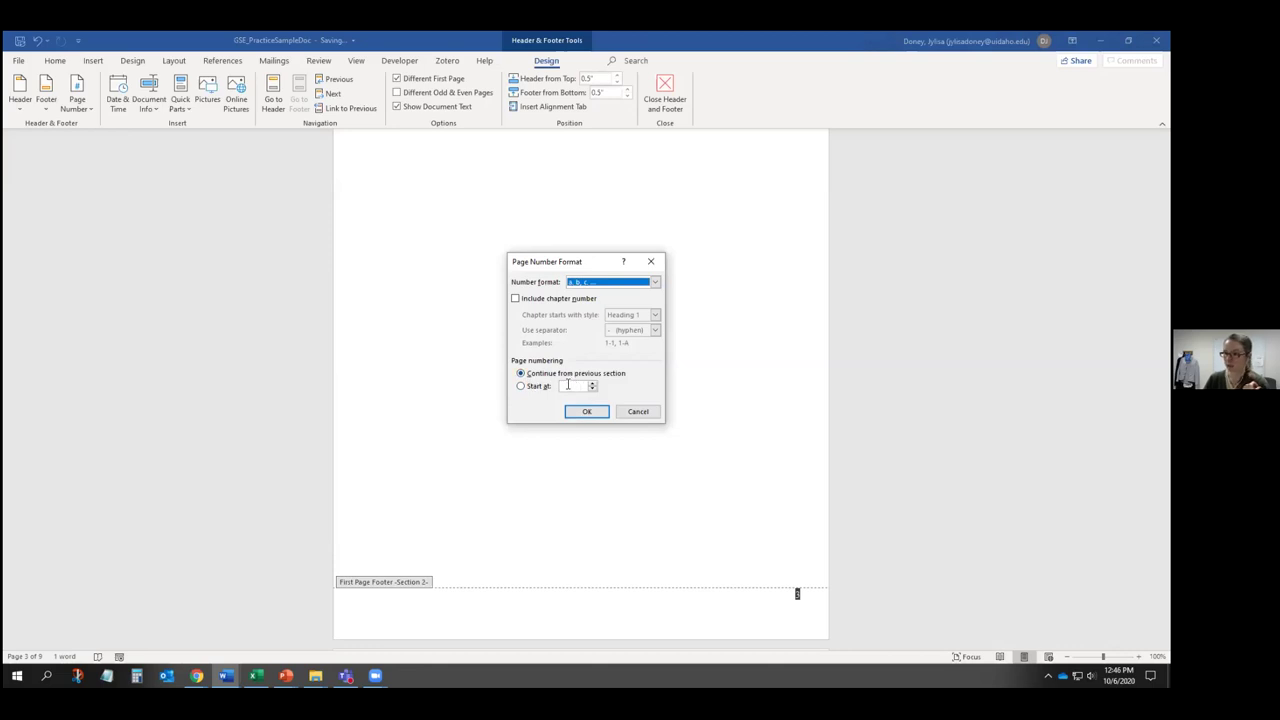
{"action": "left_click", "coordinate": [521, 386]}
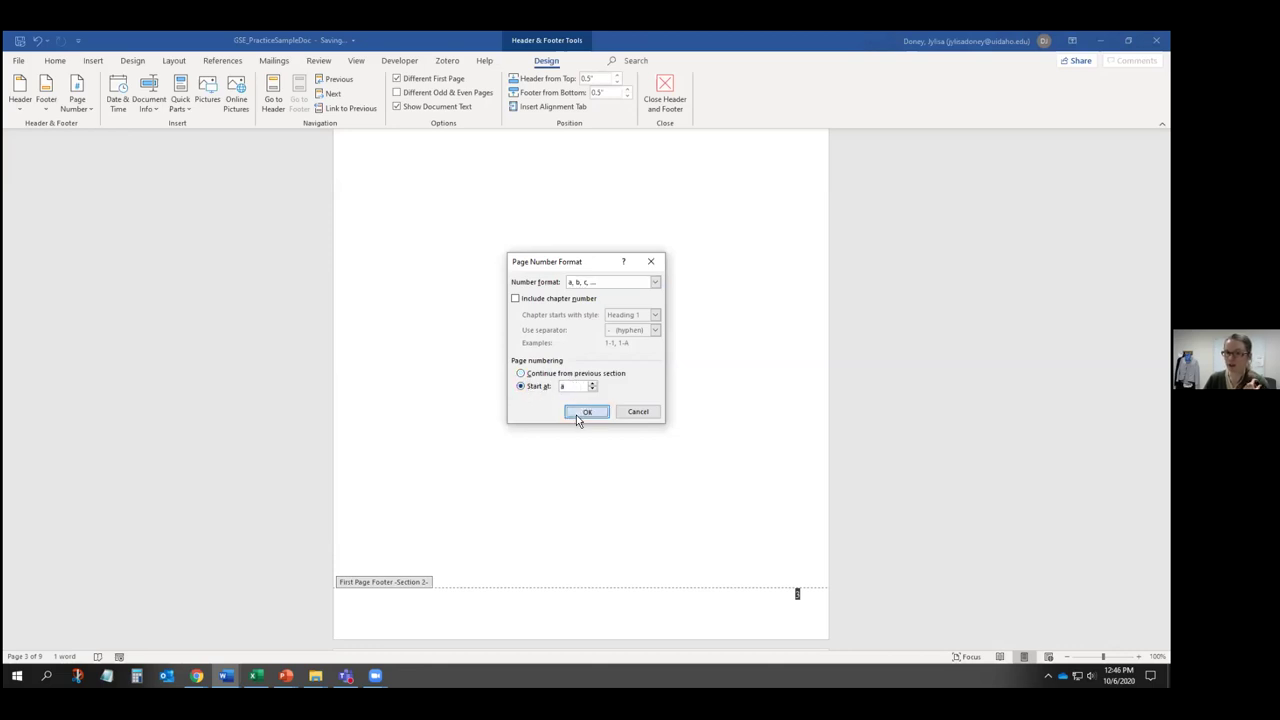
{"action": "left_click", "coordinate": [585, 412]}
- Check the page numbers in the Section 1 and Section 2 footers and close header and footer editing
{"action": "scroll", "coordinate": [768, 508], "scroll_direction": "down", "scroll_amount": 4}
{"action": "scroll", "coordinate": [818, 393], "scroll_direction": "down", "scroll_amount": 13}
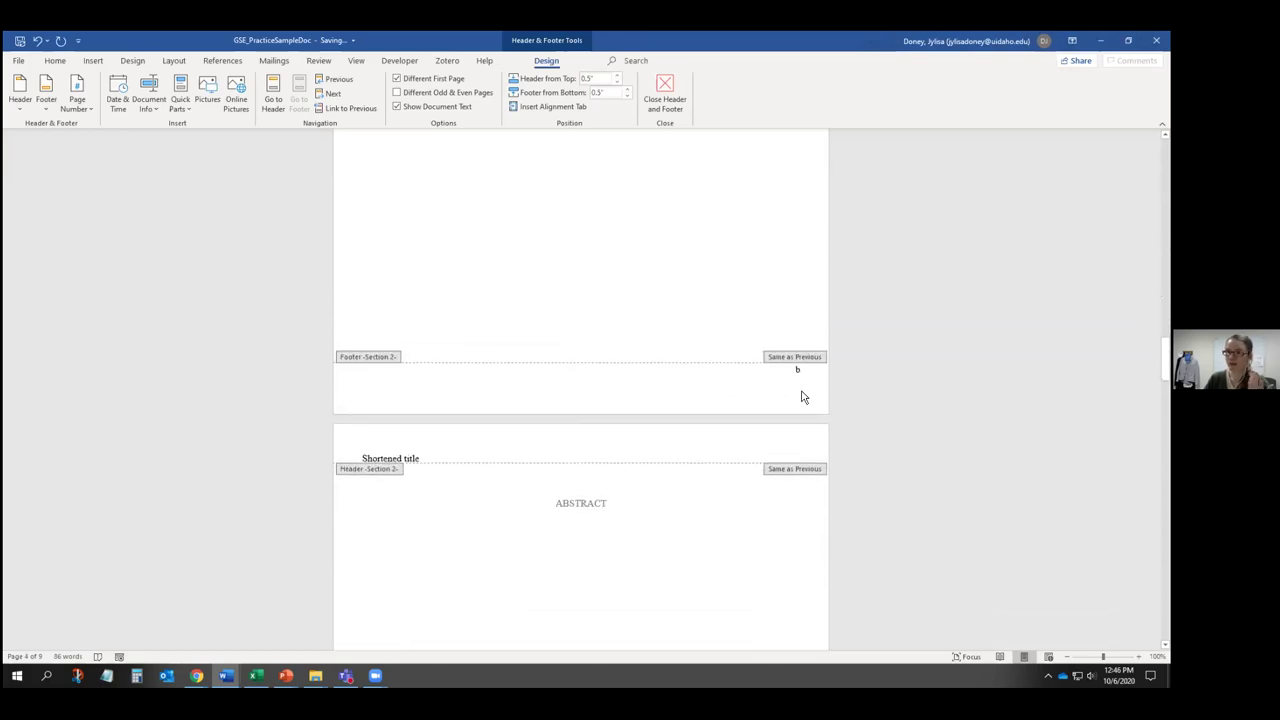
{"action": "scroll", "coordinate": [801, 397], "scroll_direction": "up", "scroll_amount": 12}
{"action": "scroll", "coordinate": [801, 397], "scroll_direction": "up", "scroll_amount": 5}
{"action": "double_click", "coordinate": [801, 352]}
{"action": "scroll", "coordinate": [731, 513], "scroll_direction": "up", "scroll_amount": 4}
{"action": "scroll", "coordinate": [731, 513], "scroll_direction": "down", "scroll_amount": 10}
{"action": "scroll", "coordinate": [731, 500], "scroll_direction": "up", "scroll_amount": 8}
{"action": "scroll", "coordinate": [731, 480], "scroll_direction": "down", "scroll_amount": 3}
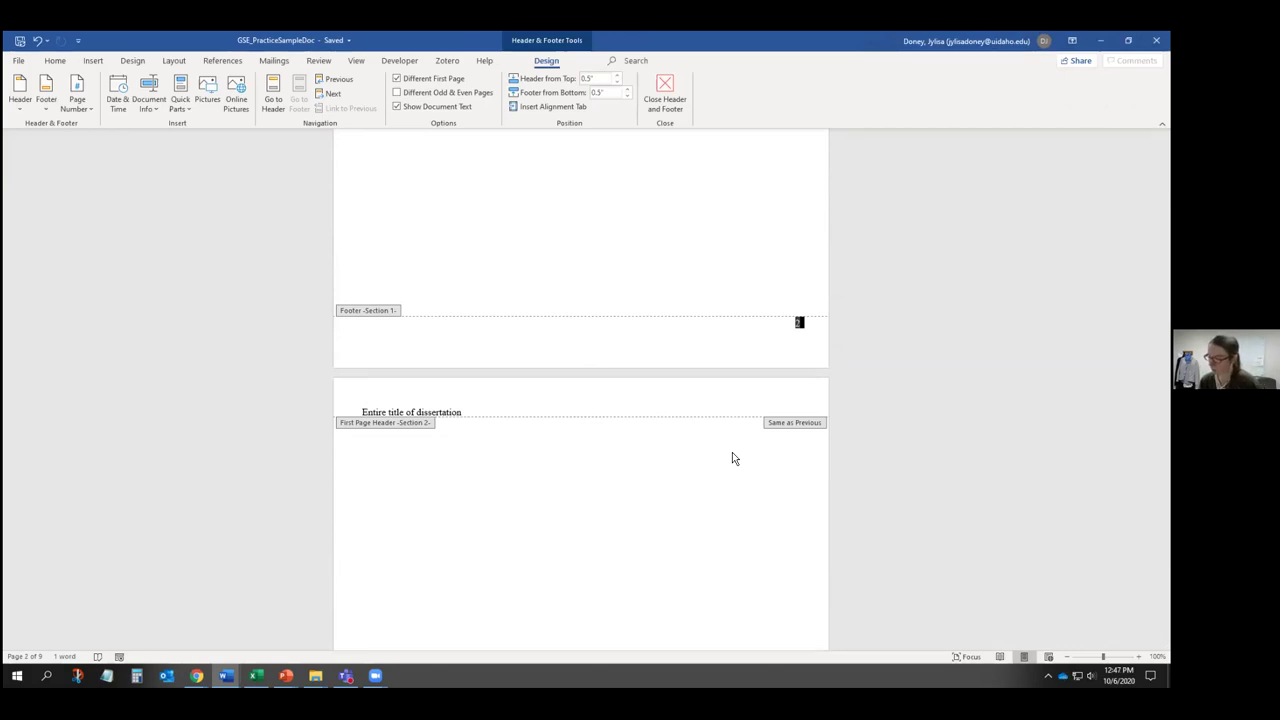
{"action": "scroll", "coordinate": [845, 466], "scroll_direction": "up", "scroll_amount": 6}
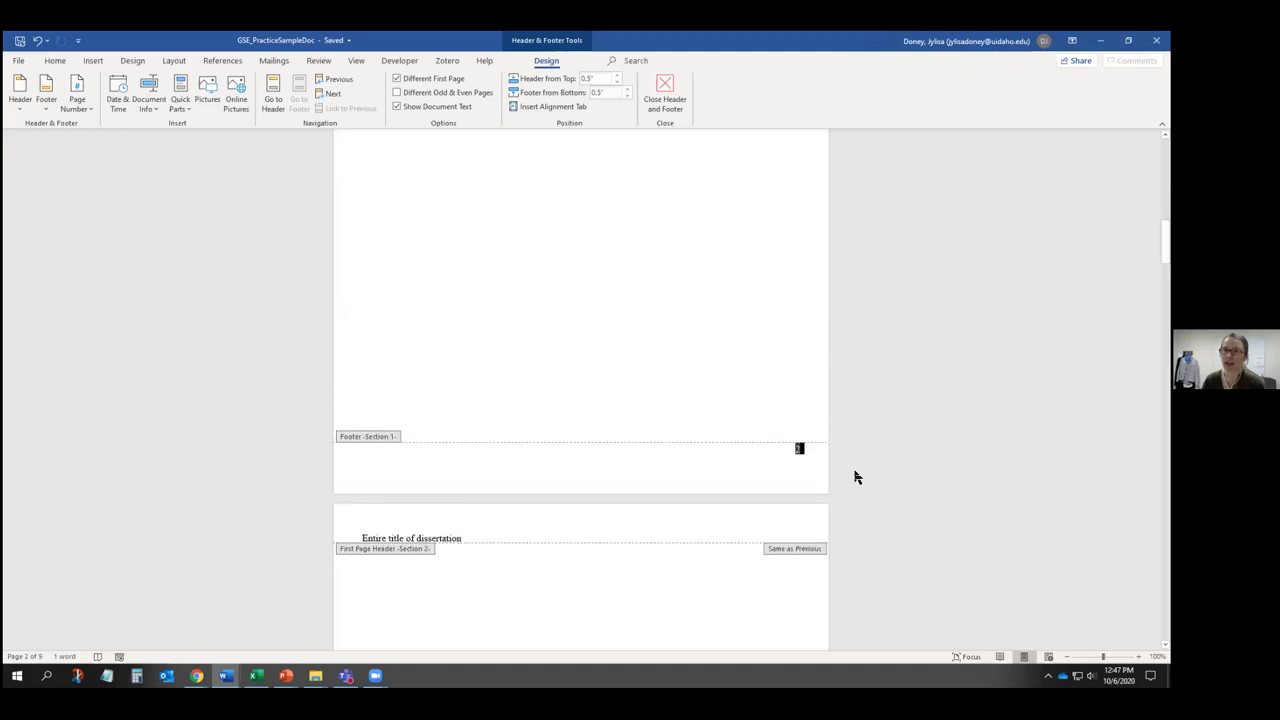
{"action": "scroll", "coordinate": [844, 466], "scroll_direction": "up", "scroll_amount": 10}
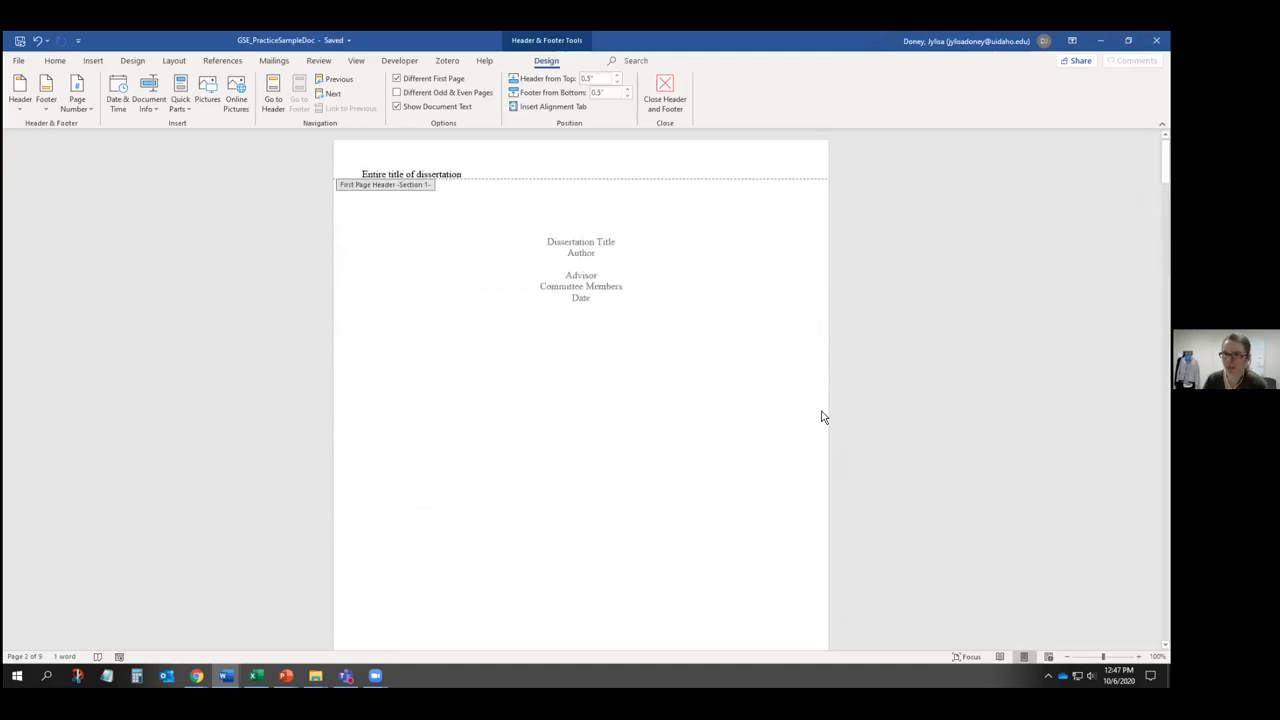
{"action": "left_click", "coordinate": [665, 92]}
- Dictate a sample passage above the Copyright heading, beginning "So you can see that the little recording red icon is there", and stop dictation
{"action": "scroll", "coordinate": [628, 287], "scroll_direction": "down", "scroll_amount": 8}
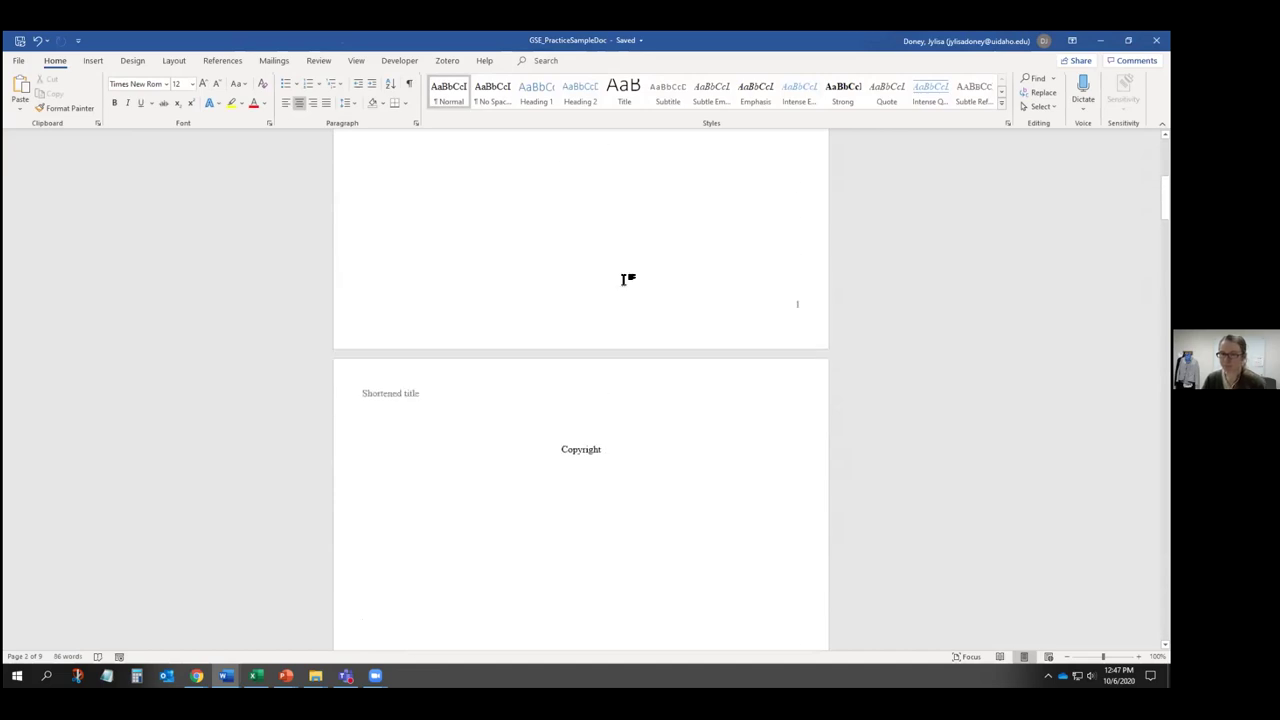
{"action": "left_click", "coordinate": [535, 264]}
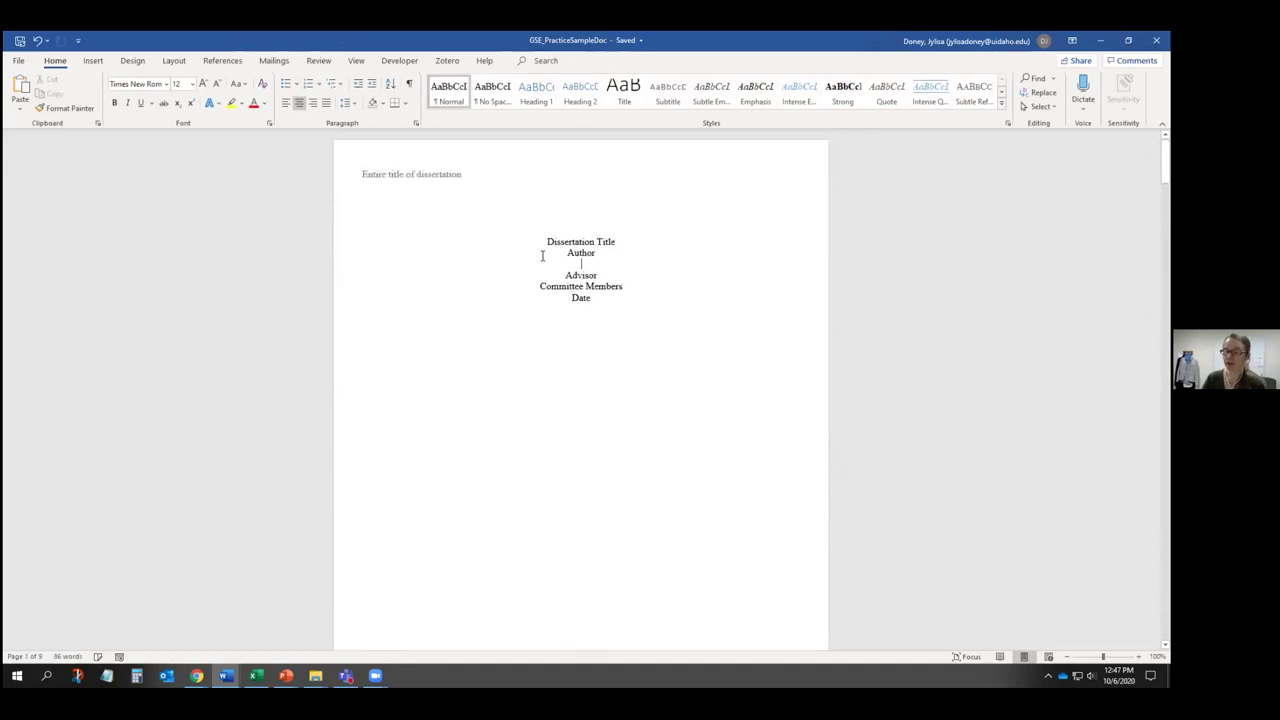
{"action": "left_click", "coordinate": [573, 346]}
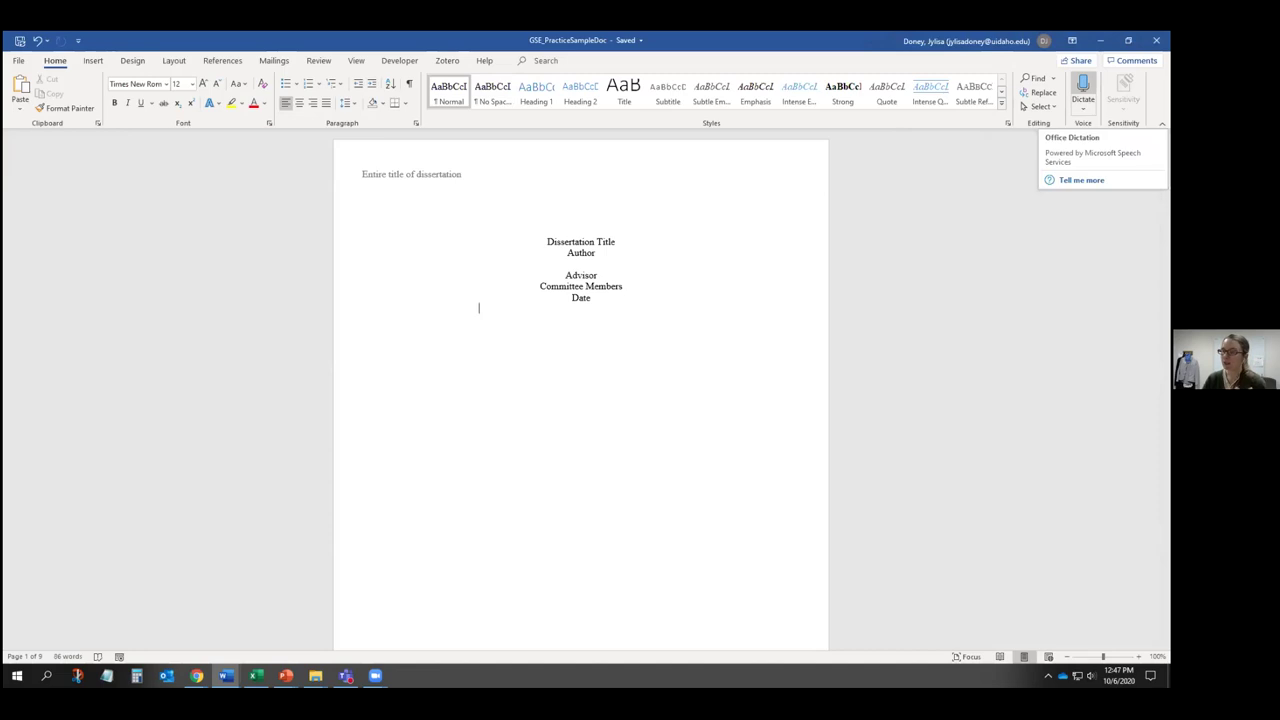
{"action": "left_click", "coordinate": [1083, 88]}
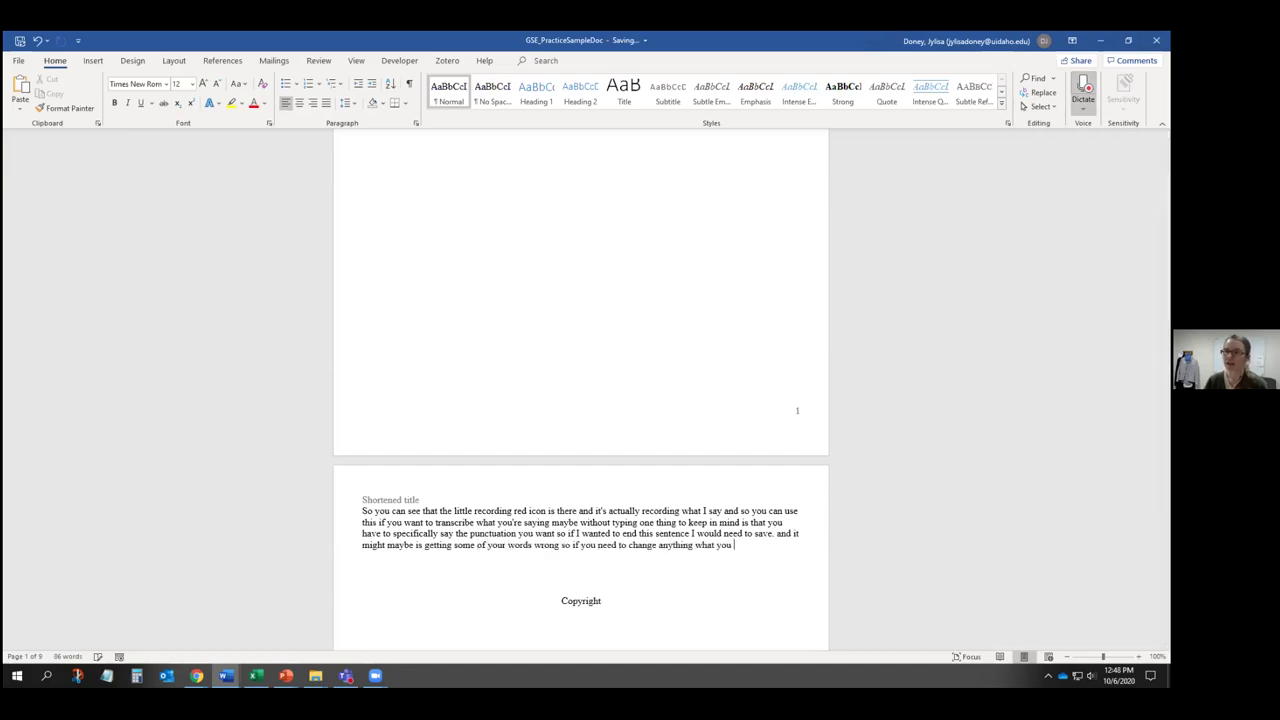
{"action": "left_click", "coordinate": [1083, 92]}
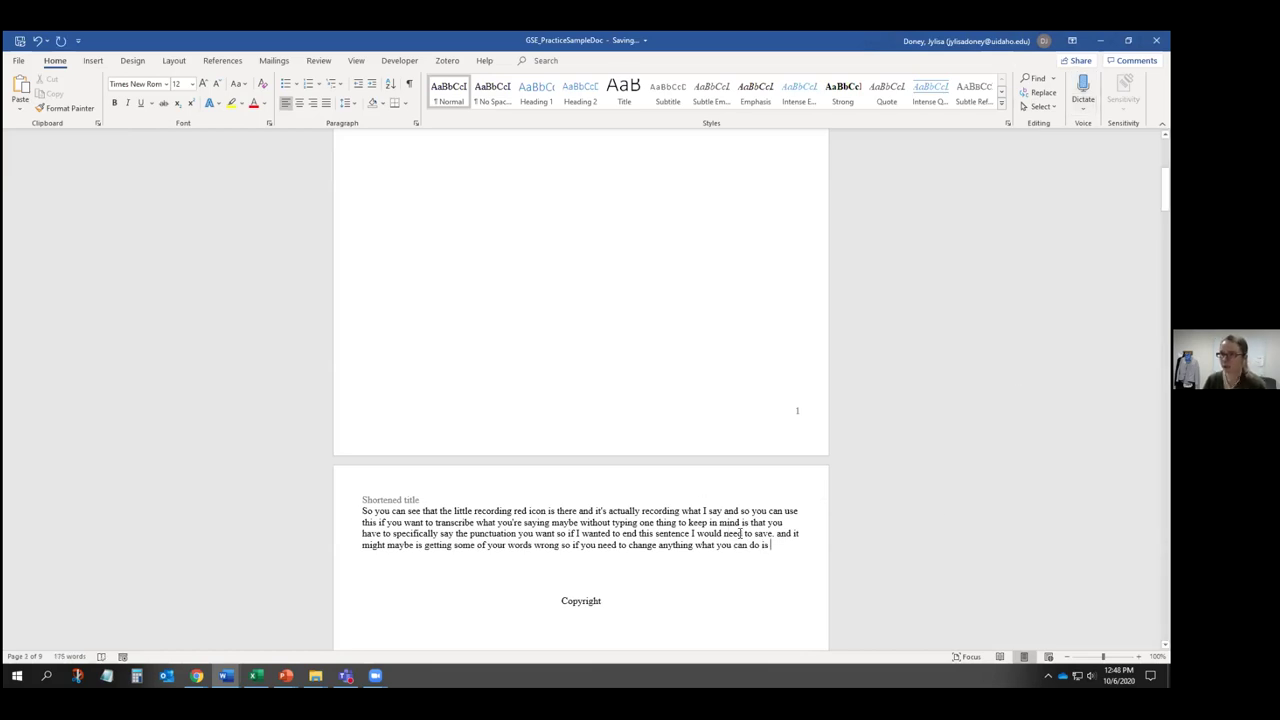
- Switch to OneDrive in the Chrome browser, launch Word for the web and create a new blank document
{"action": "mouse_move", "coordinate": [213, 665]}
{"action": "left_click", "coordinate": [229, 640]}
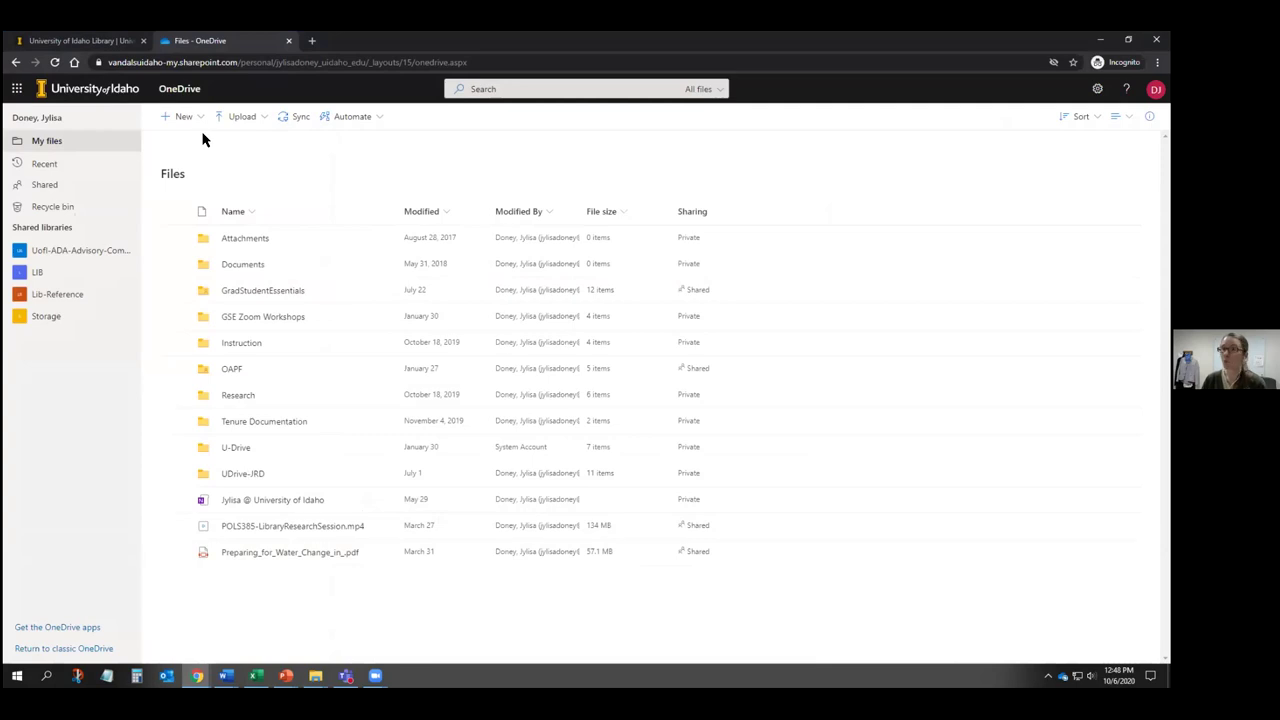
{"action": "left_click", "coordinate": [17, 90]}
{"action": "left_click", "coordinate": [36, 199]}
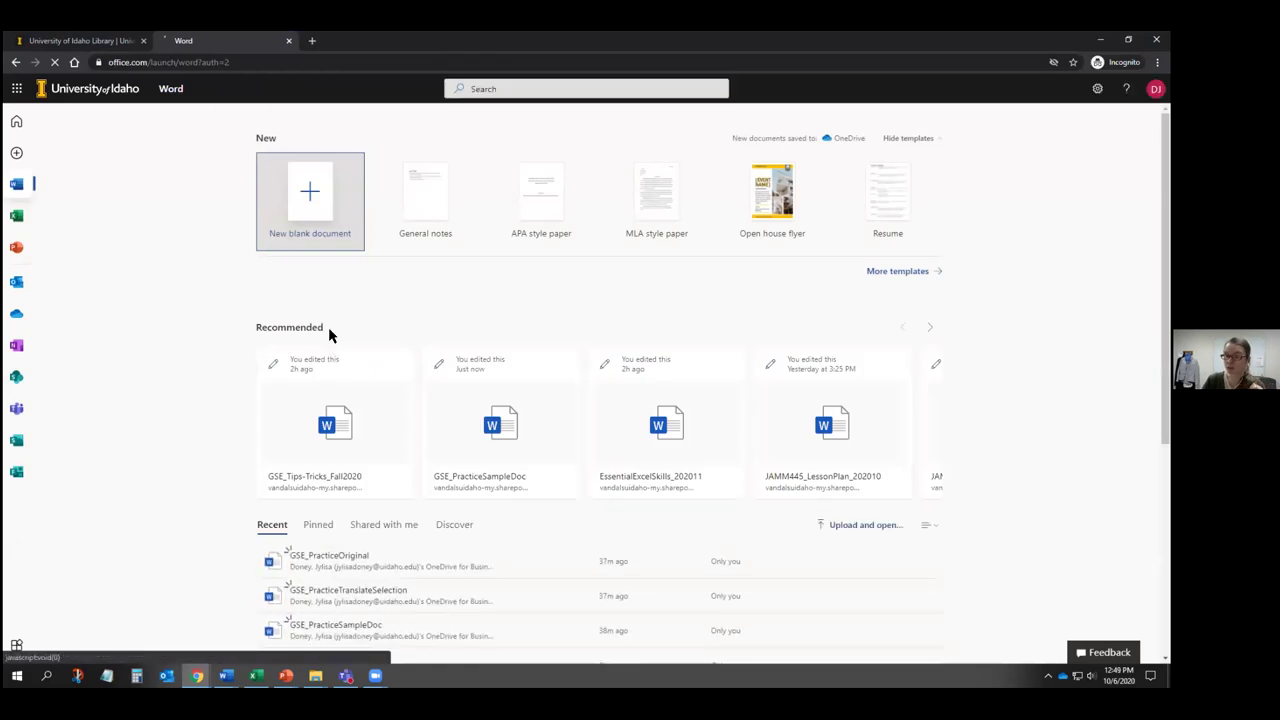
{"action": "left_click", "coordinate": [309, 192]}
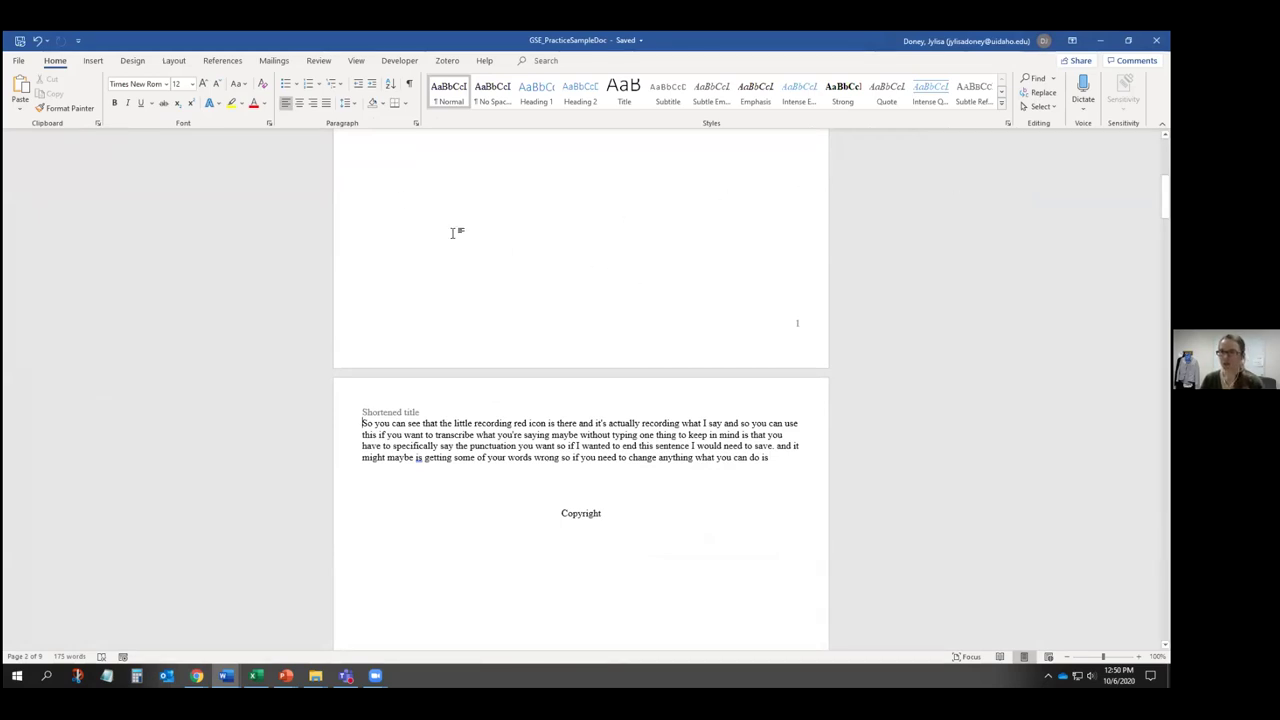
- Play the dictated passage in GSE_PracticeSampleDoc with Read Aloud and pause the playback
{"action": "left_click", "coordinate": [319, 62]}
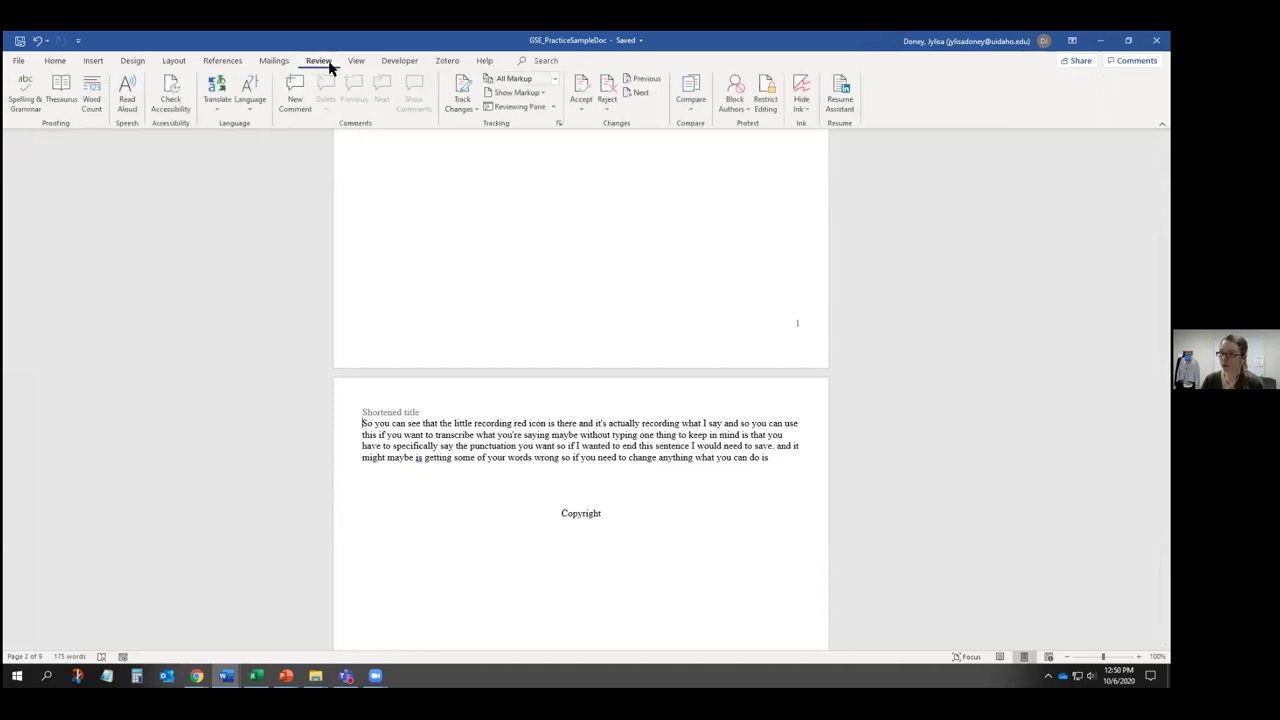
{"action": "left_click", "coordinate": [132, 106]}
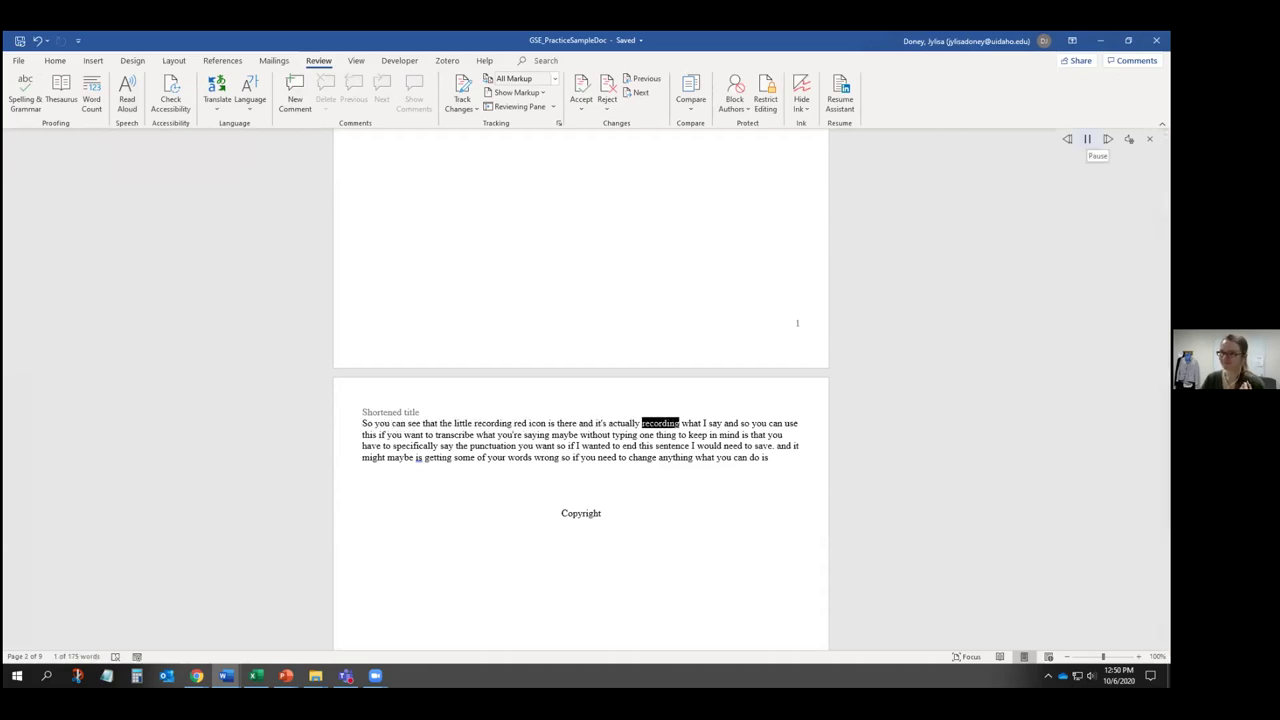
{"action": "left_click", "coordinate": [1087, 139]}
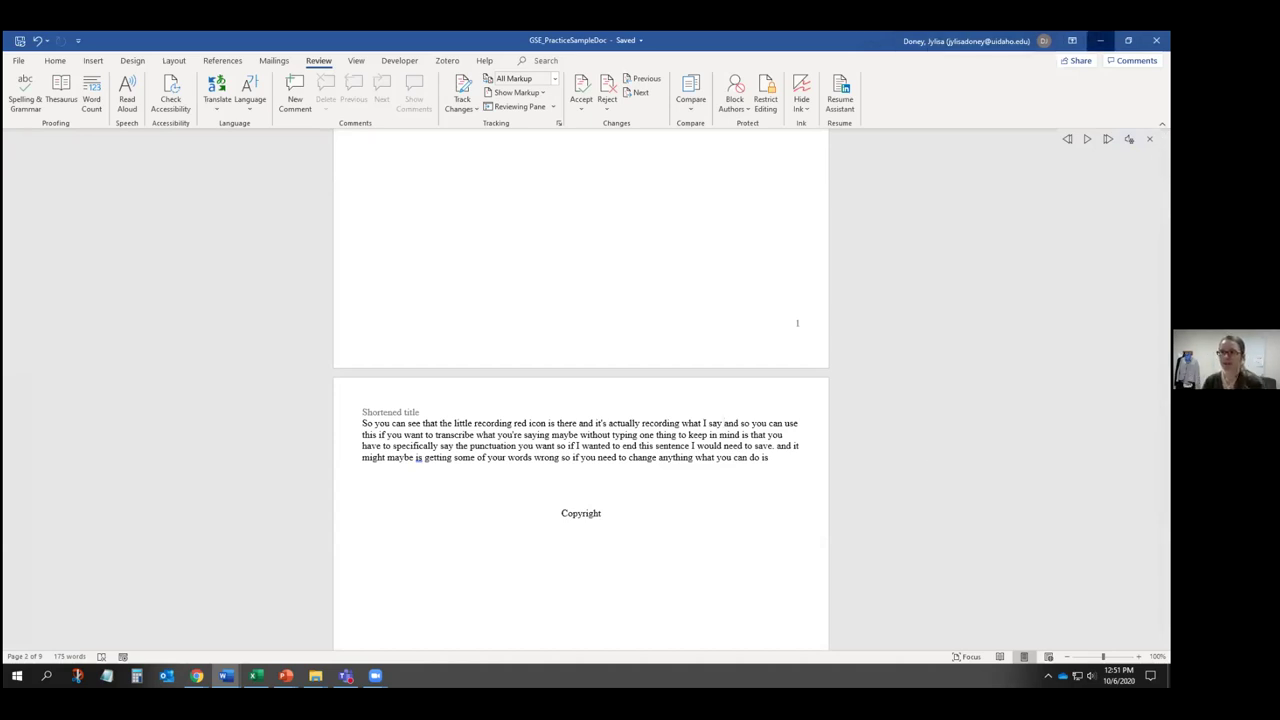
- Switch to GSE_PracticeTranslateSelection and translate the first two Body paragraphs from Spanish to English with Translate Selection
{"action": "left_click", "coordinate": [1100, 40]}
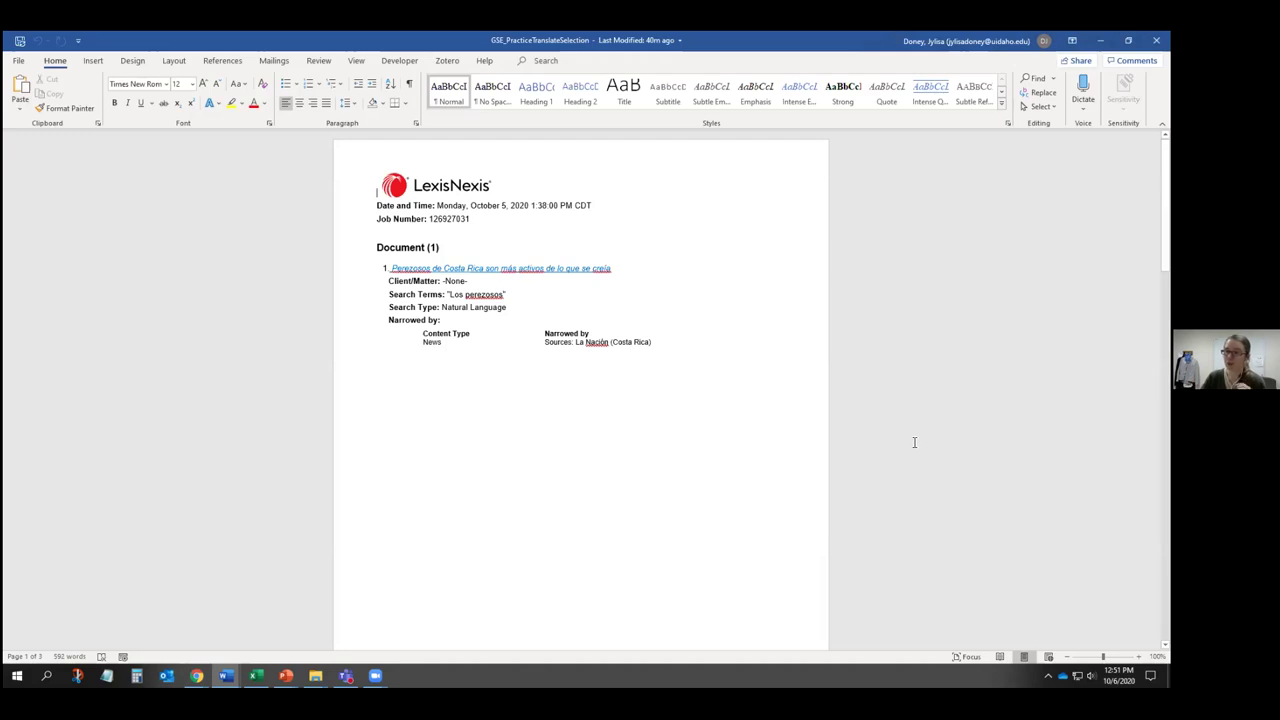
{"action": "scroll", "coordinate": [912, 437], "scroll_direction": "down", "scroll_amount": 6}
{"action": "scroll", "coordinate": [912, 437], "scroll_direction": "down", "scroll_amount": 8}
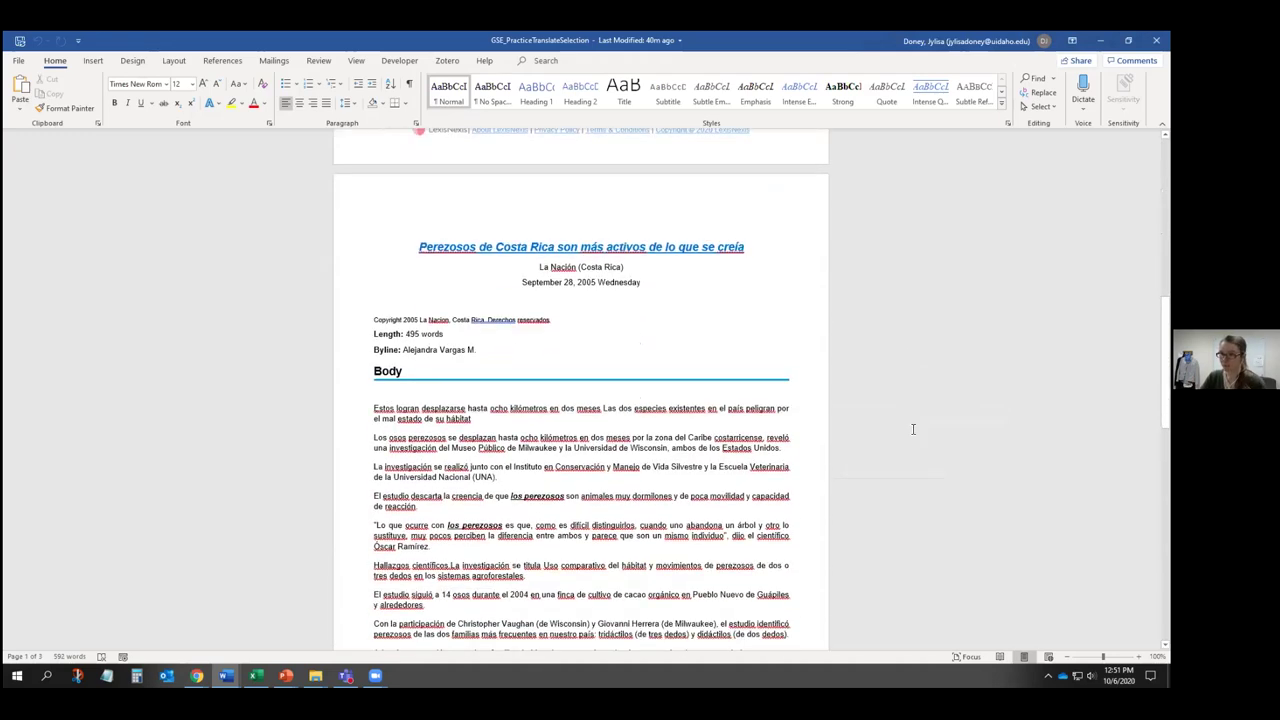
{"action": "scroll", "coordinate": [912, 427], "scroll_direction": "up", "scroll_amount": 3}
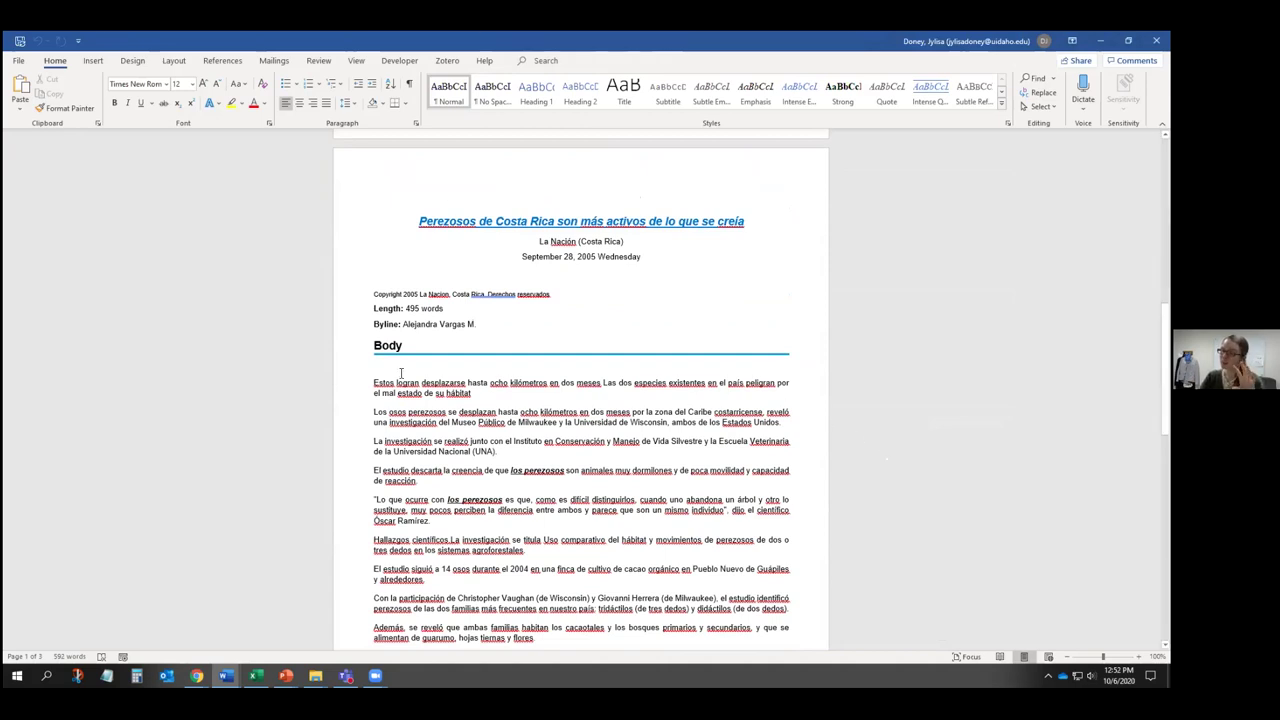
{"action": "left_click", "coordinate": [316, 61]}
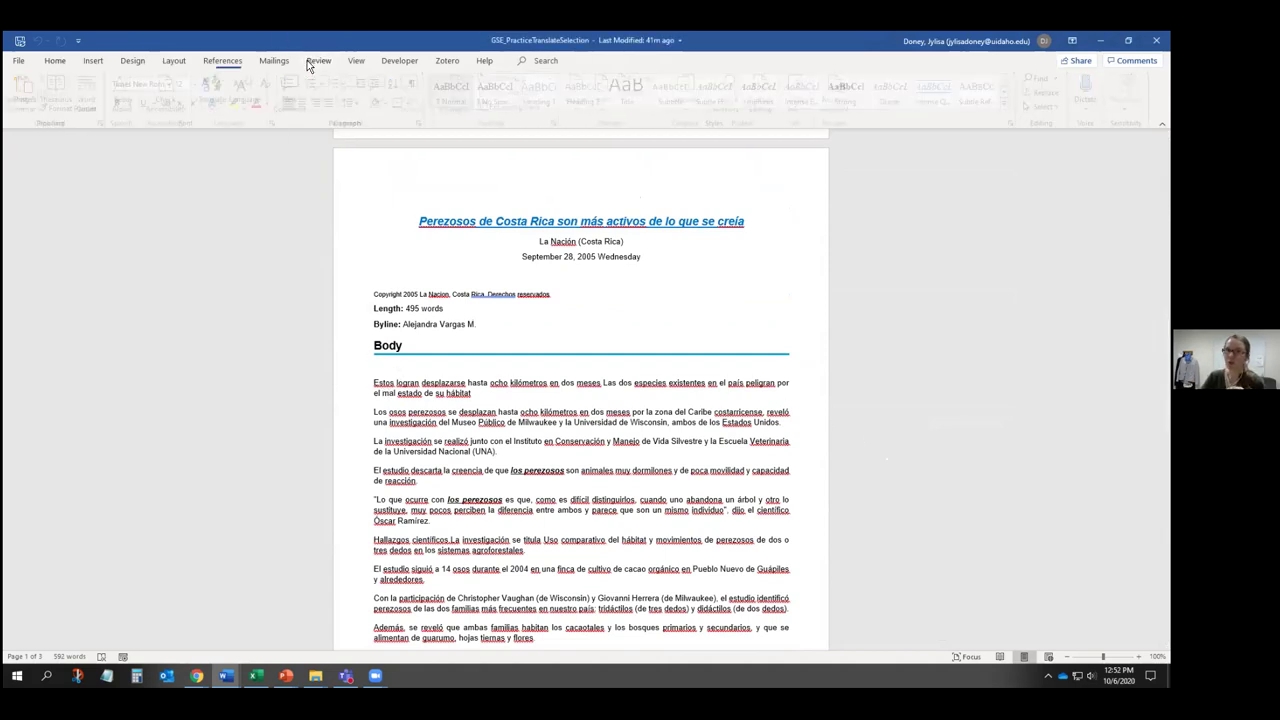
{"action": "left_click_drag", "start_coordinate": [374, 384], "coordinate": [787, 421]}
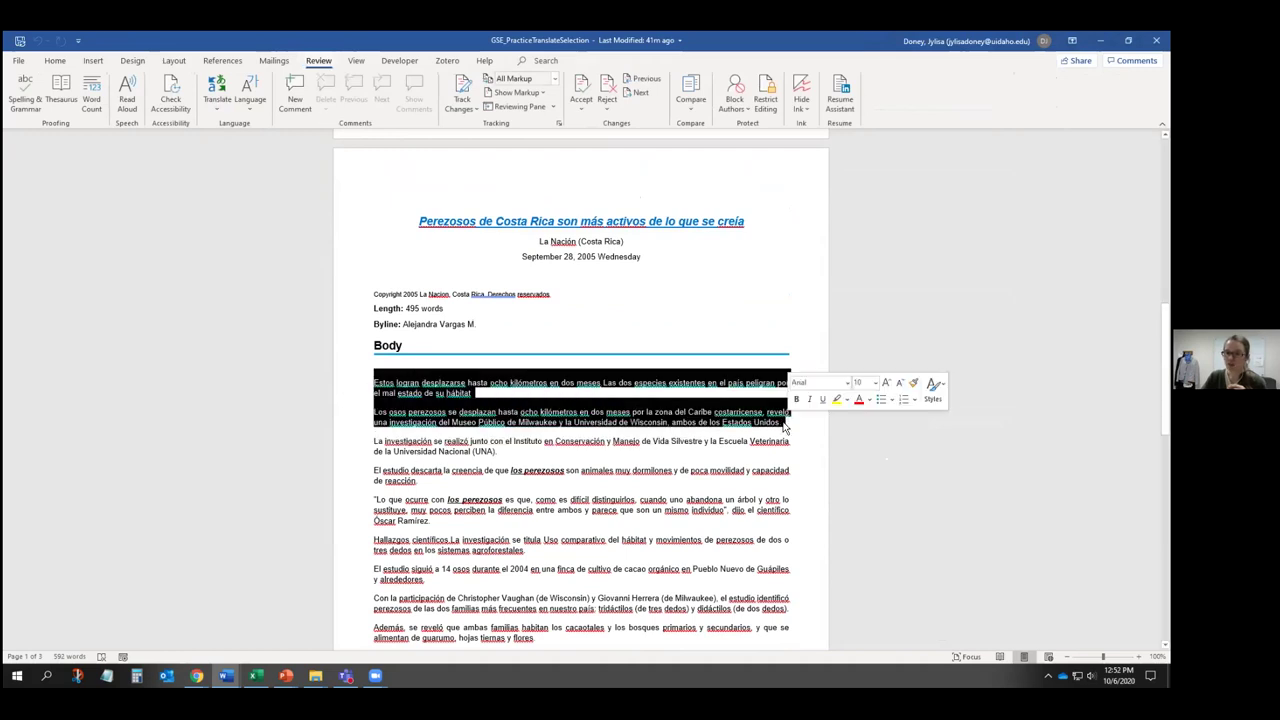
{"action": "left_click", "coordinate": [218, 114]}
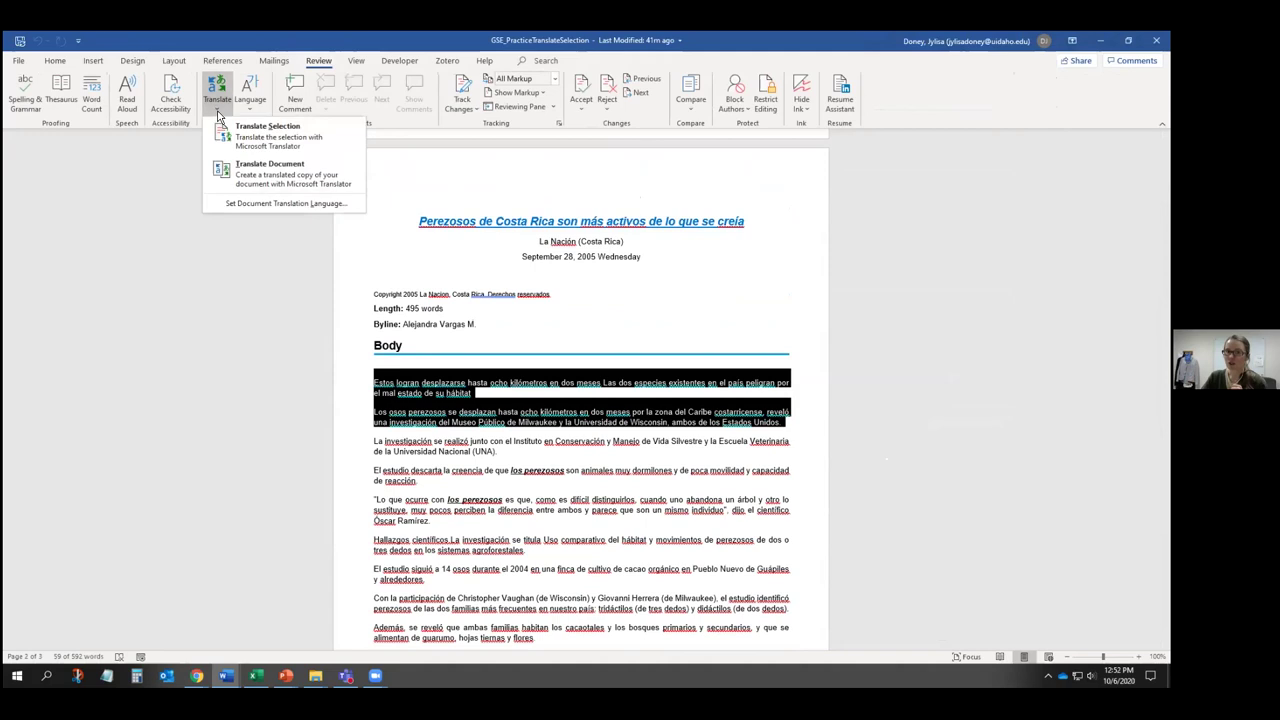
{"action": "left_click", "coordinate": [319, 136]}
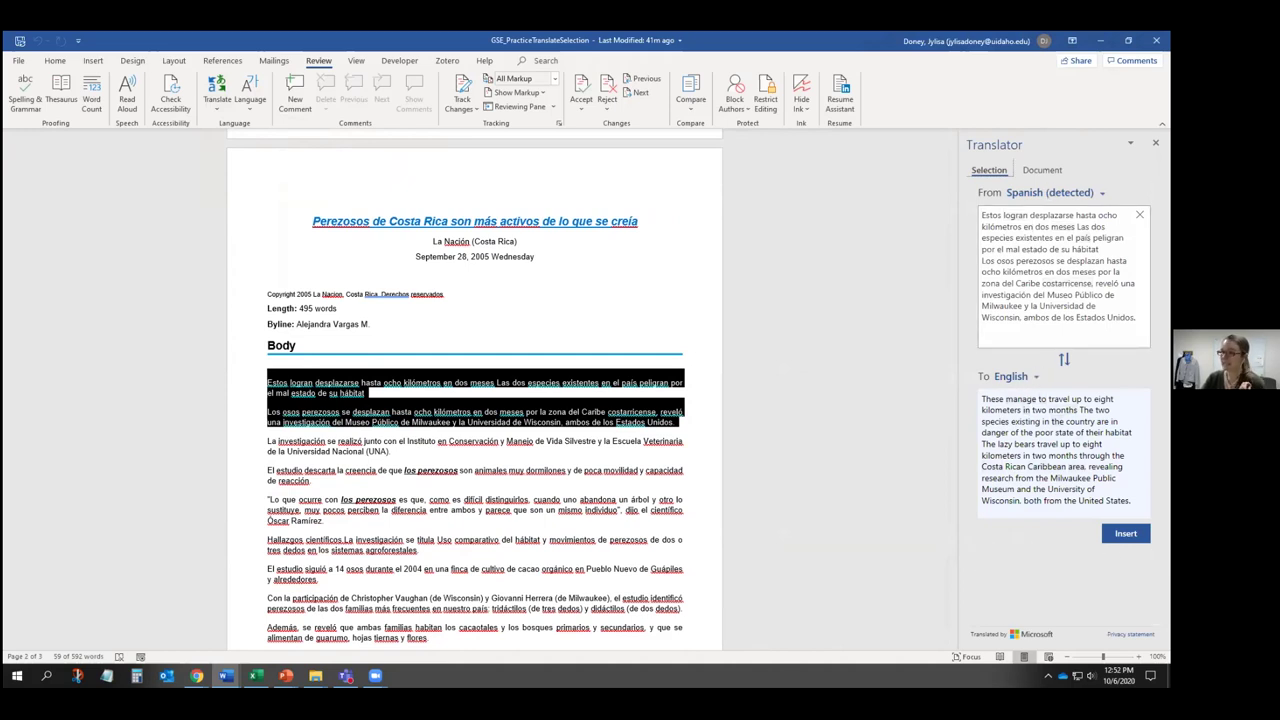
- Examine the target languages offered in the Translator and place the cursor between the first two Body paragraphs
{"action": "left_click", "coordinate": [1033, 378]}
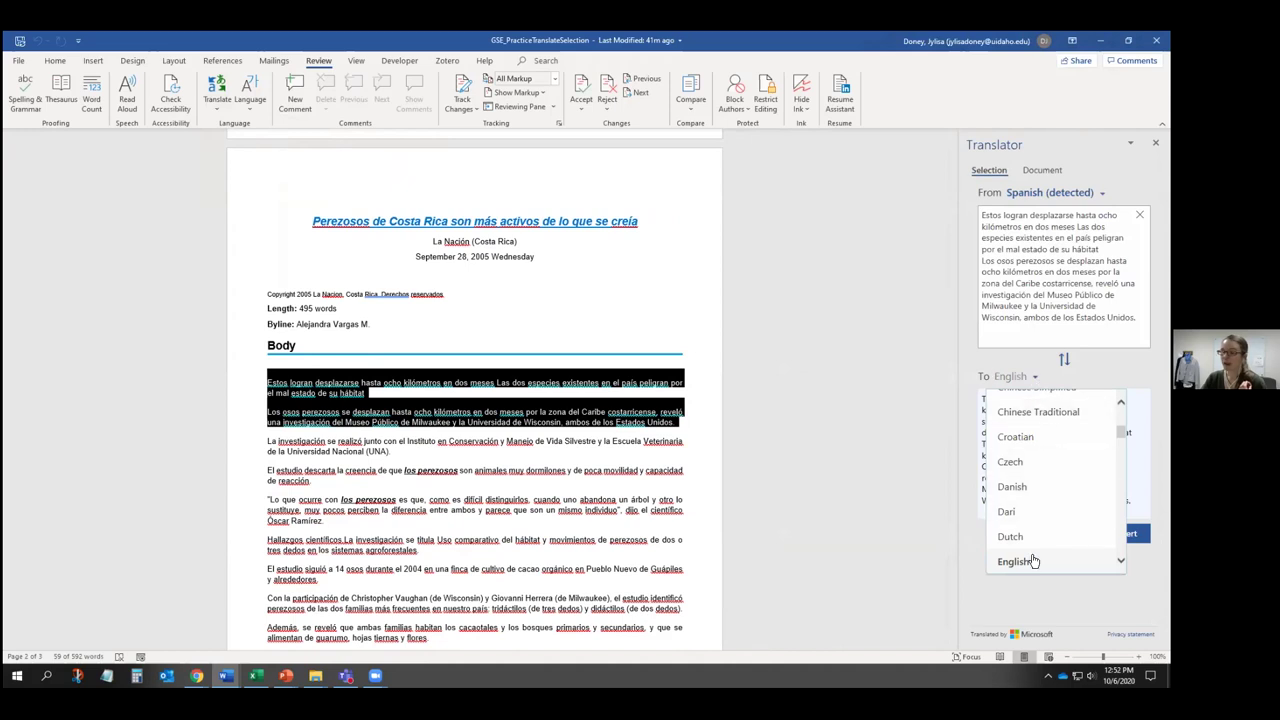
{"action": "left_click", "coordinate": [945, 376]}
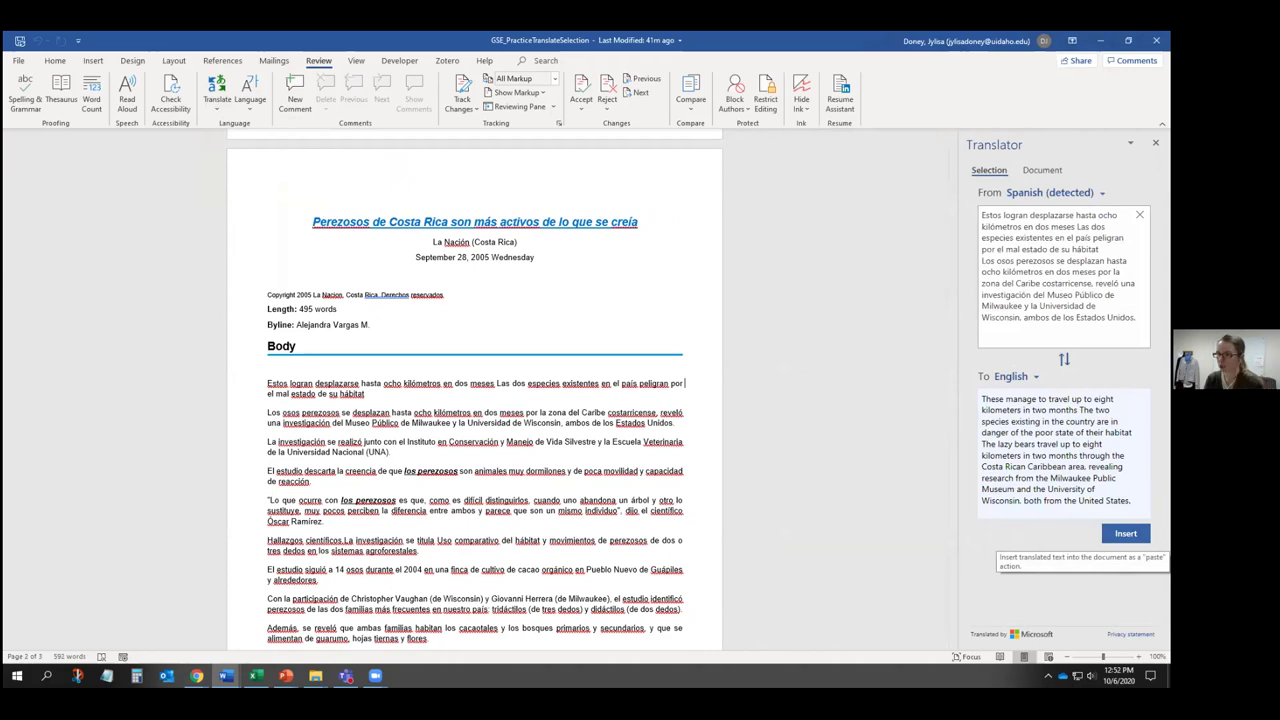
{"action": "left_click", "coordinate": [399, 407]}
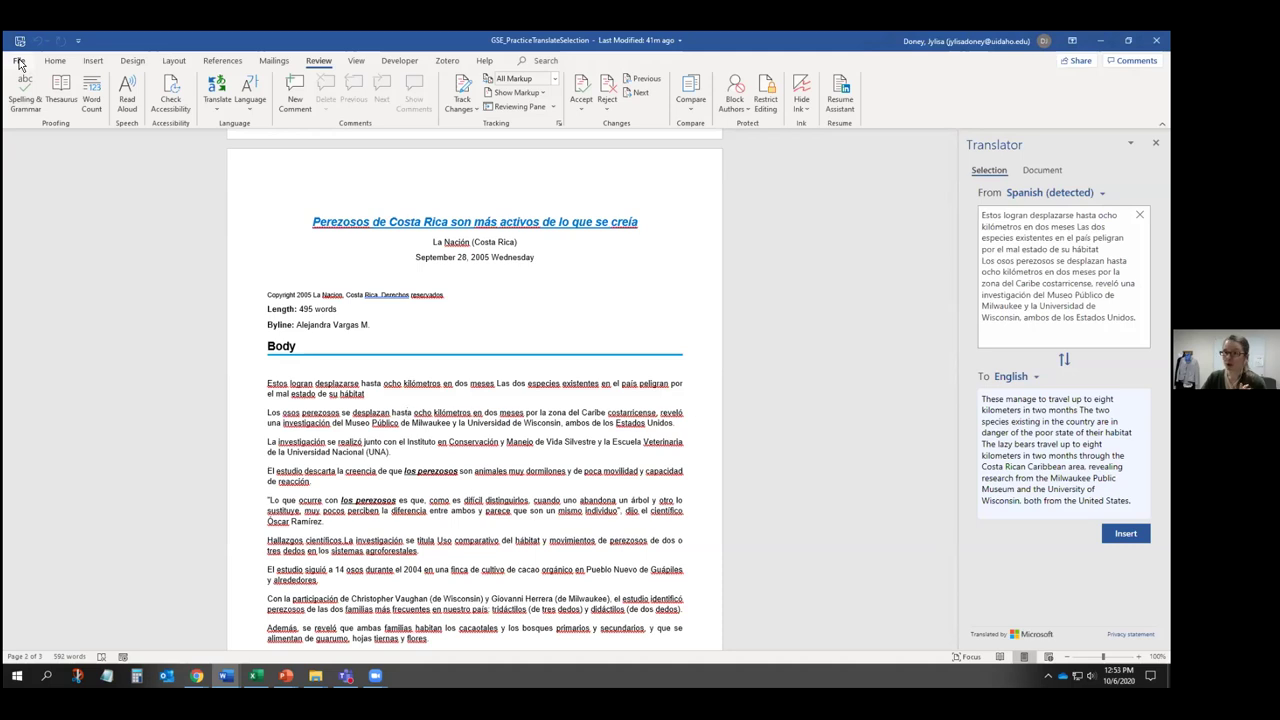
- Open GSE_PracticeTranslateDocument.pdf from the PracticeFiles folder as an editable Word document and close the Revisions pane
{"action": "left_click", "coordinate": [19, 63]}
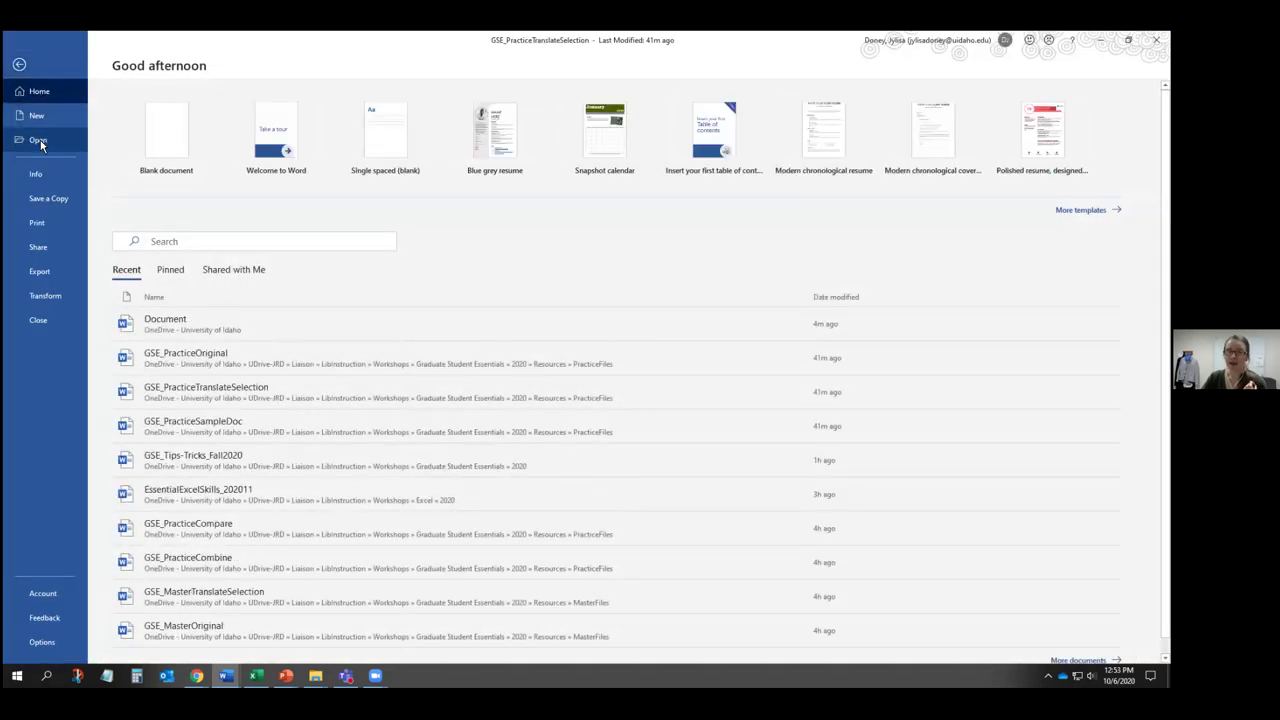
{"action": "left_click", "coordinate": [40, 143]}
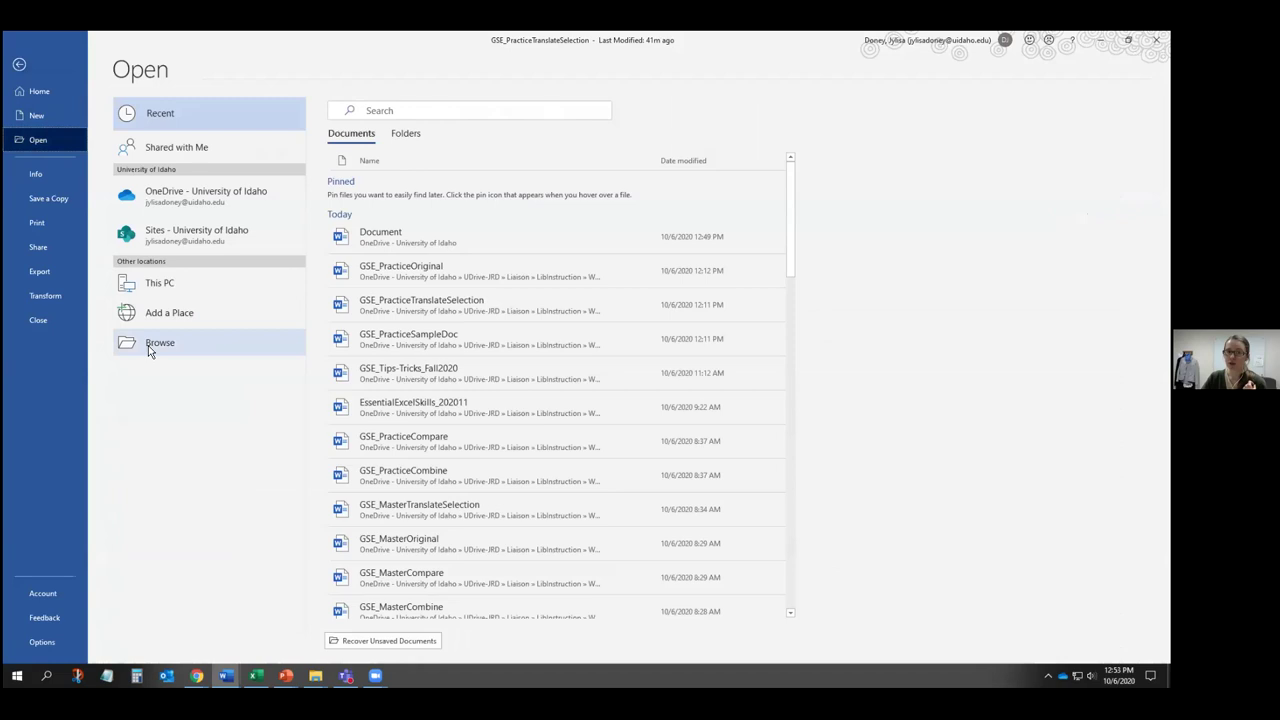
{"action": "left_click", "coordinate": [156, 345]}
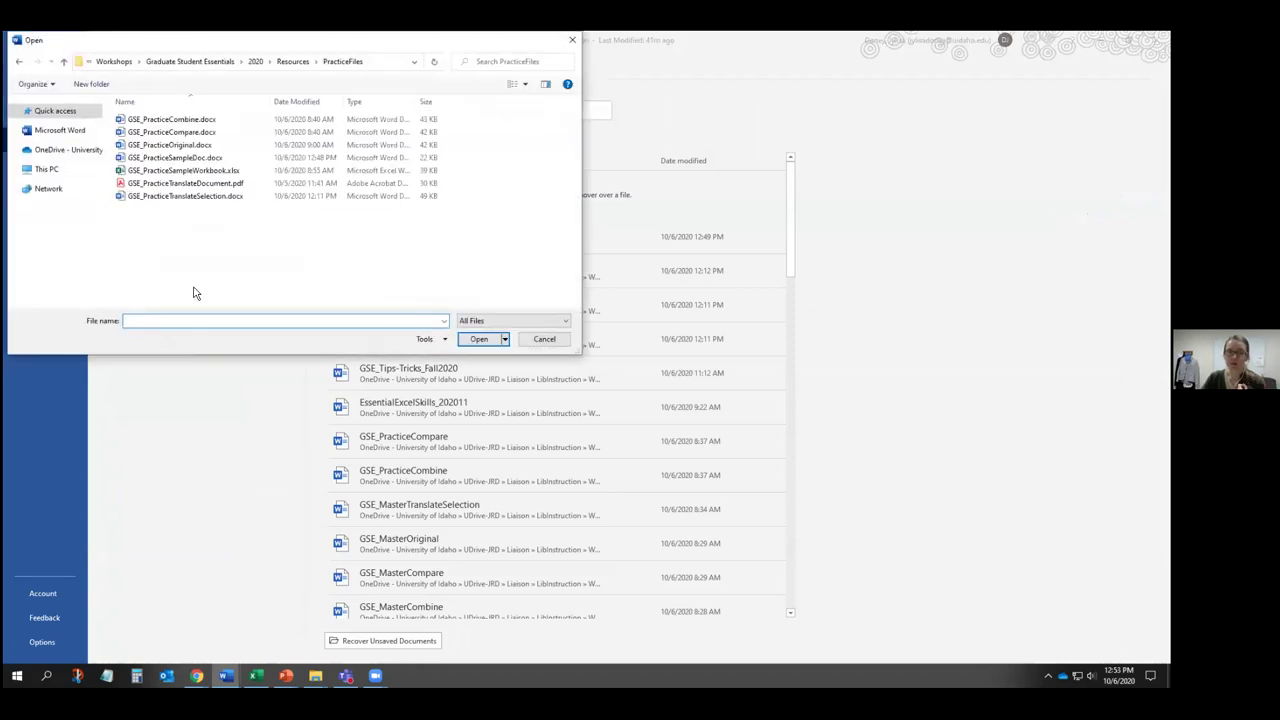
{"action": "left_click", "coordinate": [184, 185]}
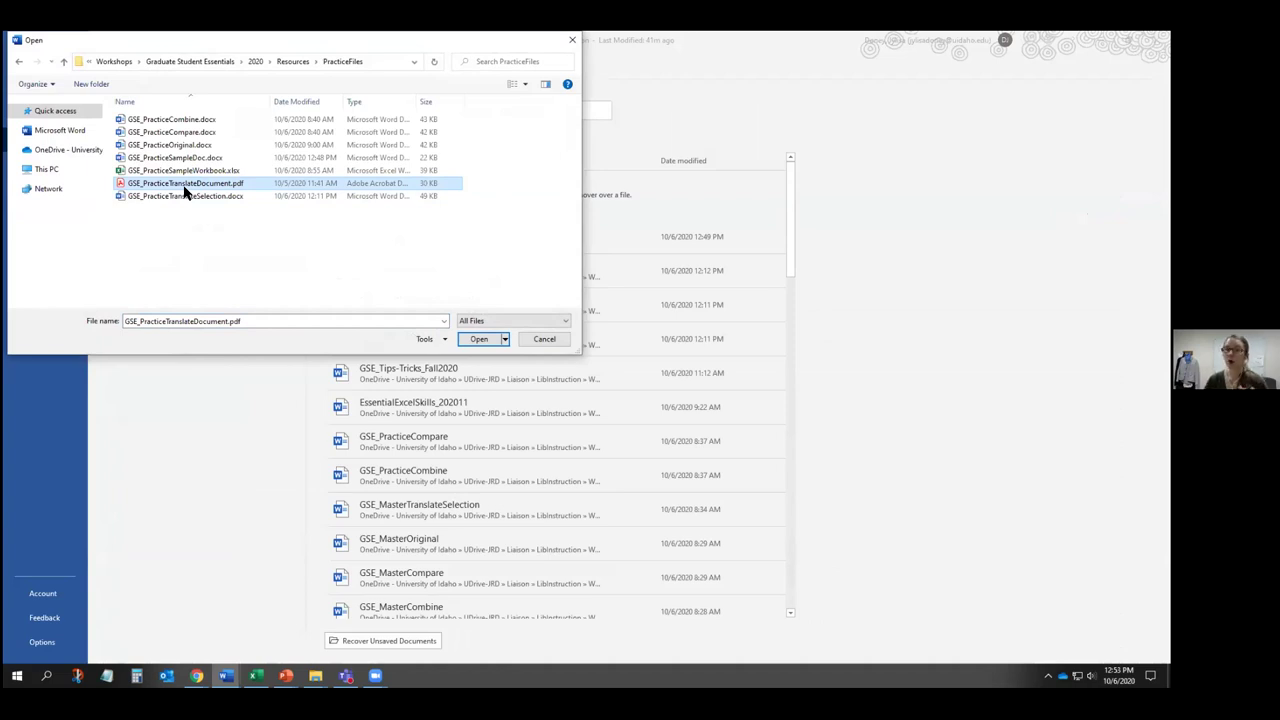
{"action": "left_click", "coordinate": [494, 339]}
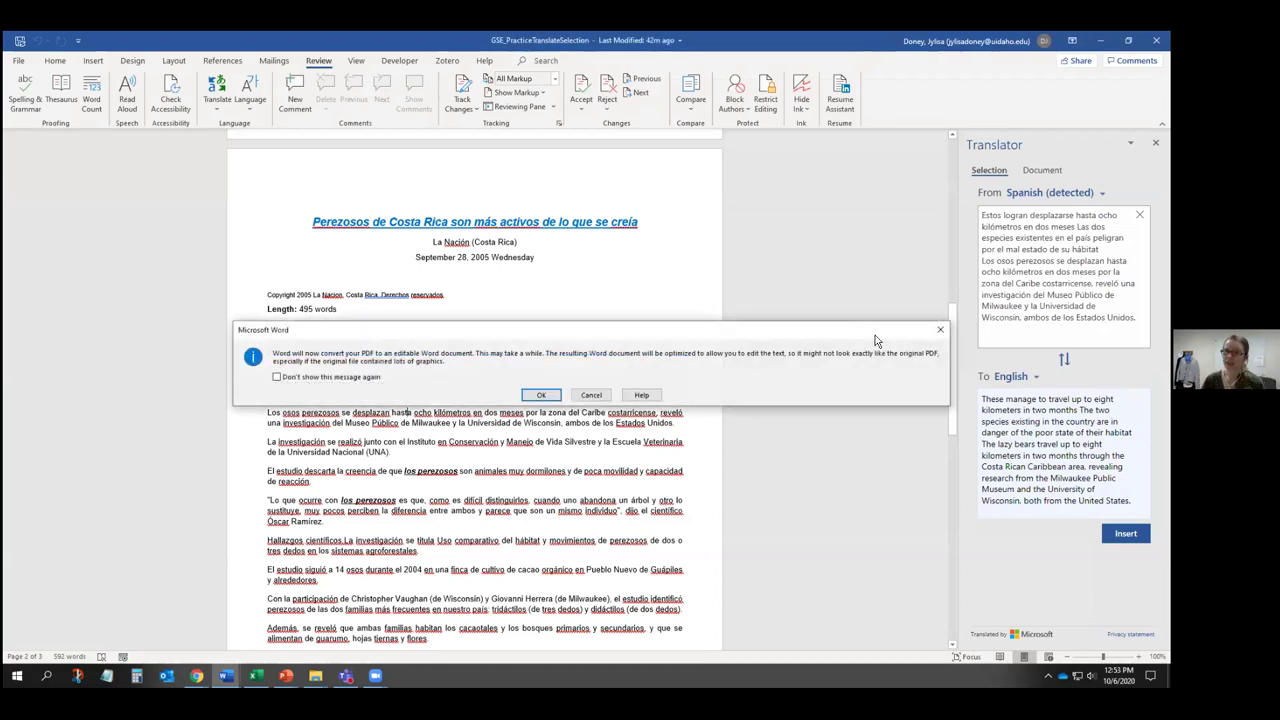
{"action": "left_click", "coordinate": [540, 395]}
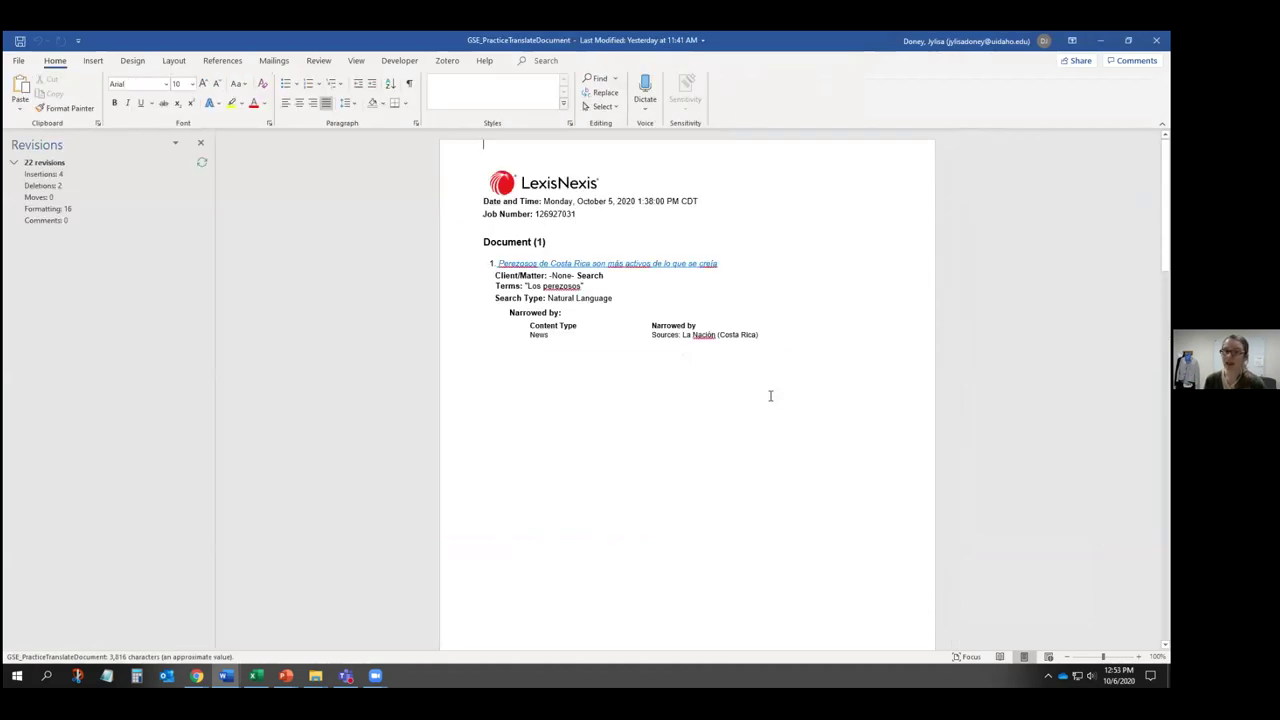
{"action": "left_click", "coordinate": [201, 144]}
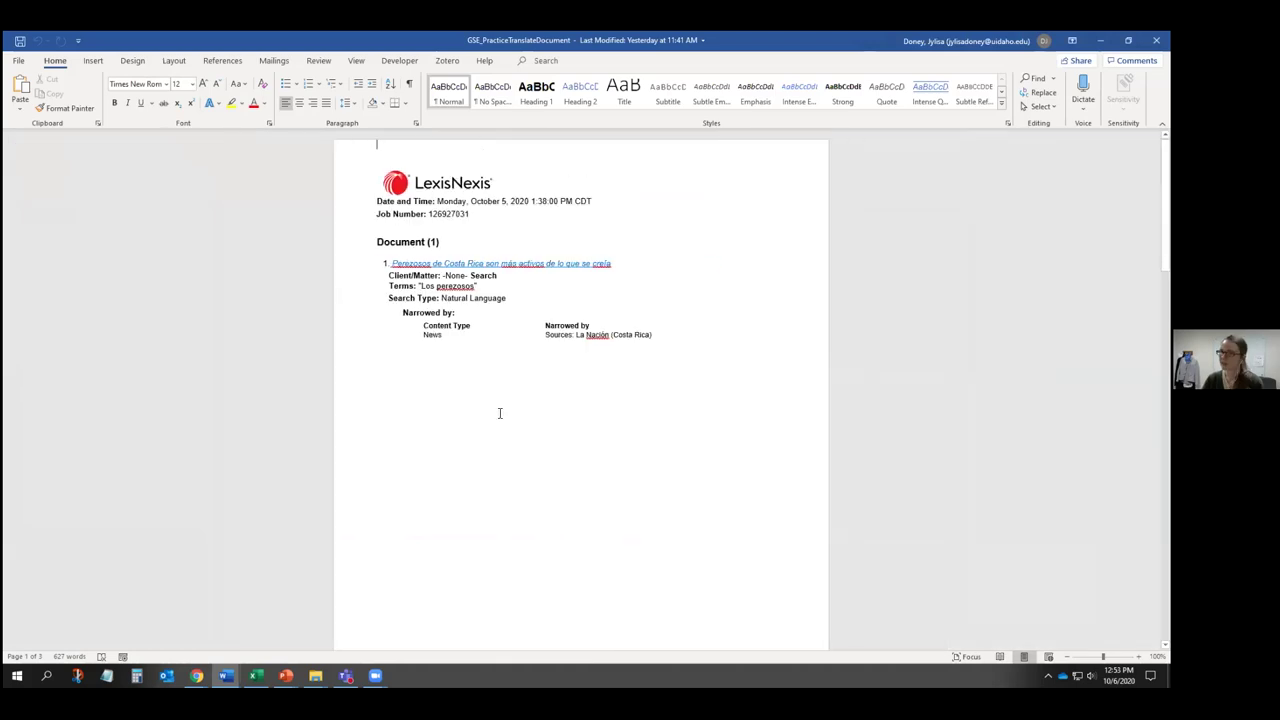
- Try to create a translated copy of the whole document from Spanish to English with Translate Document
{"action": "scroll", "coordinate": [500, 412], "scroll_direction": "down", "scroll_amount": 8}
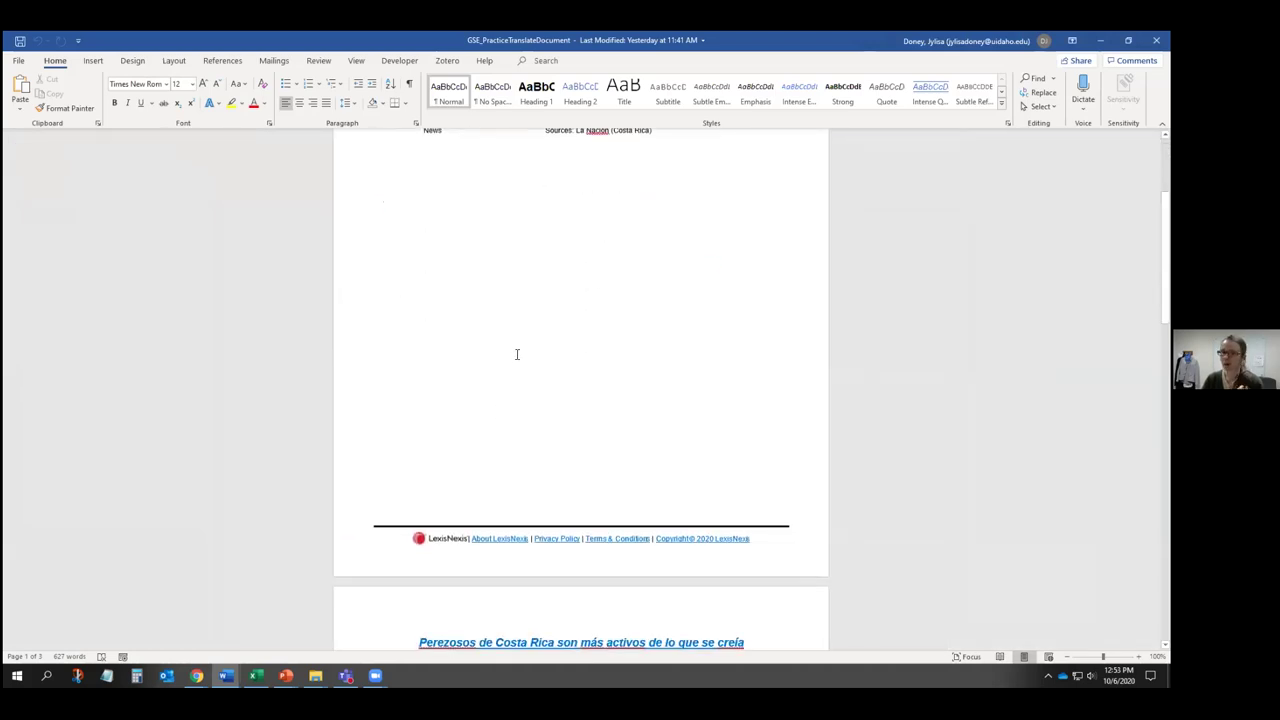
{"action": "left_click", "coordinate": [320, 60]}
{"action": "left_click", "coordinate": [211, 111]}
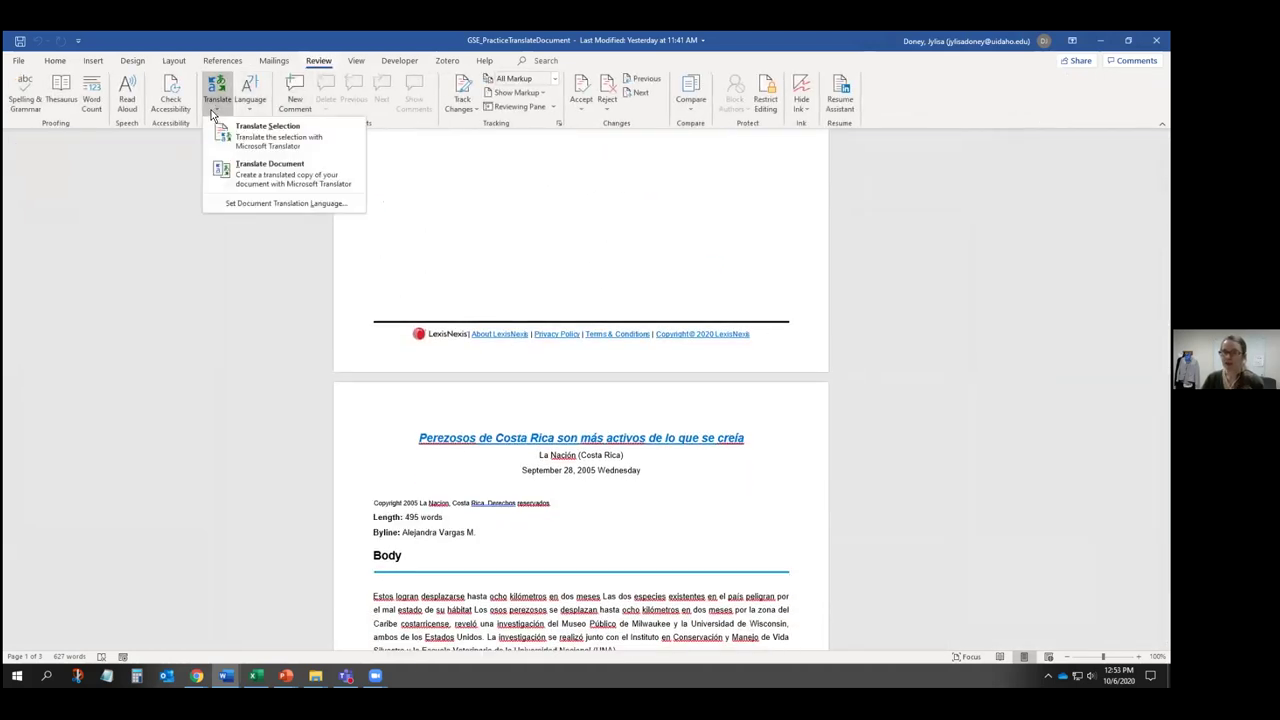
{"action": "left_click", "coordinate": [261, 185]}
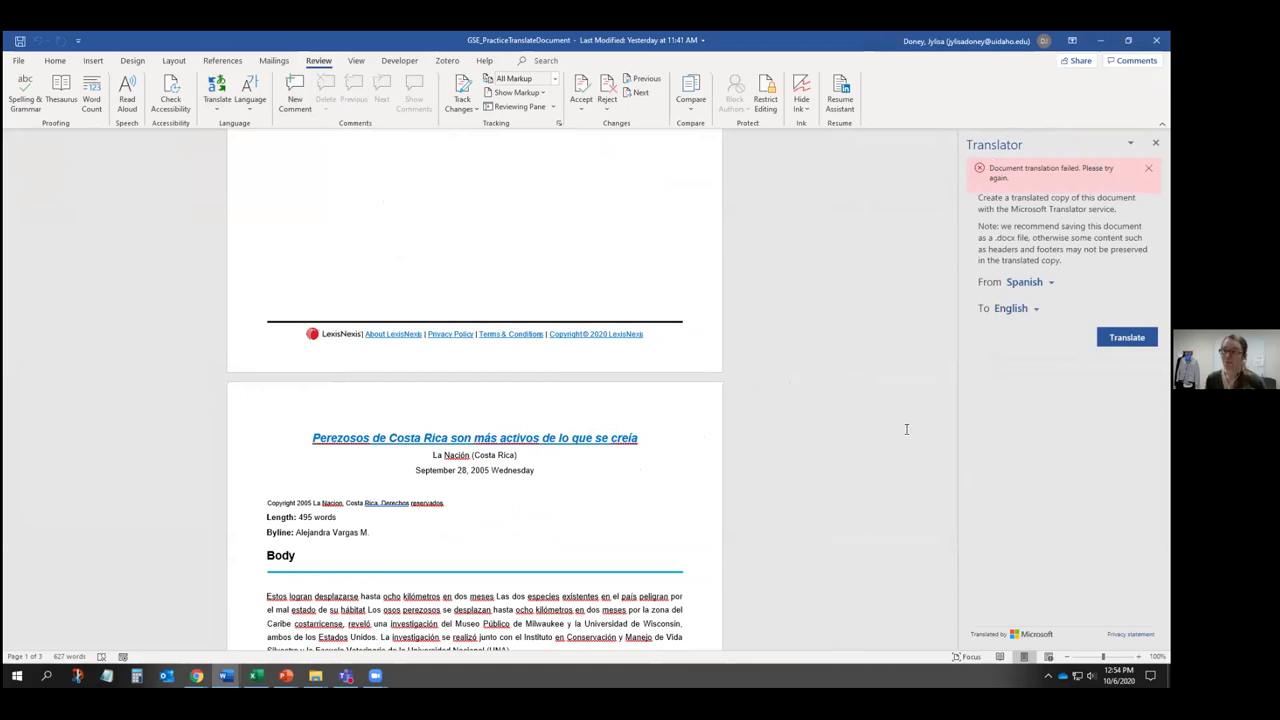
- Translate the Body paragraphs from "El estudio descarta" through "tiernas y flores" into English with Translate Selection, and close the document
{"action": "scroll", "coordinate": [900, 428], "scroll_direction": "down", "scroll_amount": 5}
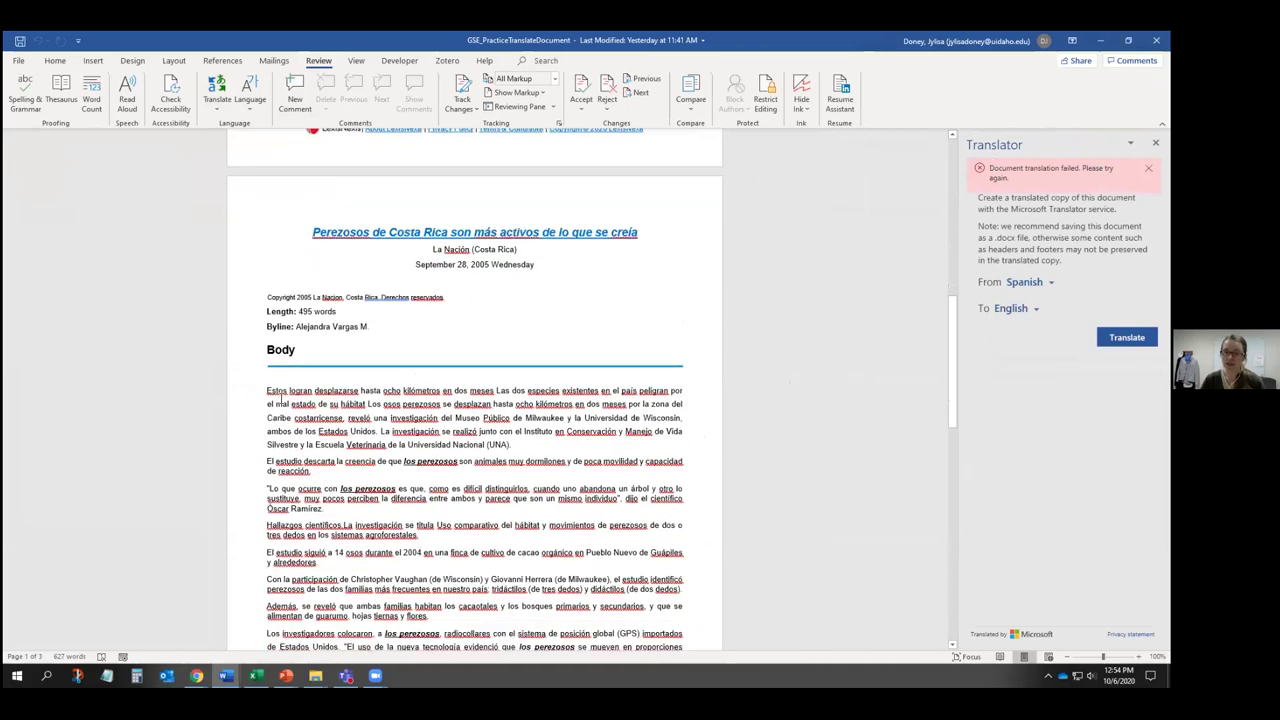
{"action": "left_click_drag", "start_coordinate": [272, 402], "coordinate": [592, 556]}
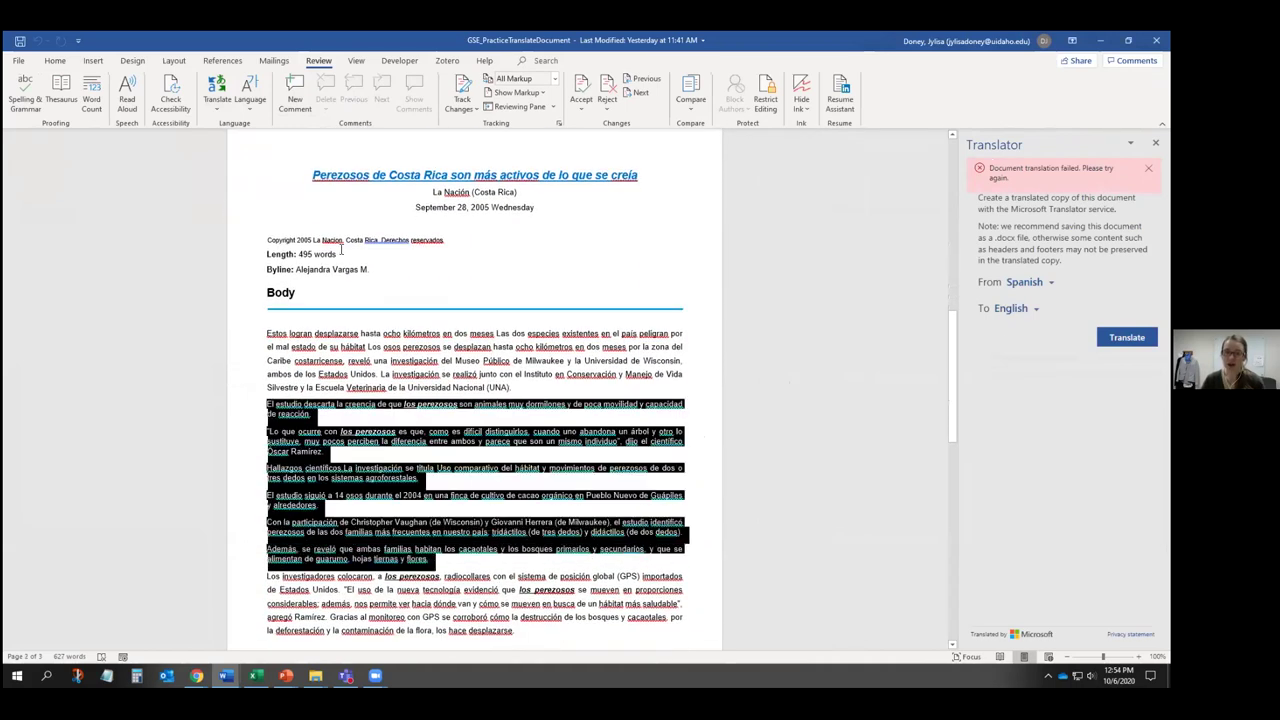
{"action": "left_click", "coordinate": [214, 113]}
{"action": "left_click", "coordinate": [228, 130]}
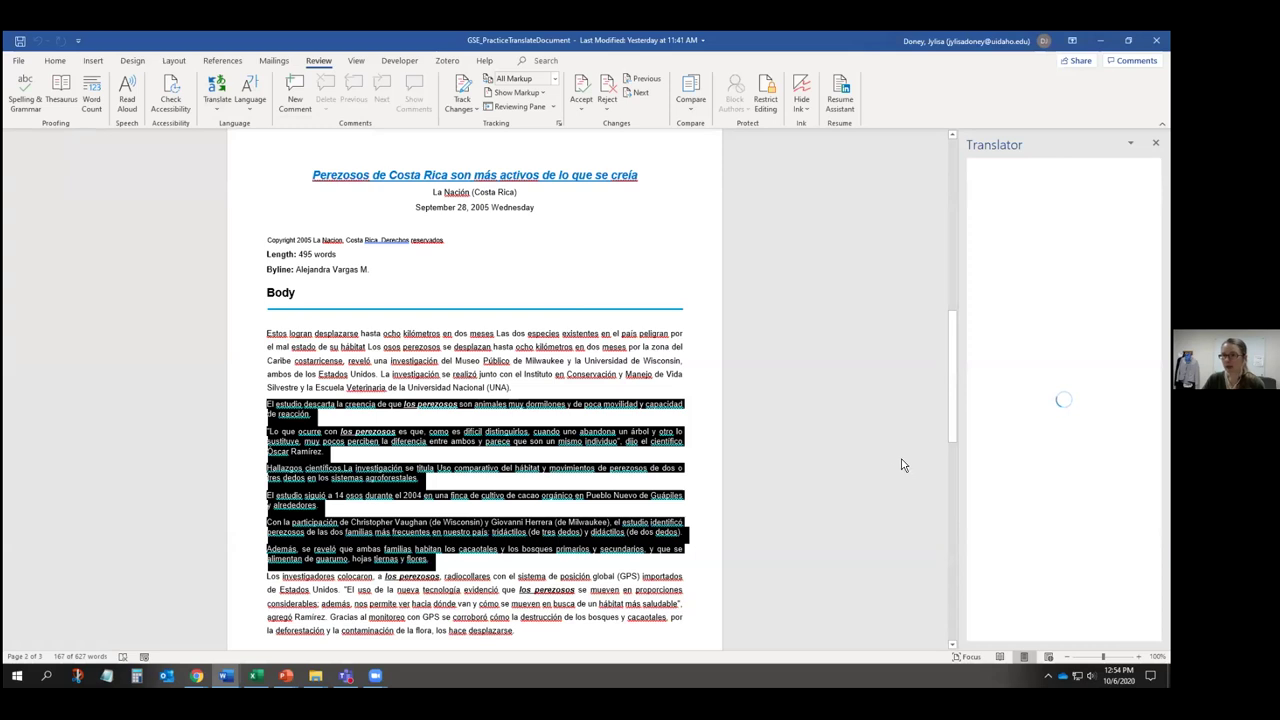
{"action": "scroll", "coordinate": [1000, 487], "scroll_direction": "down", "scroll_amount": 5}
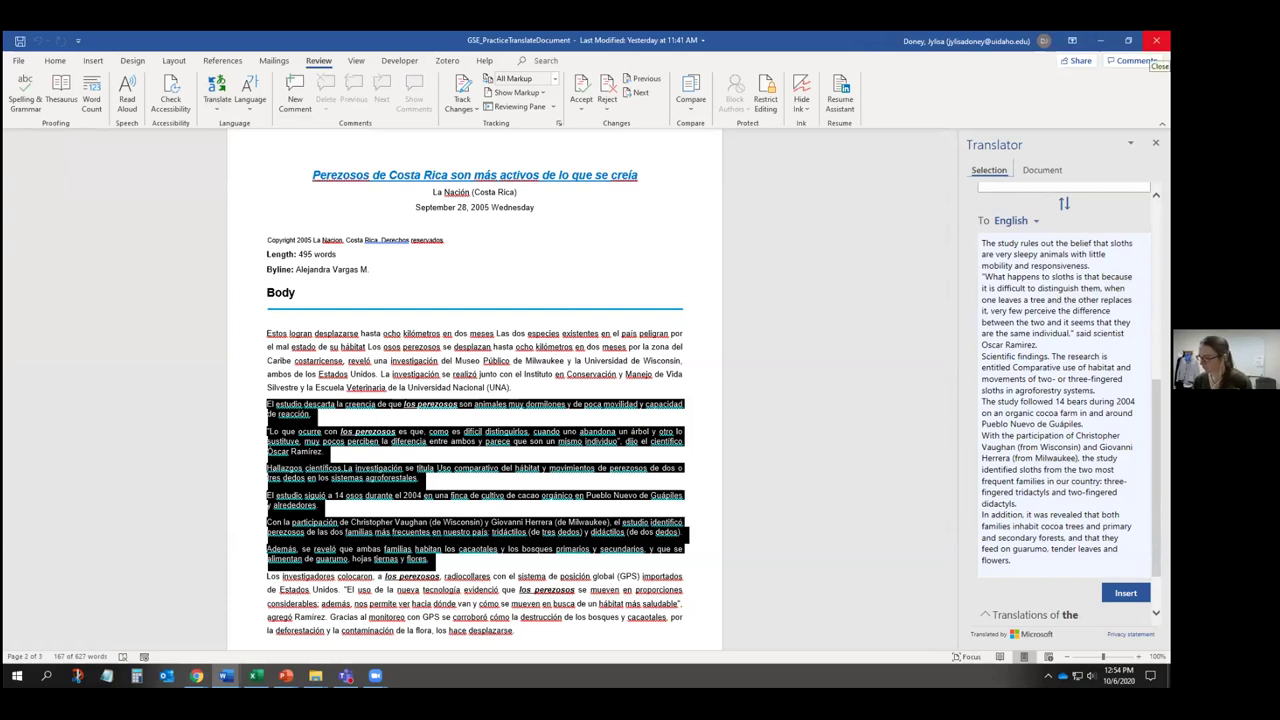
{"action": "left_click", "coordinate": [1156, 40]}
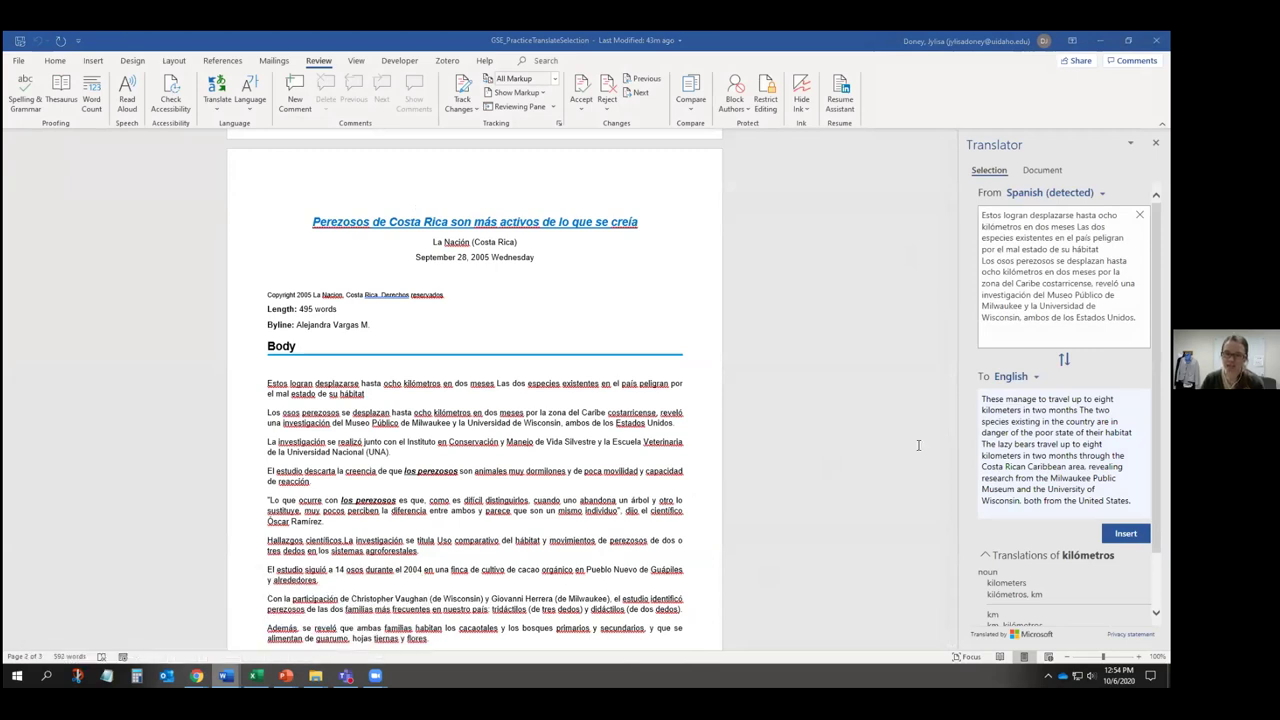
- Switch to GSE_PracticeOriginal and start a document comparison with GSE_PracticeOriginal.docx as the original document
{"action": "key", "text": "alt+Tab"}
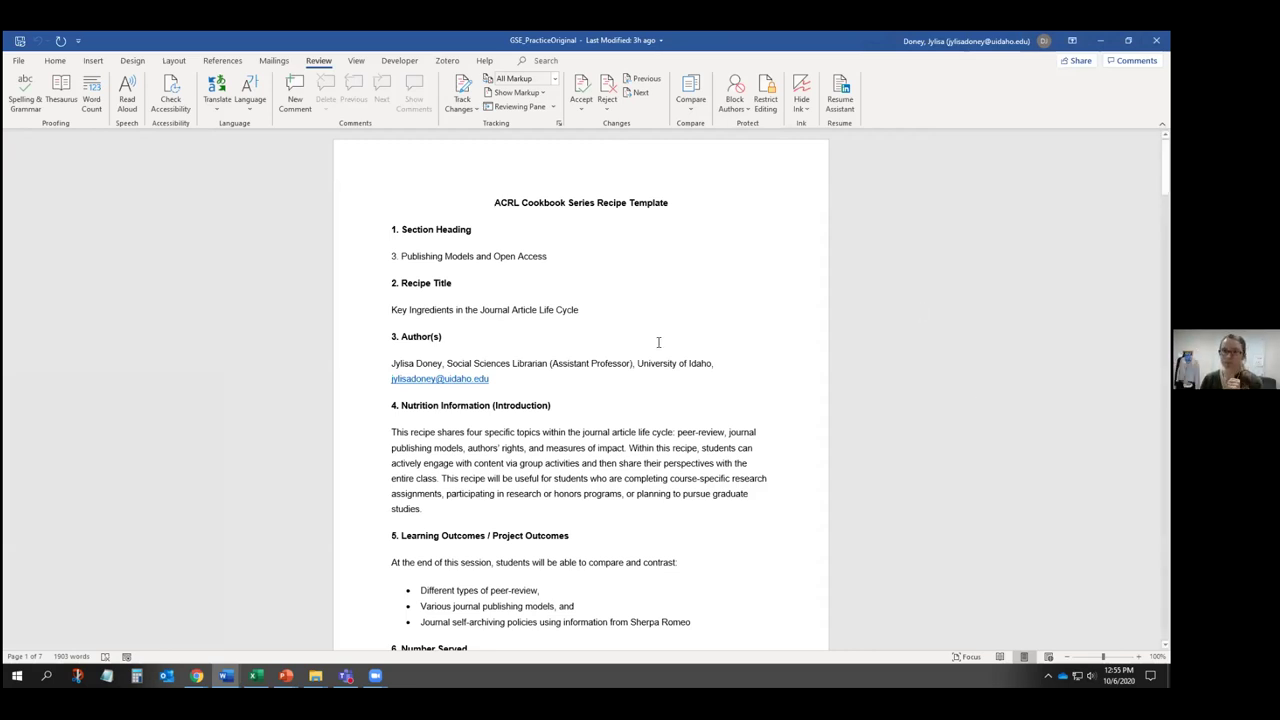
{"action": "left_click", "coordinate": [55, 61]}
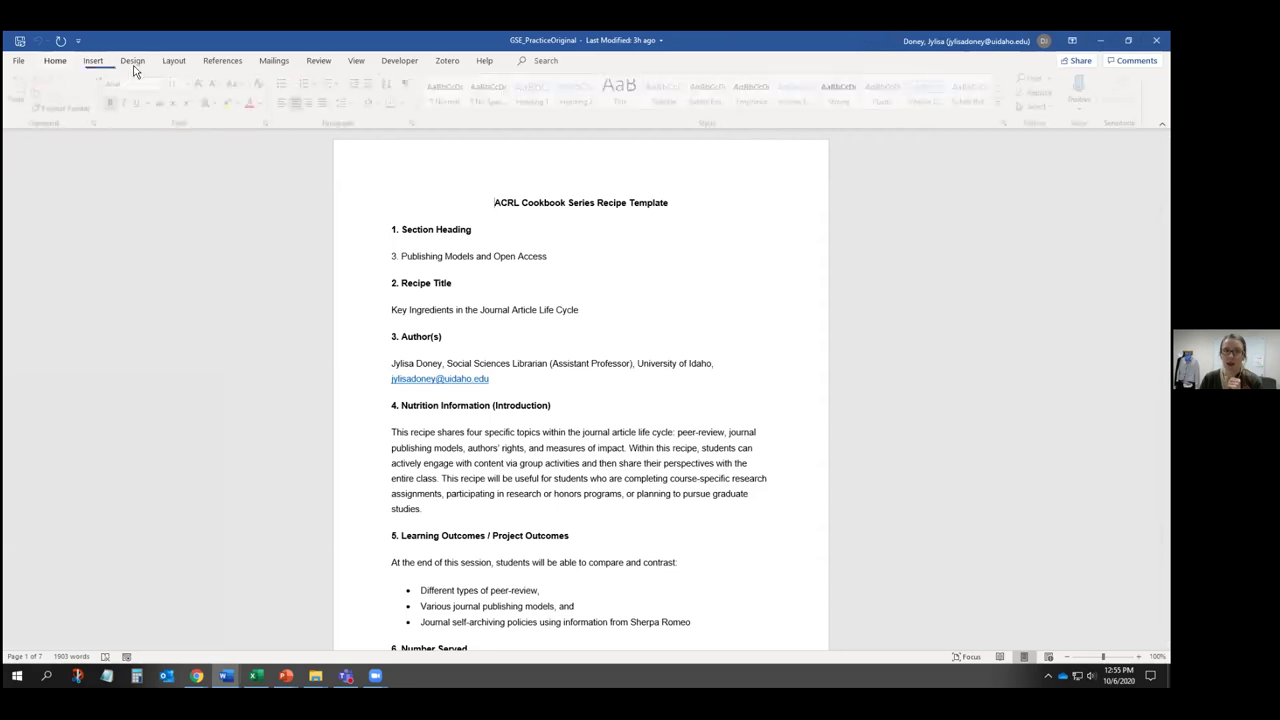
{"action": "left_click", "coordinate": [322, 63]}
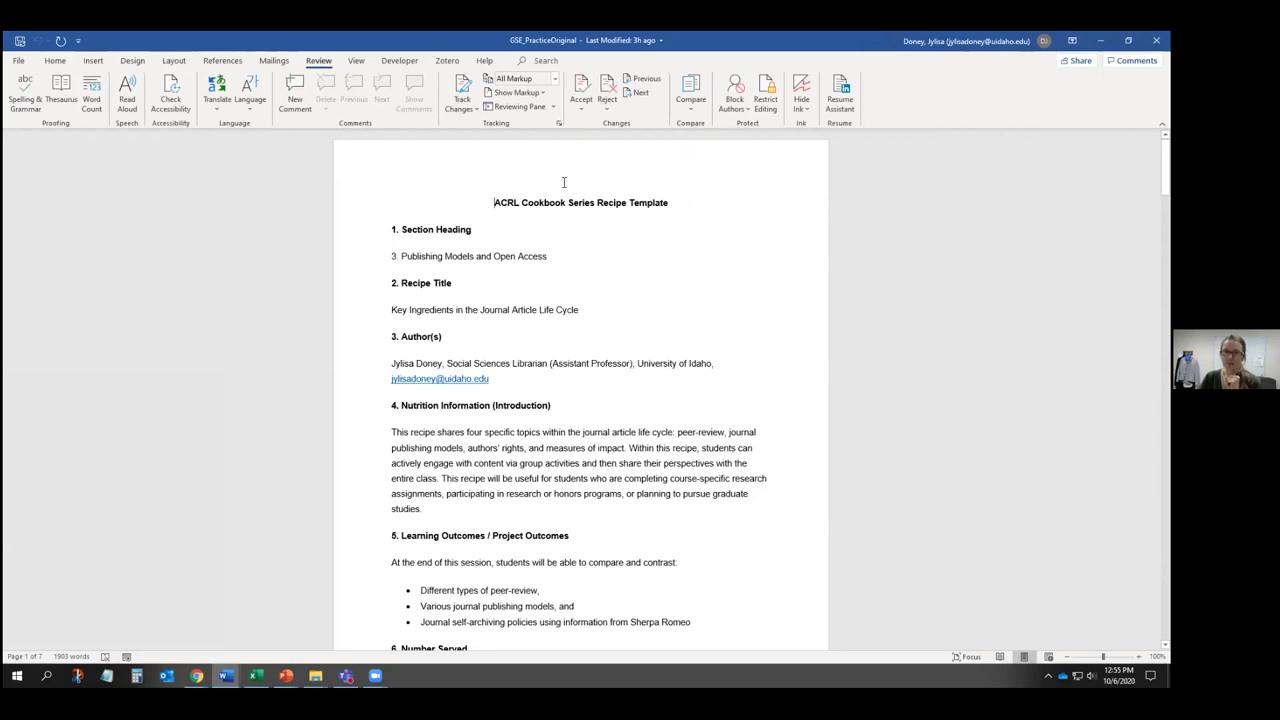
{"action": "left_click", "coordinate": [691, 105]}
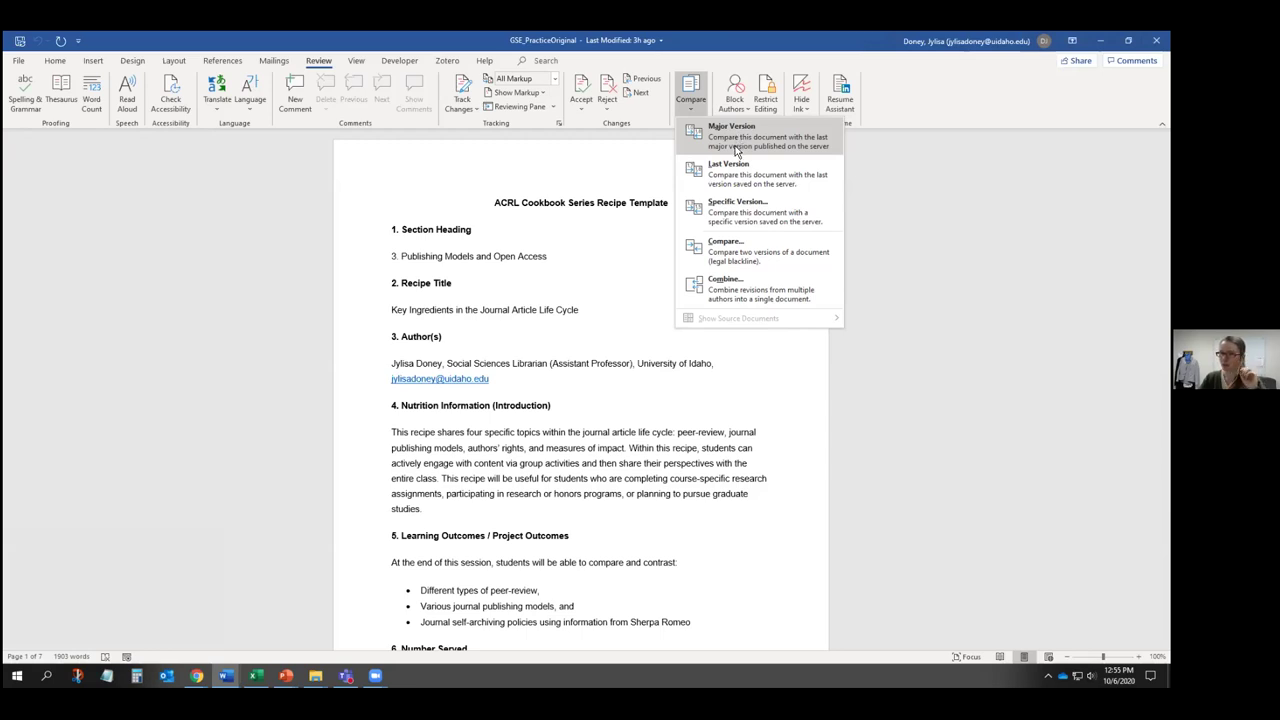
{"action": "left_click", "coordinate": [768, 257]}
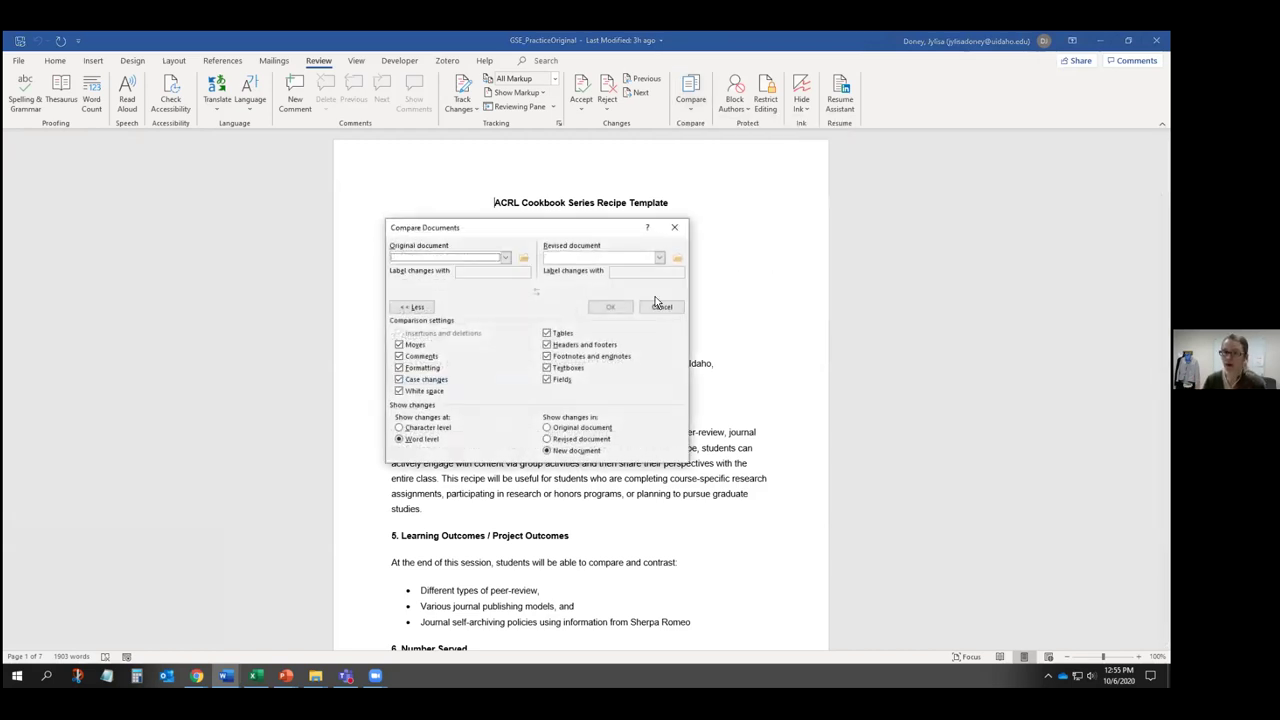
{"action": "left_click", "coordinate": [522, 259]}
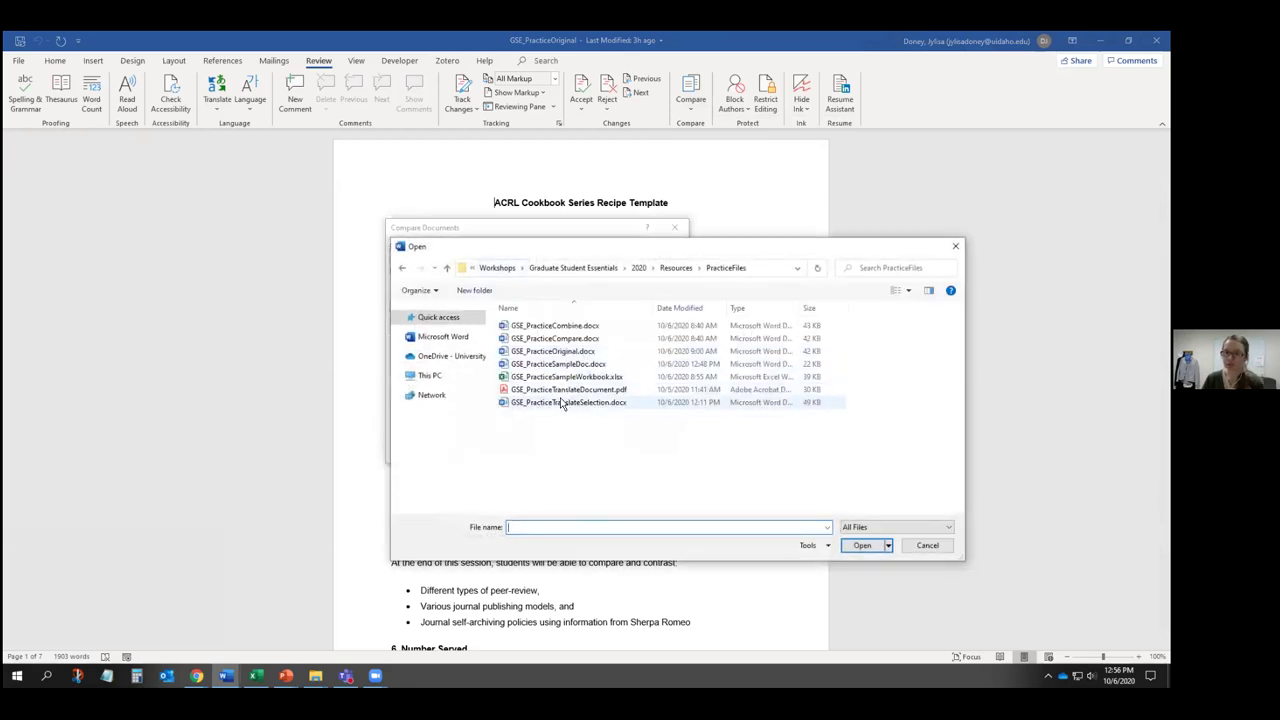
{"action": "left_click", "coordinate": [553, 351]}
{"action": "left_click", "coordinate": [860, 546]}
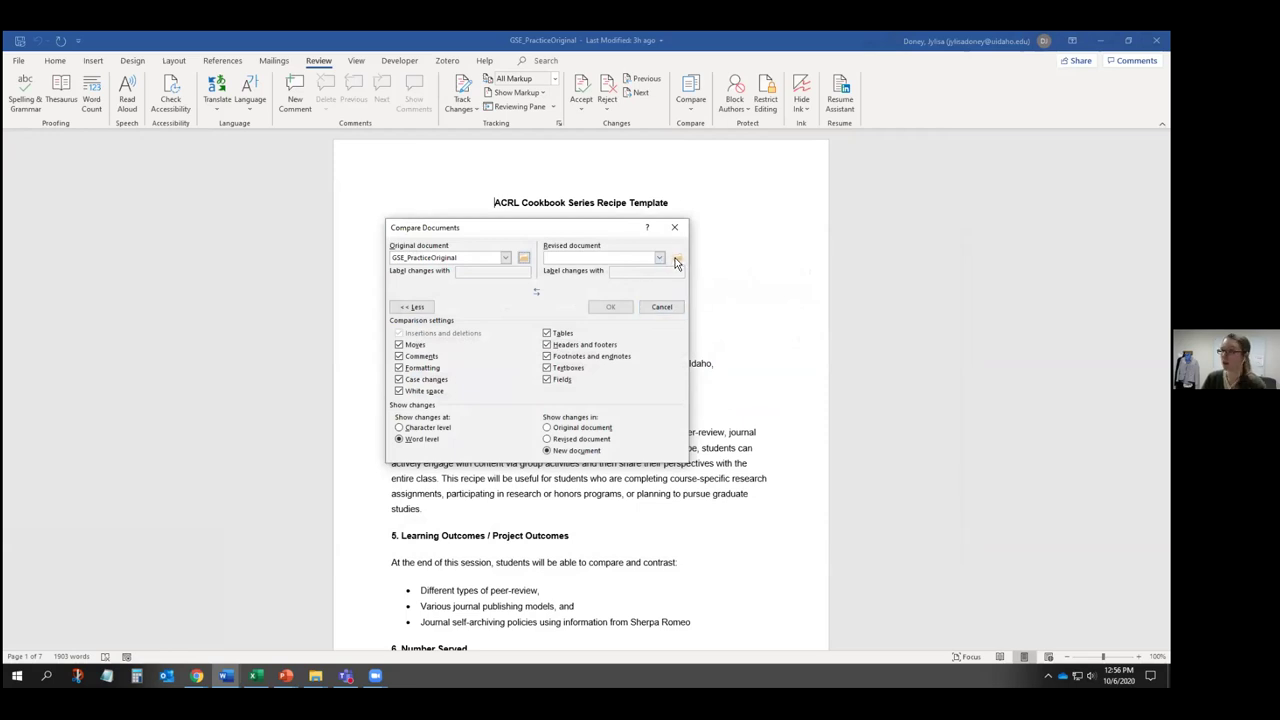
- Choose GSE_PracticeCompare.docx as the revised document for the comparison
{"action": "left_click", "coordinate": [676, 261]}
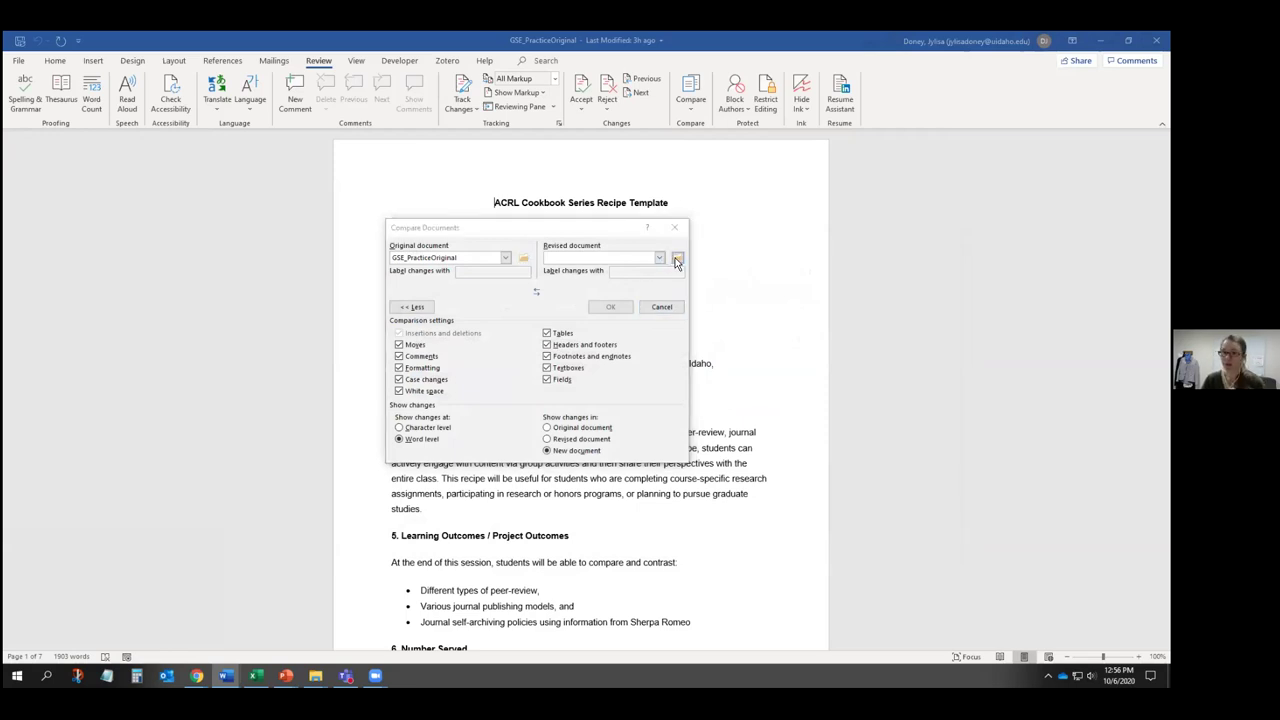
{"action": "left_click", "coordinate": [572, 328]}
{"action": "left_click", "coordinate": [572, 338]}
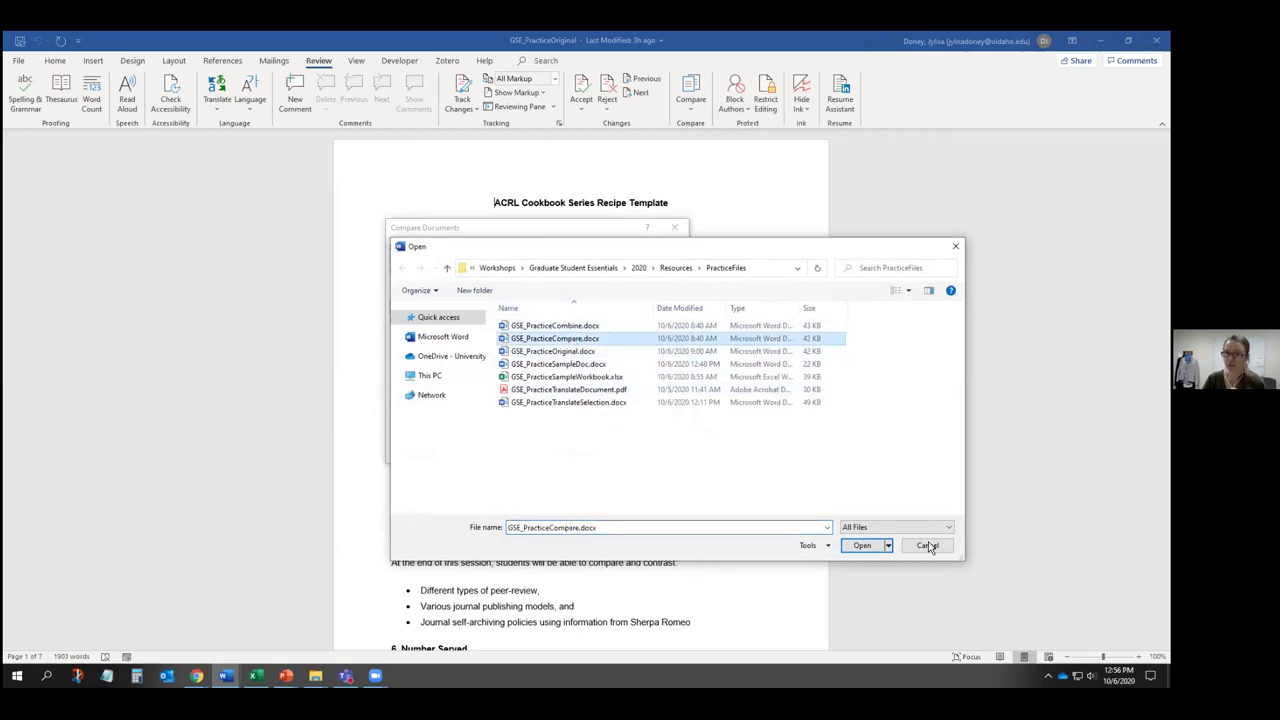
{"action": "left_click", "coordinate": [862, 545]}
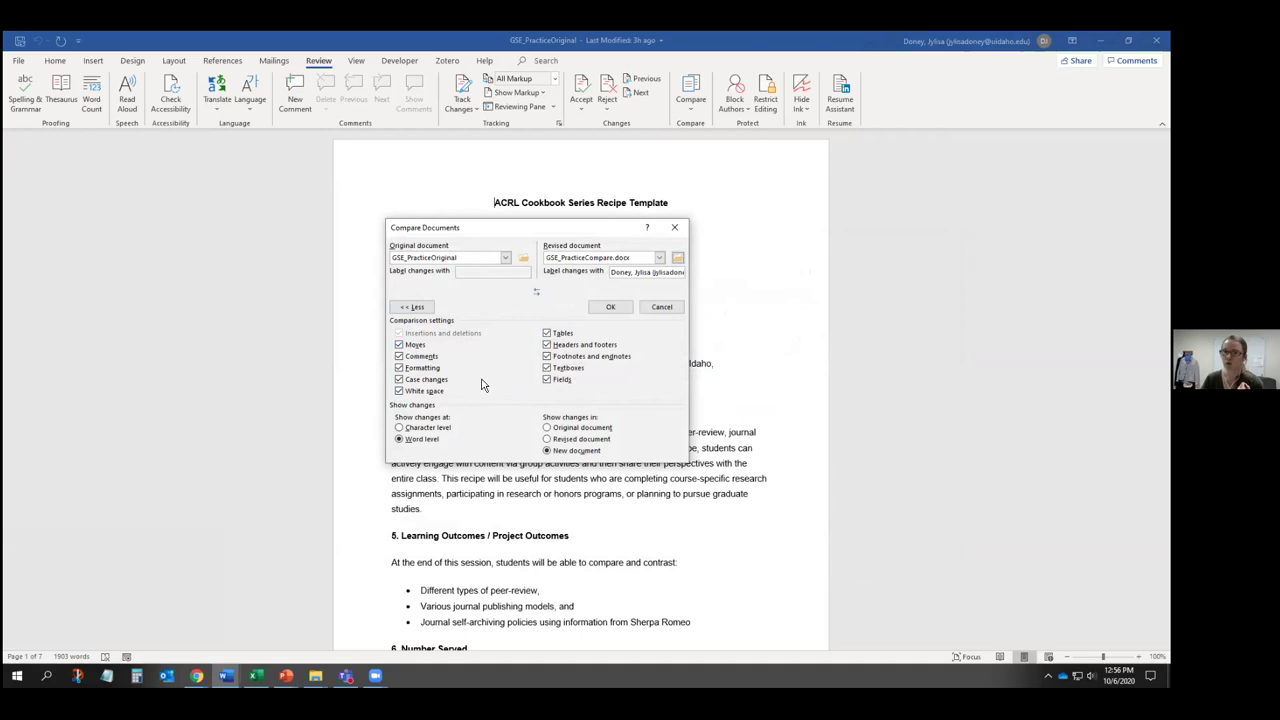
- Run the comparison with changes shown at word level in a new document
{"action": "left_click", "coordinate": [424, 440]}
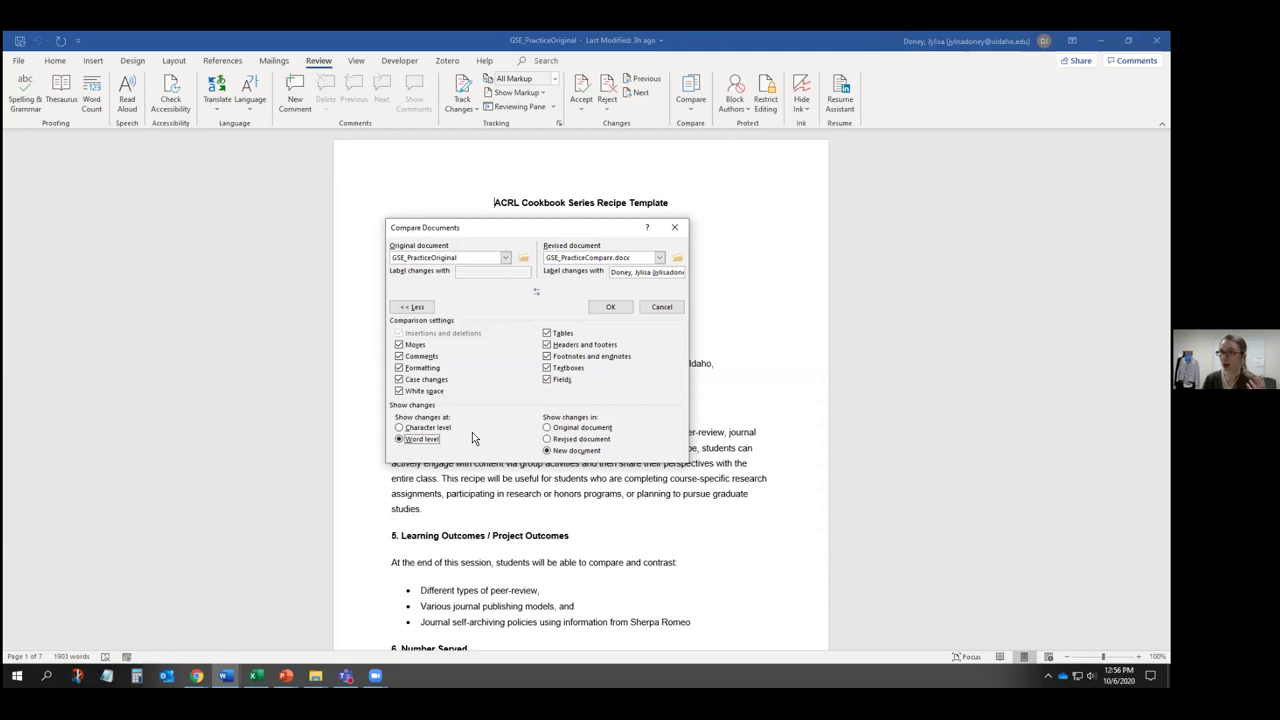
{"action": "left_click", "coordinate": [548, 452]}
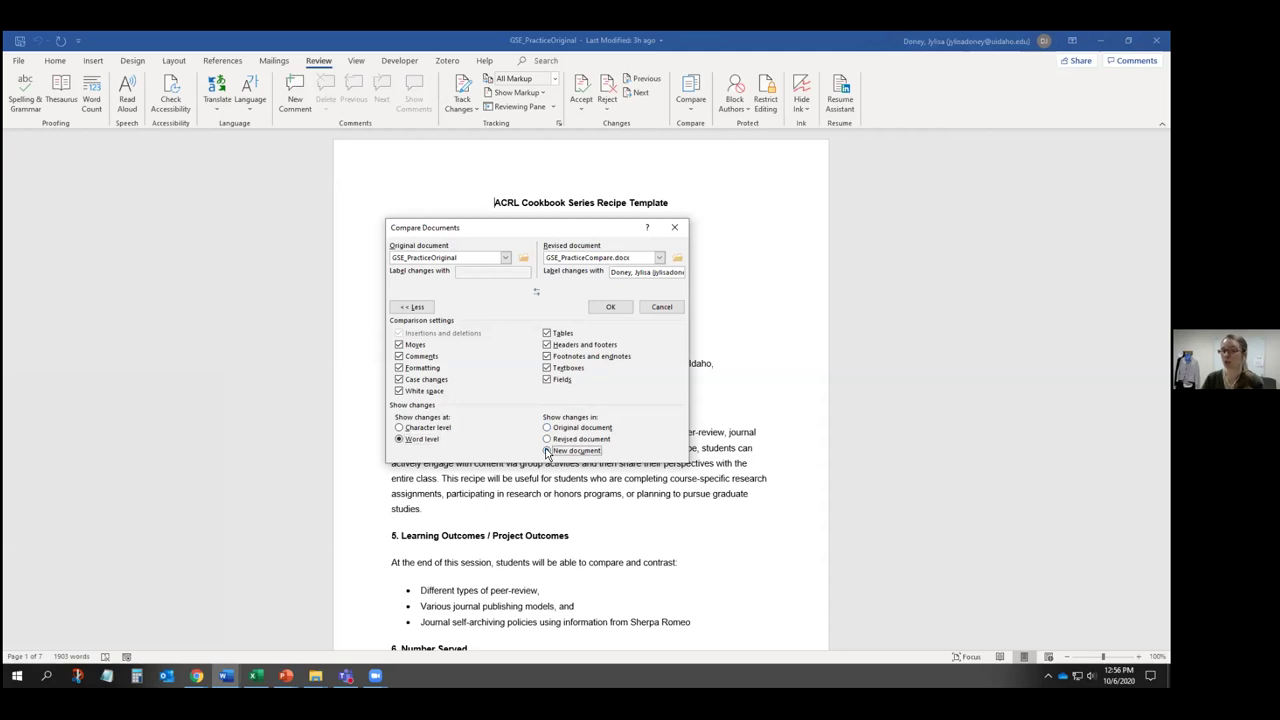
{"action": "left_click", "coordinate": [610, 306]}
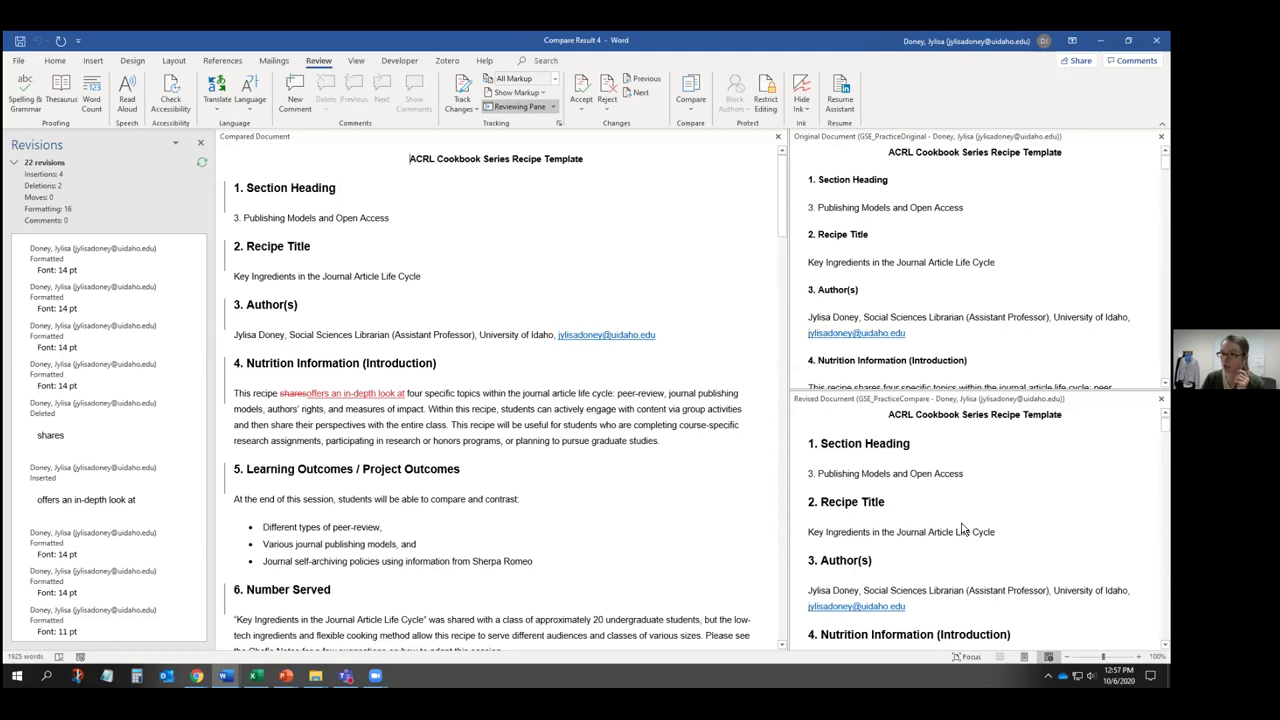
- Review the differences in the comparison result, show only the revised source document beside it, and close the side-by-side view
{"action": "scroll", "coordinate": [652, 507], "scroll_direction": "down", "scroll_amount": 3}
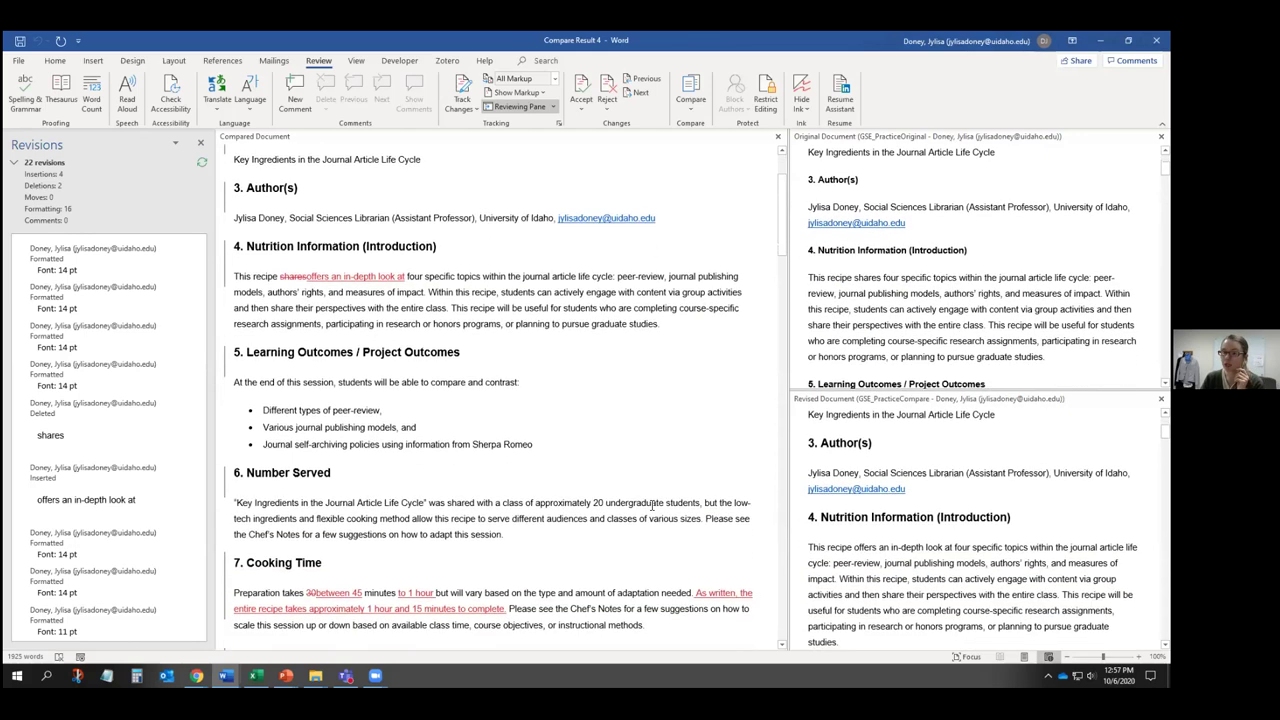
{"action": "scroll", "coordinate": [652, 507], "scroll_direction": "down", "scroll_amount": 2}
{"action": "scroll", "coordinate": [651, 500], "scroll_direction": "down", "scroll_amount": 2}
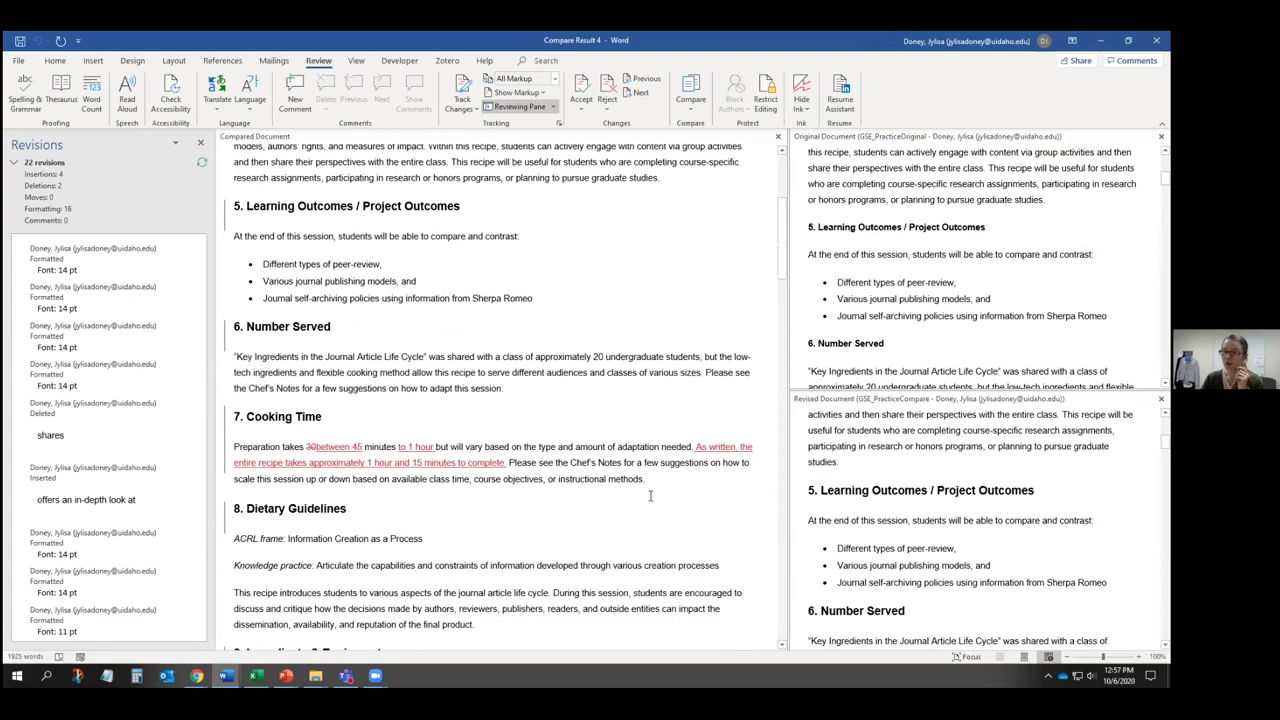
{"action": "scroll", "coordinate": [669, 480], "scroll_direction": "up", "scroll_amount": 2}
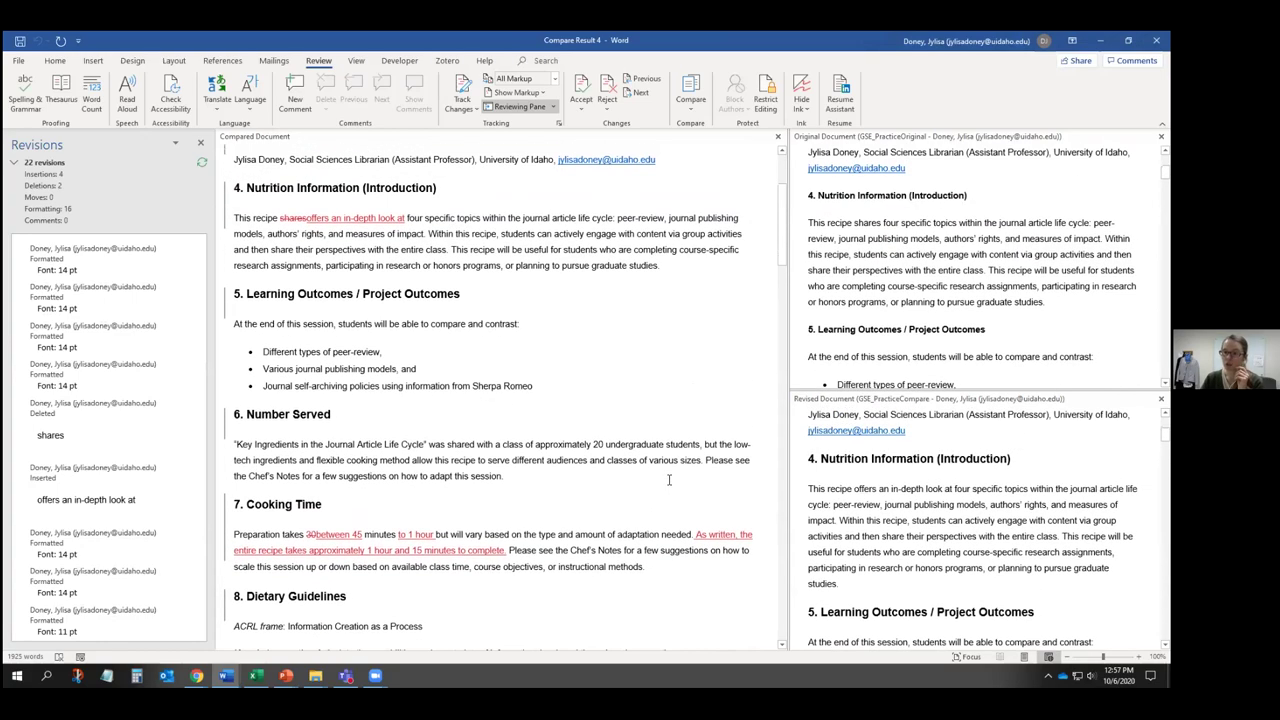
{"action": "scroll", "coordinate": [669, 480], "scroll_direction": "down", "scroll_amount": 8}
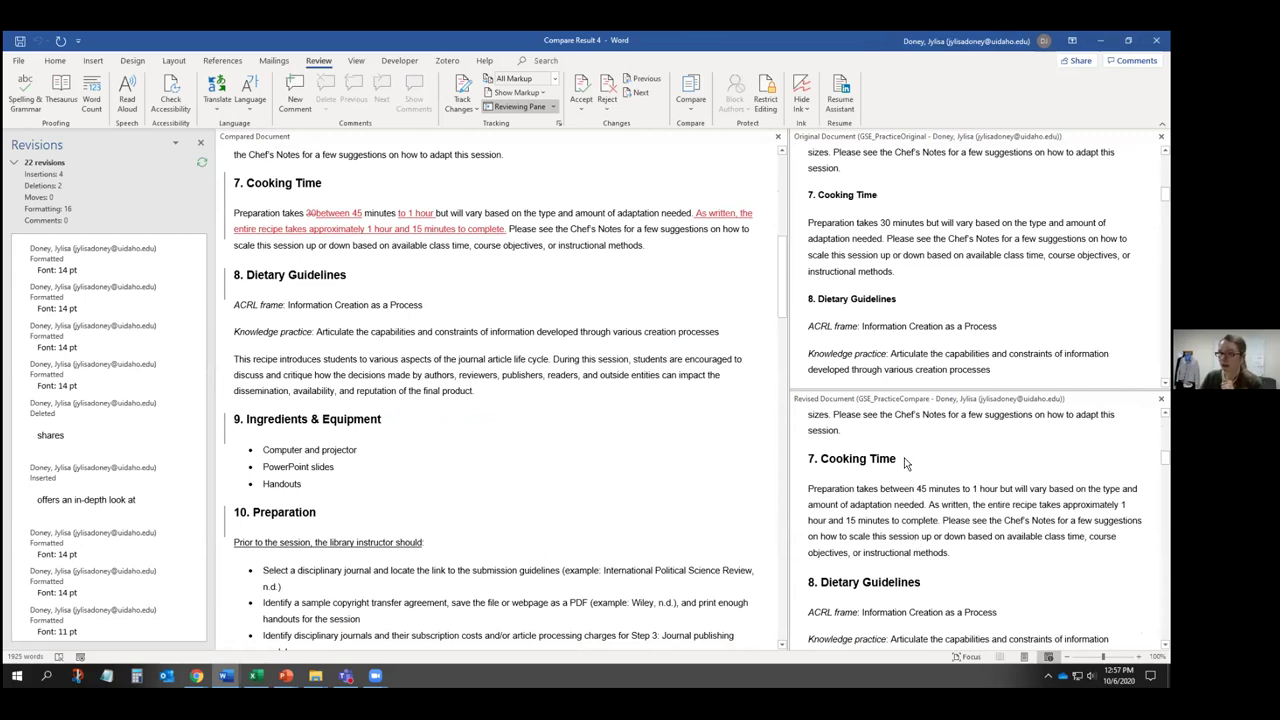
{"action": "left_click", "coordinate": [688, 110]}
{"action": "mouse_move", "coordinate": [716, 208]}
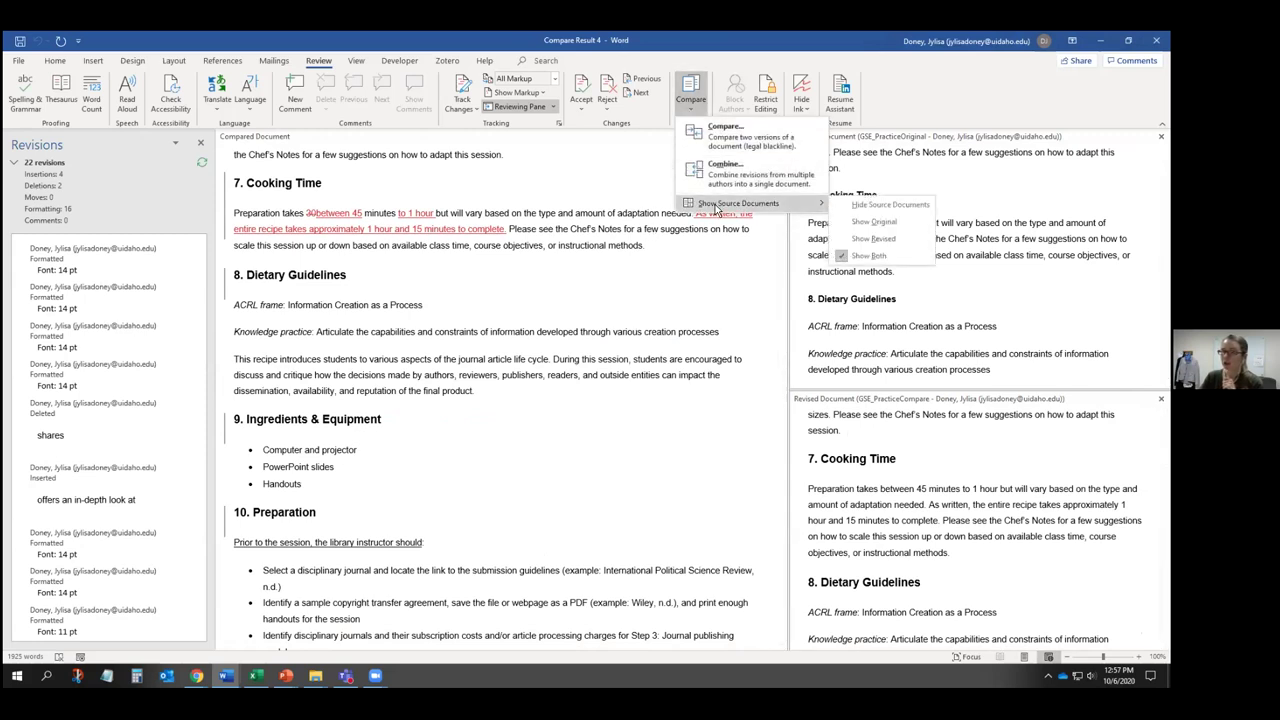
{"action": "left_click", "coordinate": [867, 238]}
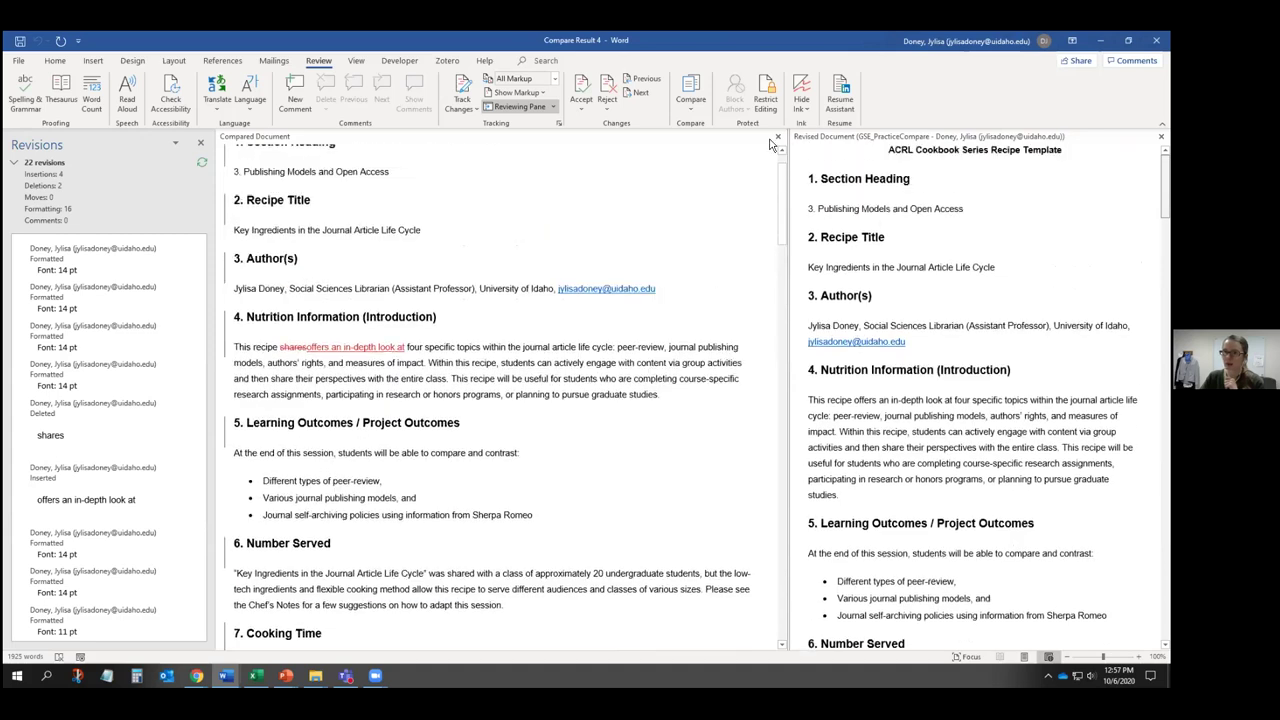
{"action": "left_click", "coordinate": [777, 136]}
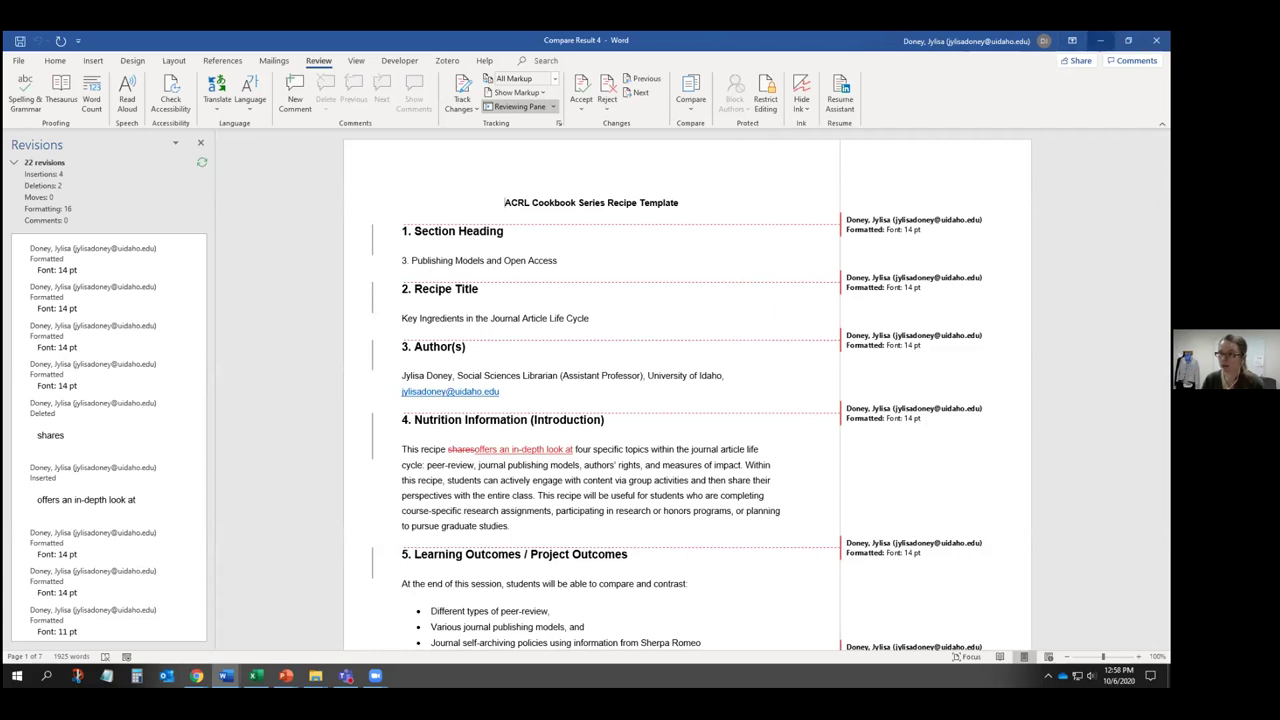
- Return to GSE_PracticeOriginal and start combining documents with GSE_PracticeOriginal.docx as the original document
{"action": "left_click", "coordinate": [1100, 41]}
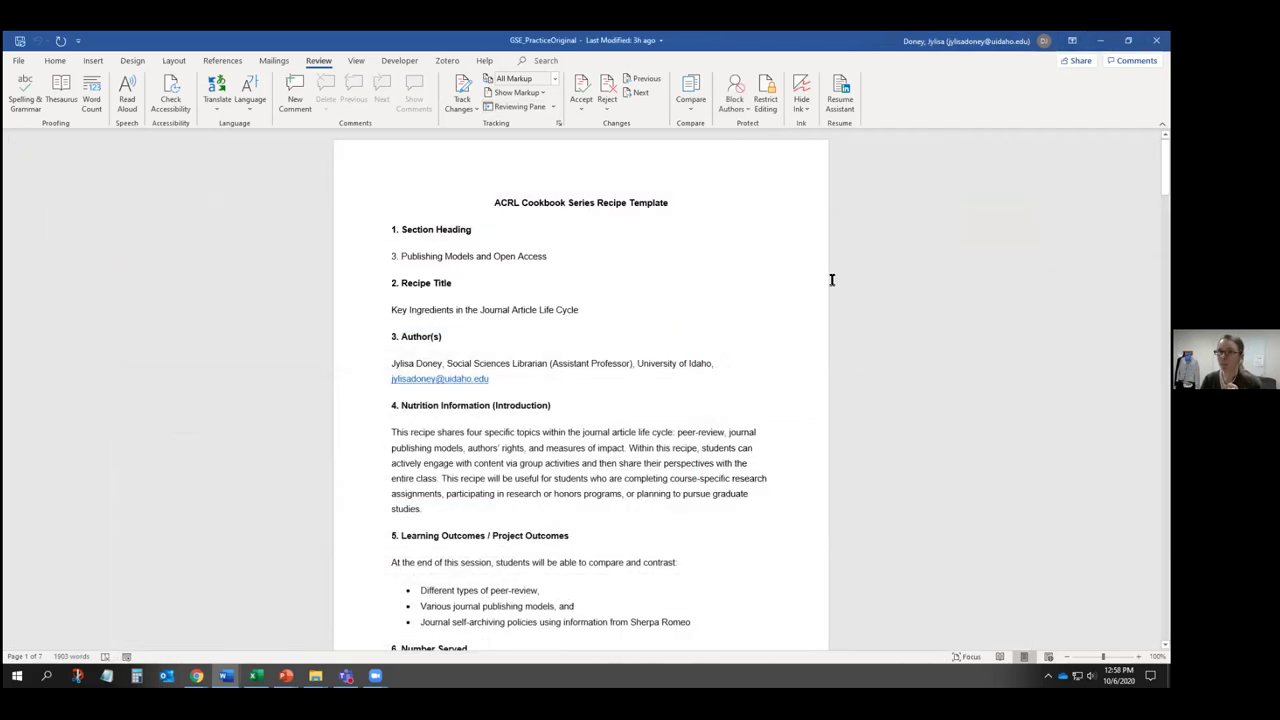
{"action": "left_click", "coordinate": [690, 97]}
{"action": "left_click", "coordinate": [740, 292]}
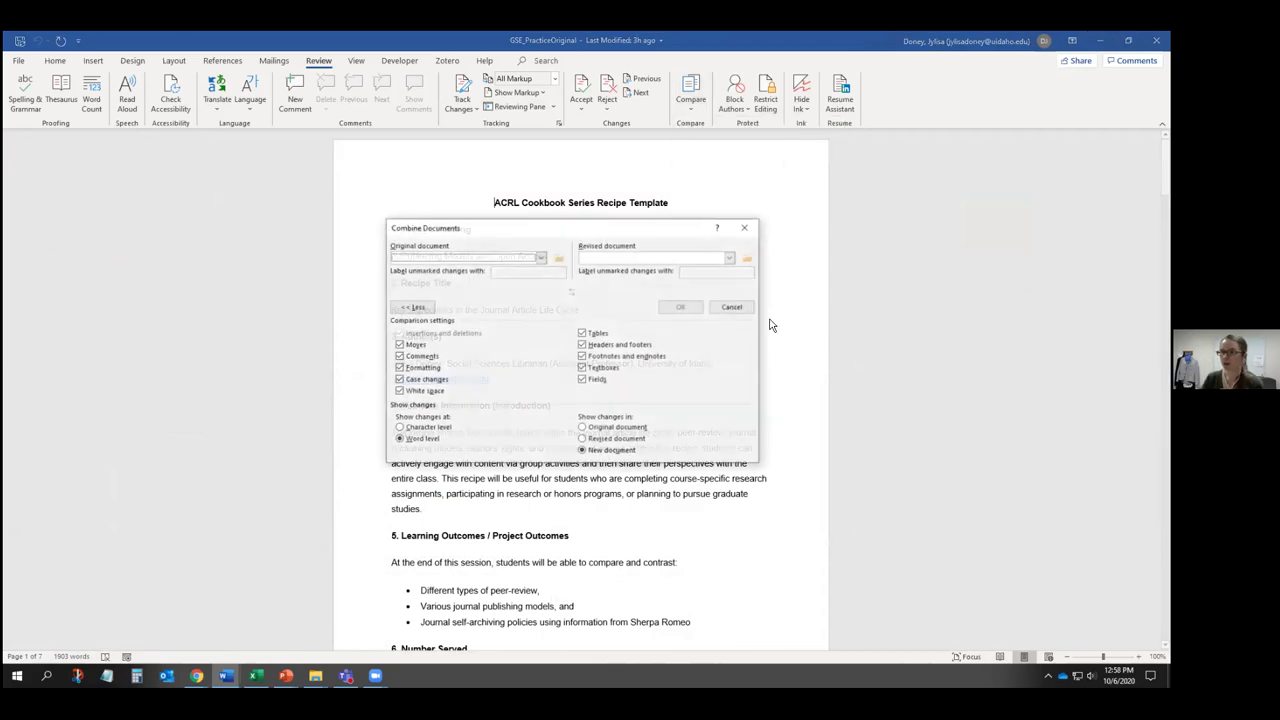
{"action": "left_click", "coordinate": [558, 258]}
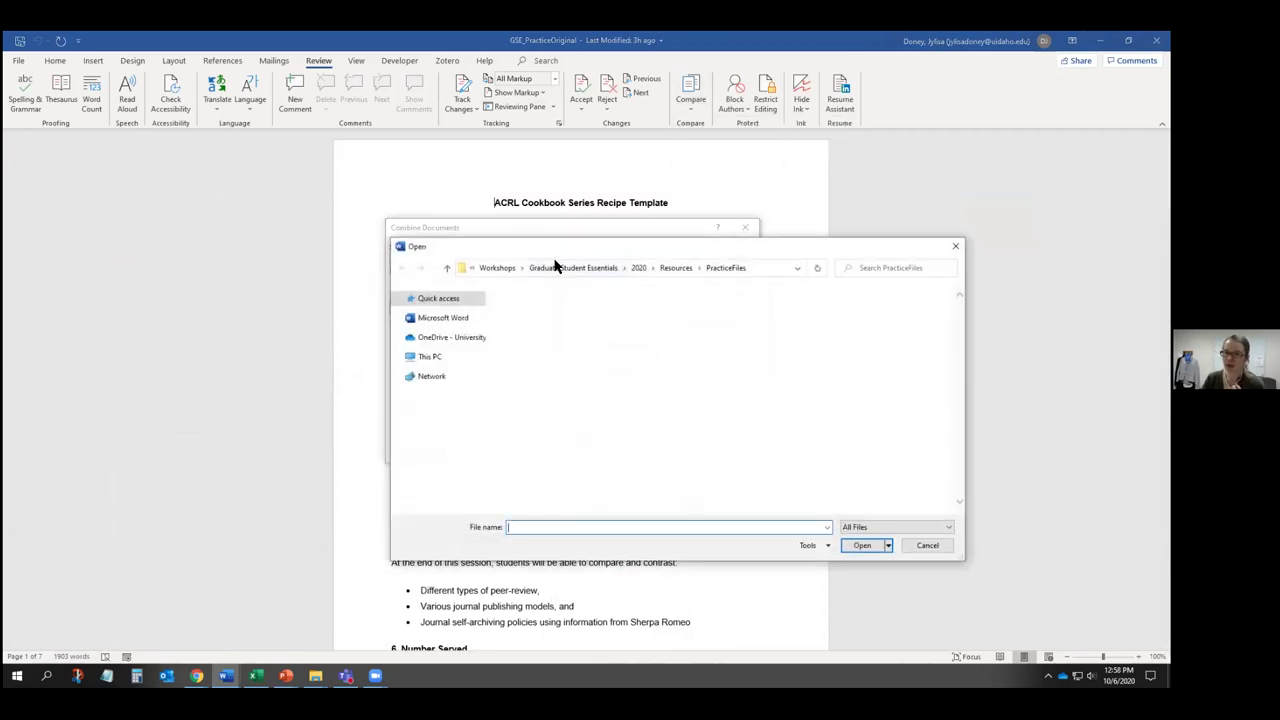
{"action": "left_click", "coordinate": [582, 351]}
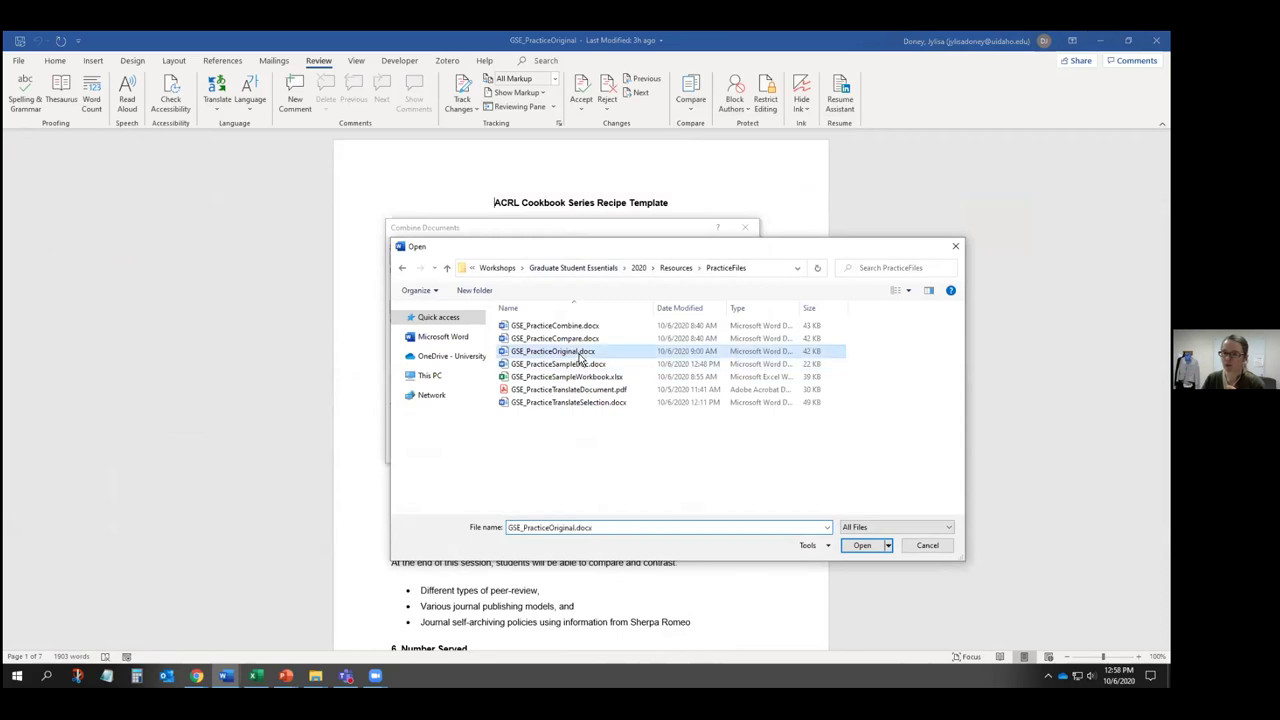
{"action": "left_click", "coordinate": [862, 545]}
- Choose GSE_PracticeCombine.docx as the revised document and run the combination into a new document
{"action": "left_click", "coordinate": [748, 259]}
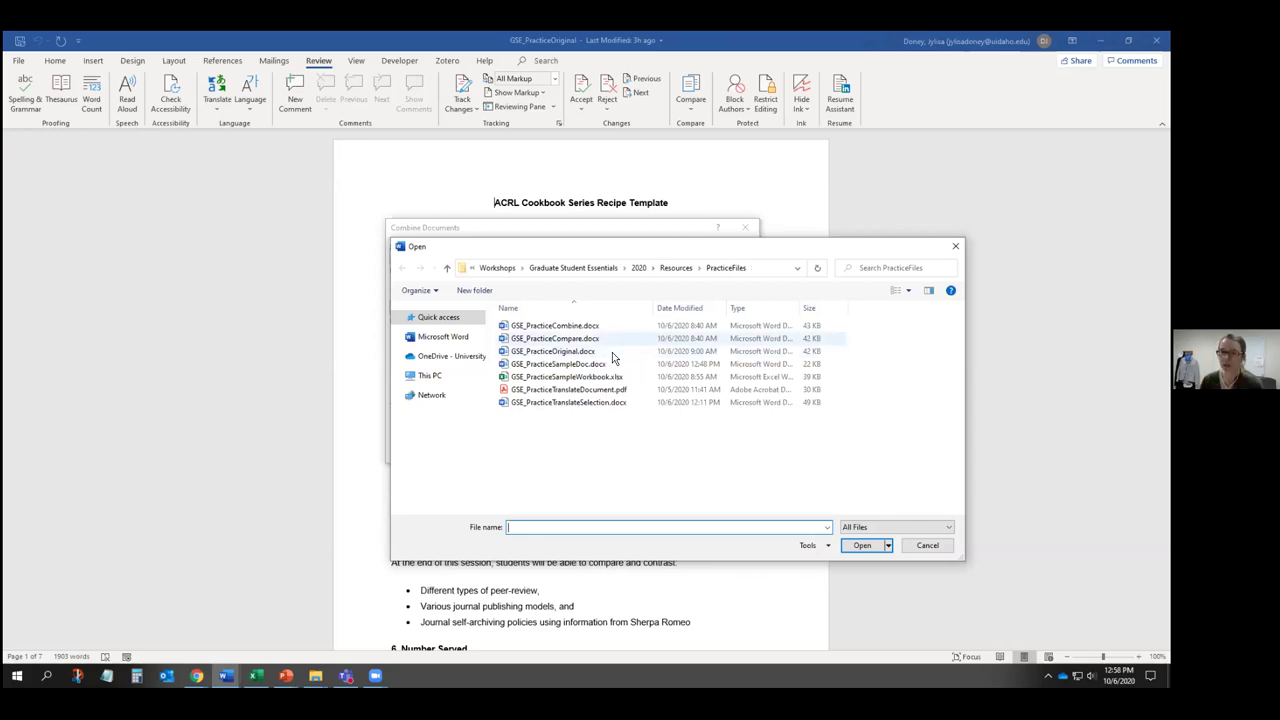
{"action": "left_click", "coordinate": [556, 326]}
{"action": "left_click", "coordinate": [880, 547]}
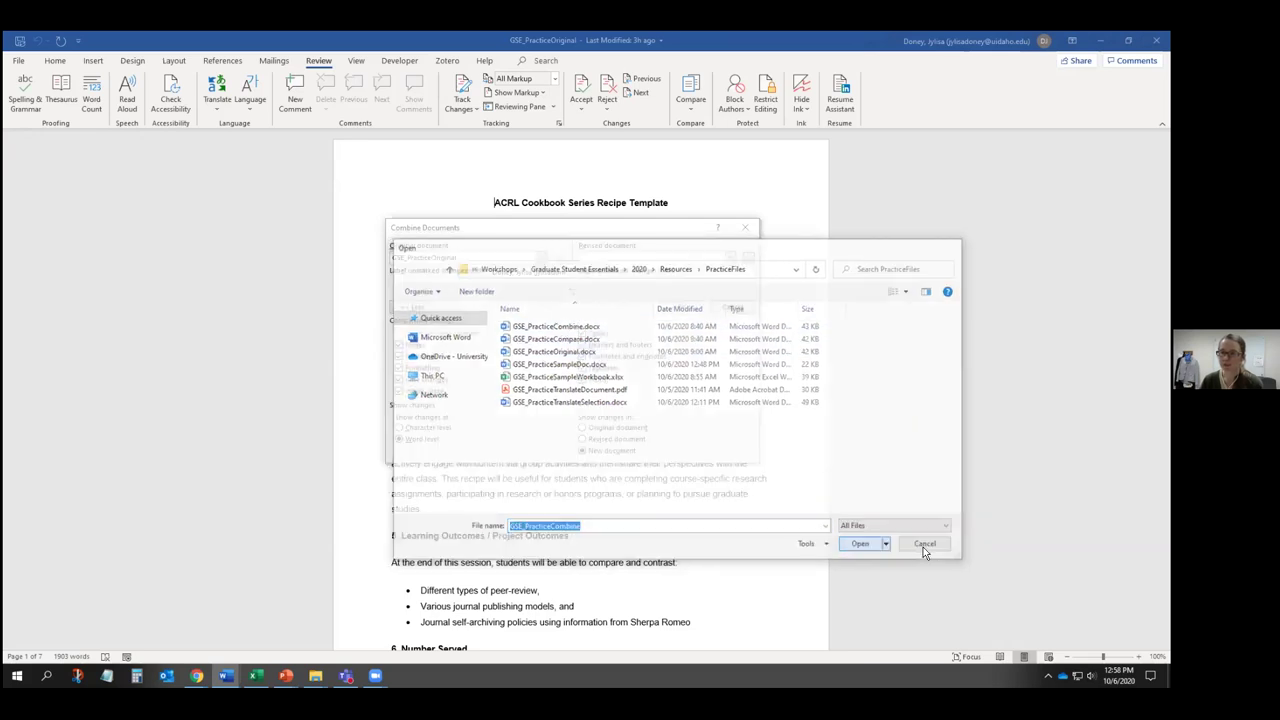
{"action": "left_click", "coordinate": [677, 309]}
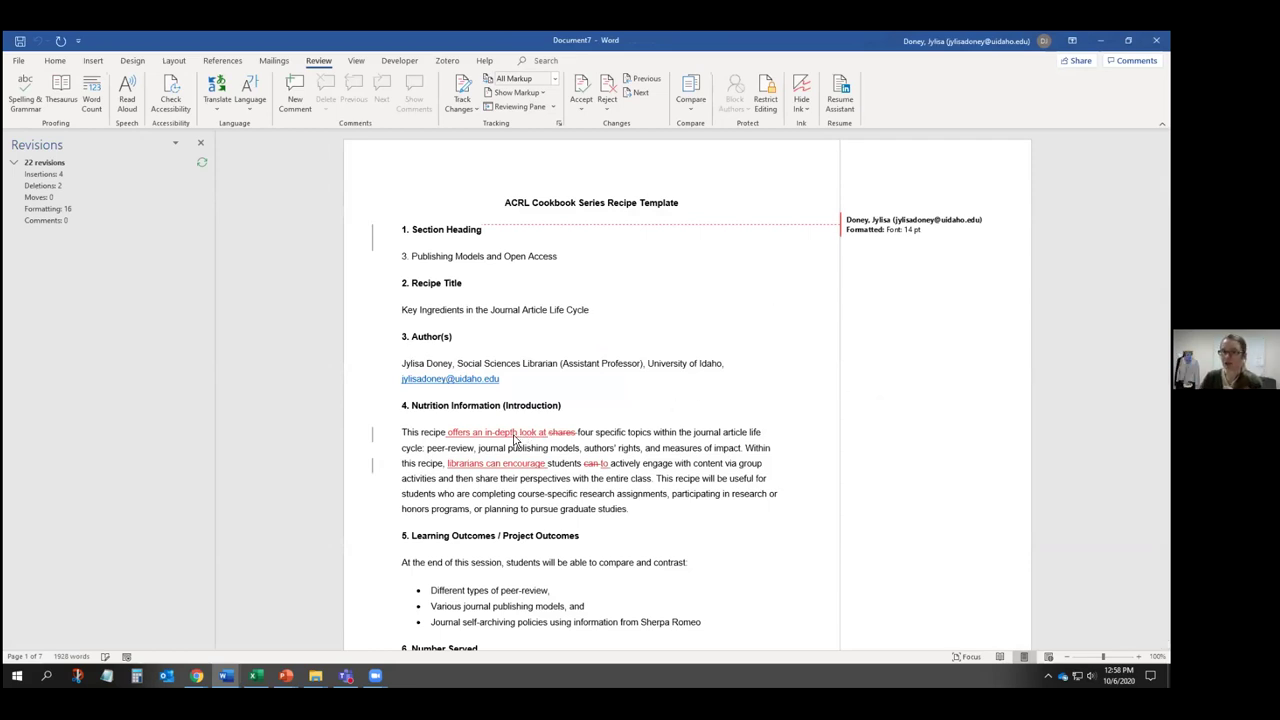
- Close the list of revisions and accept all changes in the combined document
{"action": "left_click", "coordinate": [498, 463]}
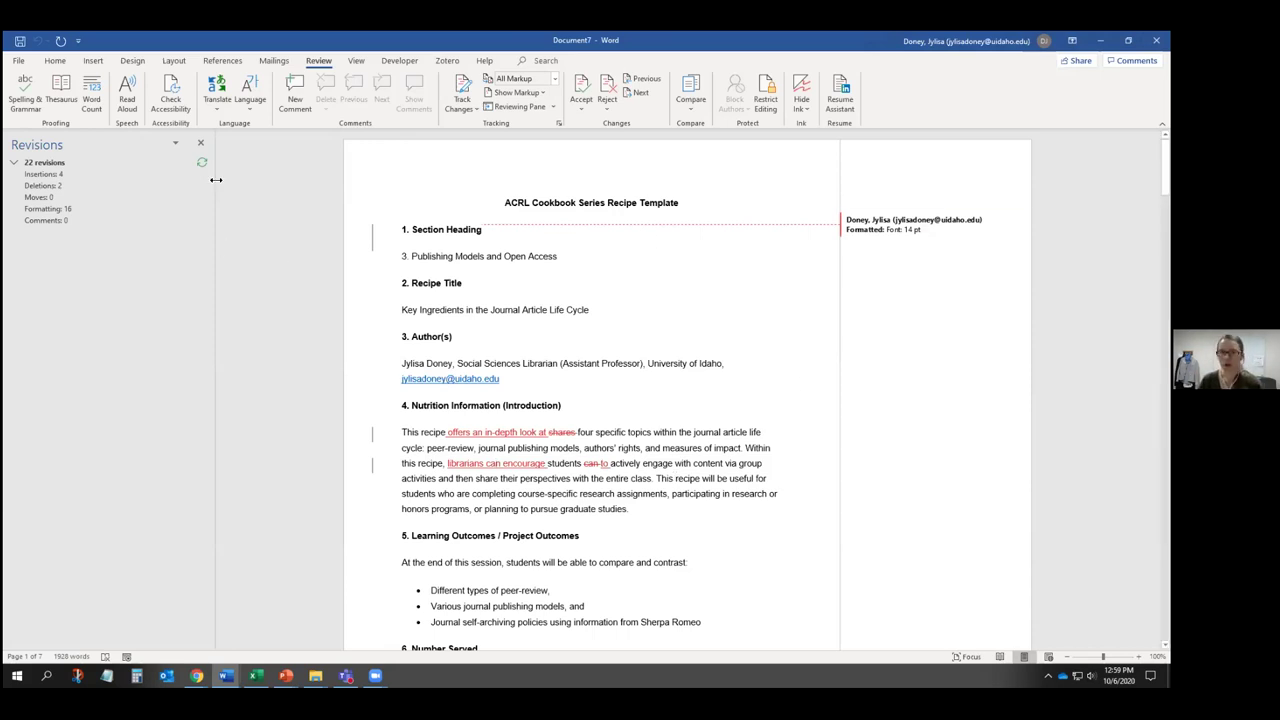
{"action": "left_click", "coordinate": [201, 142]}
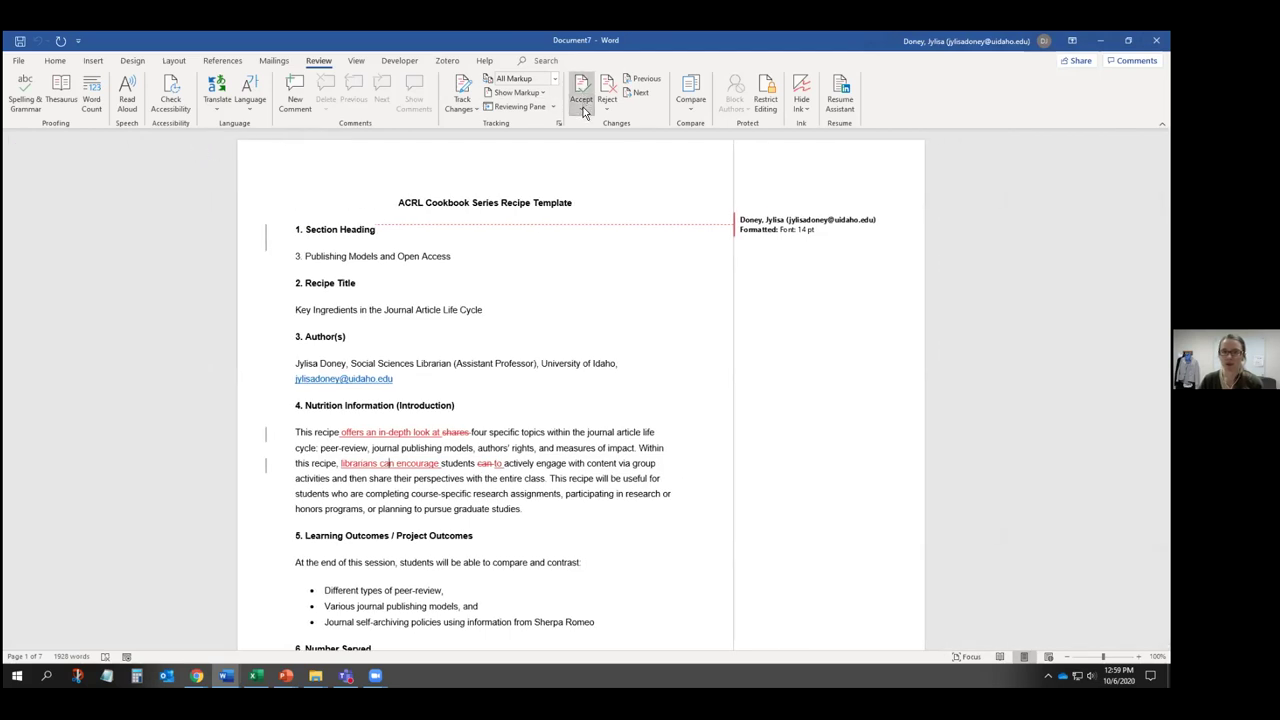
{"action": "left_click", "coordinate": [585, 112]}
{"action": "left_click", "coordinate": [668, 170]}
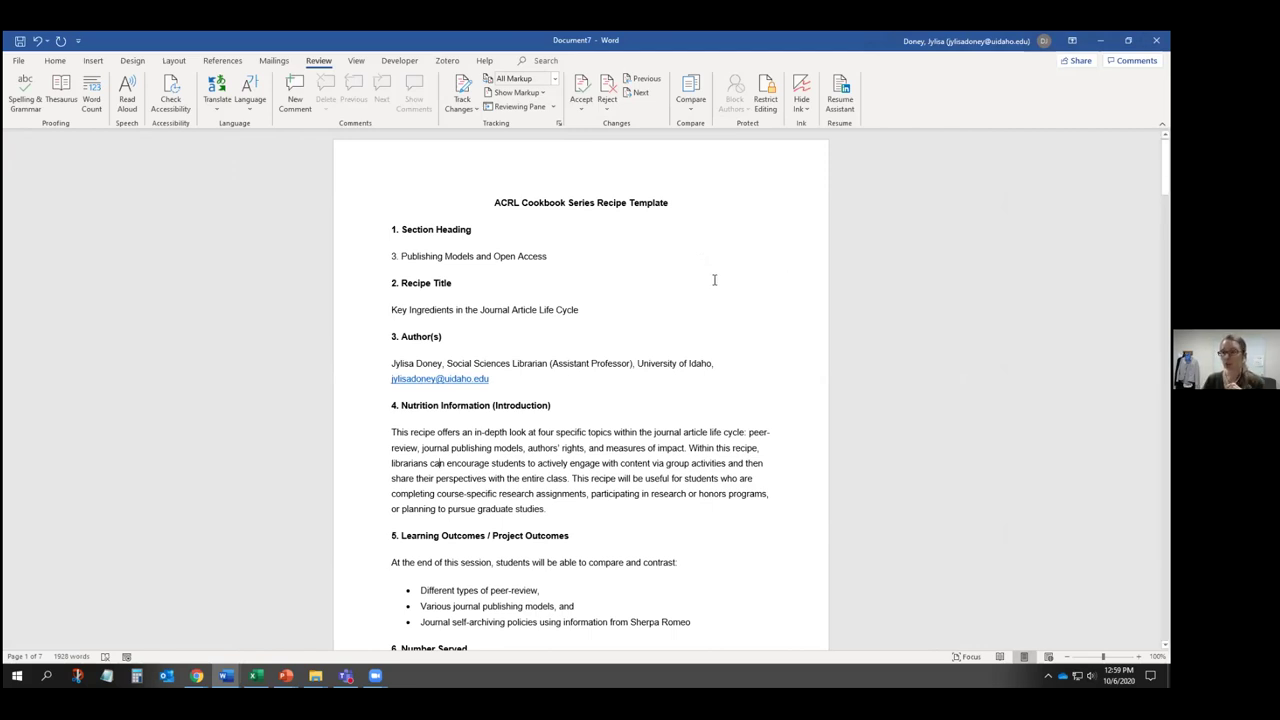
- Set up an editing restriction that allows only No changes (Read only), leaving formatting unrestricted and no exceptions selected
{"action": "left_click", "coordinate": [765, 98]}
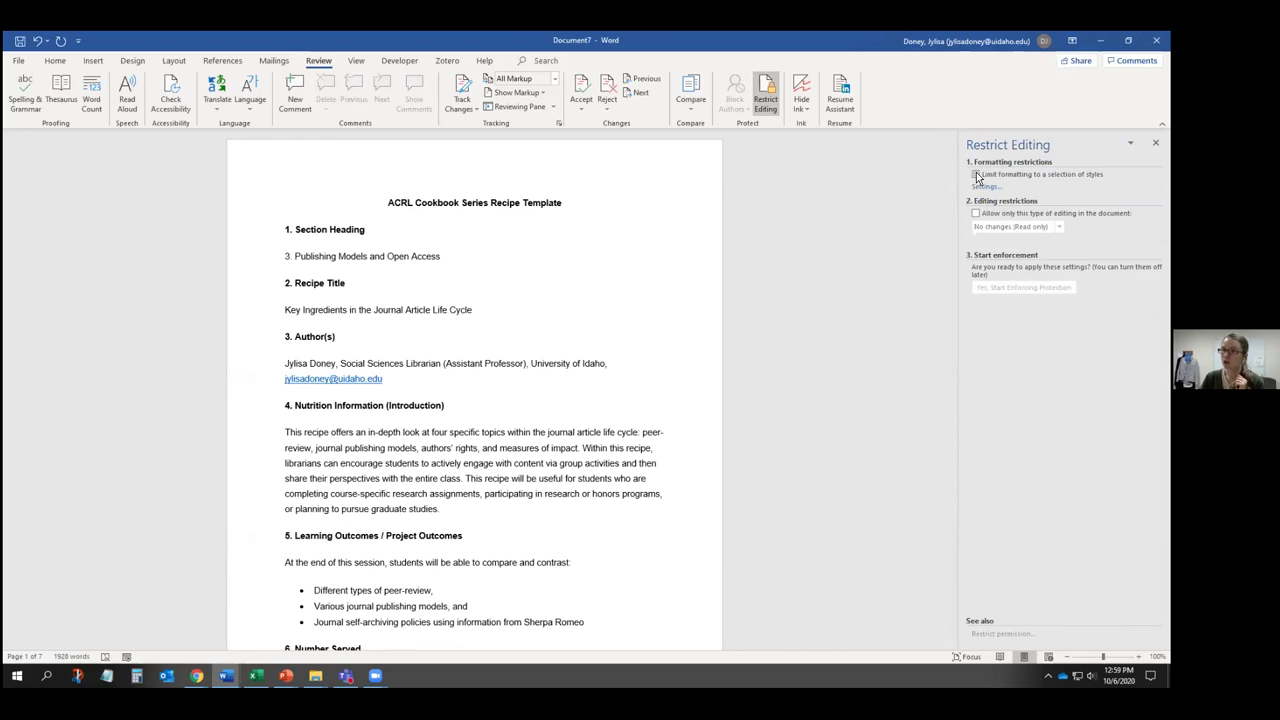
{"action": "left_click", "coordinate": [976, 176]}
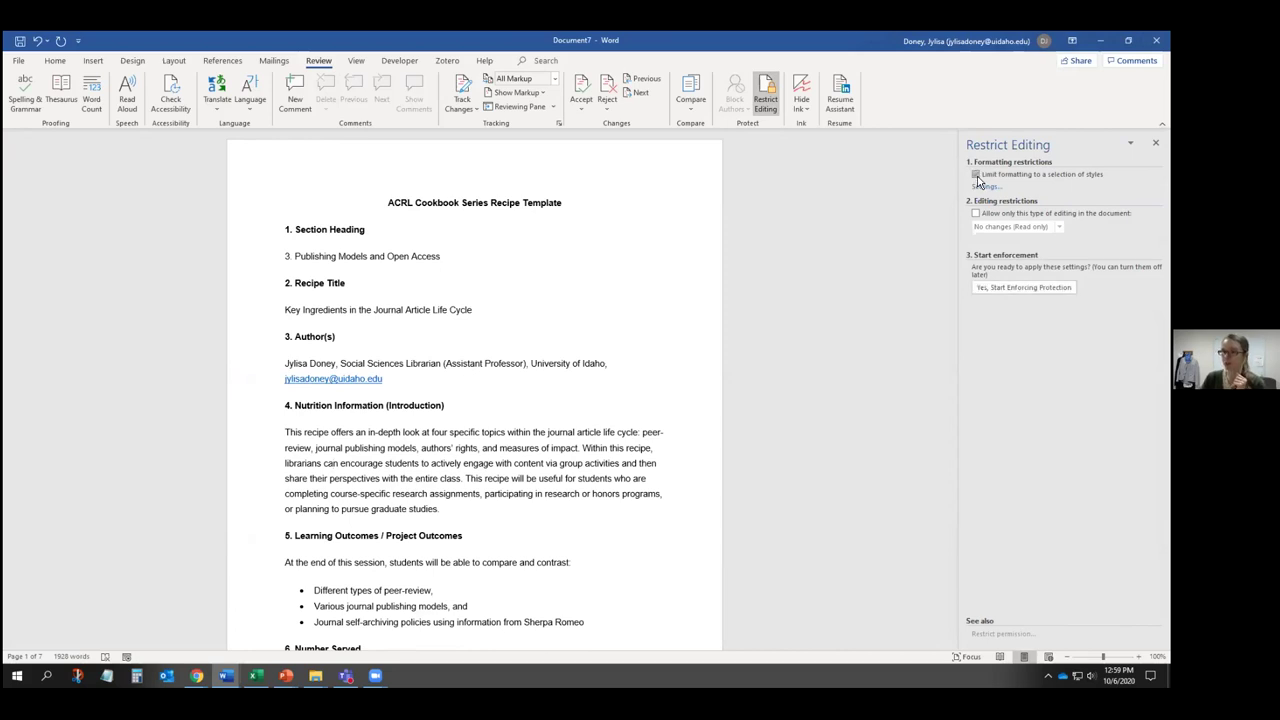
{"action": "left_click", "coordinate": [976, 176]}
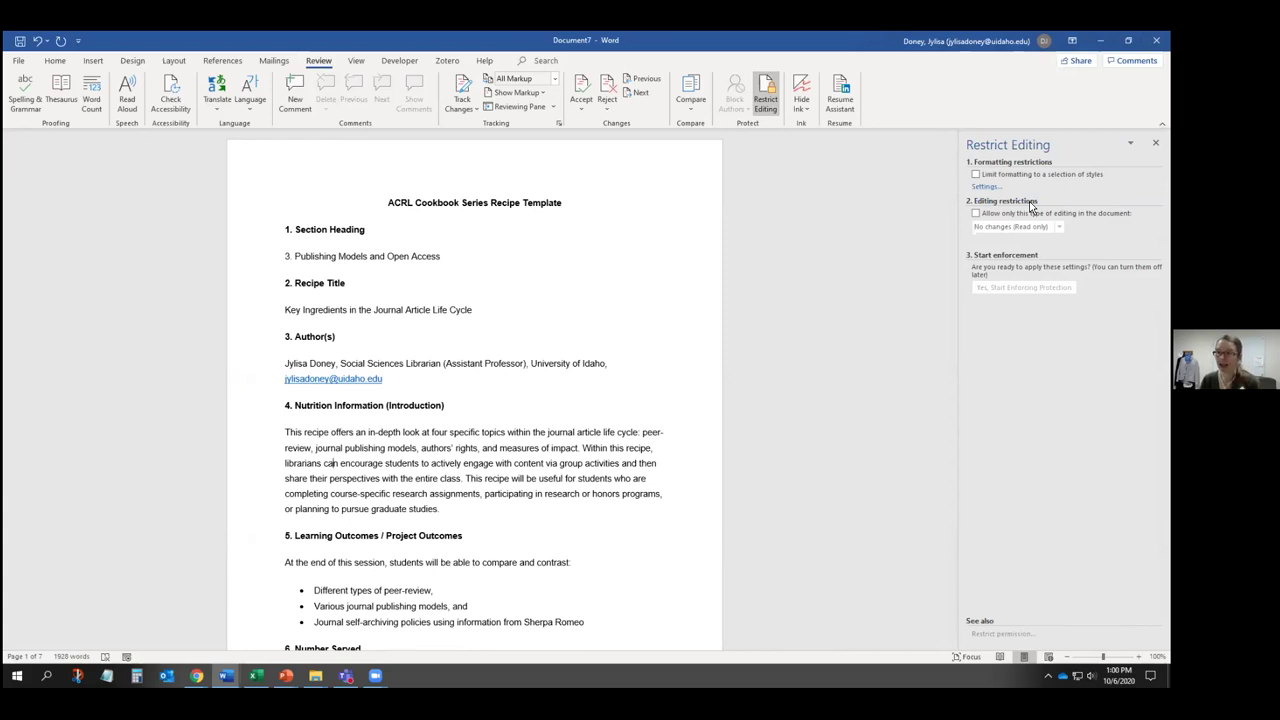
{"action": "left_click", "coordinate": [977, 214]}
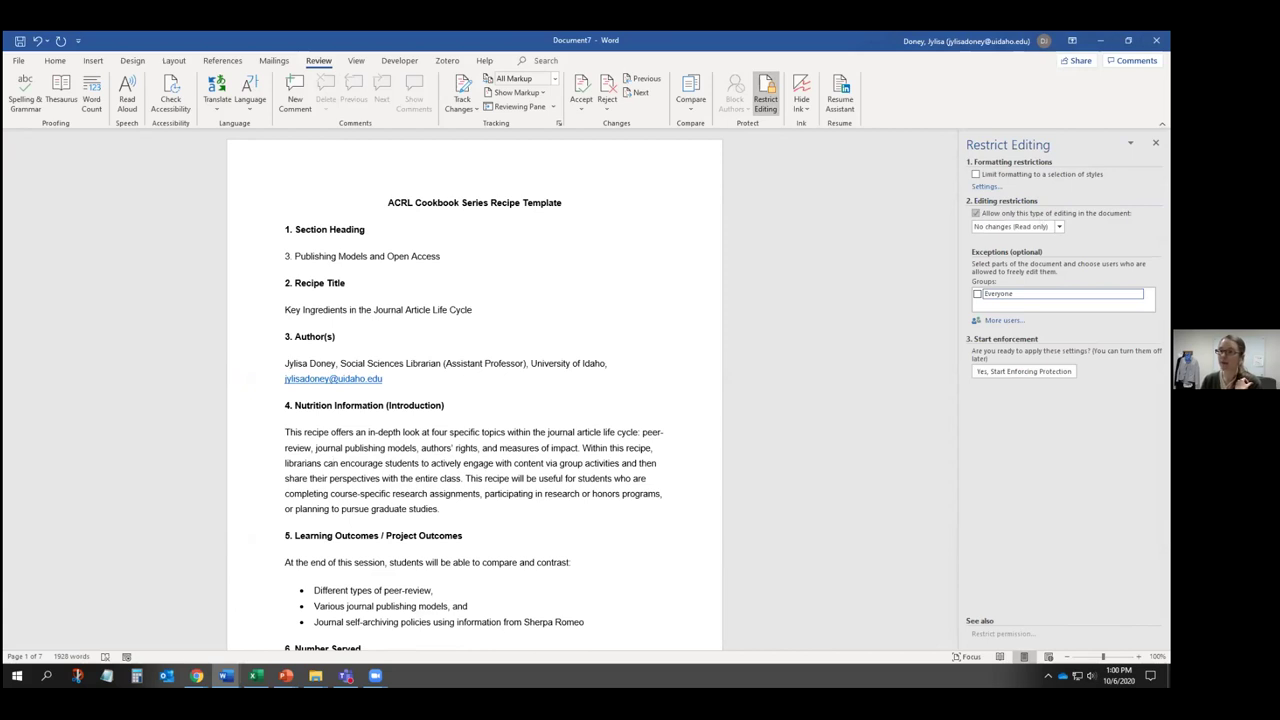
{"action": "left_click", "coordinate": [1059, 226]}
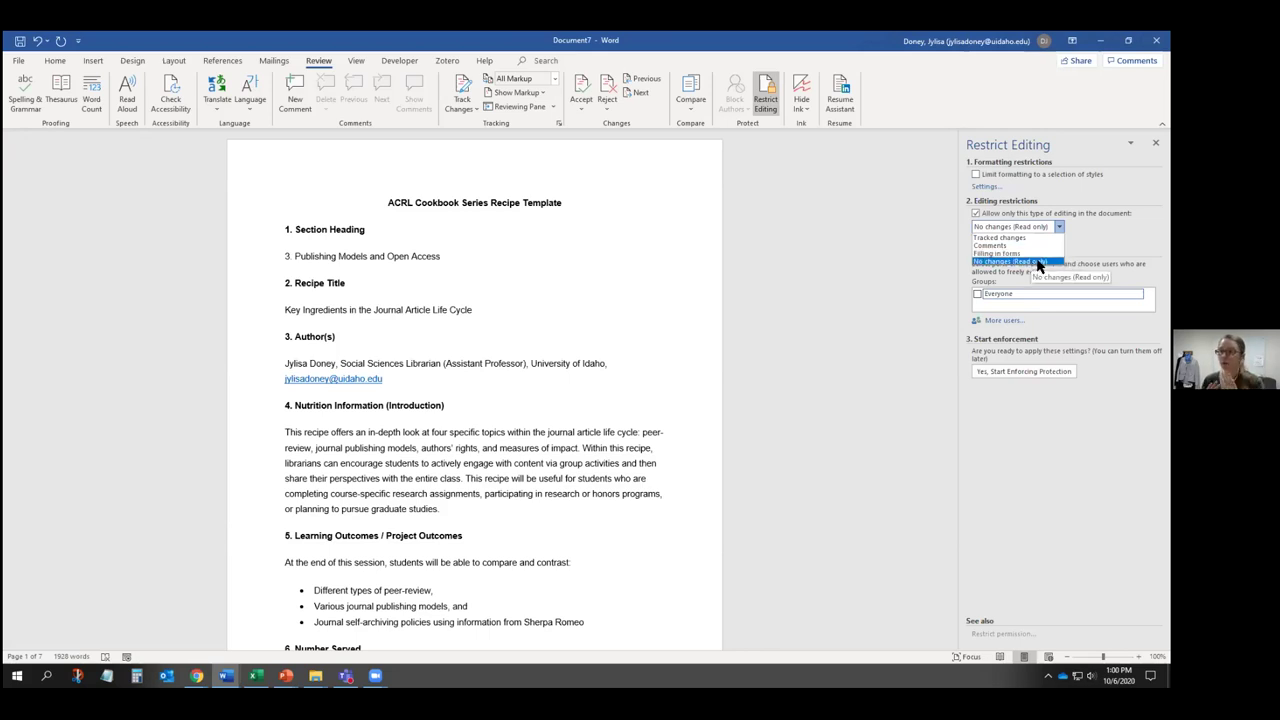
{"action": "left_click", "coordinate": [1038, 265]}
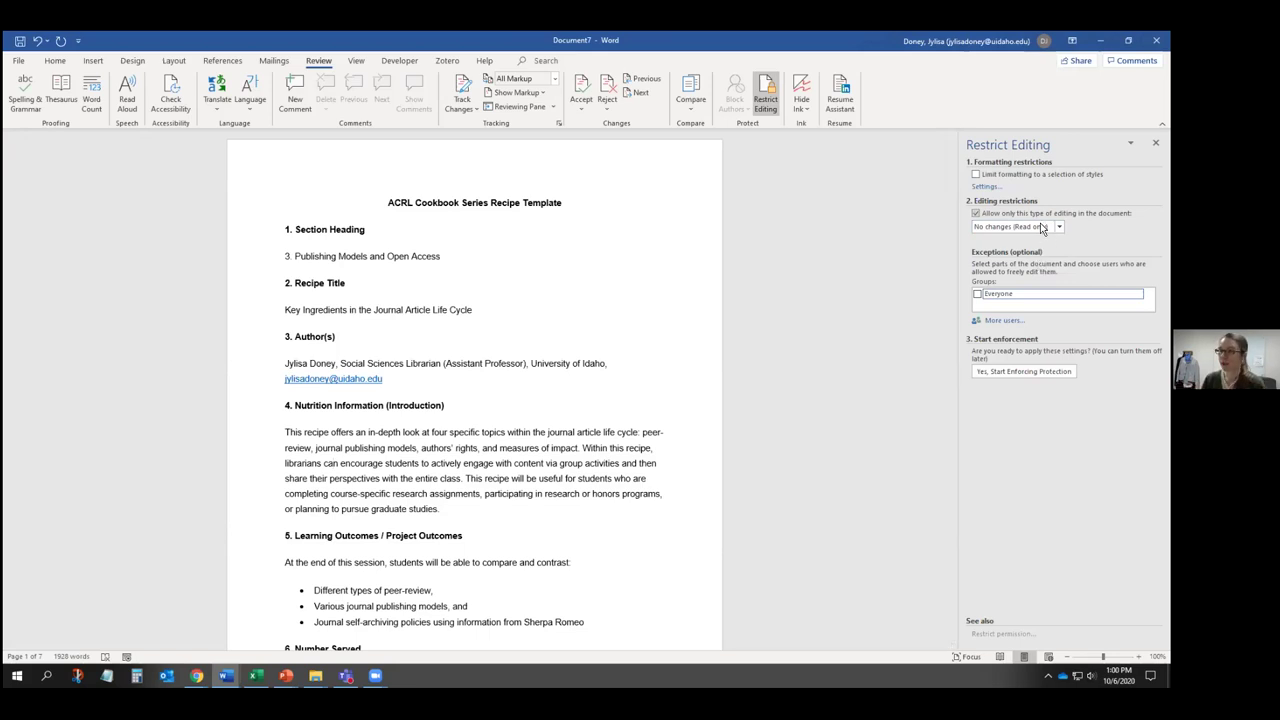
{"action": "left_click", "coordinate": [1041, 228]}
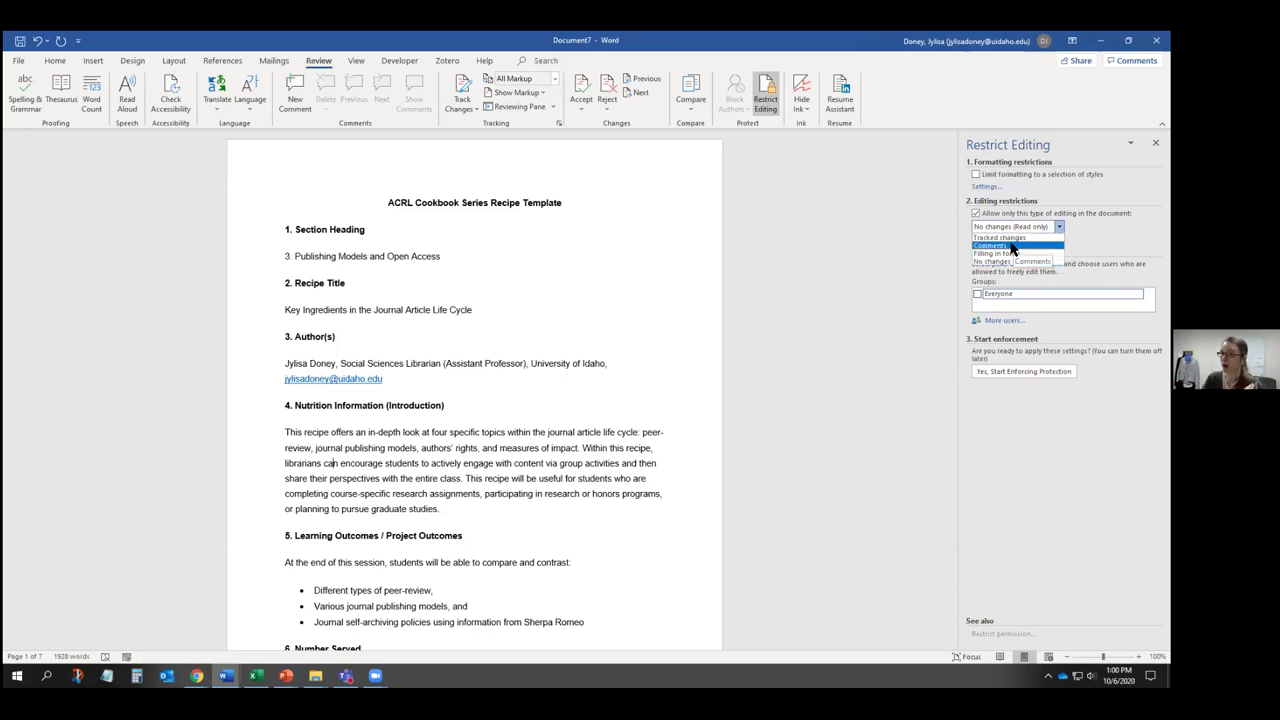
{"action": "left_click", "coordinate": [1016, 262]}
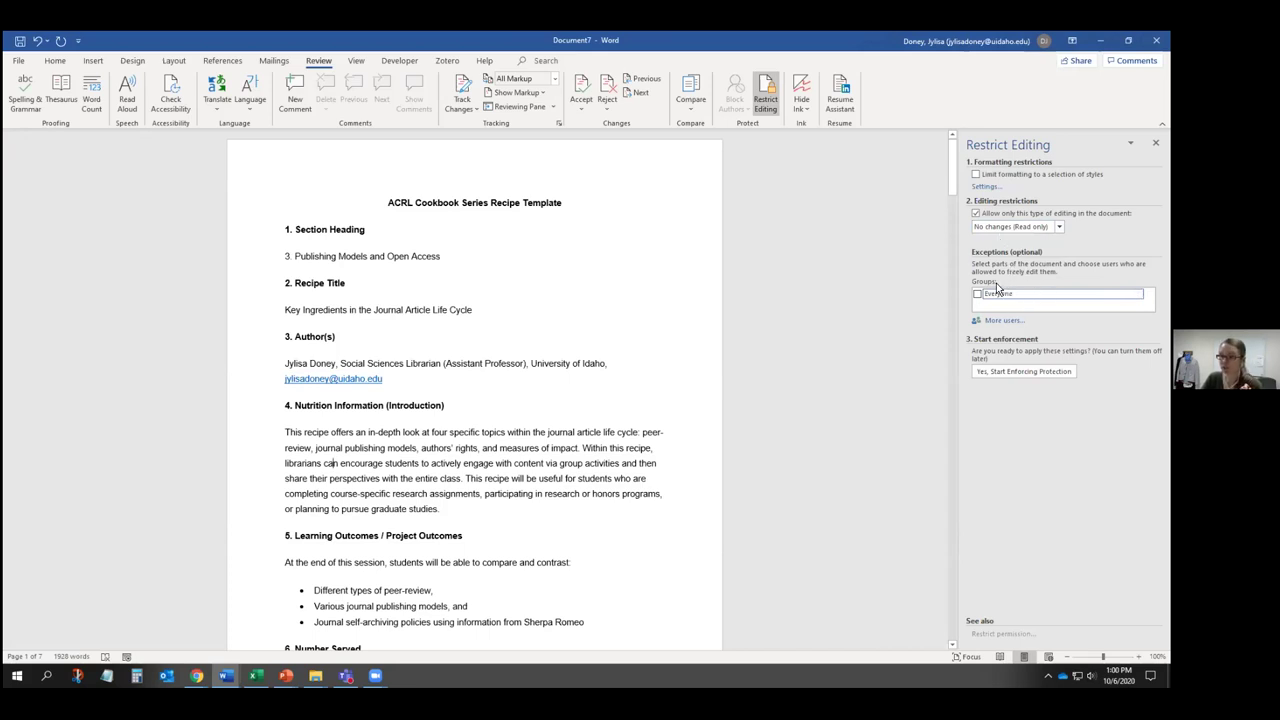
- Start enforcing the read-only protection with a password, entering and confirming the new protection password
{"action": "left_click", "coordinate": [1030, 373]}
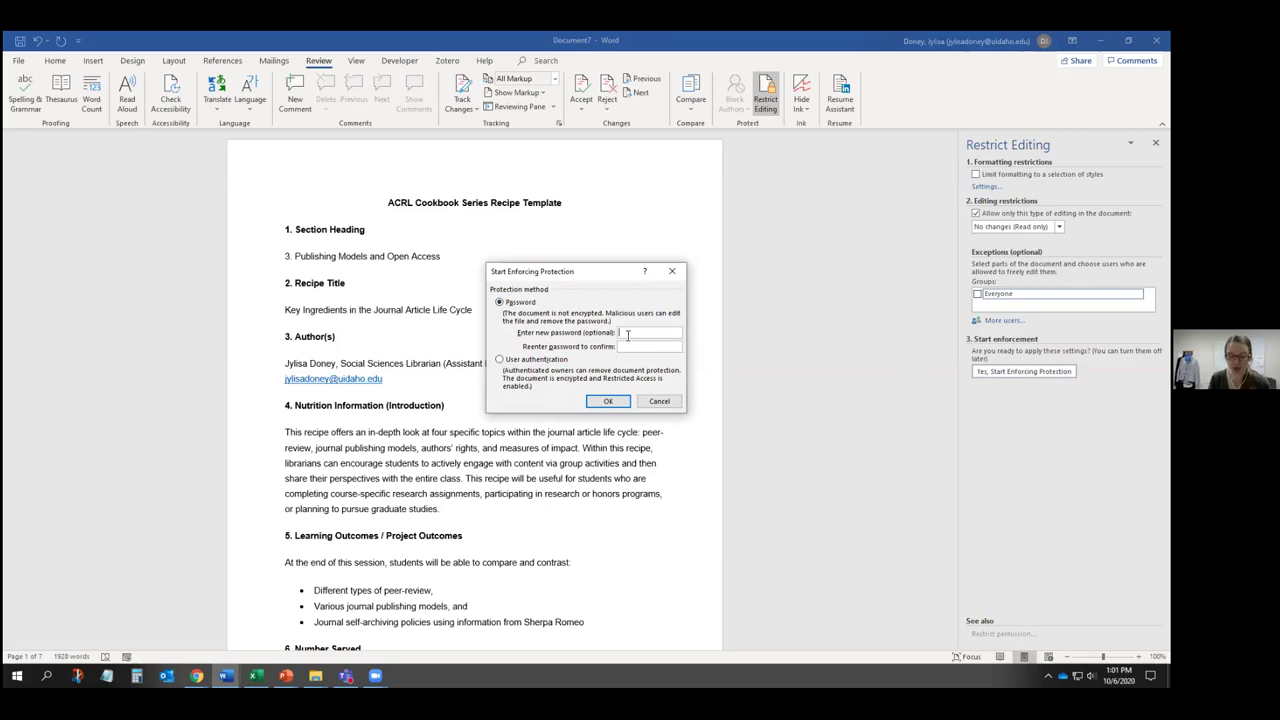
{"action": "type", "text": "********"}
{"action": "key", "text": "Tab"}
{"action": "type", "text": "******"}
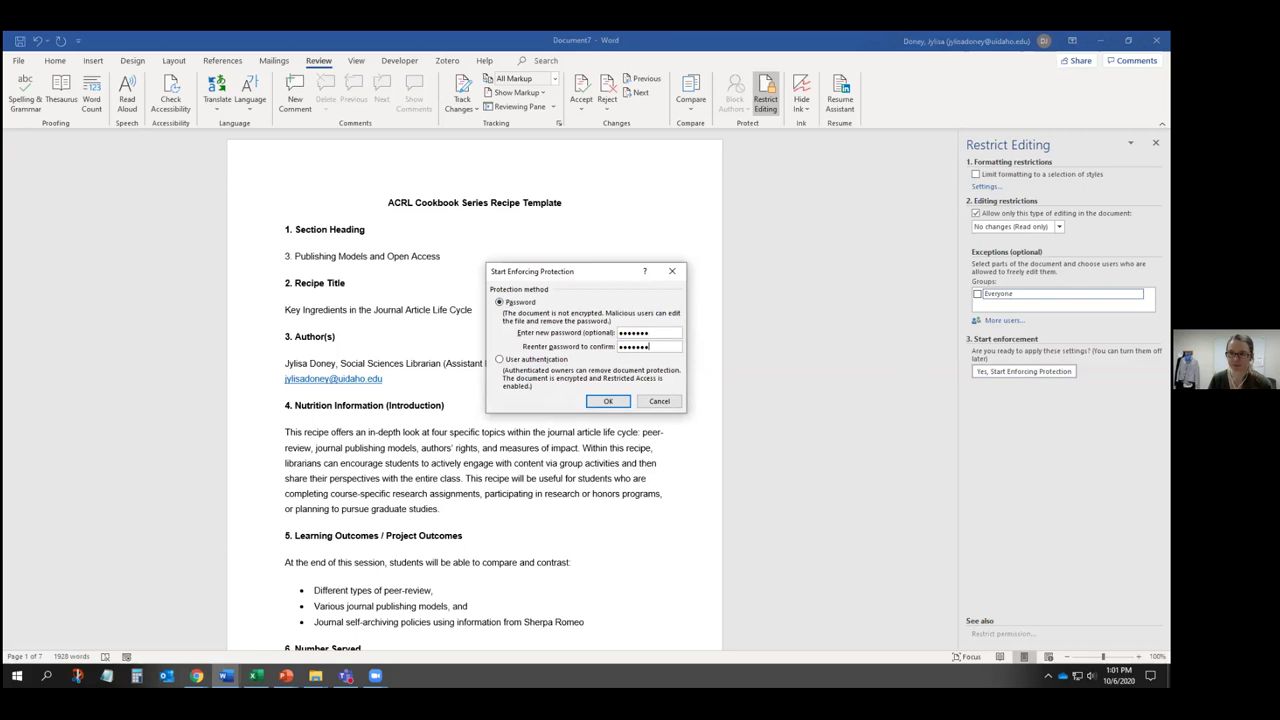
{"action": "left_click", "coordinate": [605, 401]}
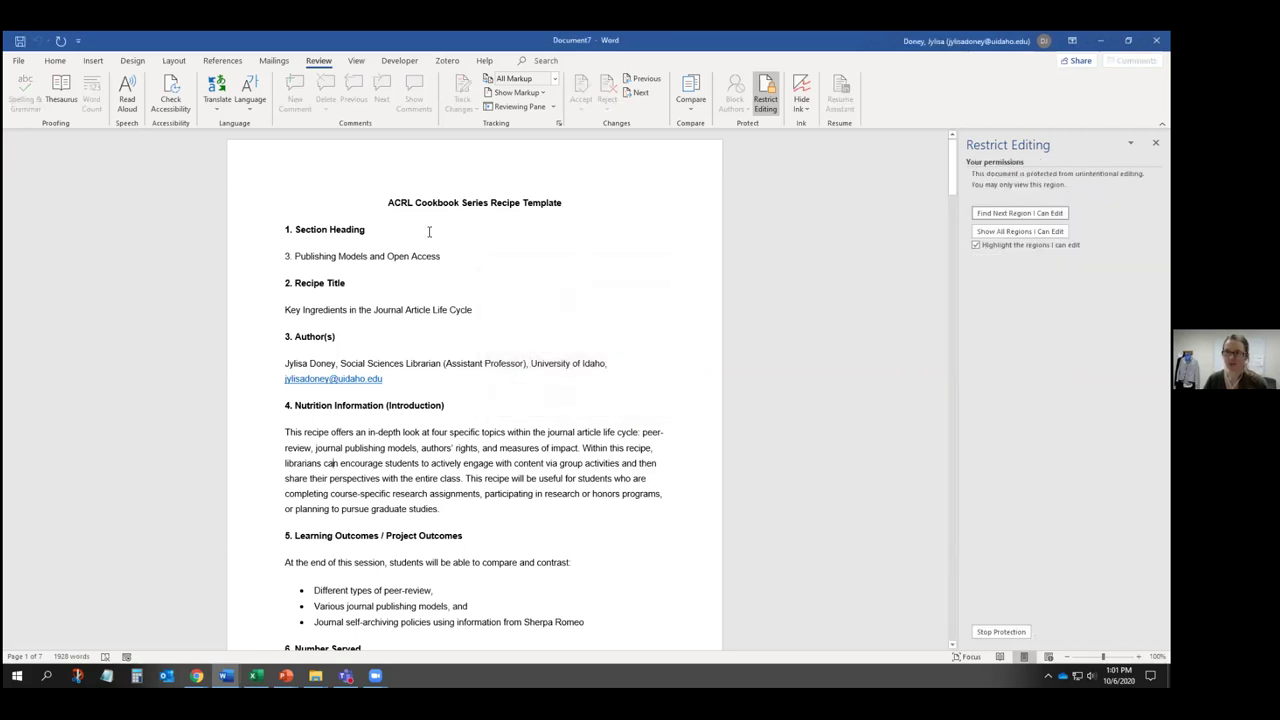
- Test the protection by trying to delete text near the document title and checking which formatting commands are available
{"action": "left_click_drag", "start_coordinate": [448, 203], "coordinate": [458, 204]}
{"action": "key", "text": "Delete"}
{"action": "left_click", "coordinate": [537, 230]}
{"action": "key", "text": "Delete"}
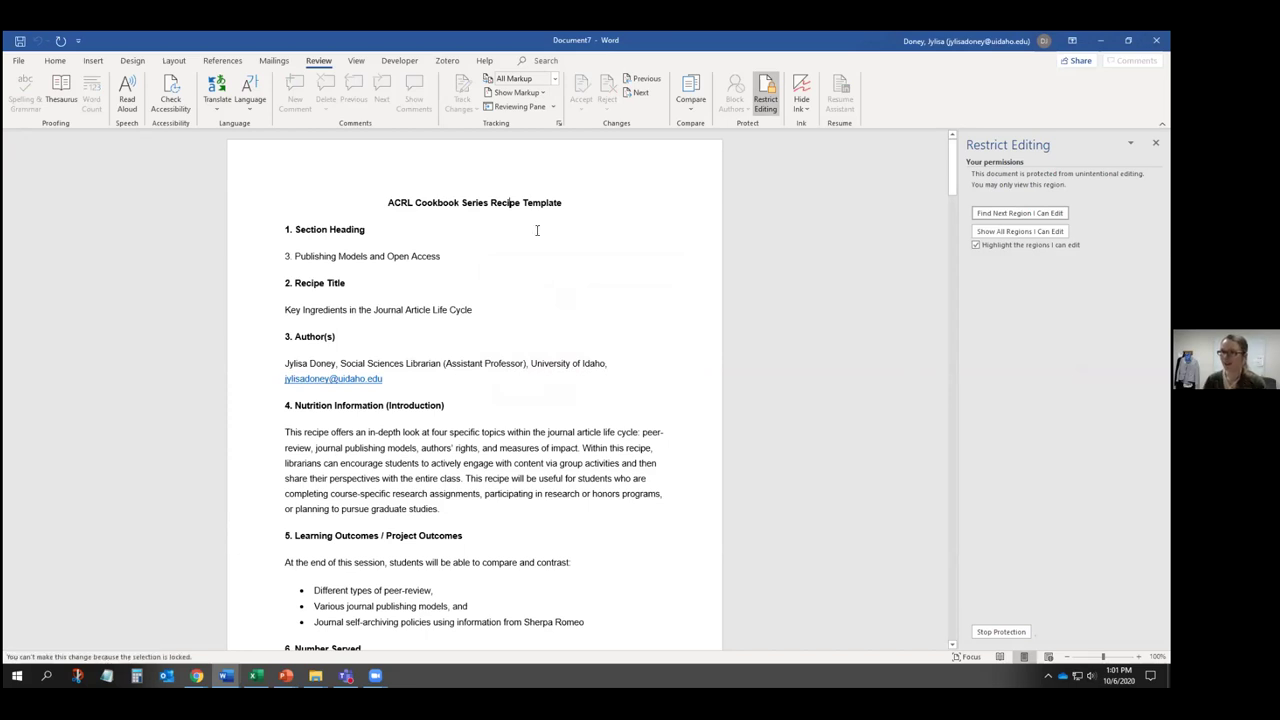
{"action": "left_click", "coordinate": [56, 61]}
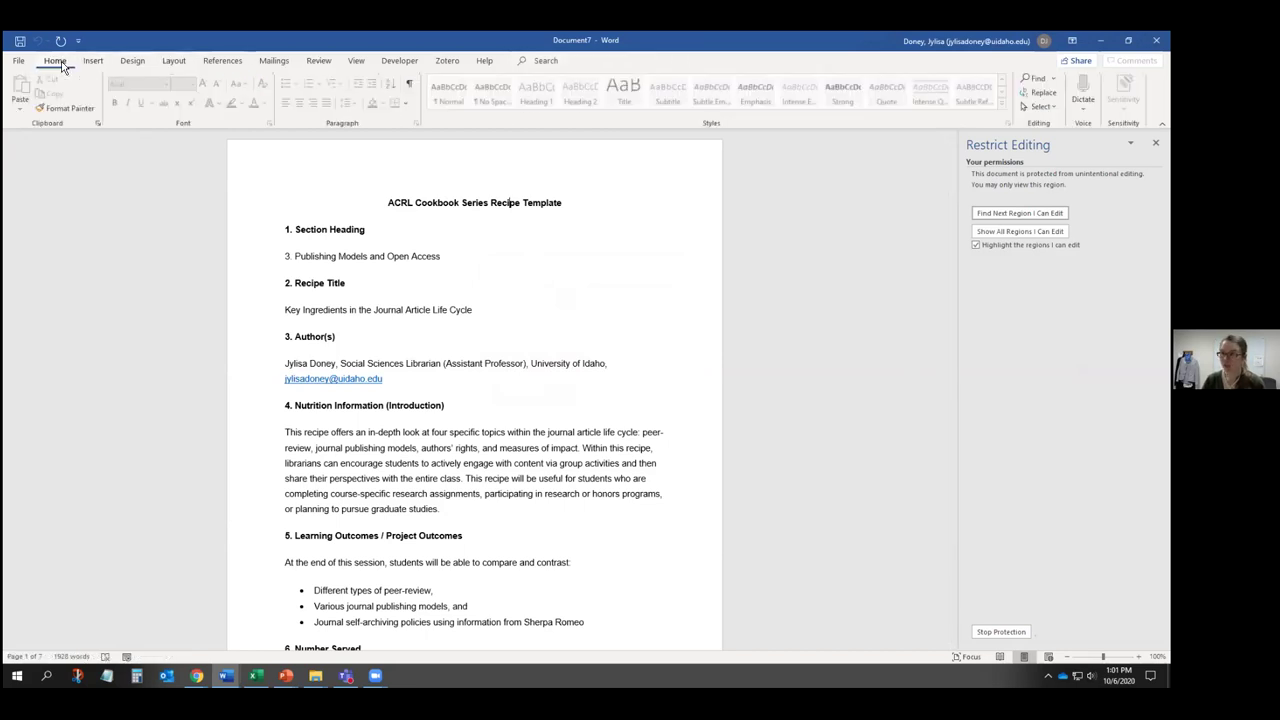
{"action": "left_click", "coordinate": [318, 60]}
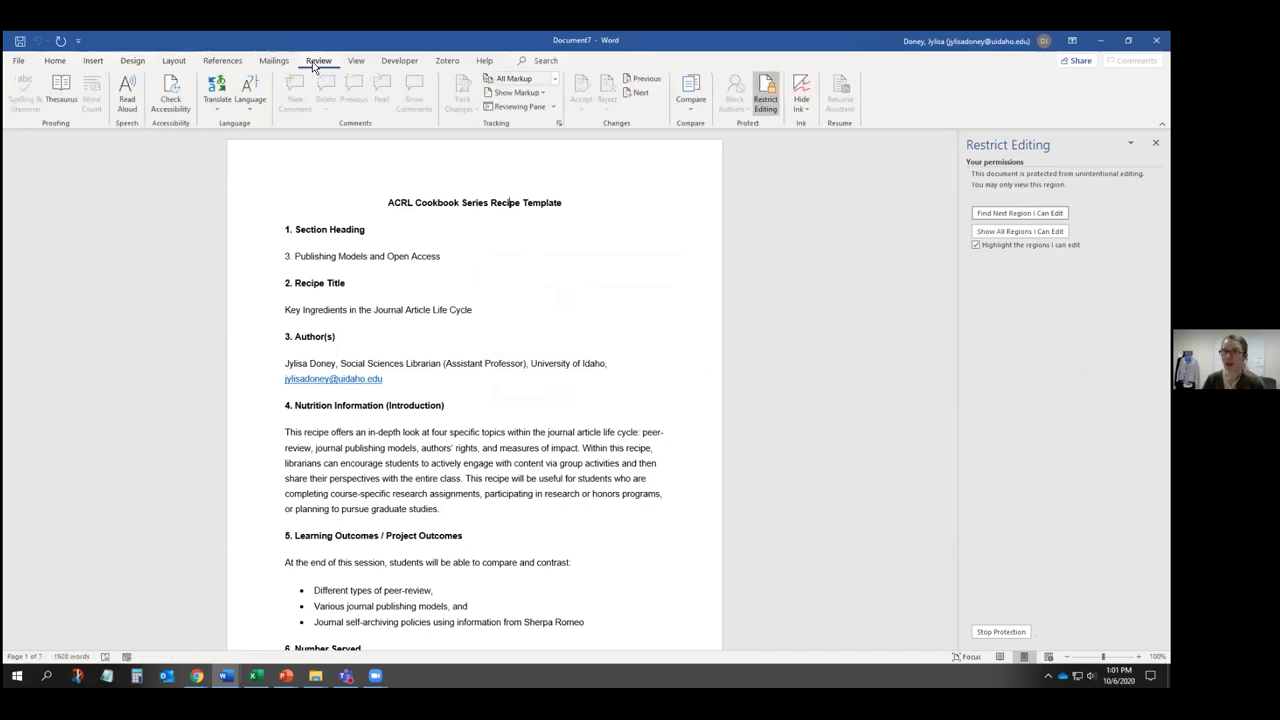
- Stop the document protection by entering the protection password, and close the editing restriction settings
{"action": "left_click", "coordinate": [770, 100]}
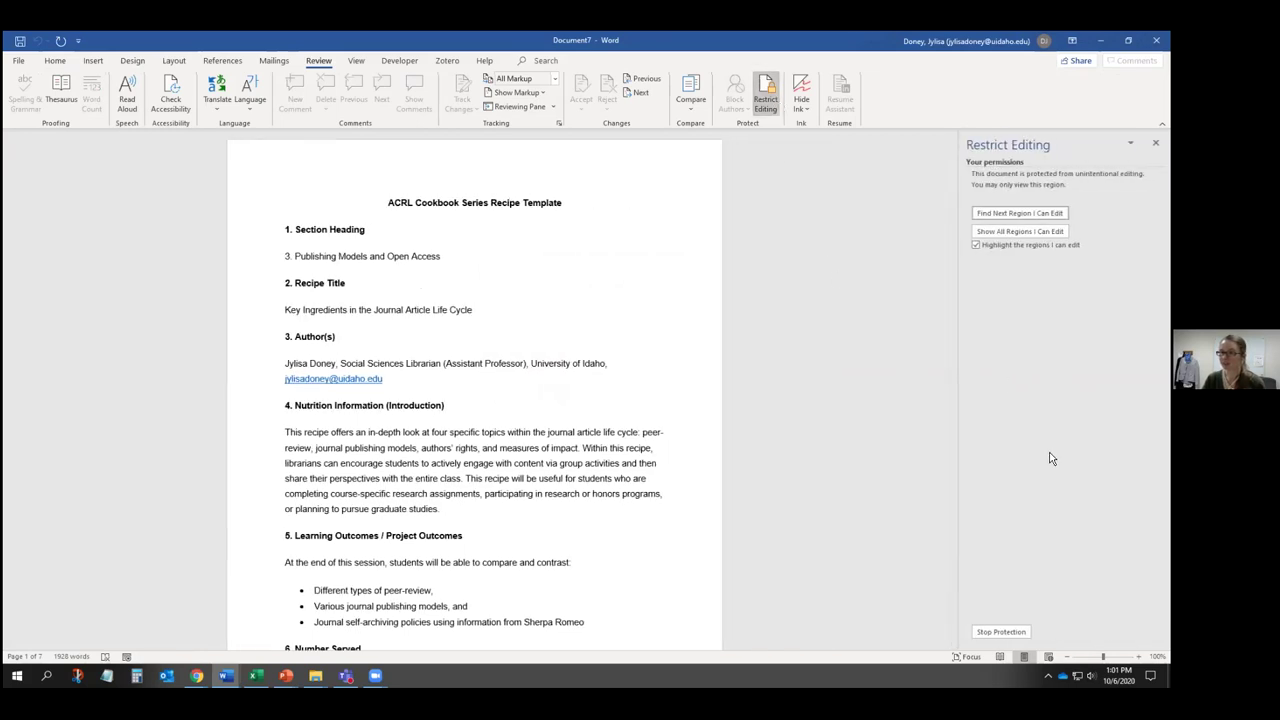
{"action": "left_click", "coordinate": [1001, 632]}
{"action": "type", "text": "•••••••"}
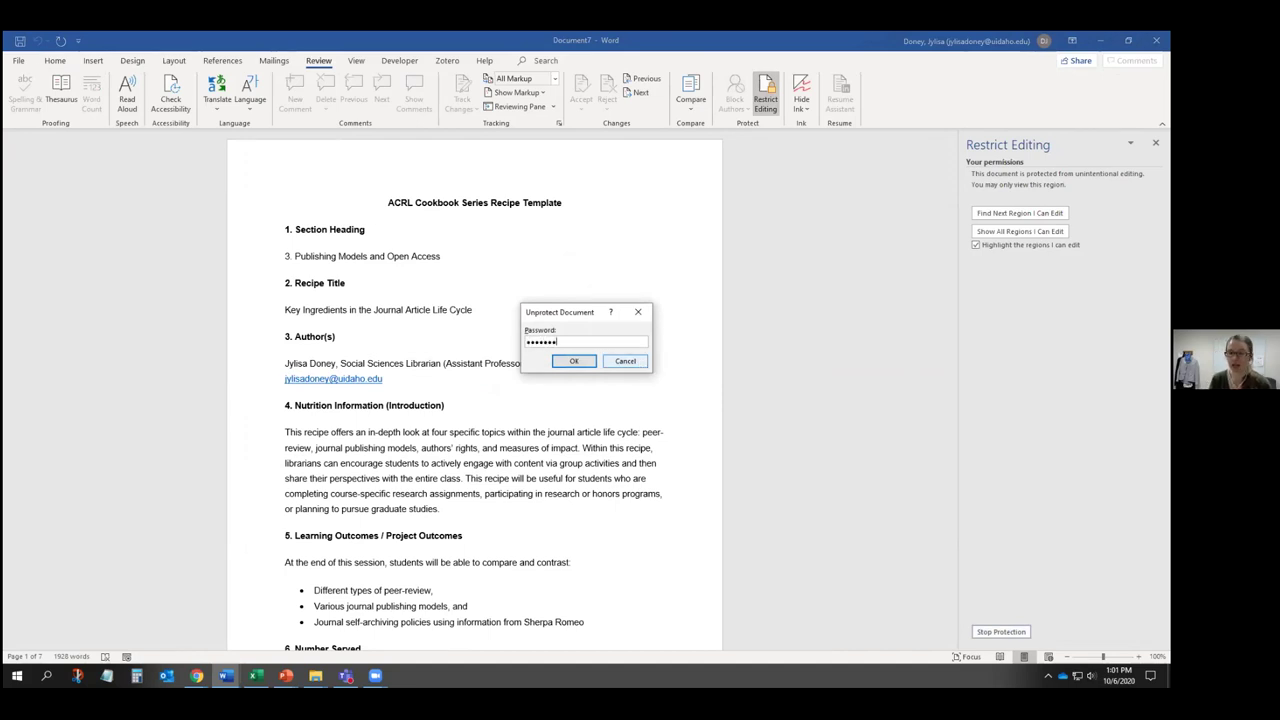
{"action": "left_click", "coordinate": [573, 360]}
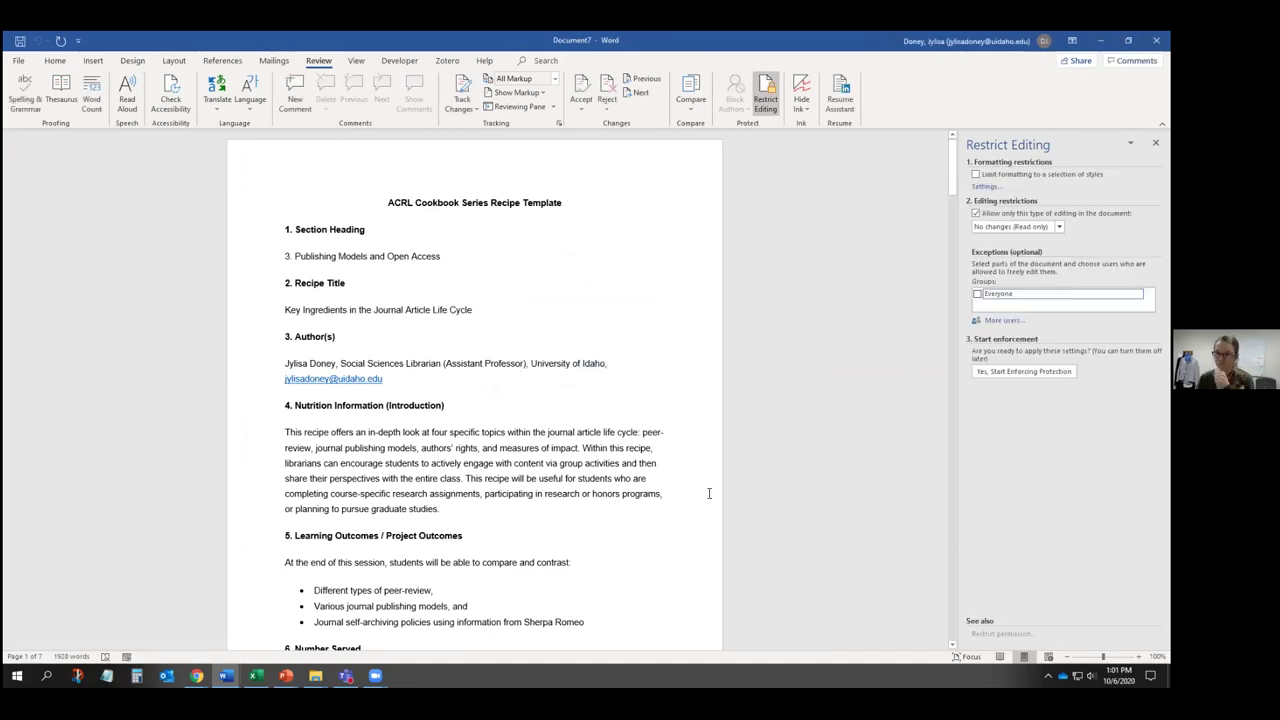
{"action": "left_click", "coordinate": [765, 97]}
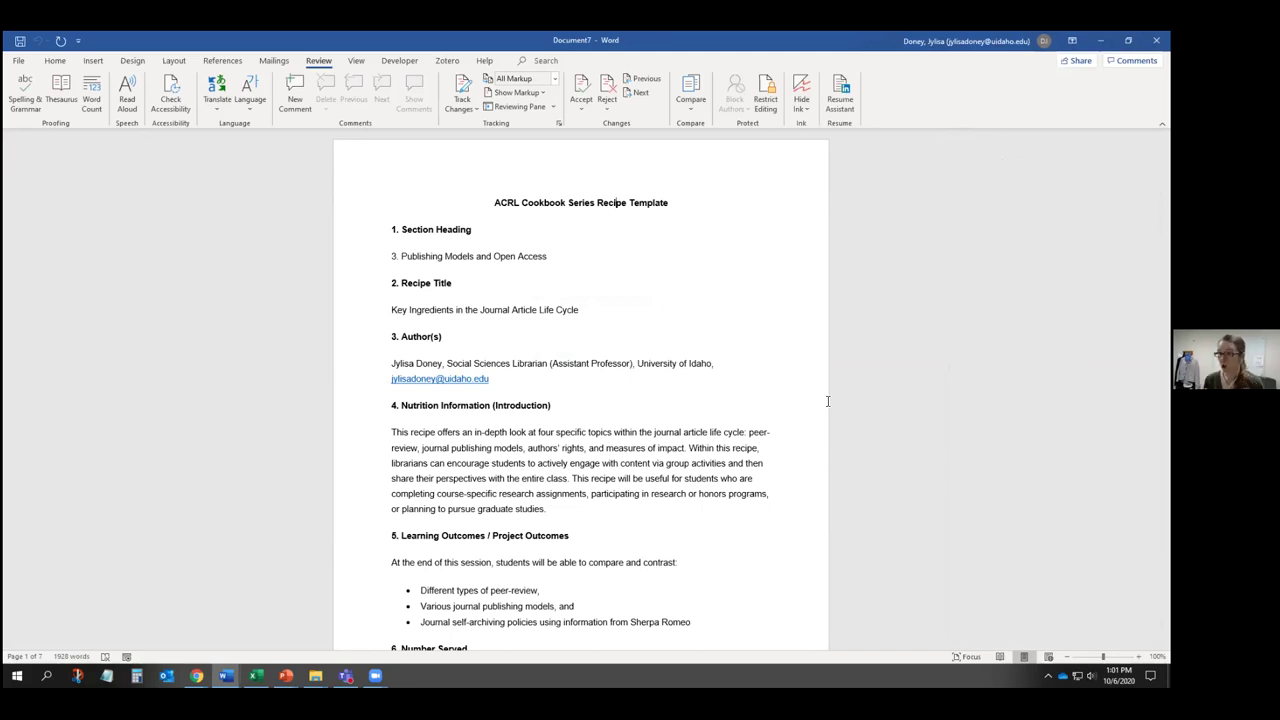
- Review the document protection options in the file information, including Restrict Access and Encrypt with Password, and cancel the encryption
{"action": "left_click", "coordinate": [48, 63]}
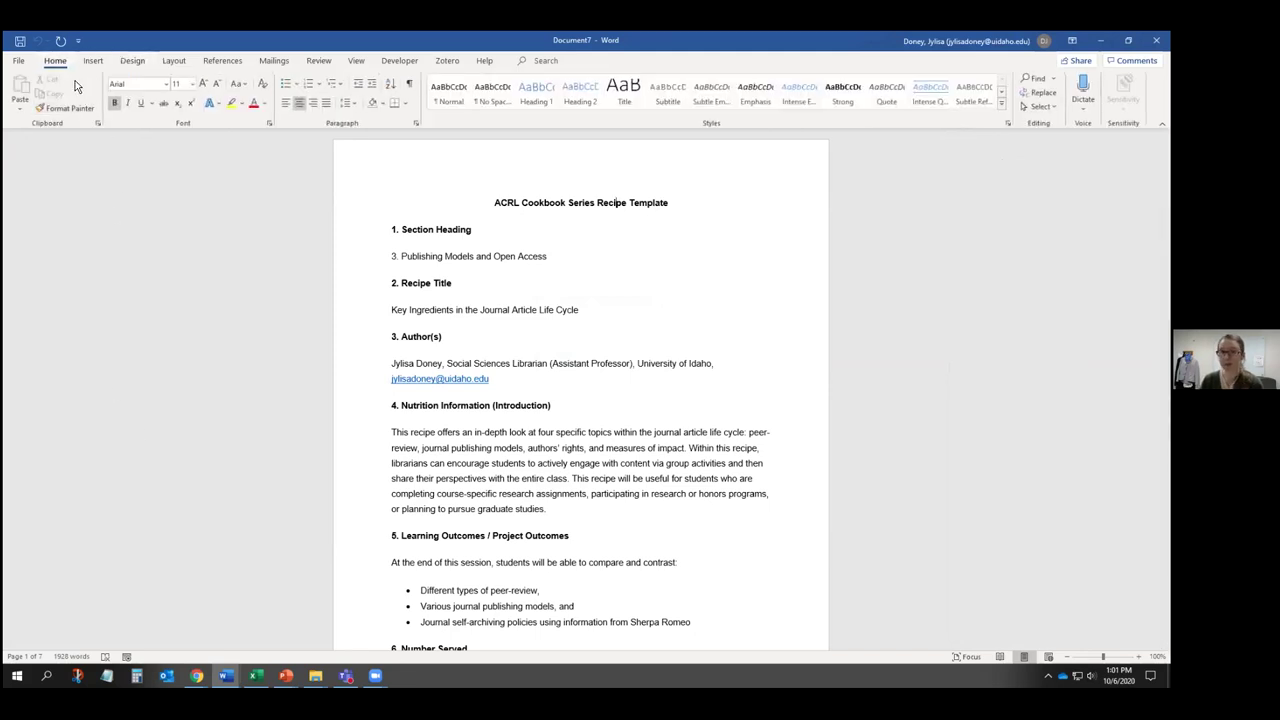
{"action": "left_click", "coordinate": [18, 61]}
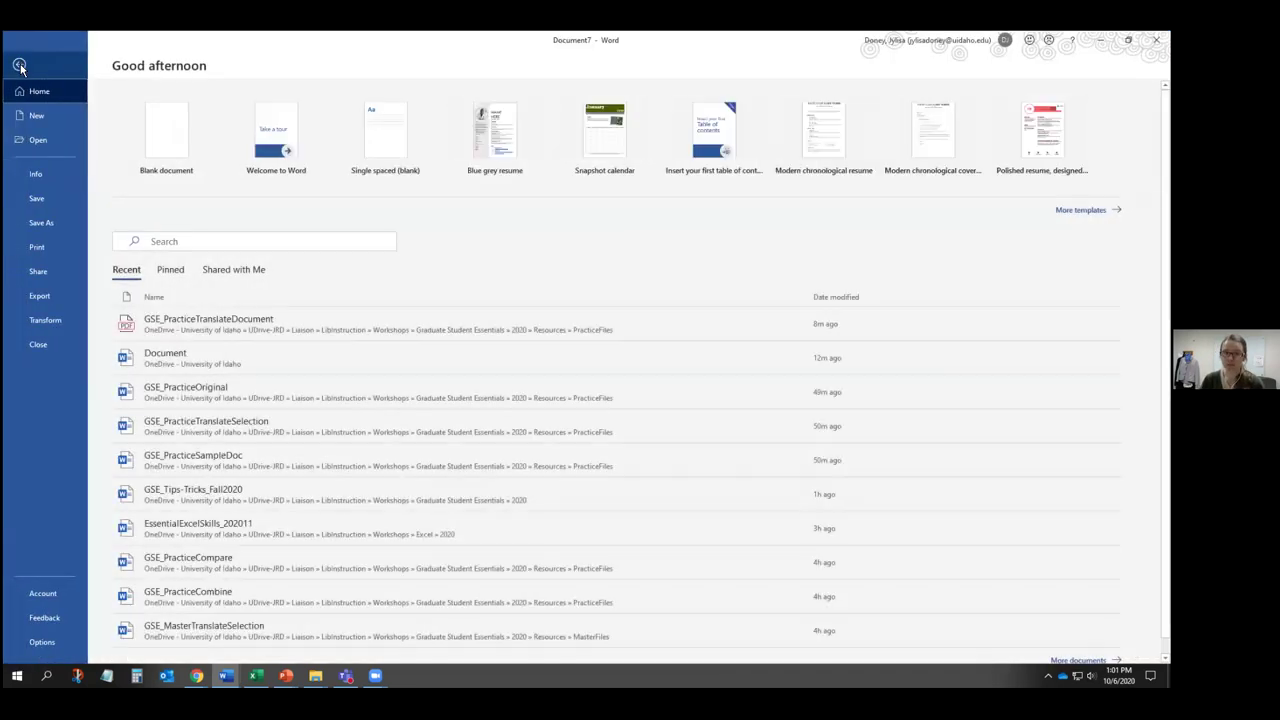
{"action": "left_click", "coordinate": [45, 175]}
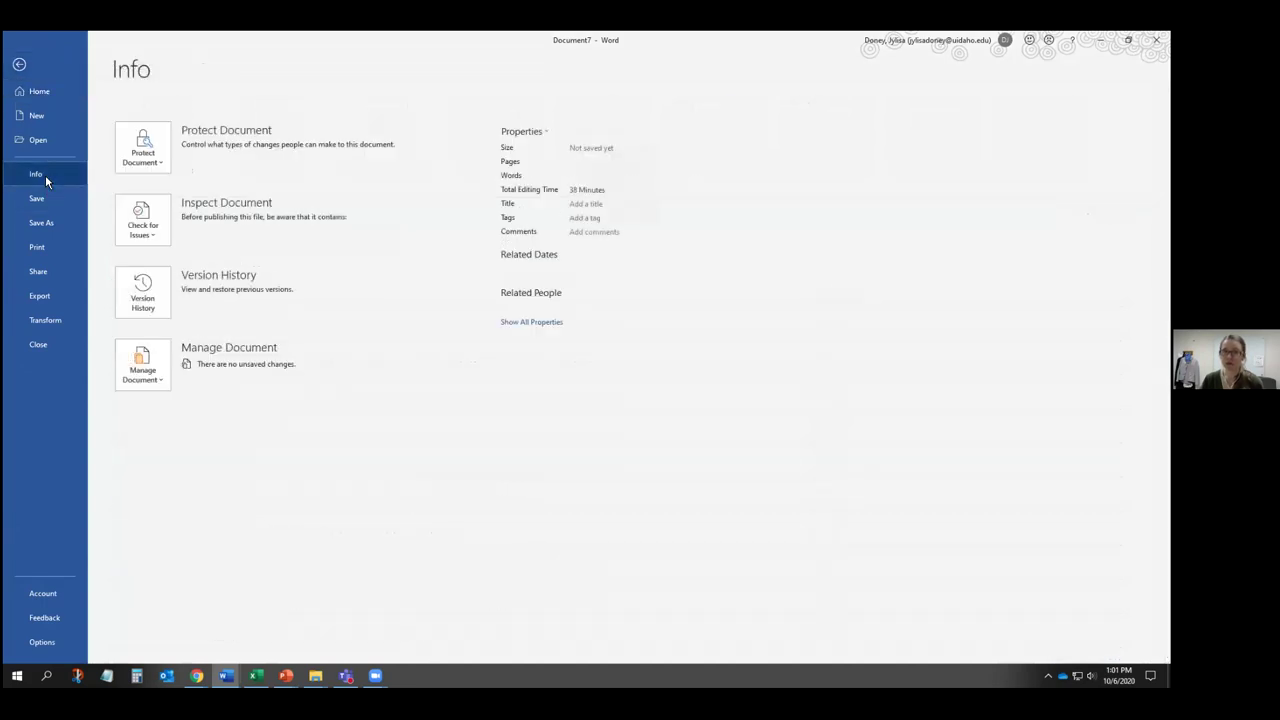
{"action": "left_click", "coordinate": [143, 158]}
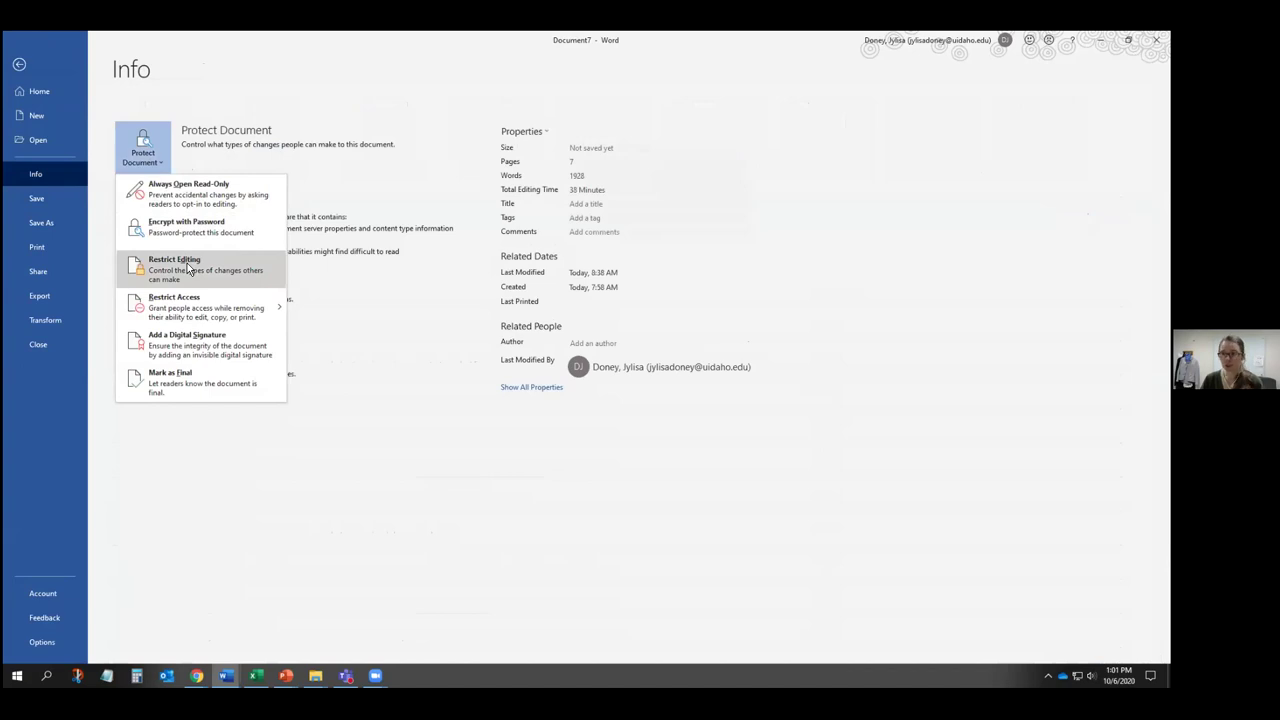
{"action": "mouse_move", "coordinate": [199, 313]}
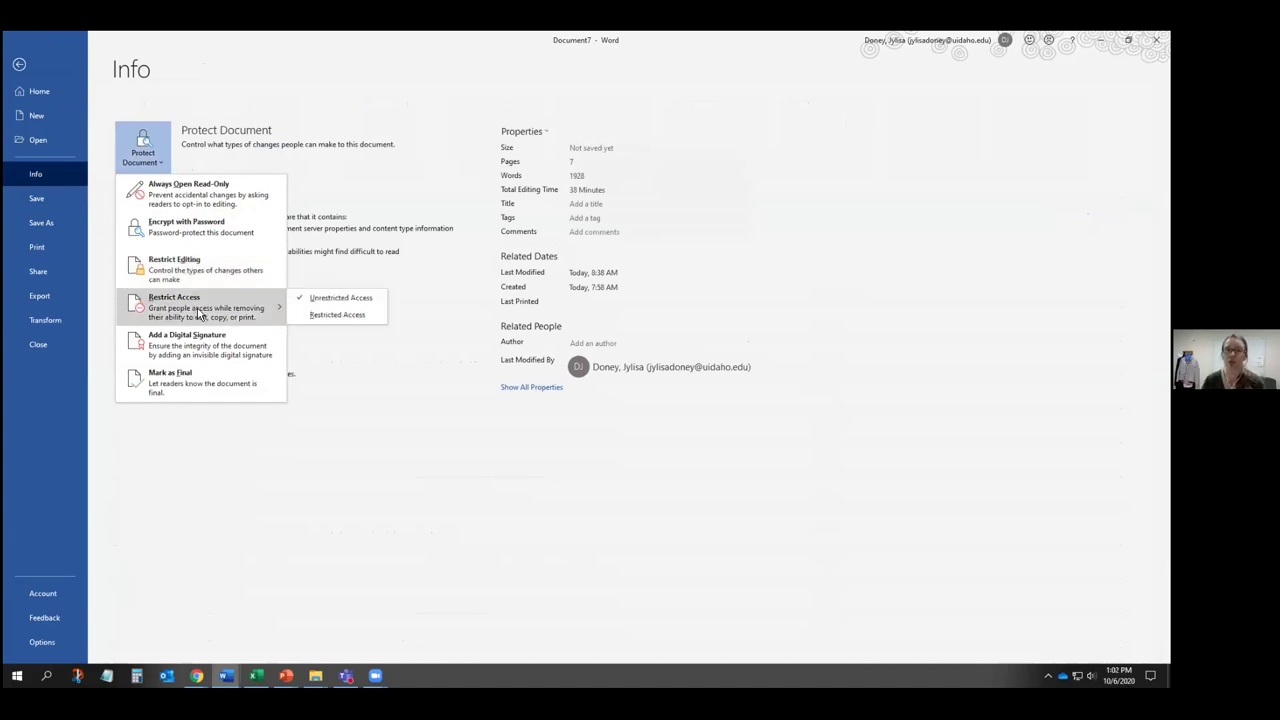
{"action": "left_click", "coordinate": [215, 239]}
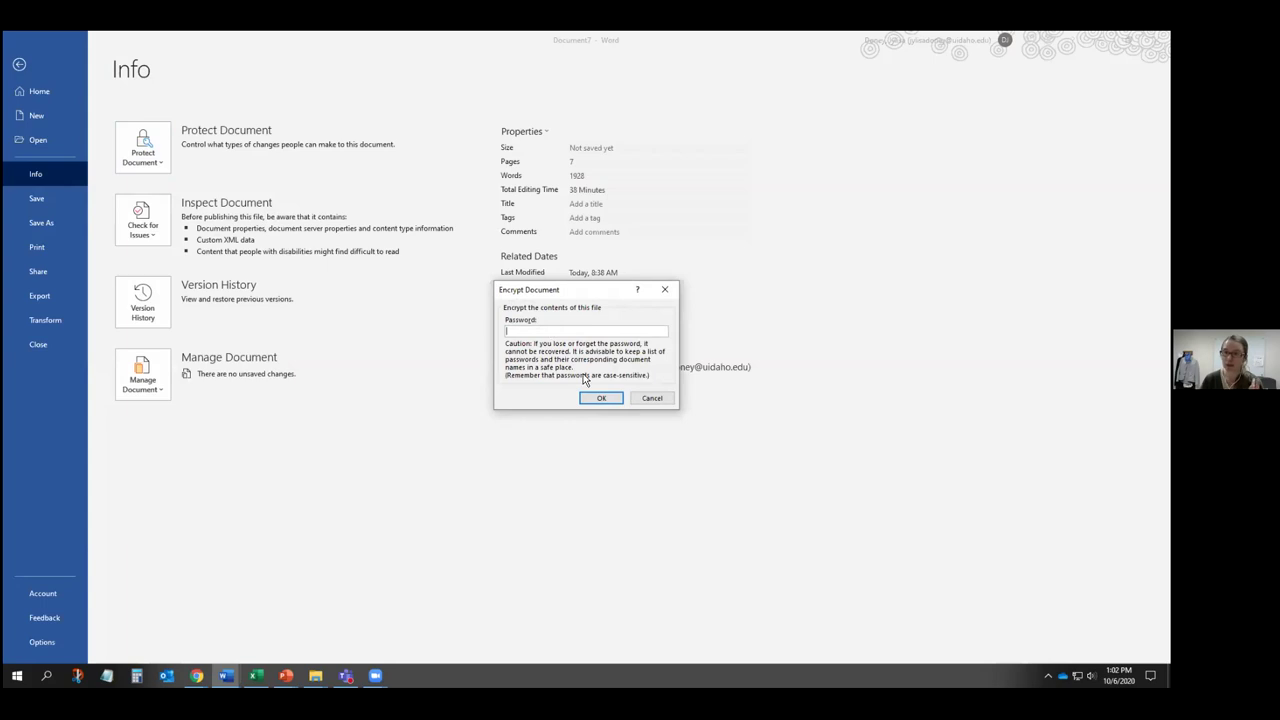
{"action": "left_click", "coordinate": [648, 399]}
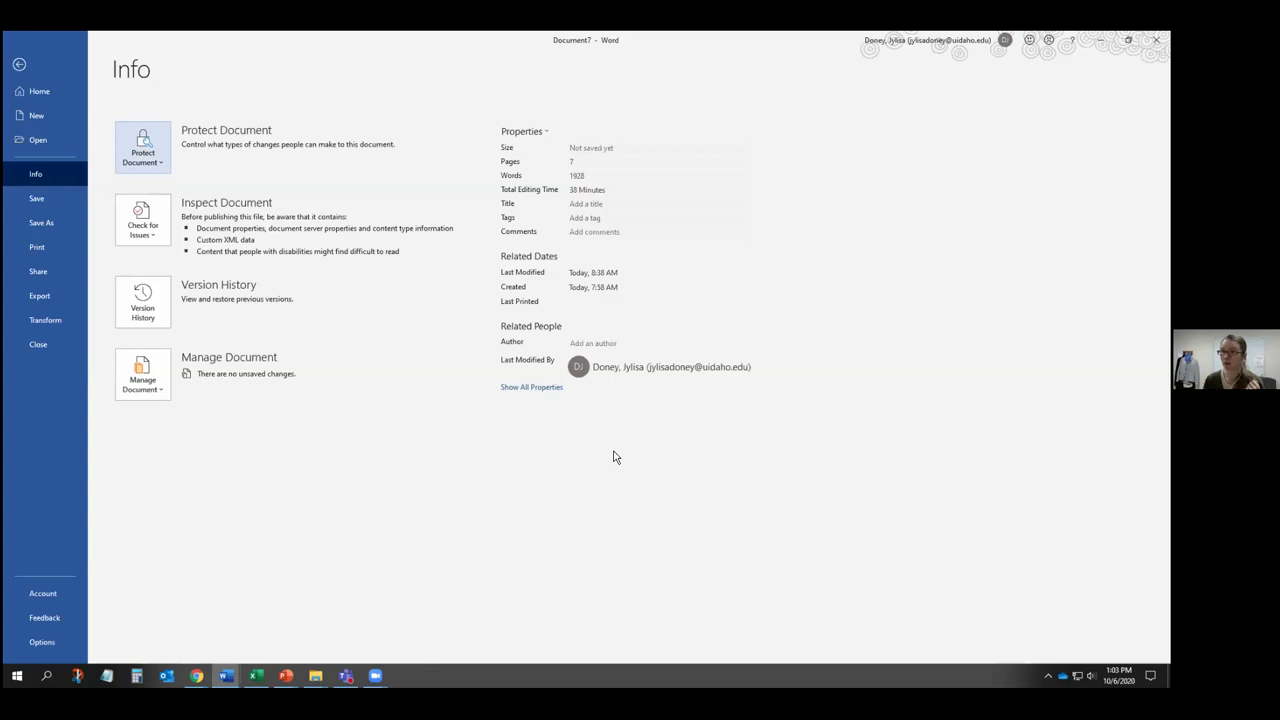
- Run the Document Inspector on the document without saving first, with document properties and personal information included in the checks
{"action": "left_click", "coordinate": [19, 64]}
{"action": "left_click", "coordinate": [15, 45]}
{"action": "left_click", "coordinate": [33, 174]}
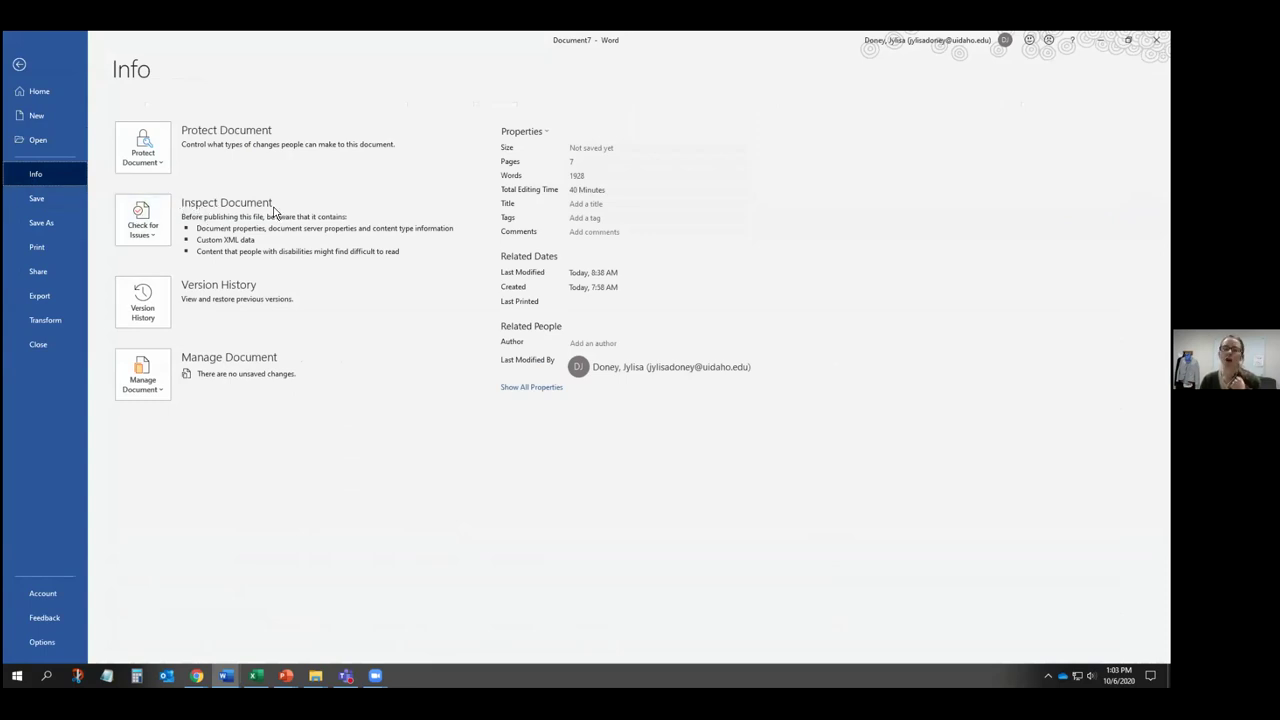
{"action": "left_click", "coordinate": [155, 242]}
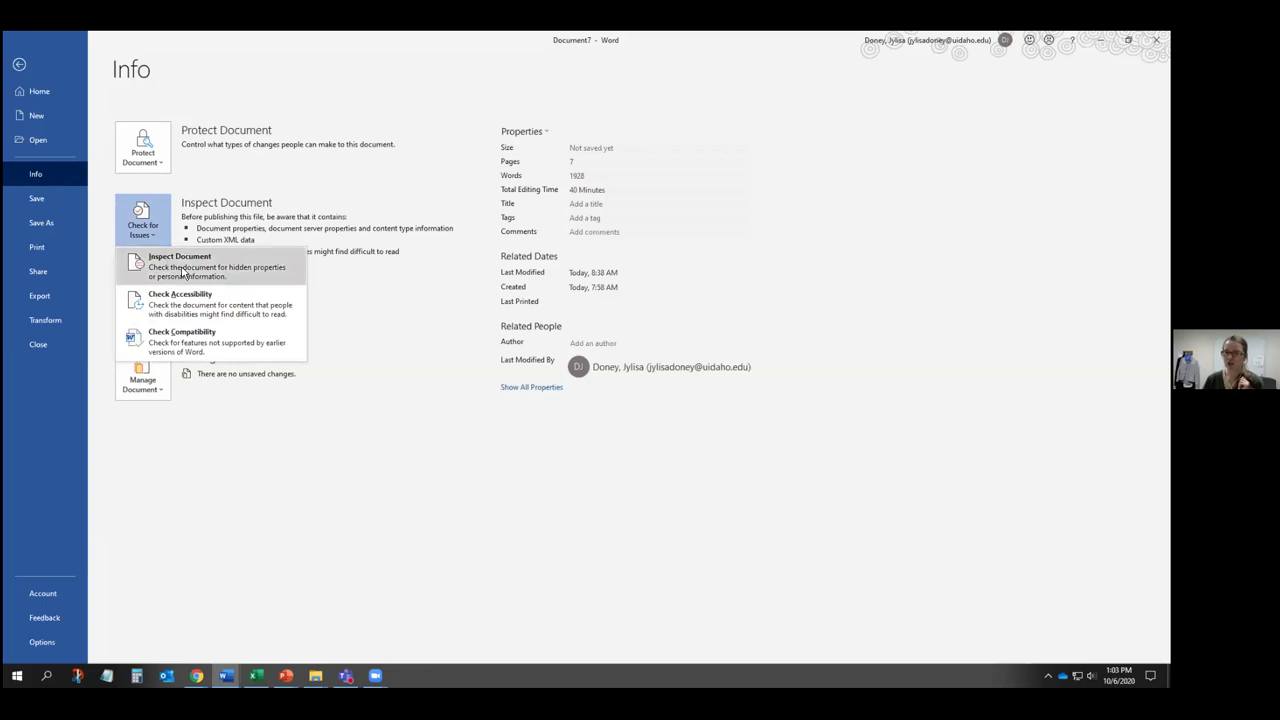
{"action": "left_click", "coordinate": [263, 280]}
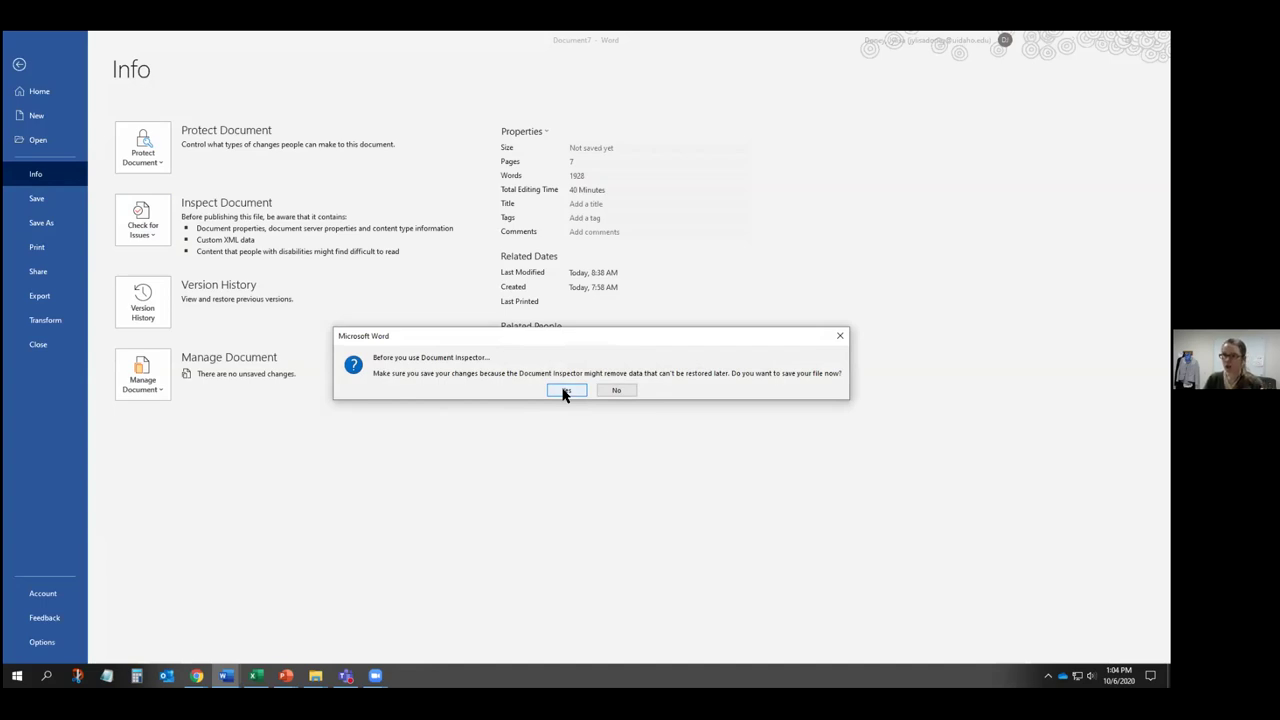
{"action": "left_click", "coordinate": [619, 390]}
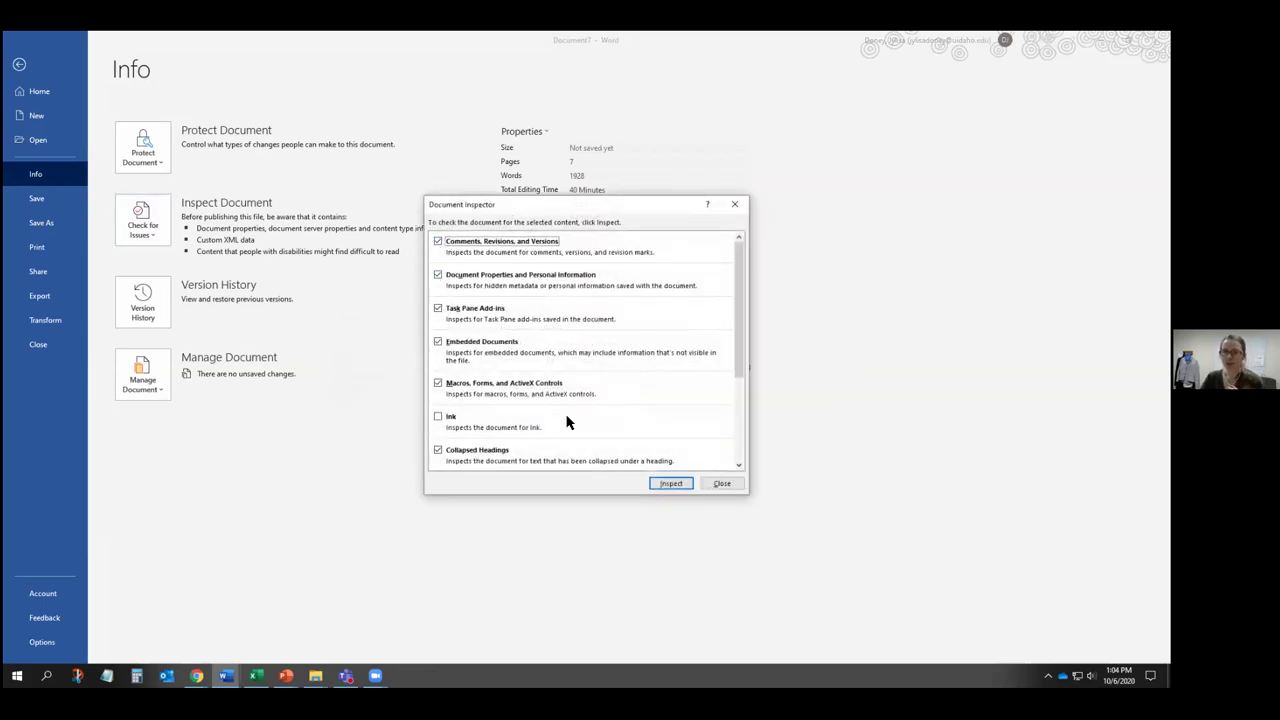
{"action": "left_click_drag", "start_coordinate": [739, 303], "coordinate": [748, 253]}
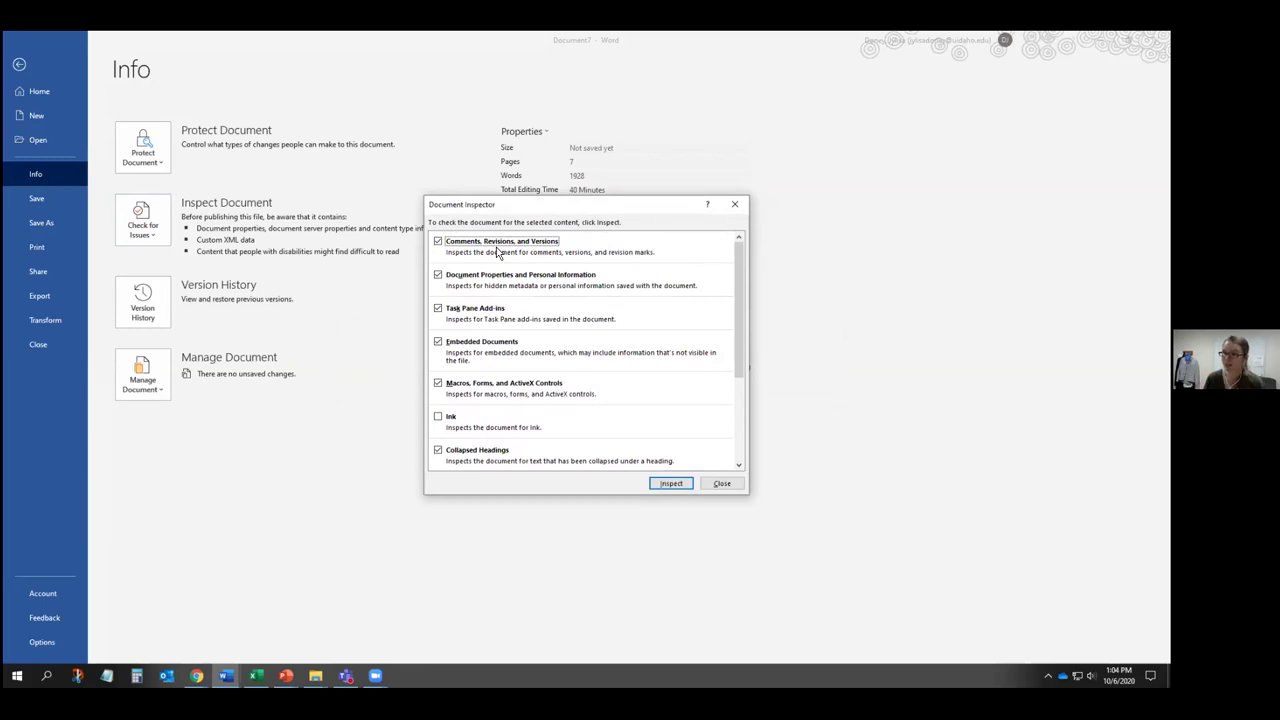
{"action": "left_click", "coordinate": [437, 276]}
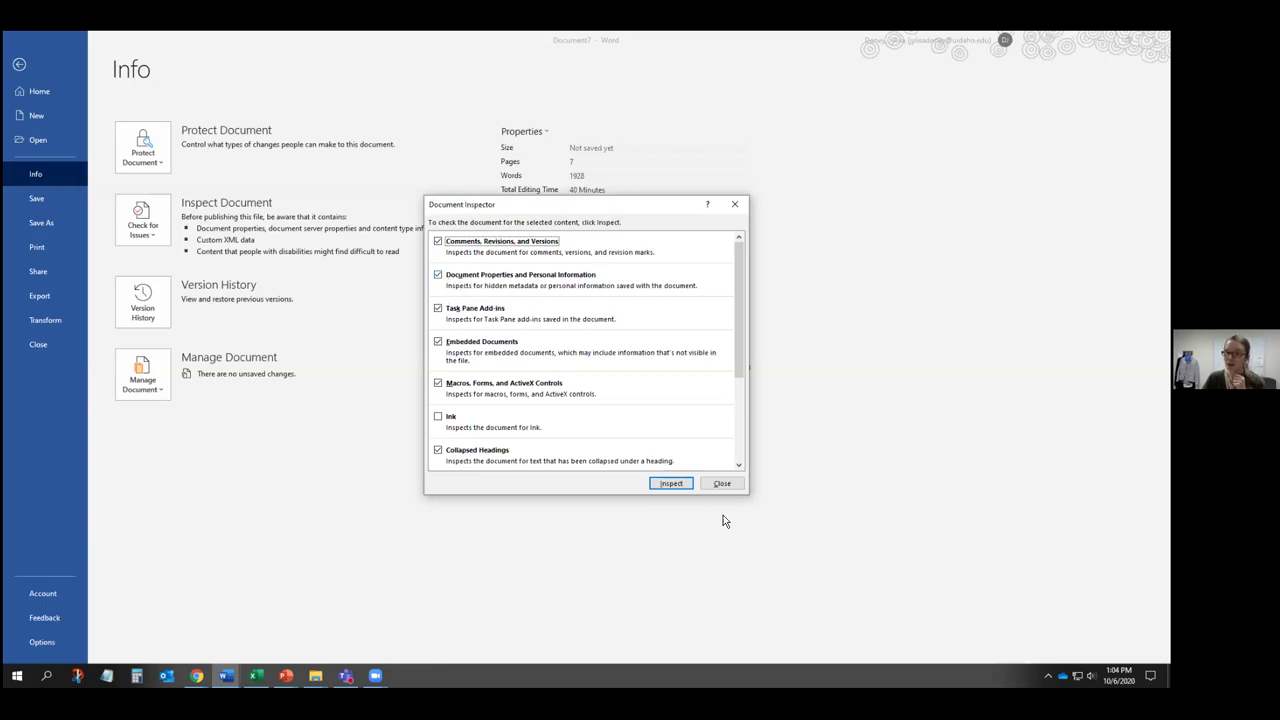
{"action": "left_click", "coordinate": [671, 484]}
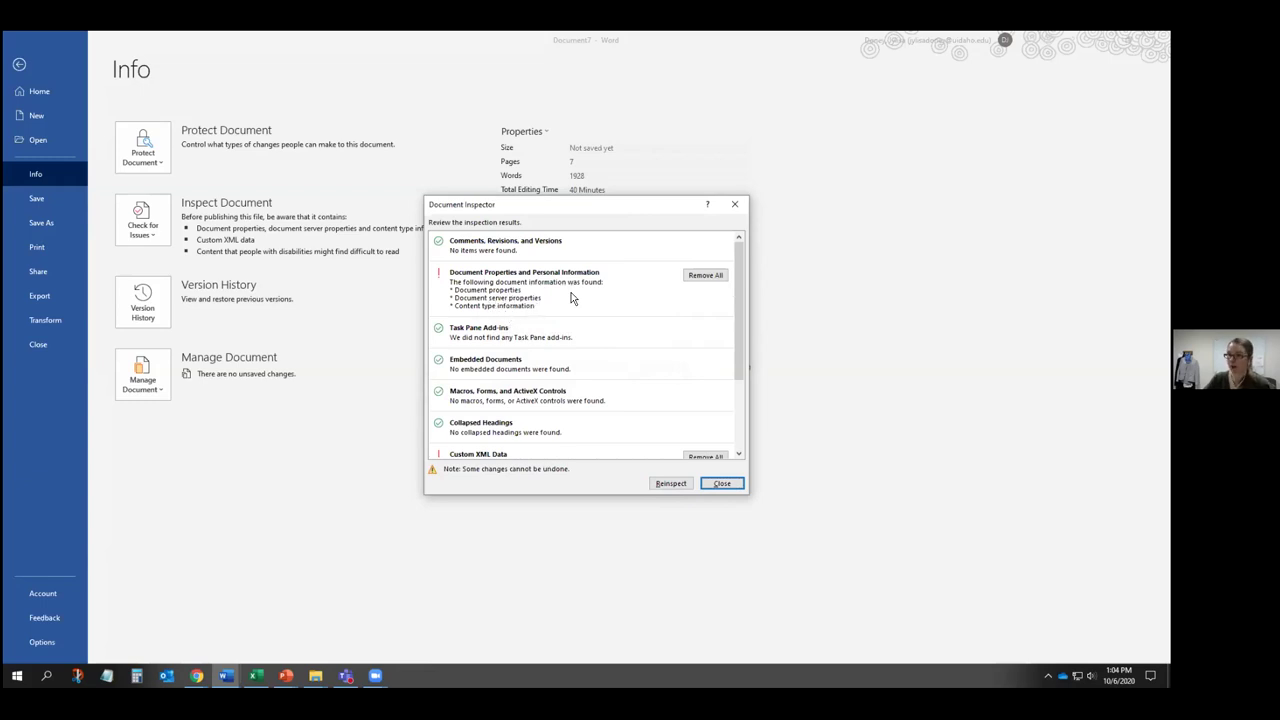
- Remove all document properties, personal information and custom XML data, reinspect the document, and close the Document Inspector
{"action": "left_click", "coordinate": [703, 276]}
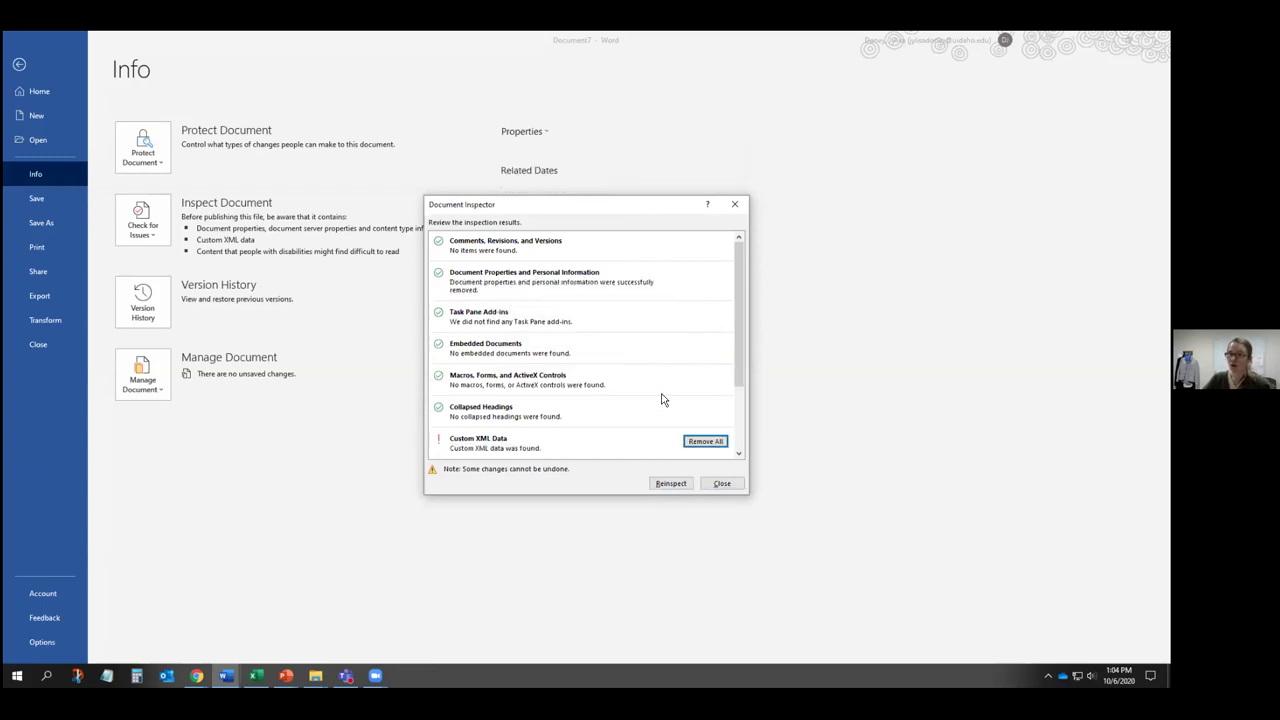
{"action": "left_click", "coordinate": [668, 484]}
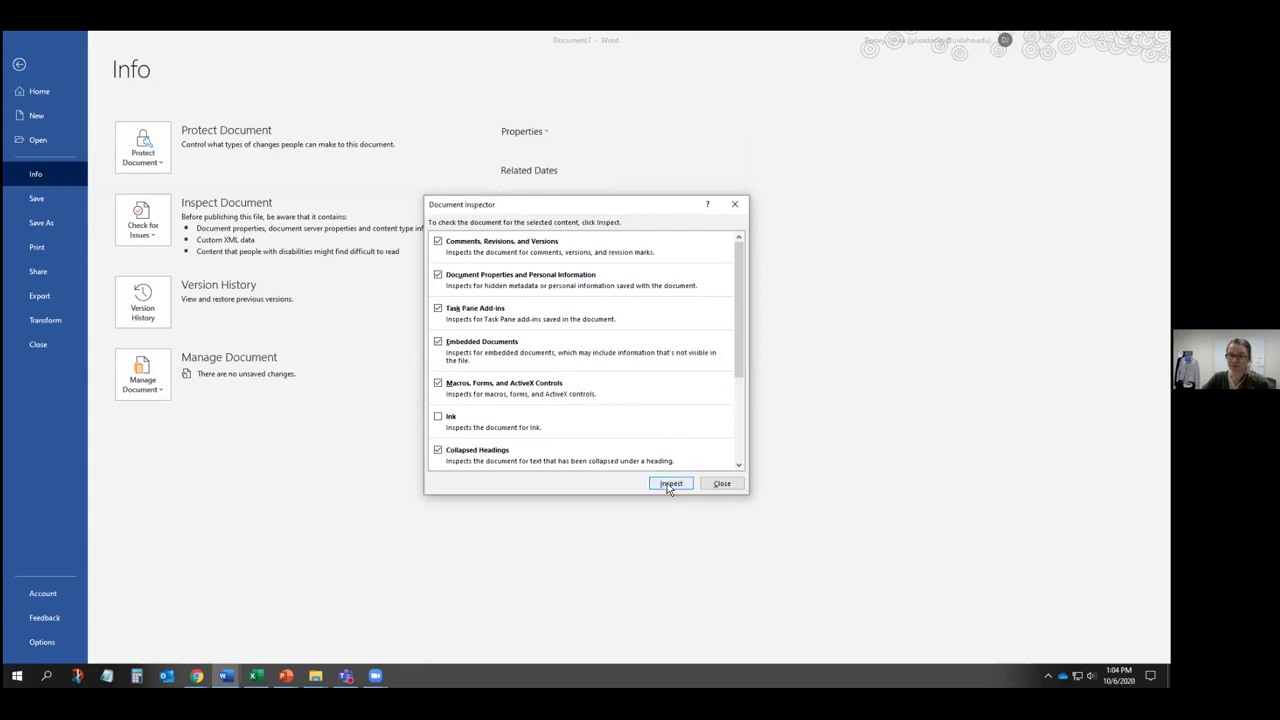
{"action": "left_click", "coordinate": [668, 484]}
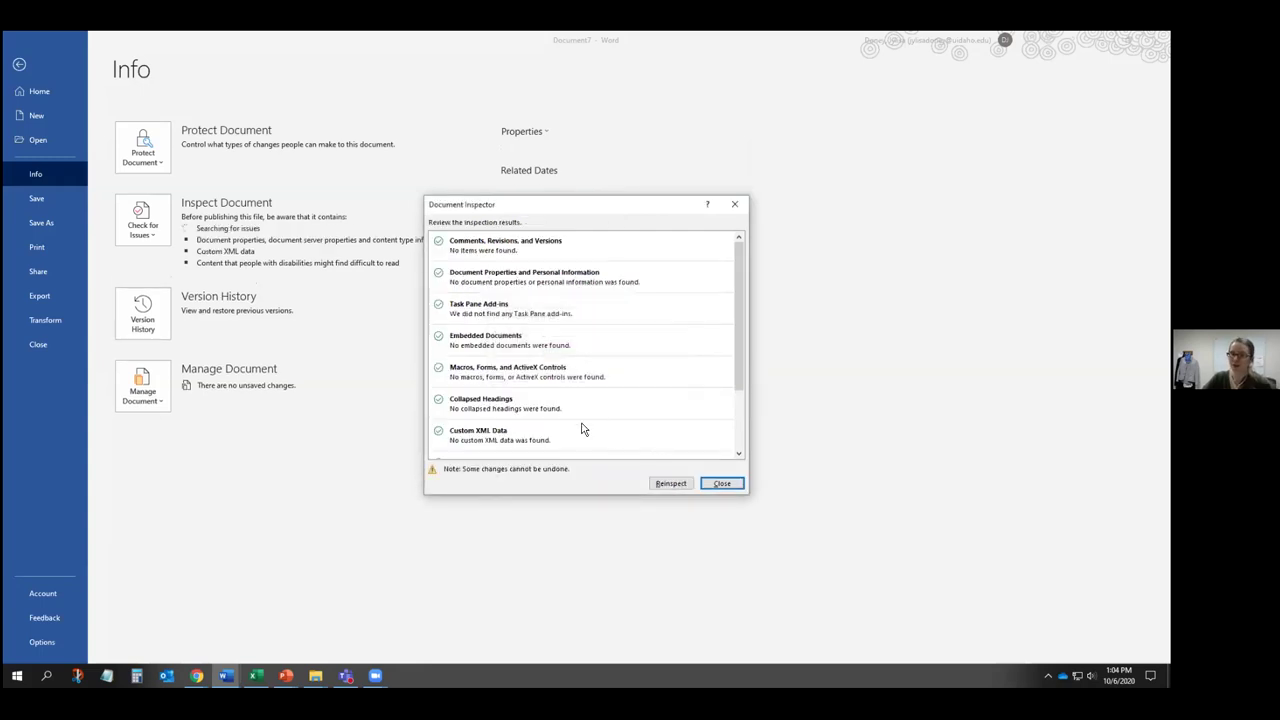
{"action": "left_click", "coordinate": [721, 484]}
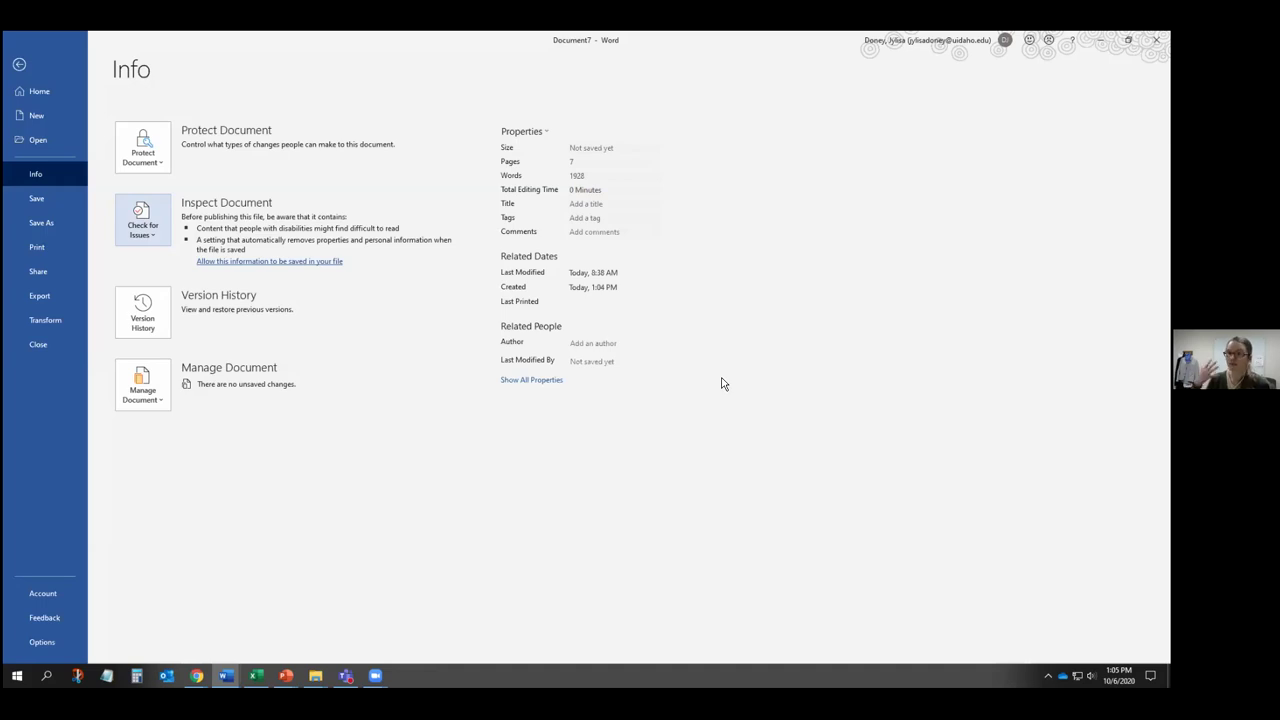
- Switch to the GSE_PracticeTranslateSelection document and check the author and last-modified details in its file information
{"action": "left_click", "coordinate": [226, 676]}
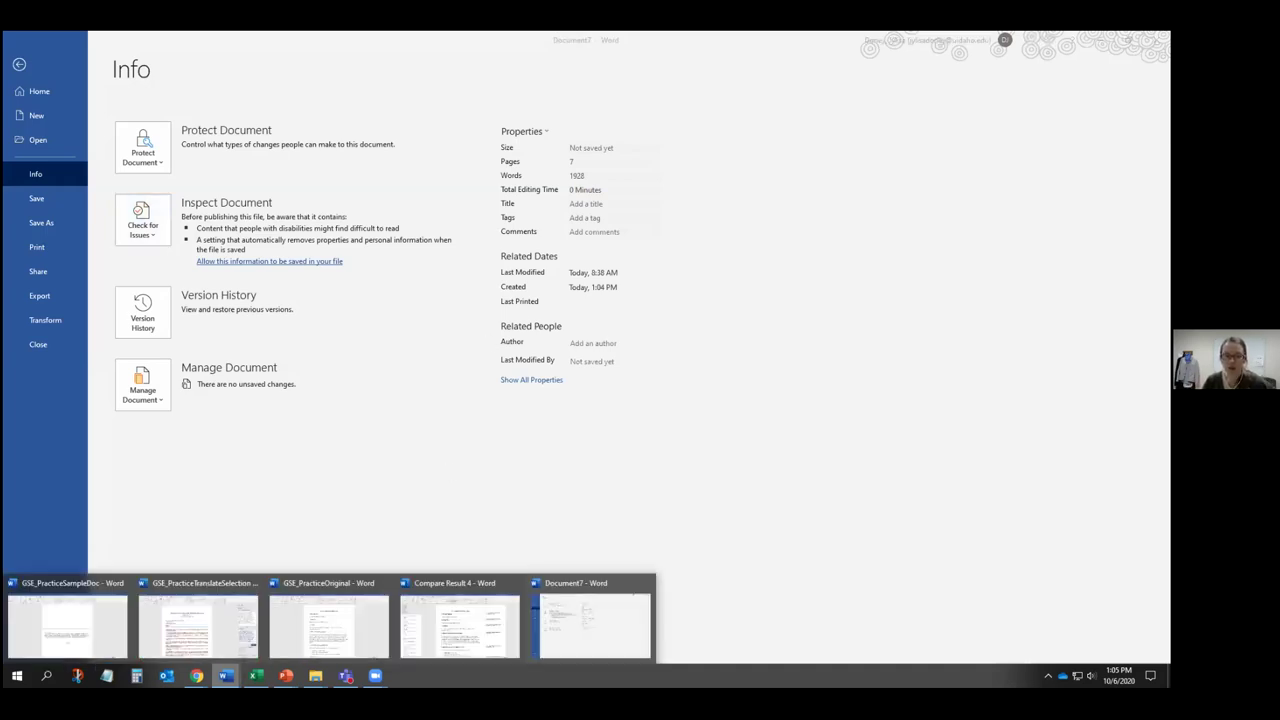
{"action": "left_click", "coordinate": [224, 646]}
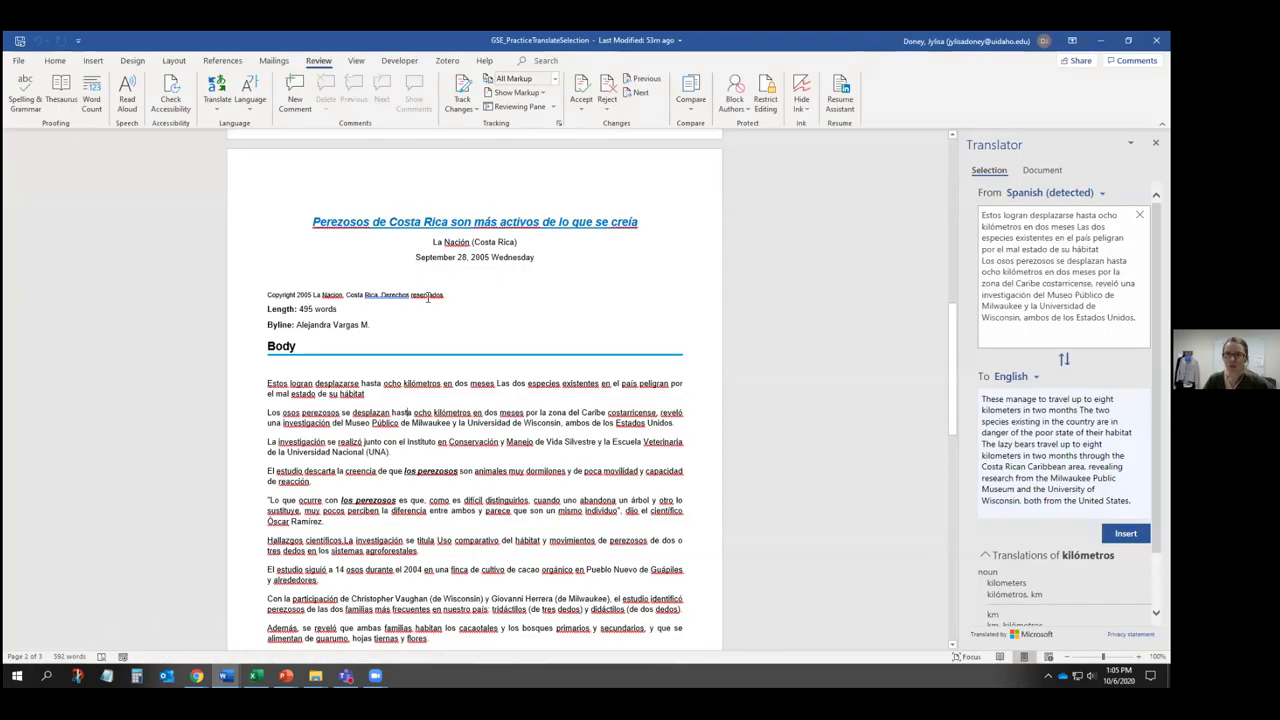
{"action": "left_click", "coordinate": [22, 61]}
{"action": "left_click", "coordinate": [37, 175]}
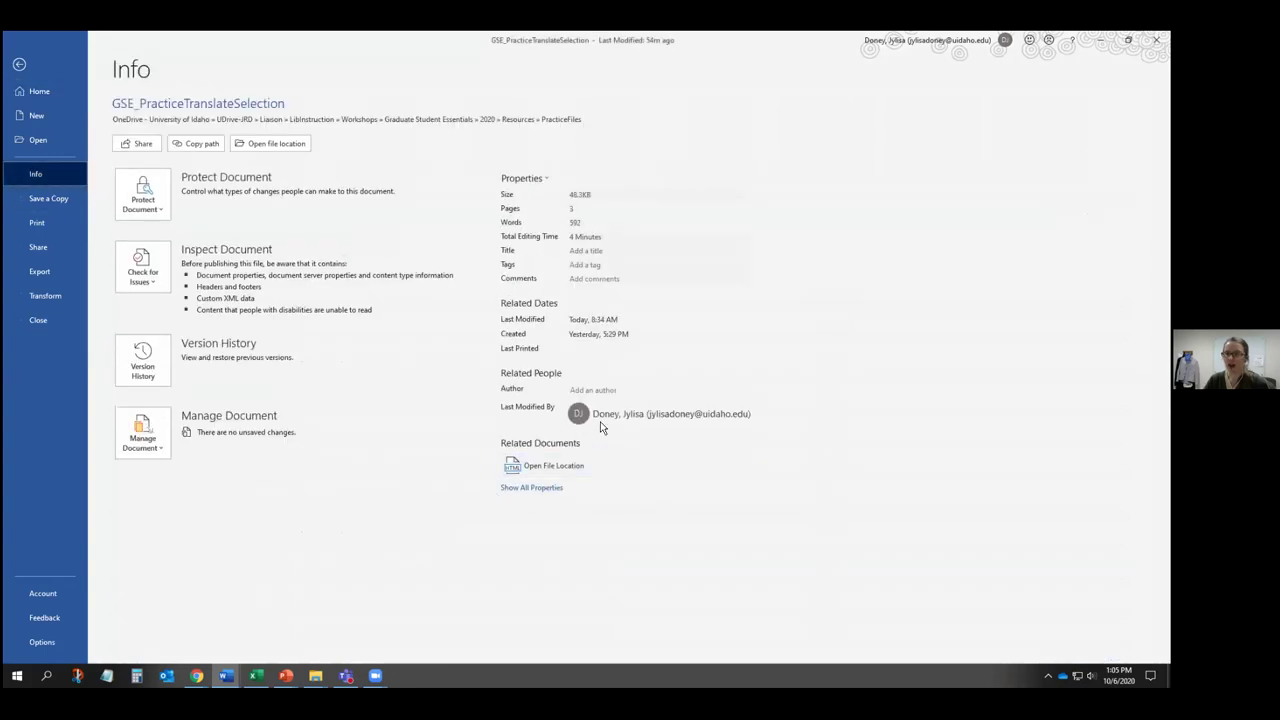
{"action": "mouse_move", "coordinate": [589, 421]}
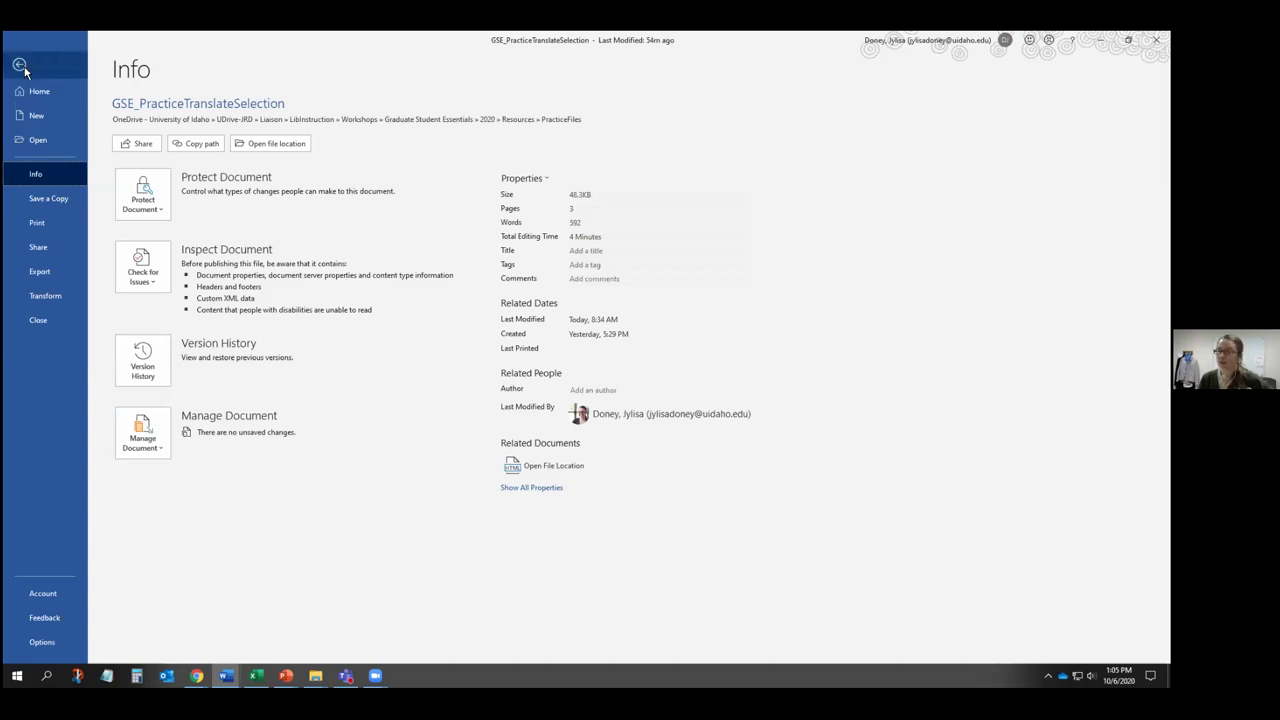
- Review the Proofing settings in Word Options, including spelling and grammar correction and the exceptions for this document
{"action": "left_click", "coordinate": [42, 642]}
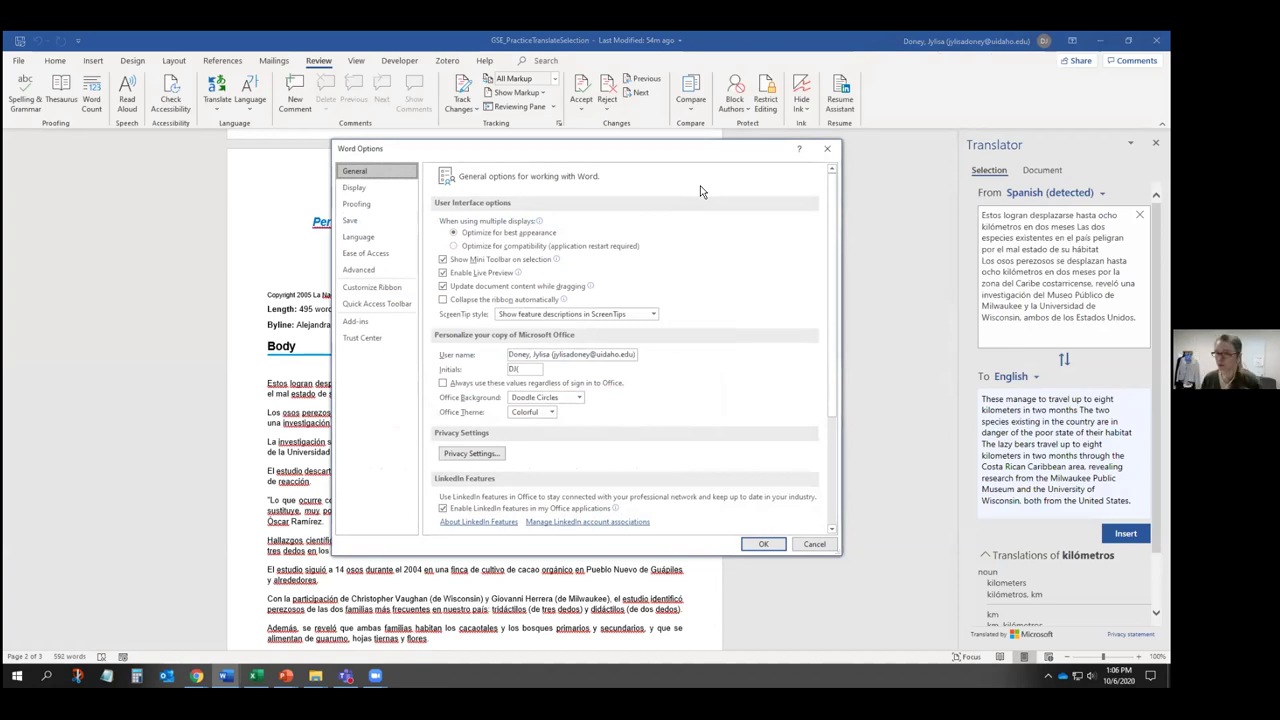
{"action": "left_click", "coordinate": [372, 208]}
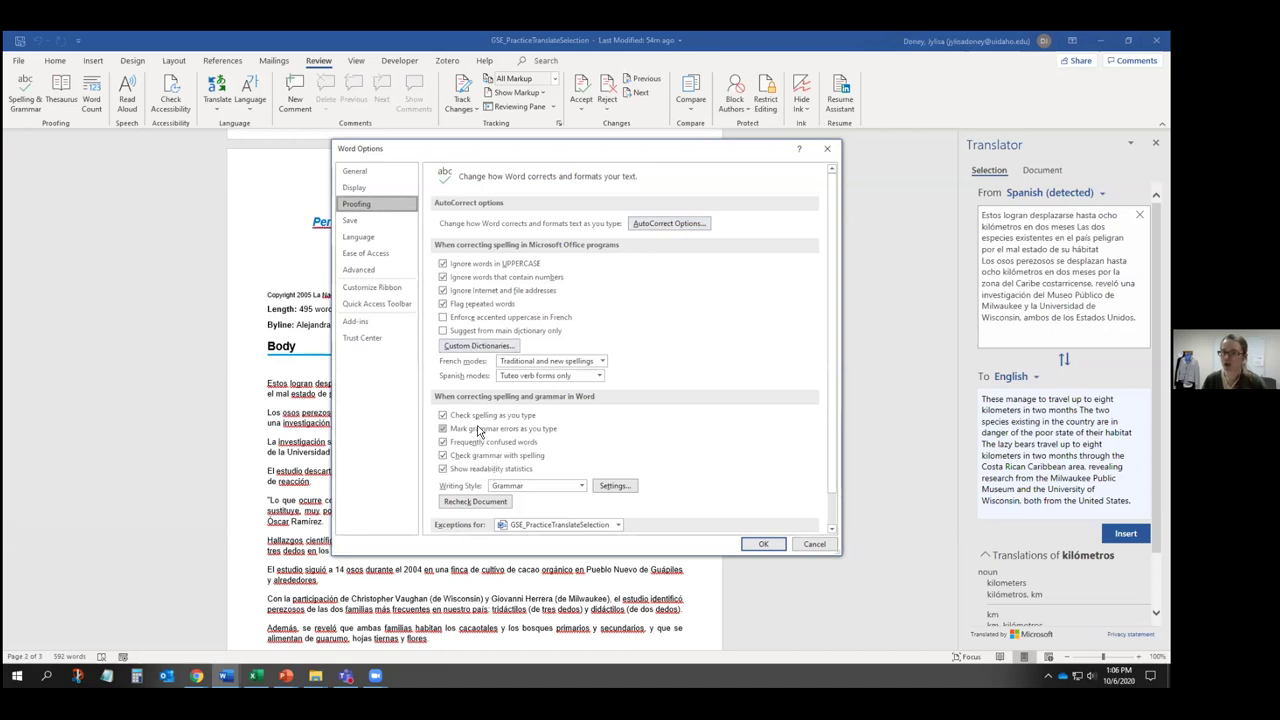
{"action": "scroll", "coordinate": [480, 432], "scroll_direction": "down", "scroll_amount": 1}
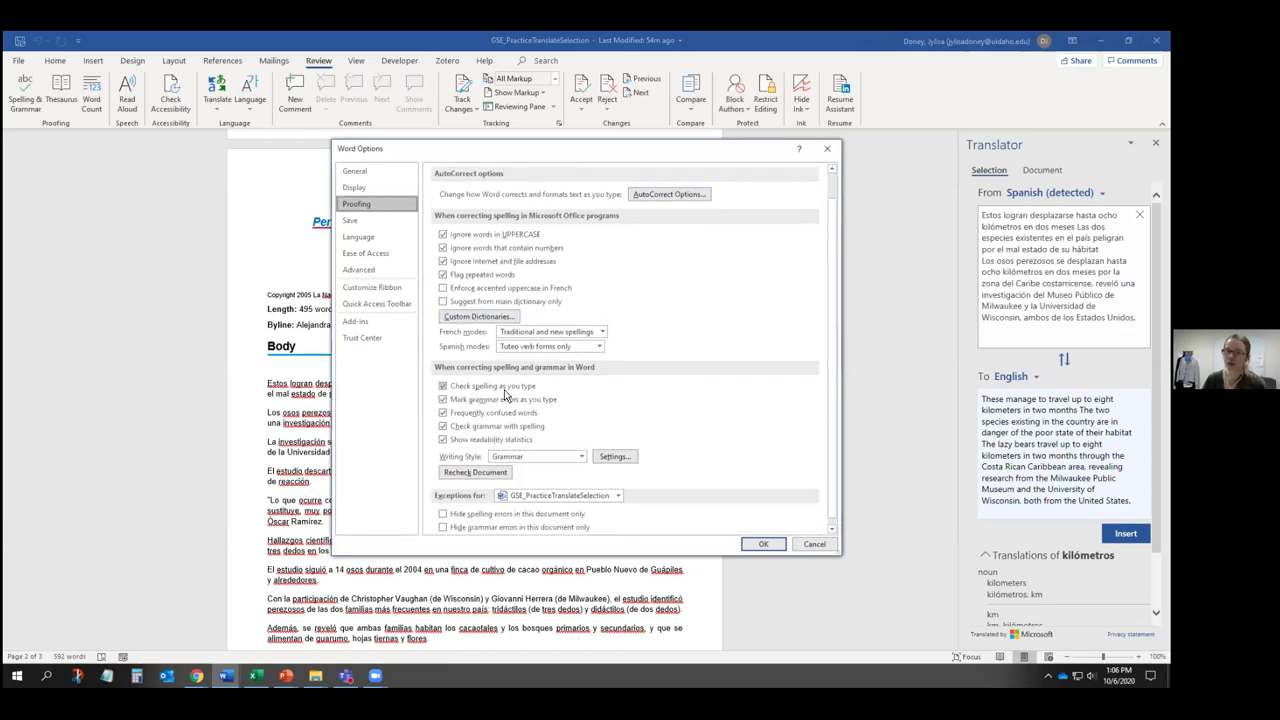
{"action": "scroll", "coordinate": [540, 395], "scroll_direction": "down", "scroll_amount": 1}
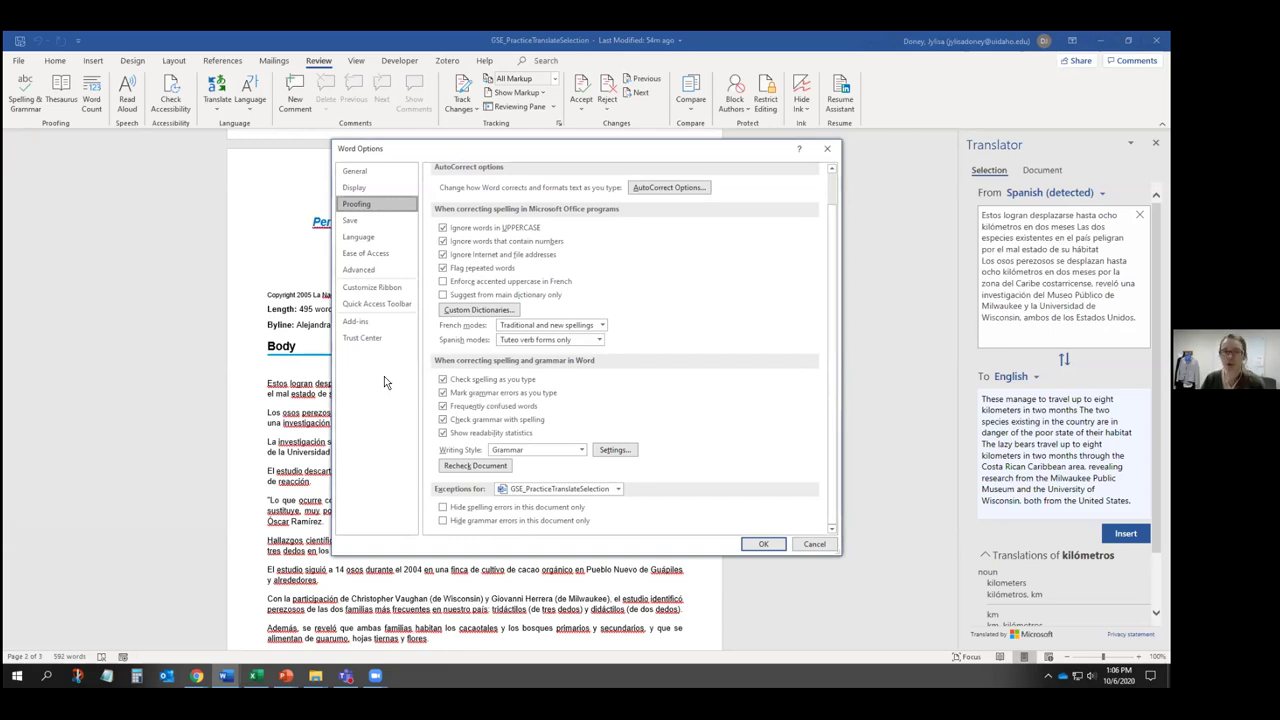
- Review the Advanced cut, copy and paste options, including the choices for pasting within the same document, and close Word Options
{"action": "left_click", "coordinate": [362, 272]}
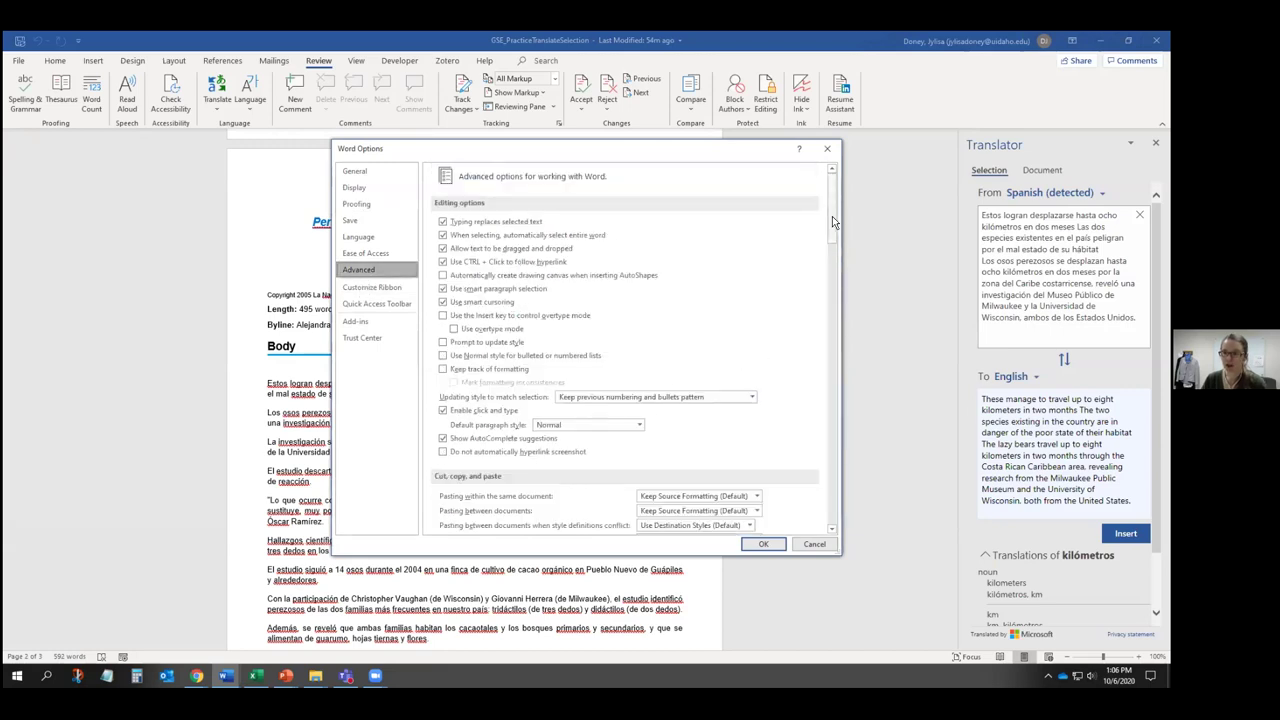
{"action": "scroll", "coordinate": [838, 273], "scroll_direction": "down", "scroll_amount": 5}
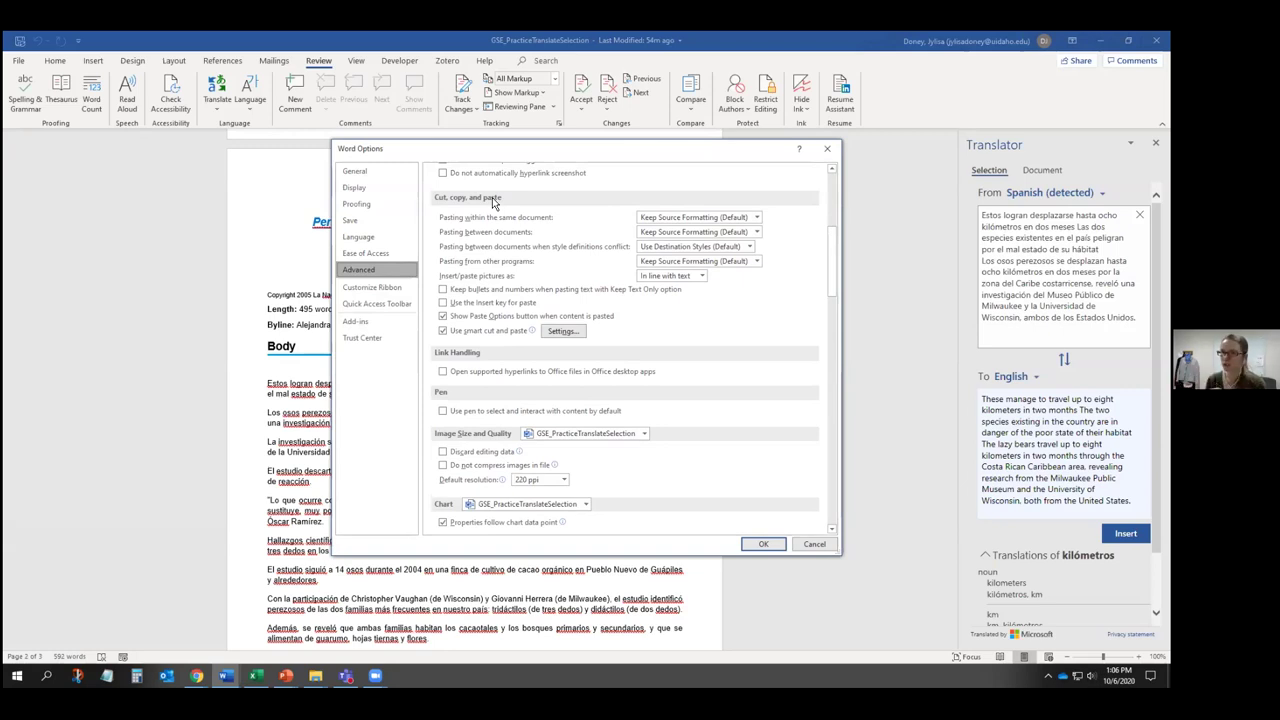
{"action": "left_click", "coordinate": [756, 217]}
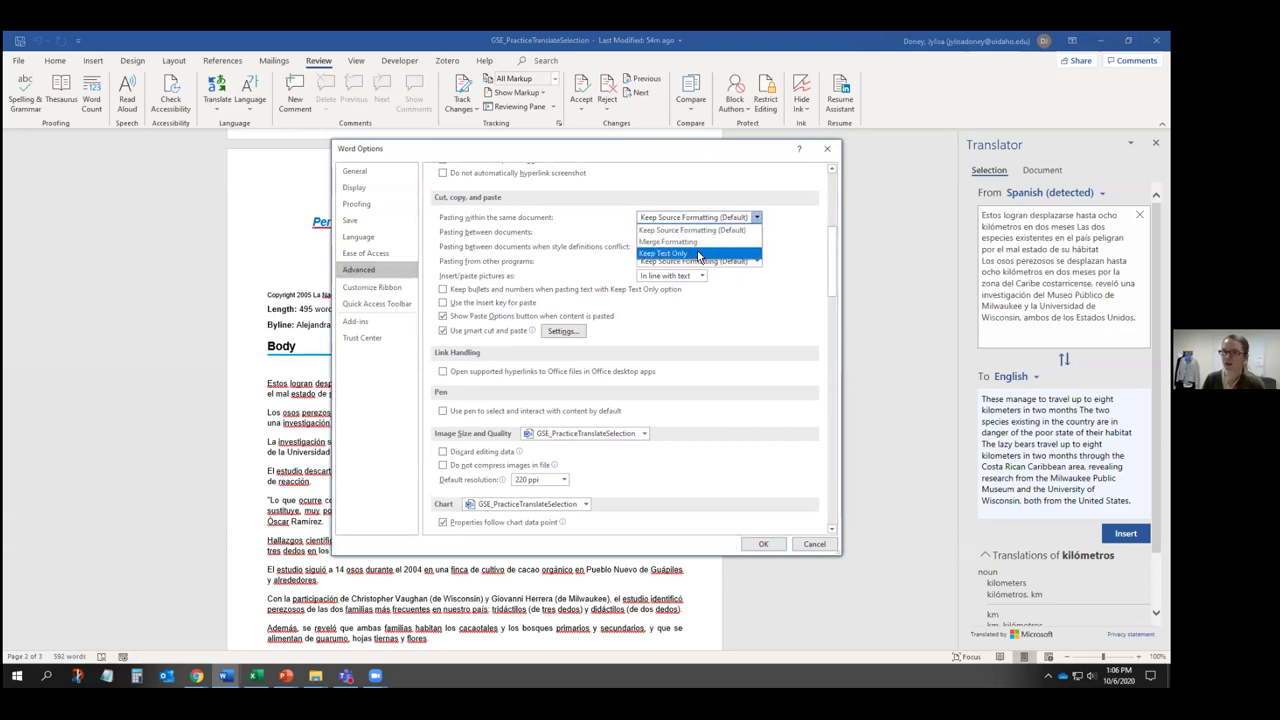
{"action": "left_click", "coordinate": [779, 308]}
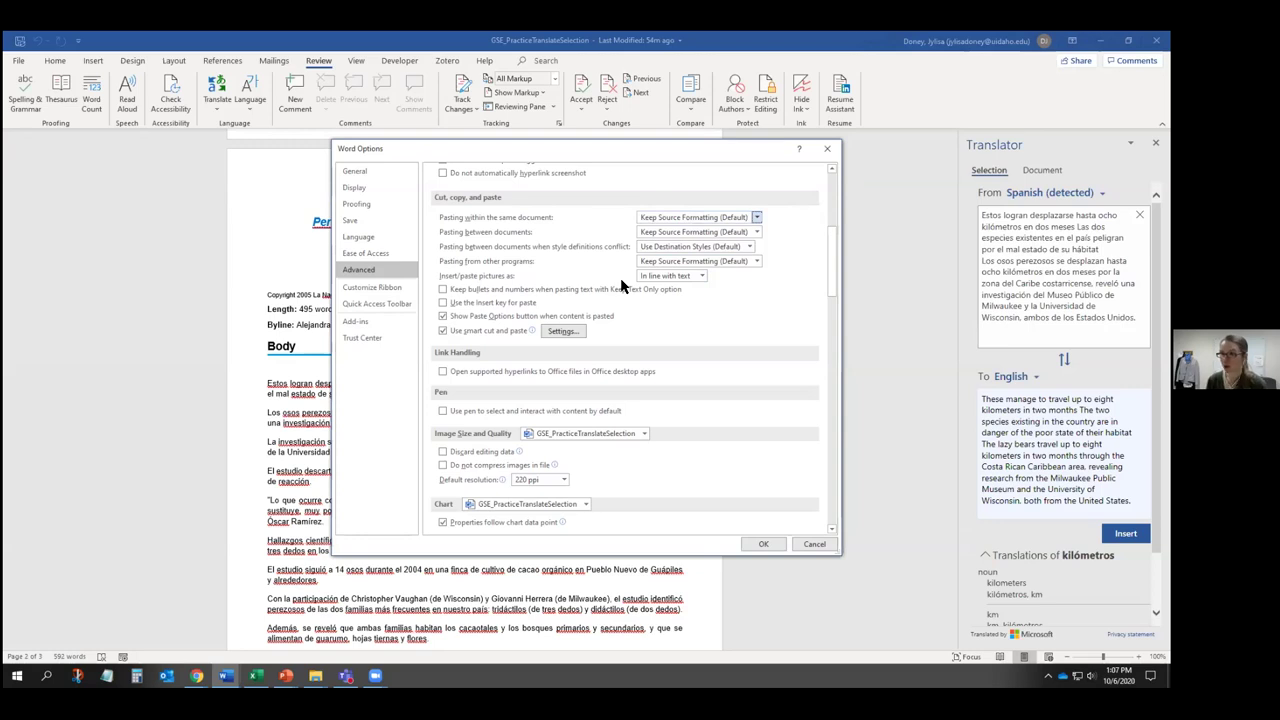
{"action": "left_click", "coordinate": [827, 148]}
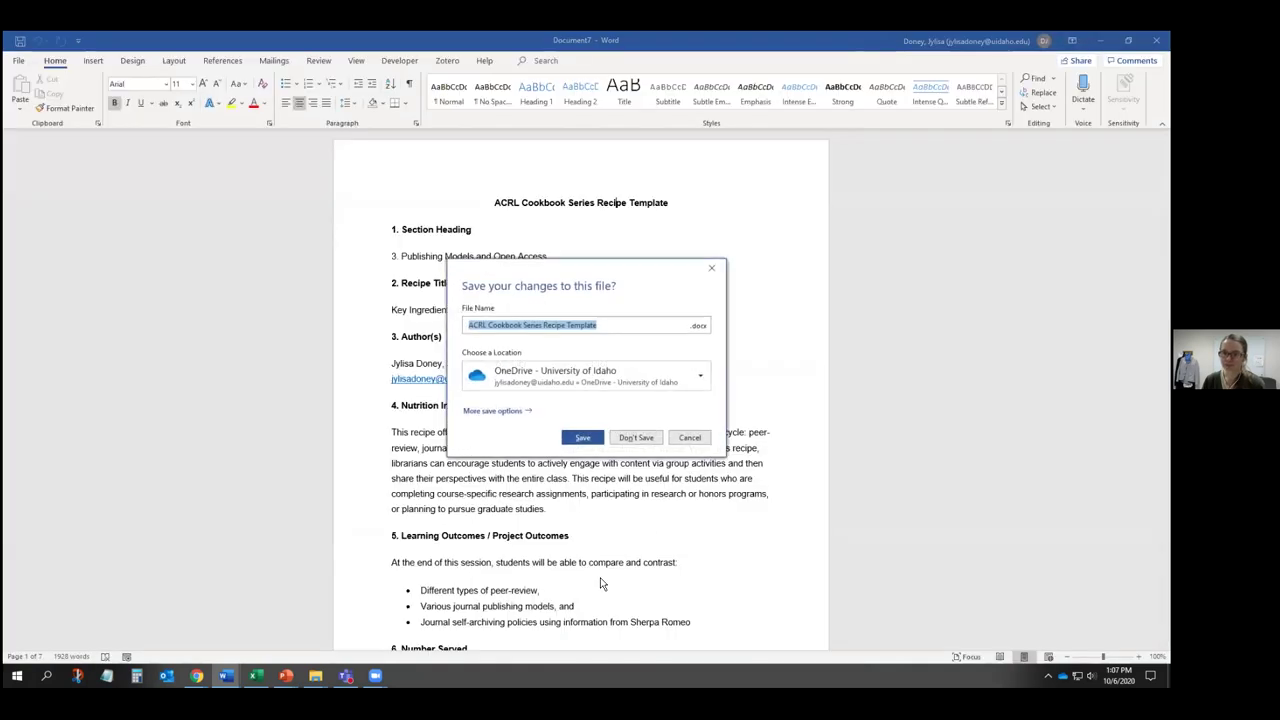
- Close the recipe template document without saving it, and return to the PowerPoint slide show at the Microsoft Excel slide
{"action": "left_click", "coordinate": [648, 441]}
{"action": "mouse_move", "coordinate": [285, 675]}
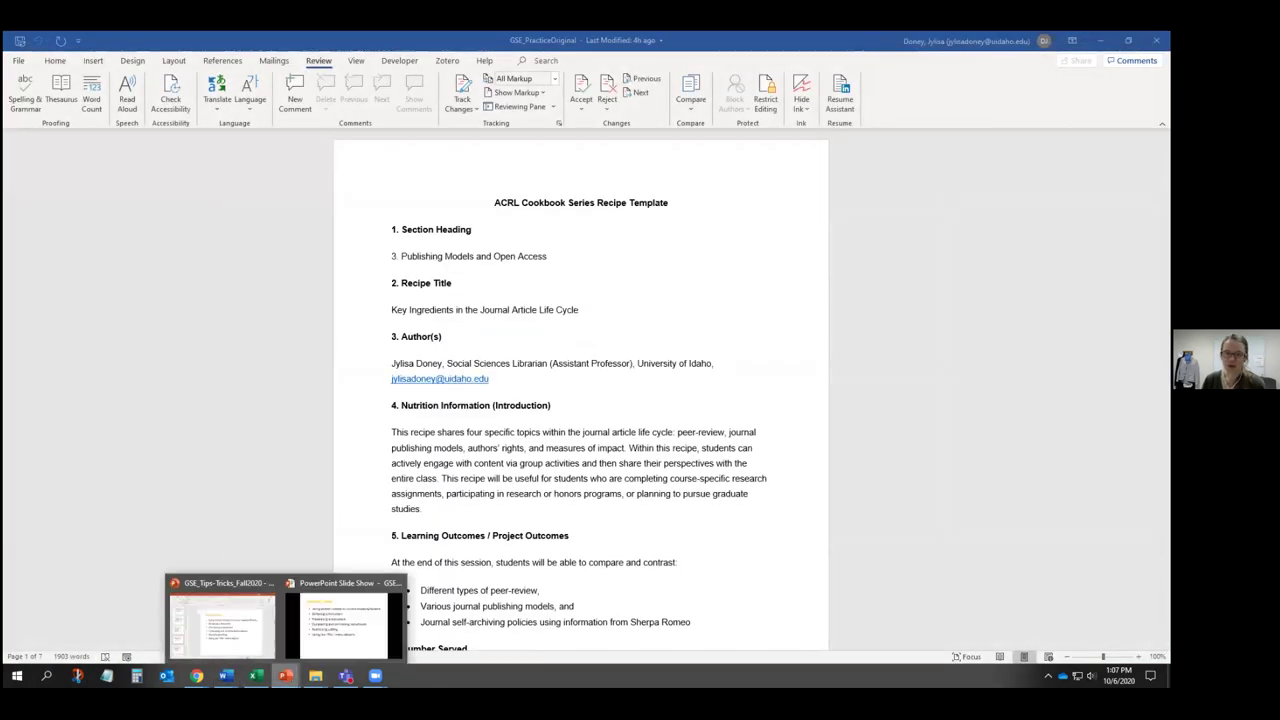
{"action": "left_click", "coordinate": [355, 530]}
{"action": "left_click", "coordinate": [643, 577]}
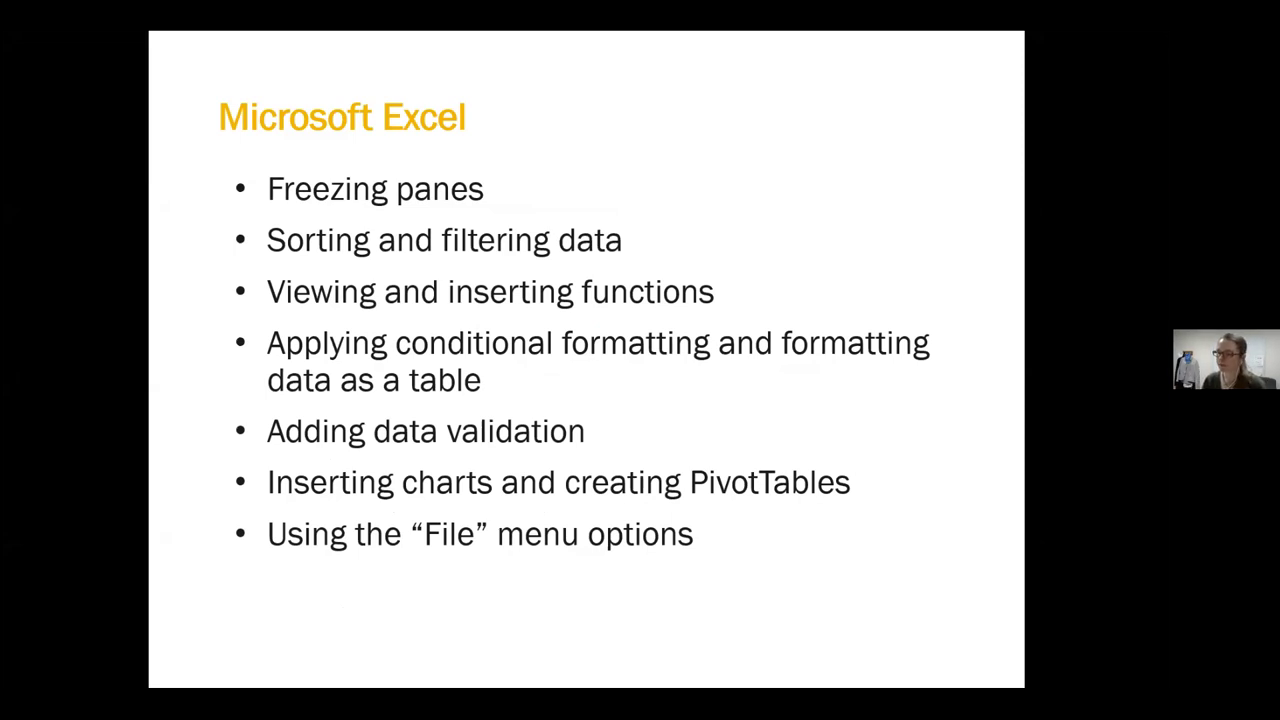
- Switch to the GSE_PracticeSampleWorkbook in Excel and look over the rows and columns of the UI-OAPF_FundedApplicationData sheet
{"action": "key", "text": "alt+Tab"}
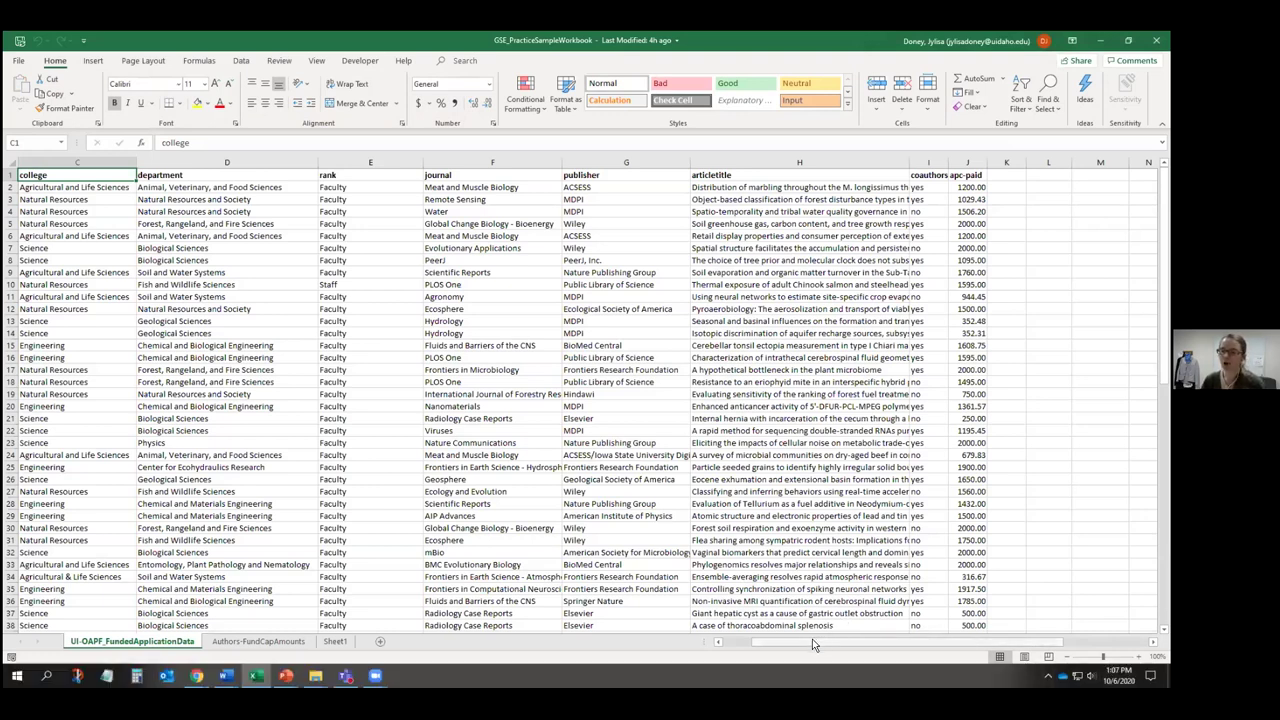
{"action": "scroll", "coordinate": [812, 639], "scroll_direction": "left", "scroll_amount": 2}
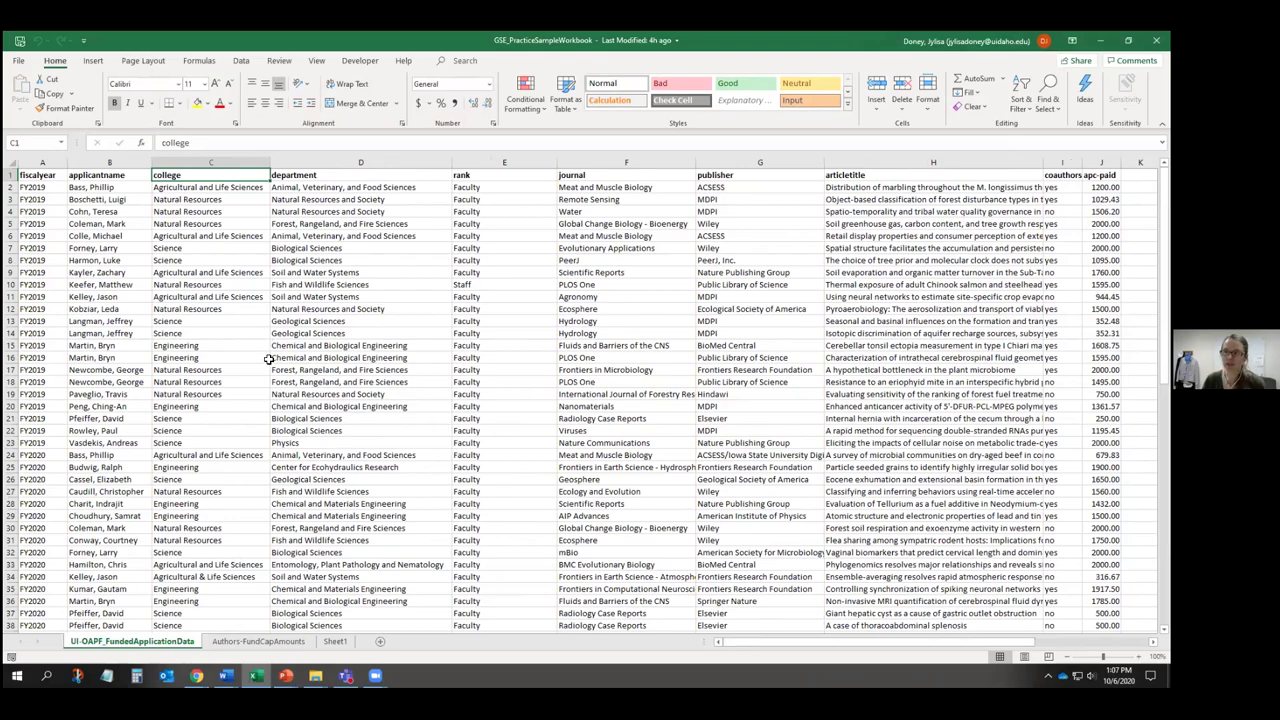
{"action": "scroll", "coordinate": [268, 360], "scroll_direction": "down", "scroll_amount": 3}
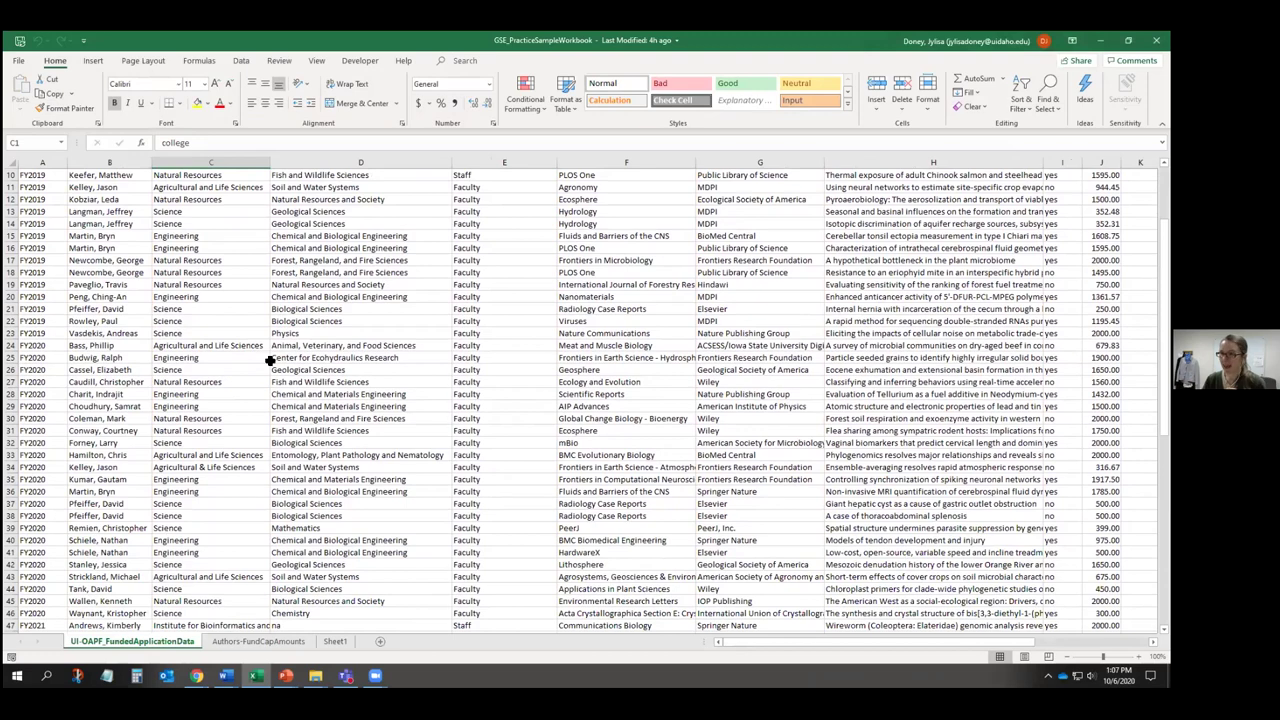
{"action": "scroll", "coordinate": [268, 360], "scroll_direction": "up", "scroll_amount": 3}
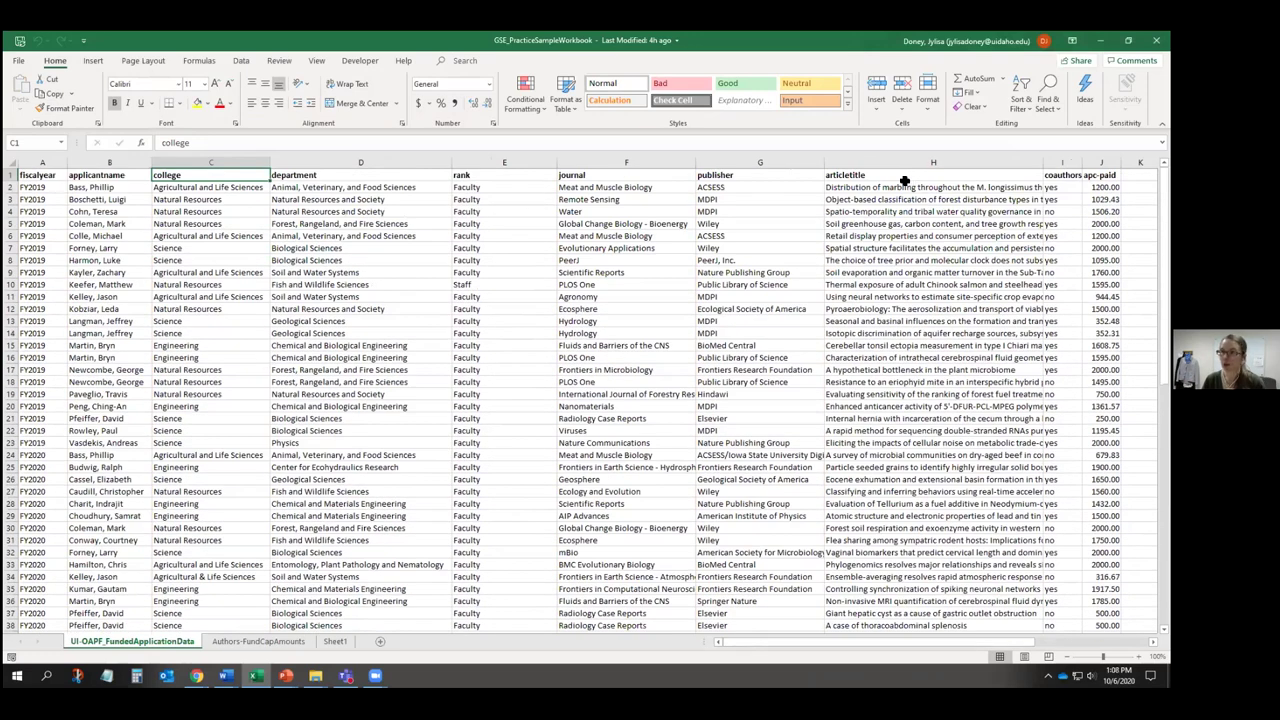
{"action": "left_click_drag", "start_coordinate": [836, 644], "coordinate": [870, 651]}
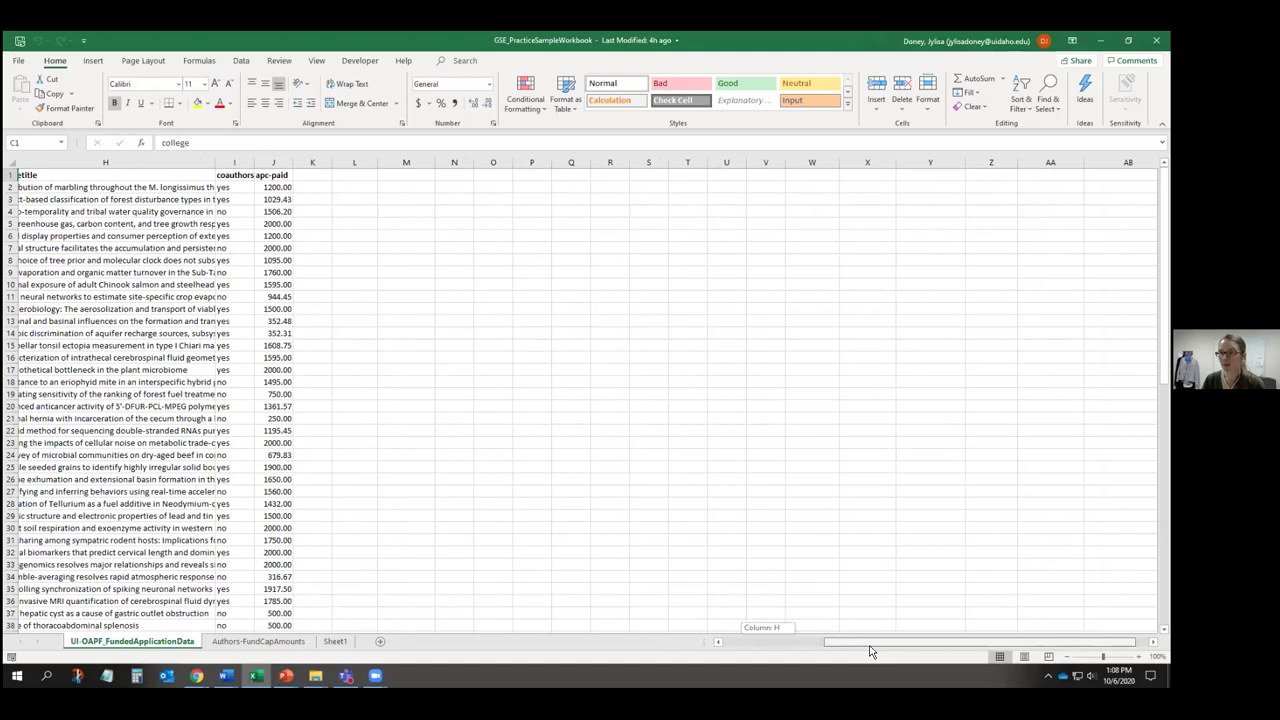
{"action": "left_click_drag", "start_coordinate": [783, 652], "coordinate": [200, 203]}
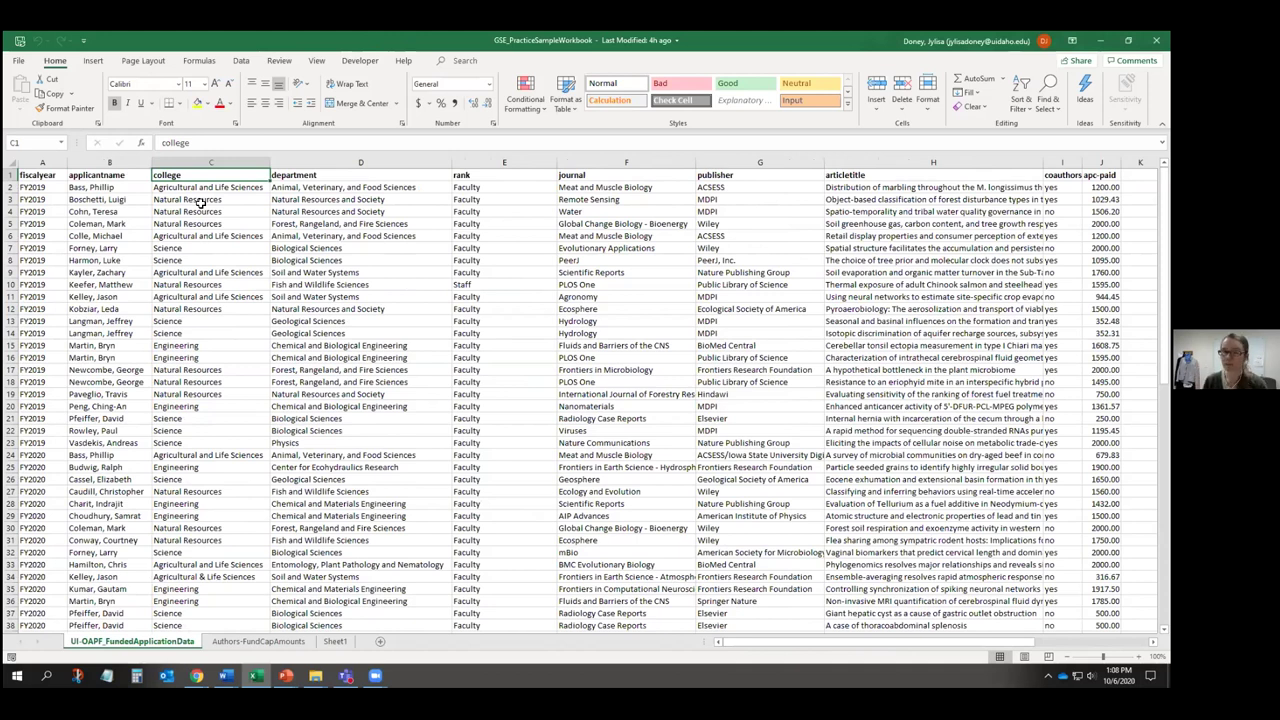
- Freeze the panes at cell C2 so the header row and the fiscalyear and applicantname columns stay visible while scrolling
{"action": "left_click", "coordinate": [318, 62]}
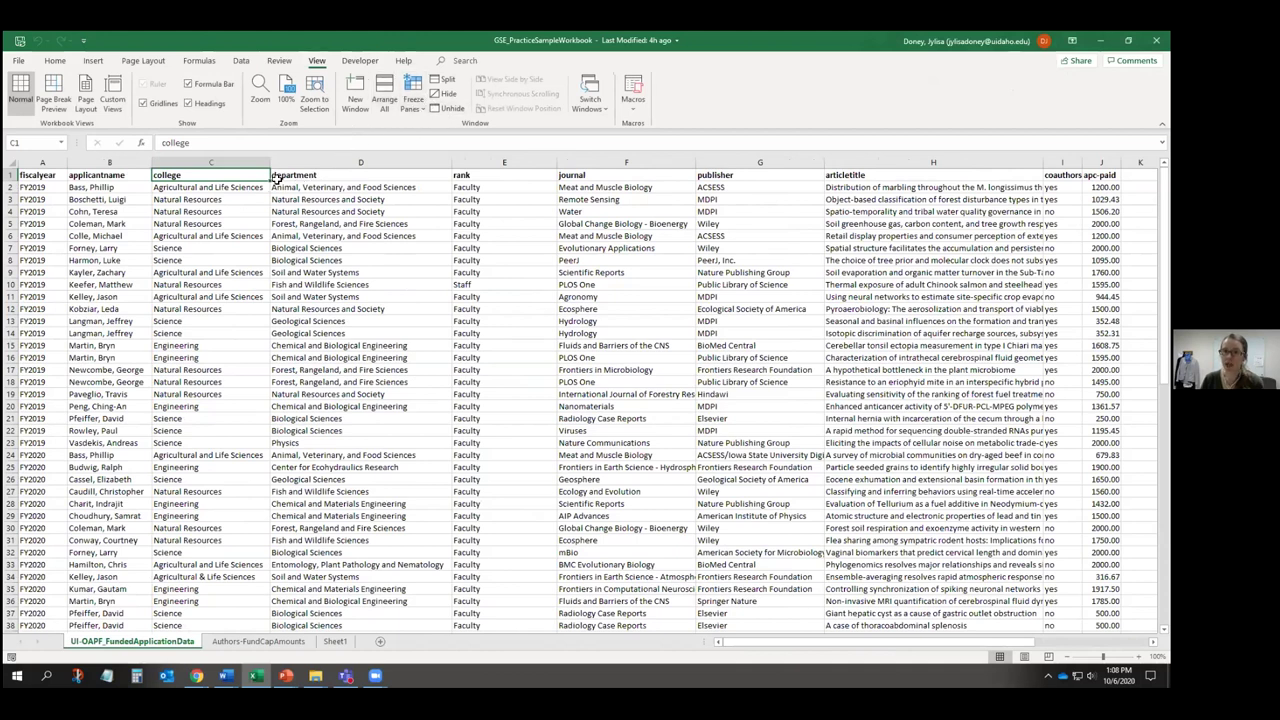
{"action": "left_click", "coordinate": [230, 199]}
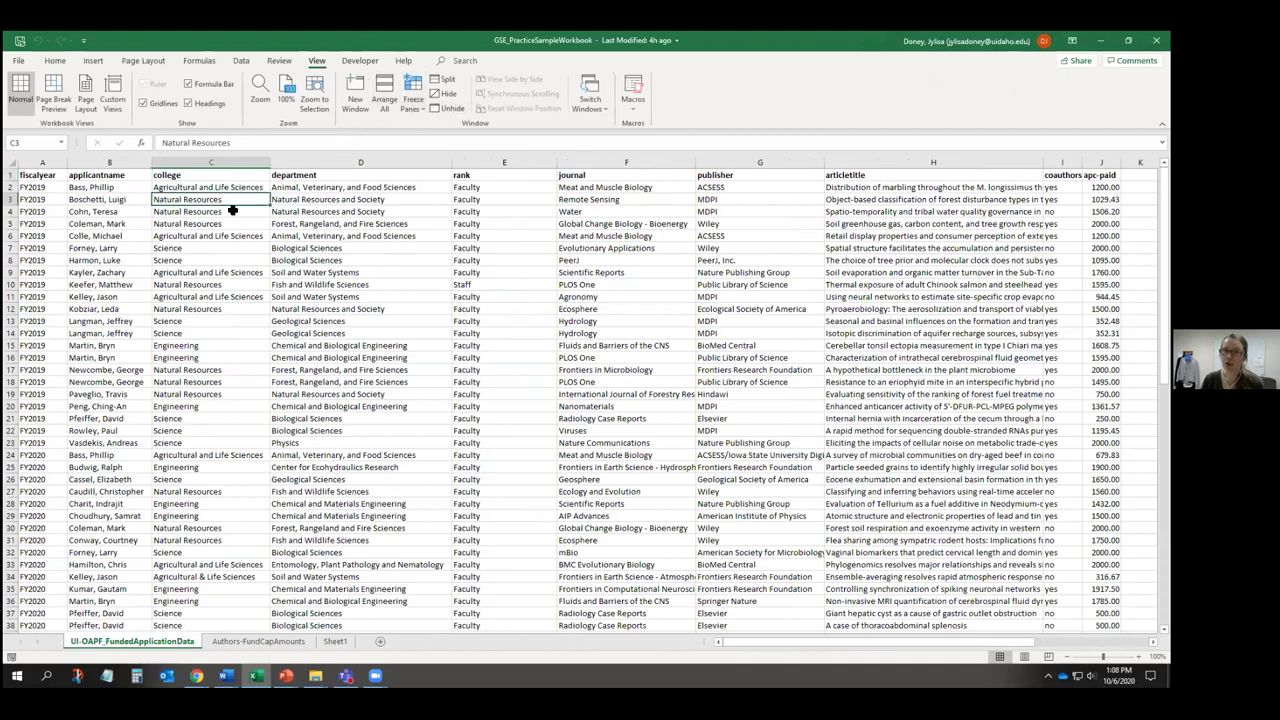
{"action": "left_click", "coordinate": [190, 188]}
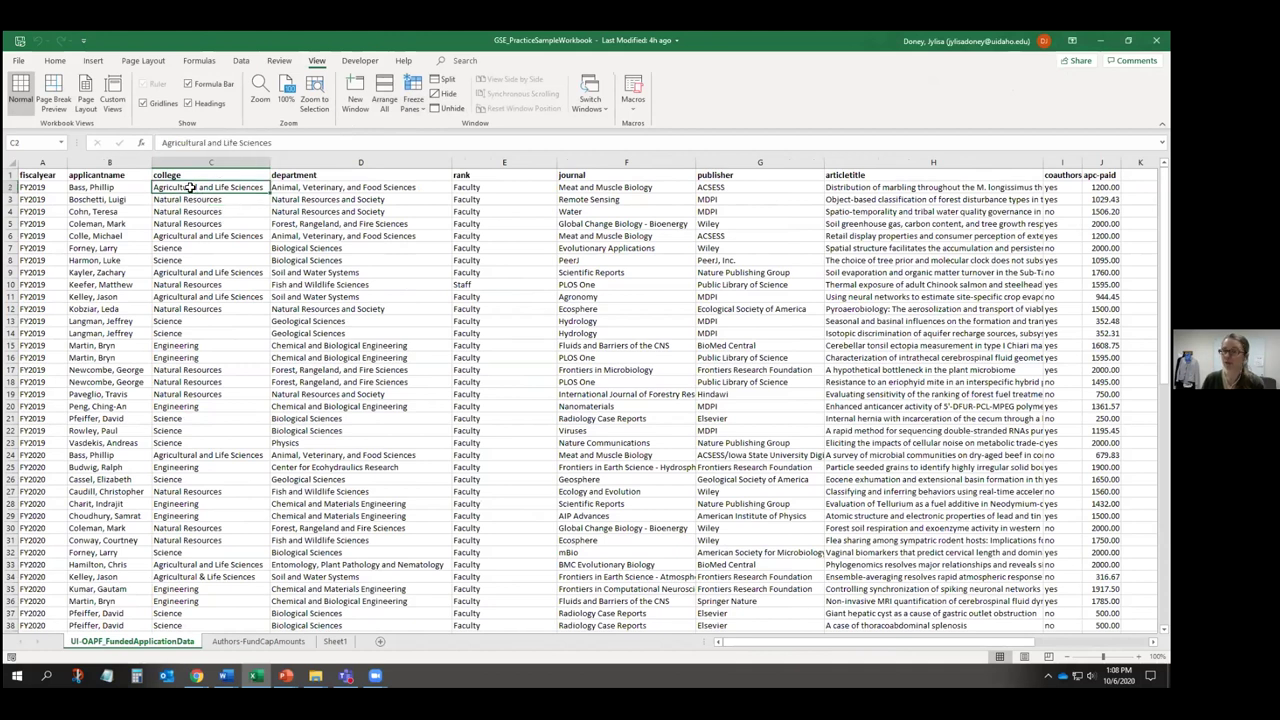
{"action": "left_click", "coordinate": [410, 112]}
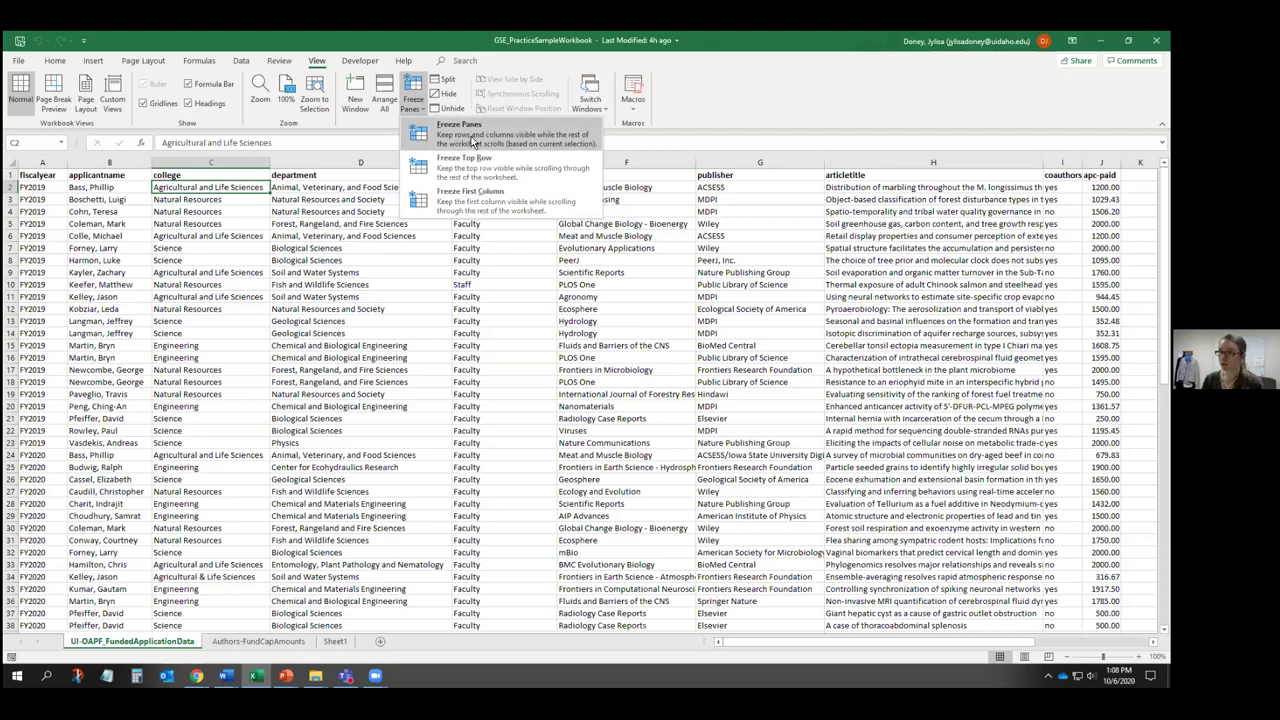
{"action": "left_click", "coordinate": [200, 238]}
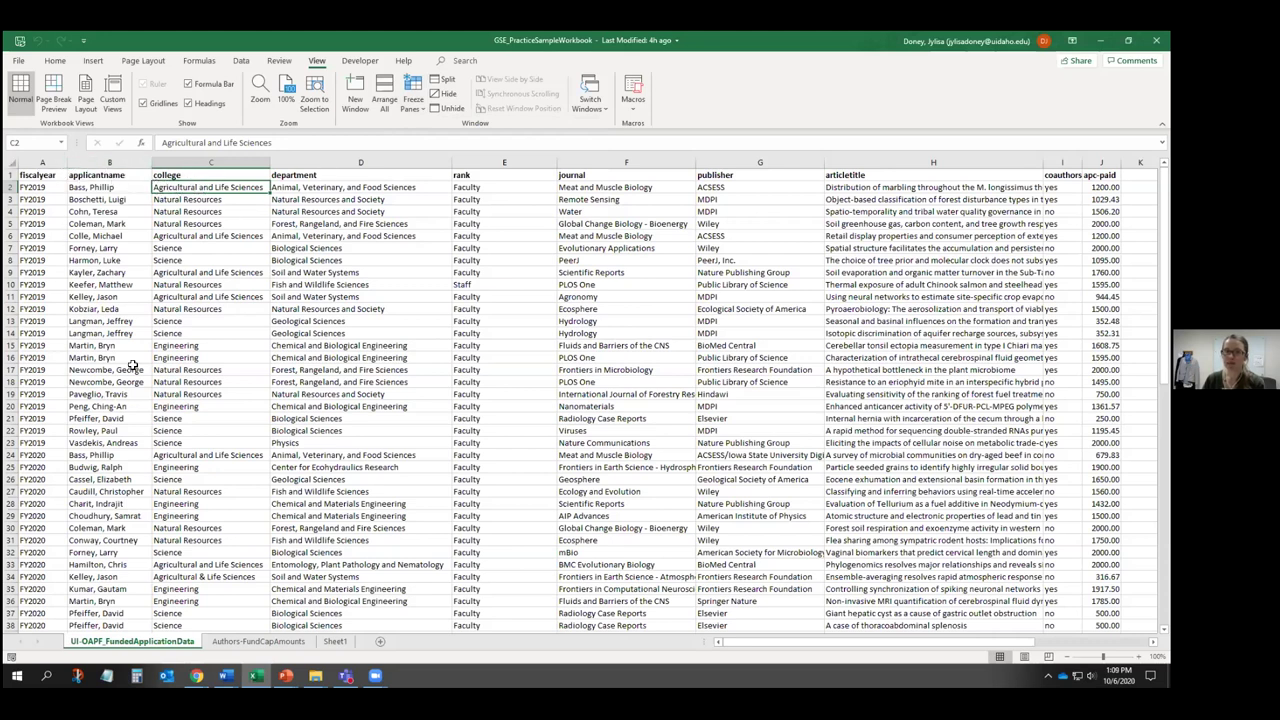
{"action": "left_click", "coordinate": [411, 100]}
{"action": "left_click", "coordinate": [444, 135]}
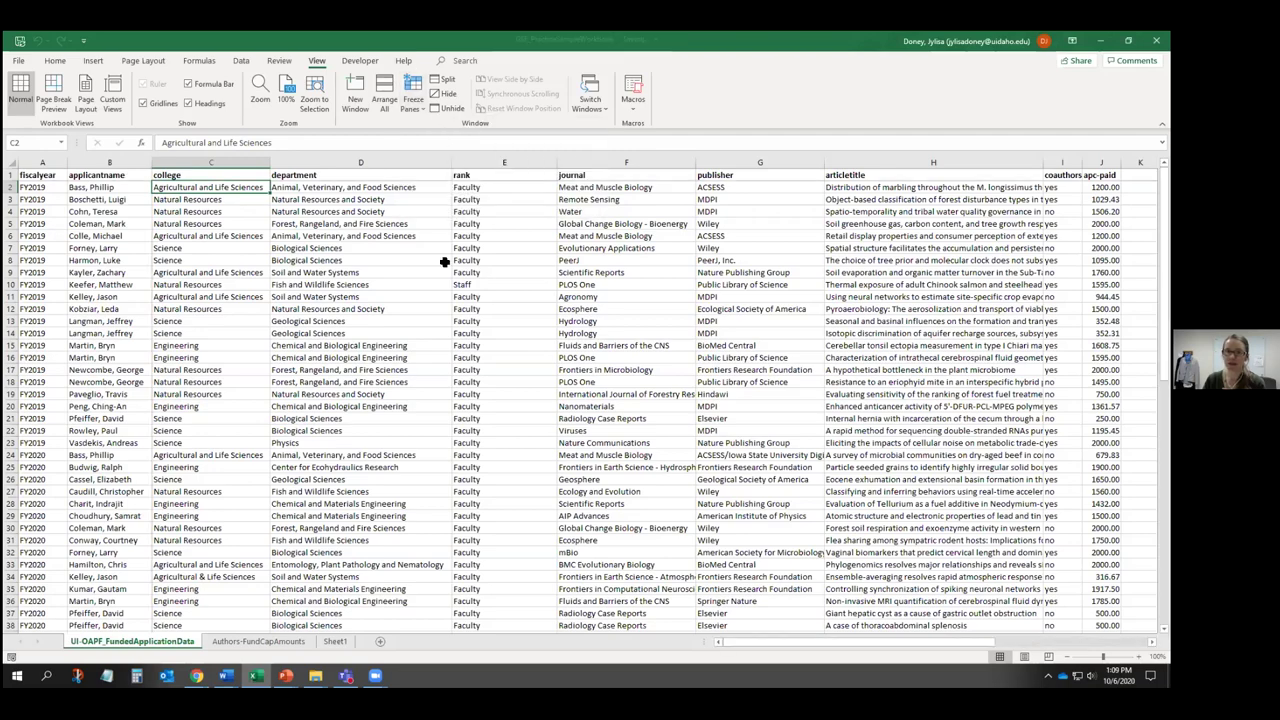
{"action": "scroll", "coordinate": [198, 212], "scroll_direction": "down", "scroll_amount": 2}
{"action": "scroll", "coordinate": [198, 212], "scroll_direction": "down", "scroll_amount": 2}
{"action": "scroll", "coordinate": [198, 212], "scroll_direction": "up", "scroll_amount": 4}
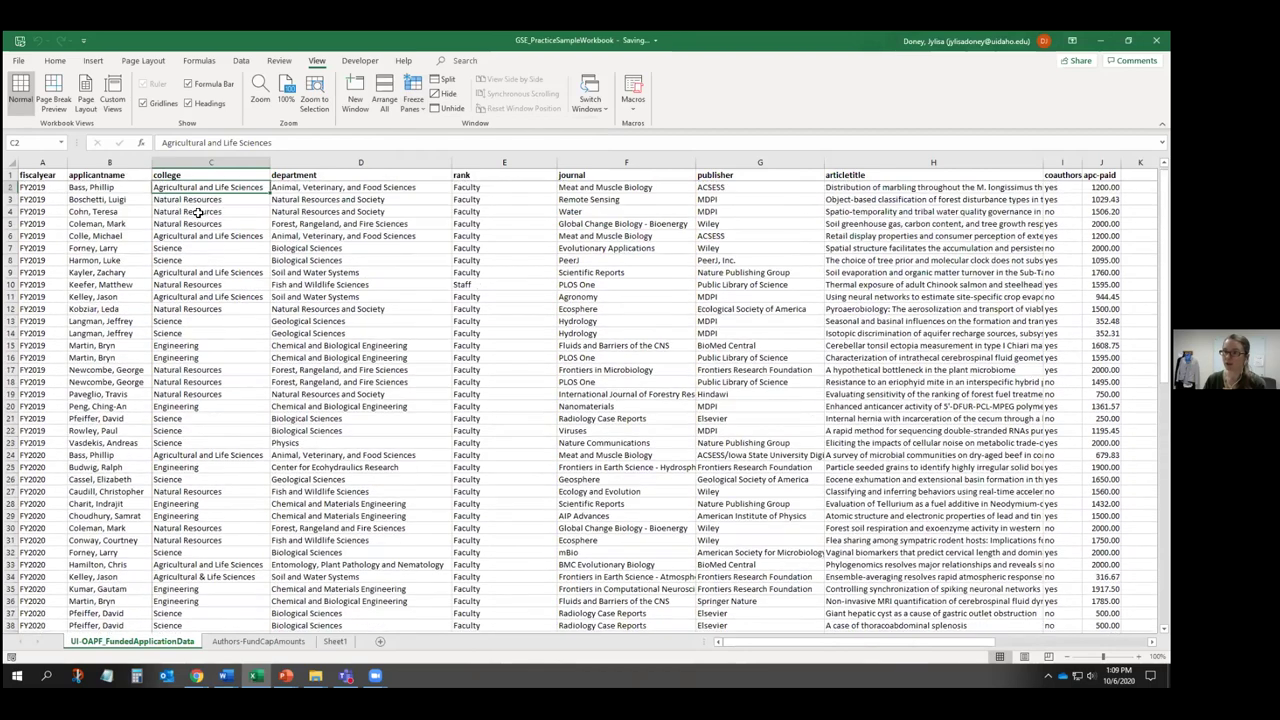
{"action": "mouse_move", "coordinate": [720, 640]}
{"action": "left_mouse_down"}
{"action": "mouse_move", "coordinate": [799, 643]}
{"action": "mouse_move", "coordinate": [745, 643]}
{"action": "left_mouse_up"}
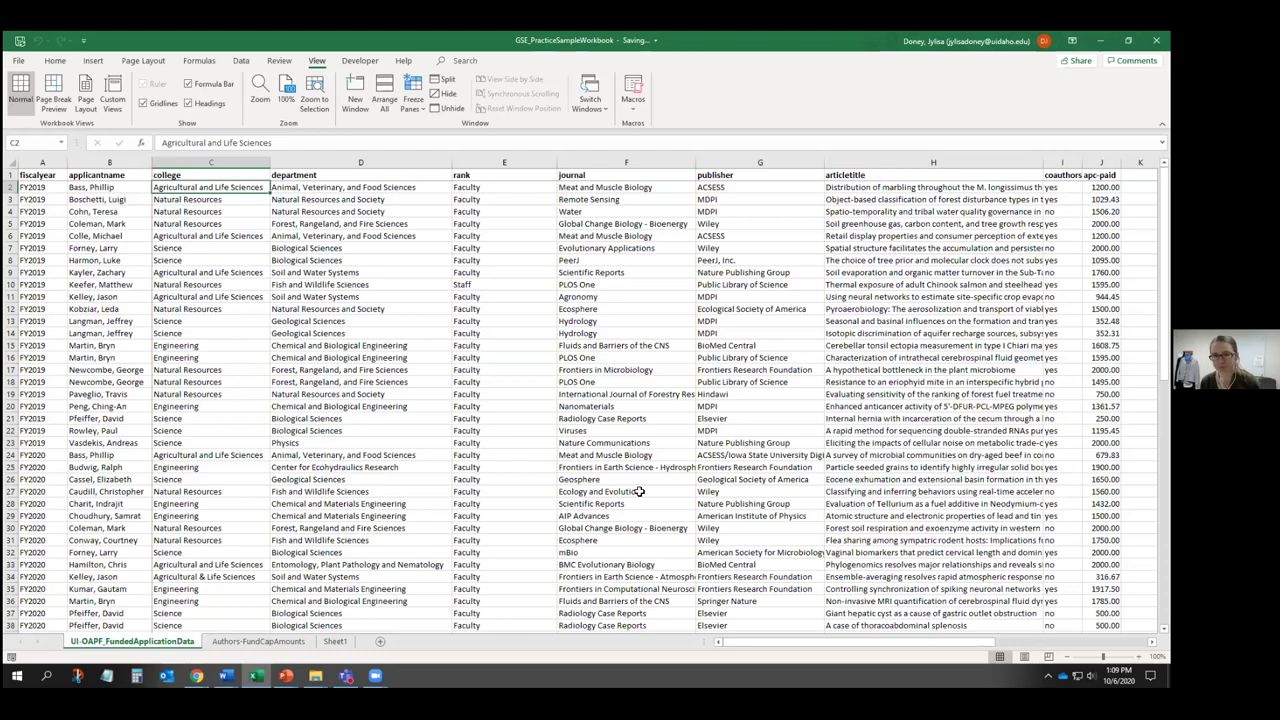
- Sort the data by the college column from A to Z, expanding the selection so whole rows move together
{"action": "left_click", "coordinate": [48, 175]}
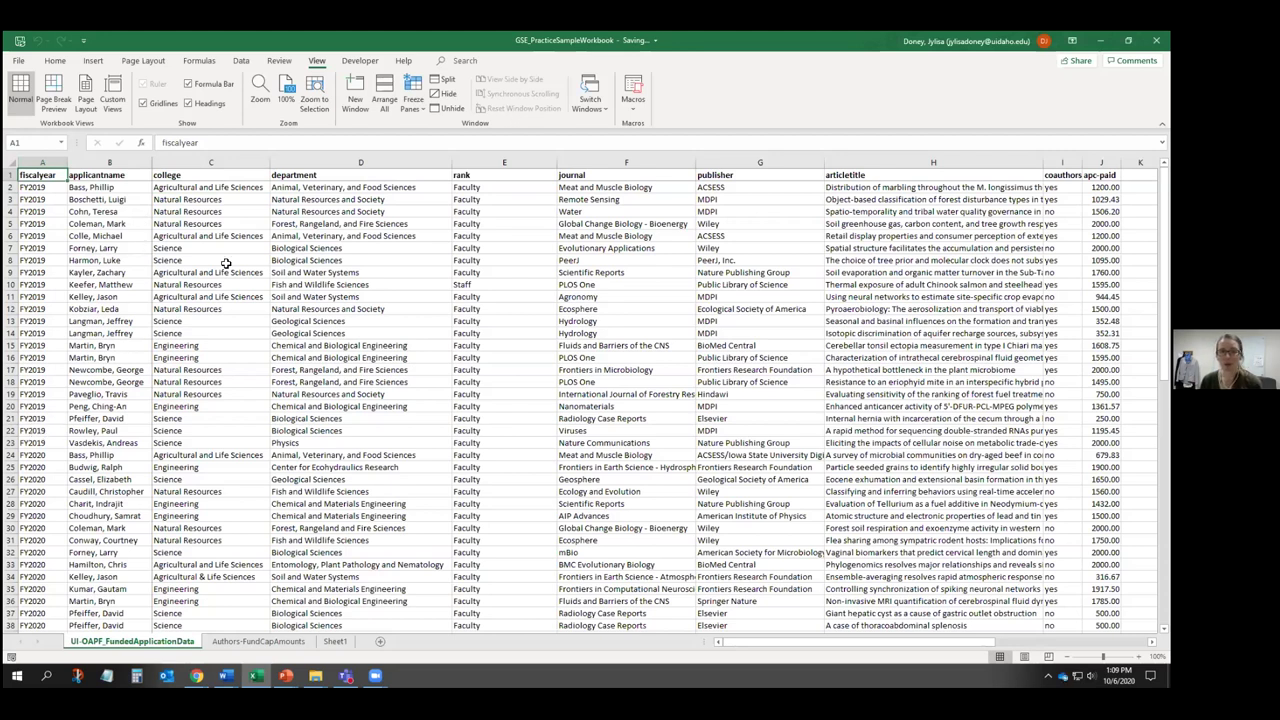
{"action": "left_click", "coordinate": [249, 65]}
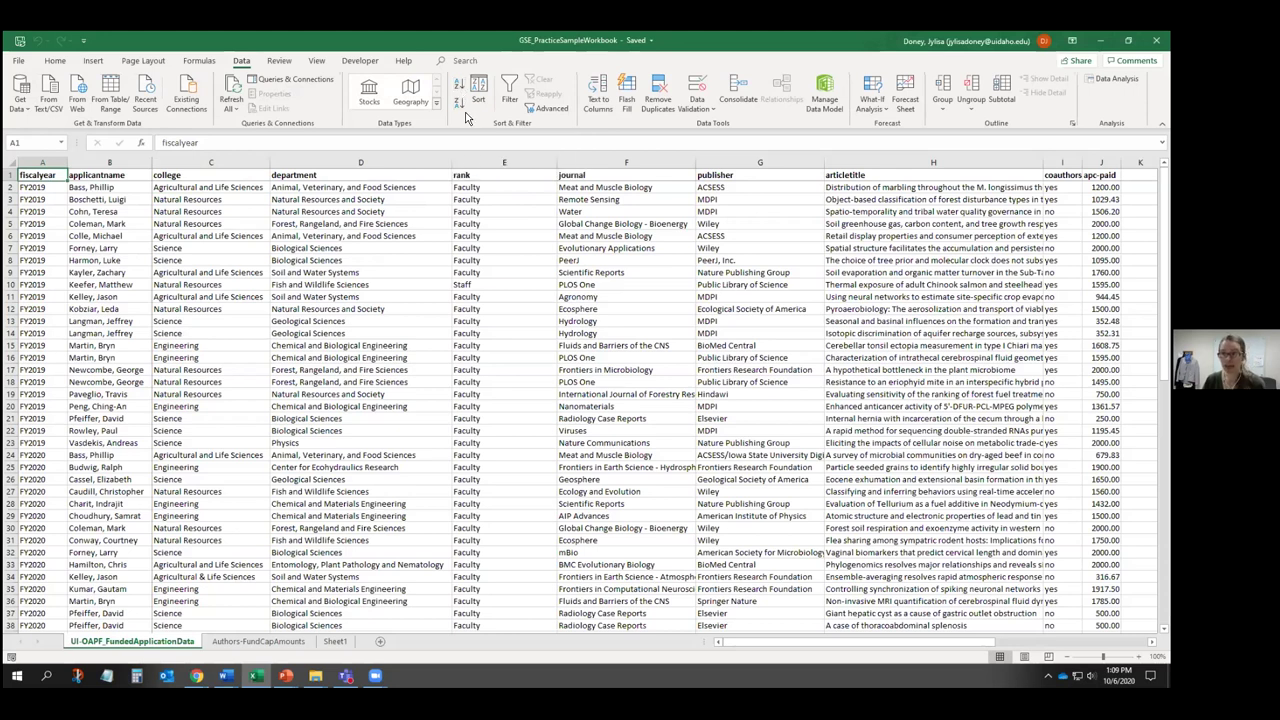
{"action": "left_click", "coordinate": [194, 174]}
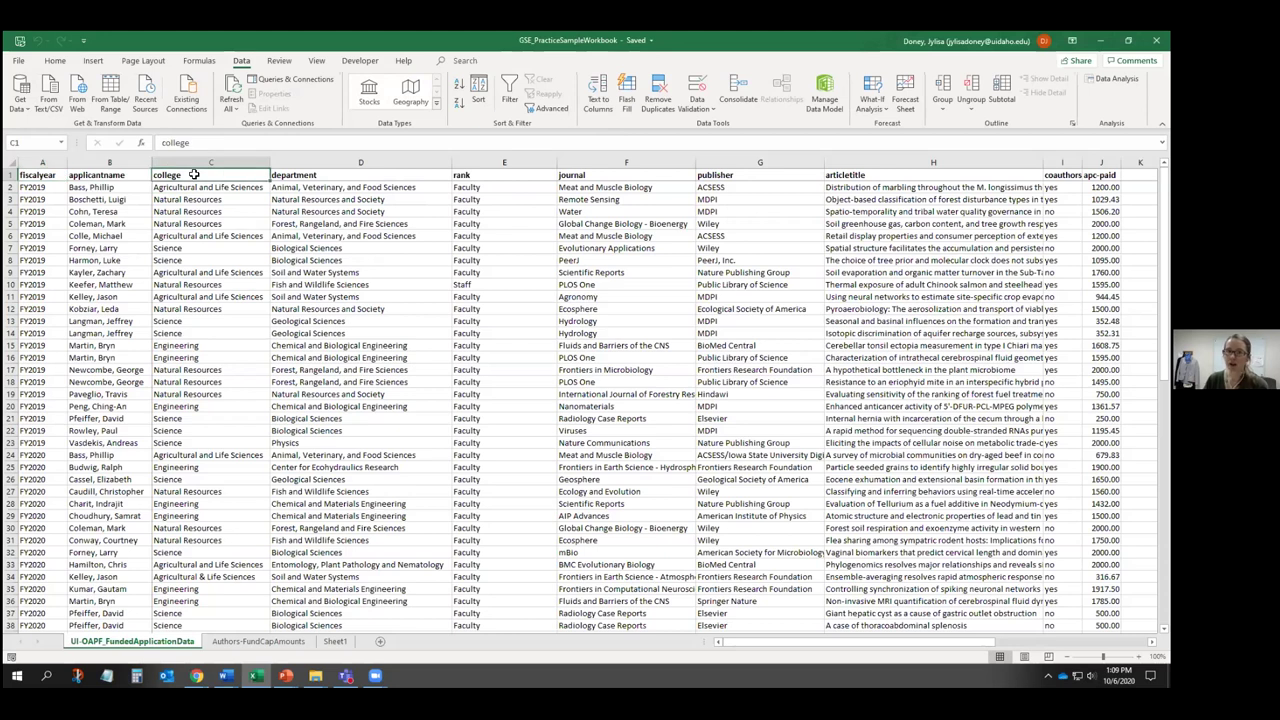
{"action": "left_click", "coordinate": [220, 160]}
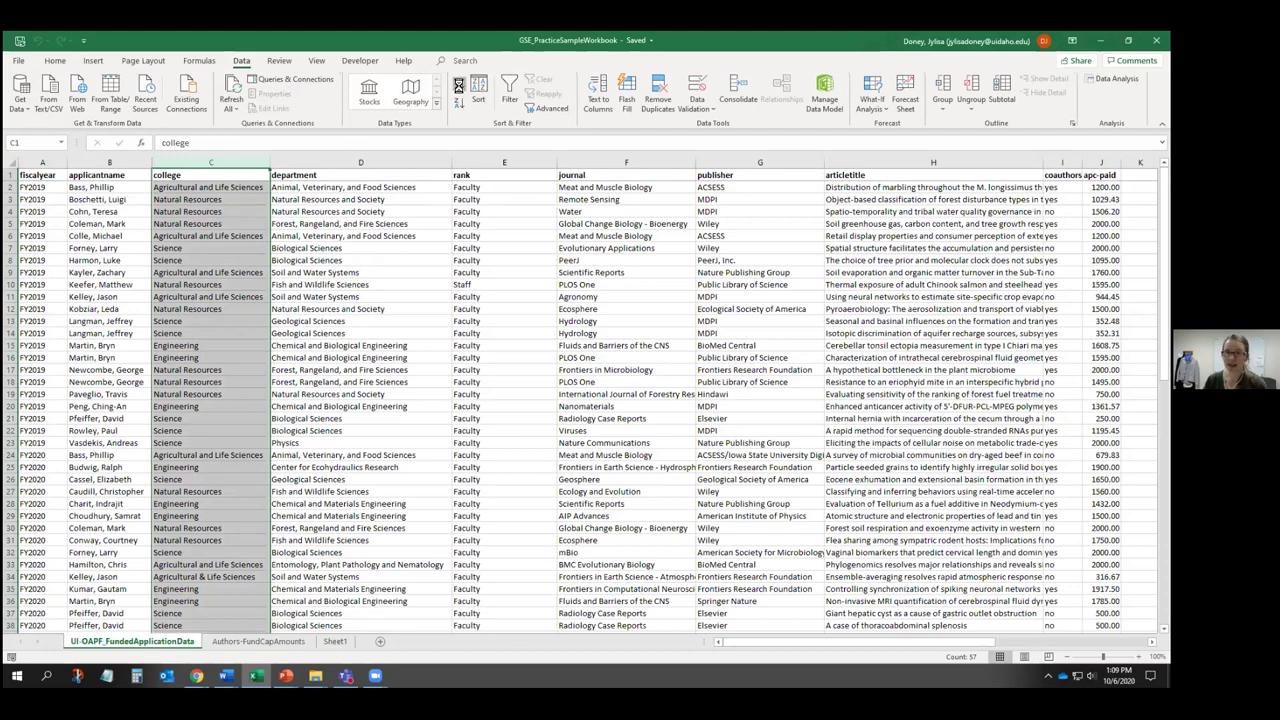
{"action": "left_click", "coordinate": [459, 83]}
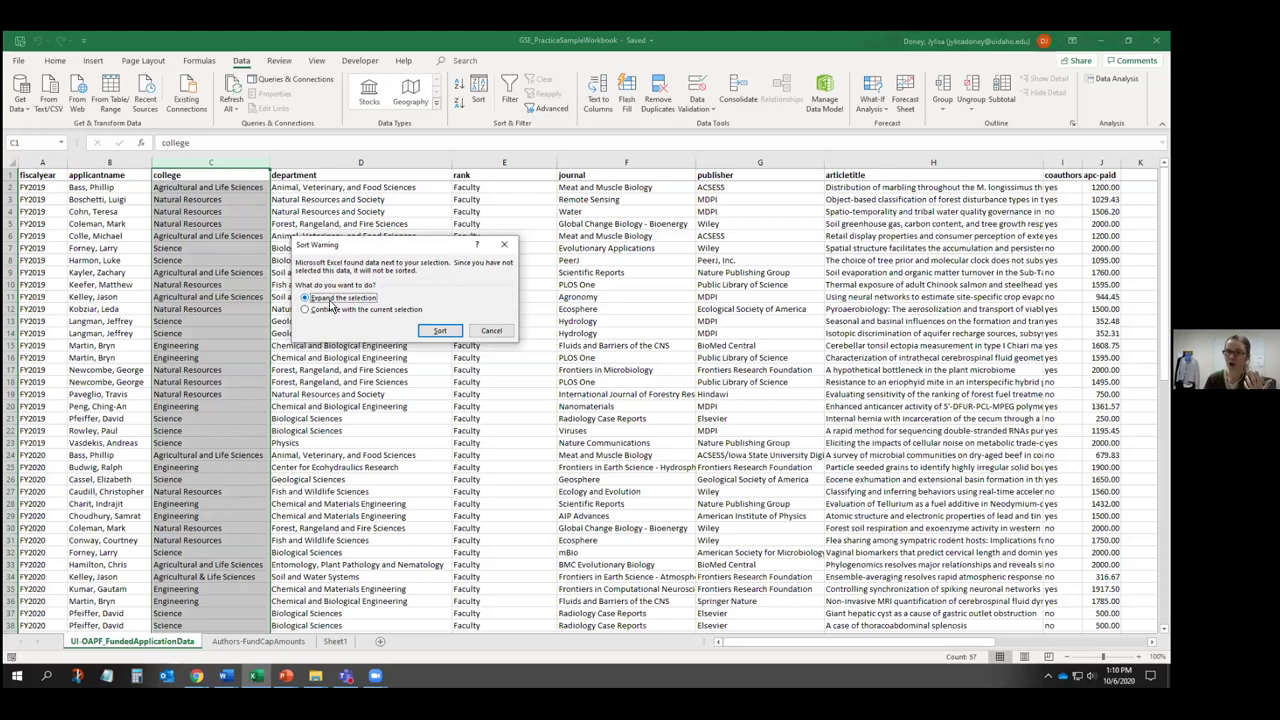
{"action": "left_click", "coordinate": [456, 329]}
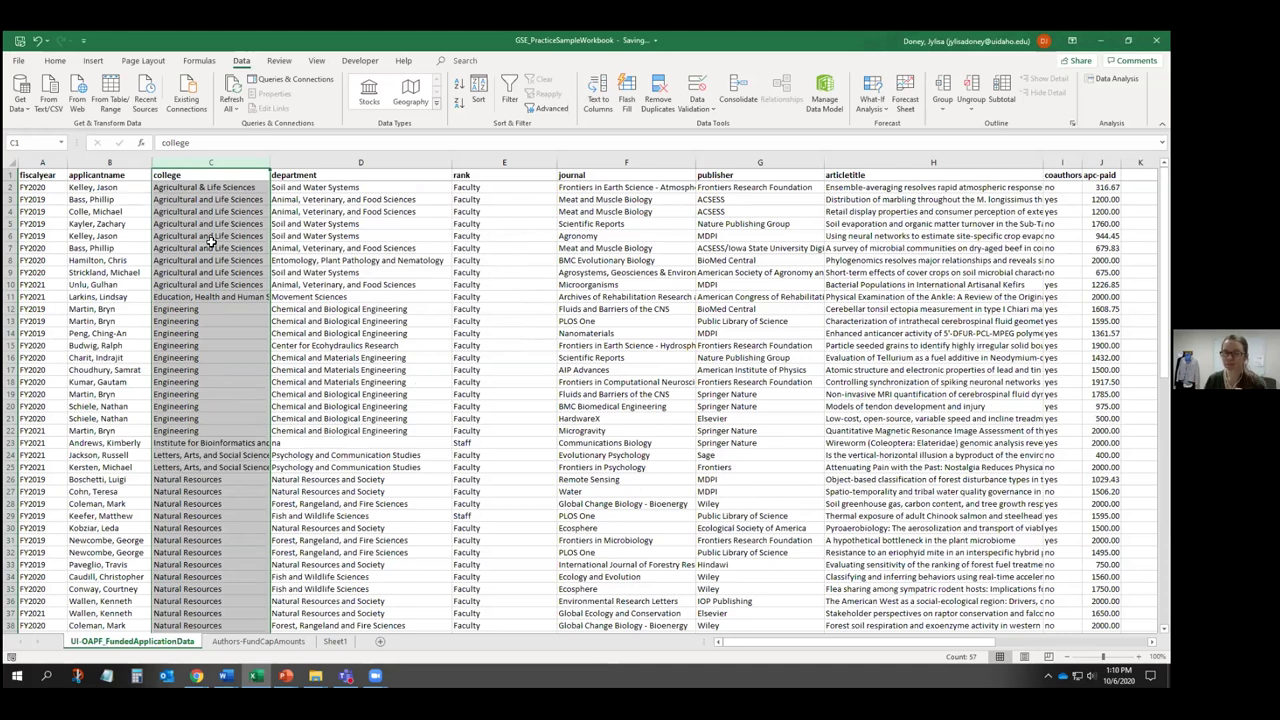
- Apply a custom sort by college, with applicantname added as a second level, both in A to Z order
{"action": "left_click", "coordinate": [45, 175]}
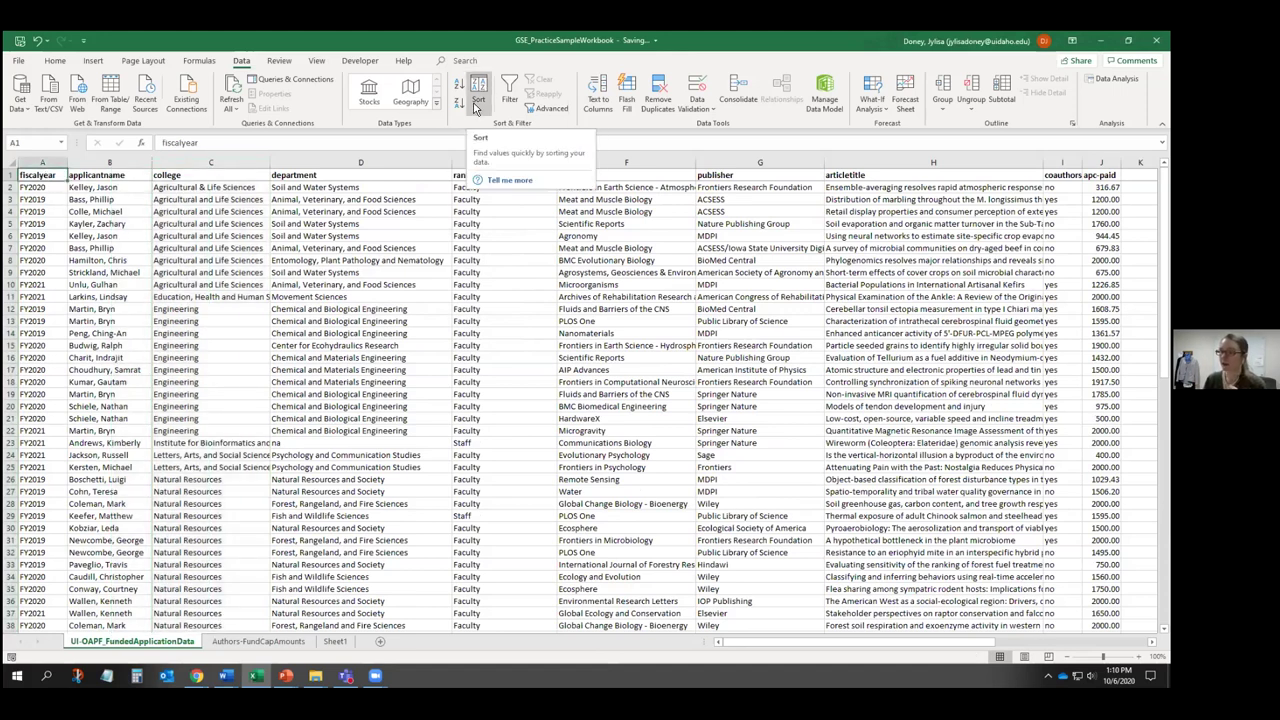
{"action": "left_click", "coordinate": [476, 108]}
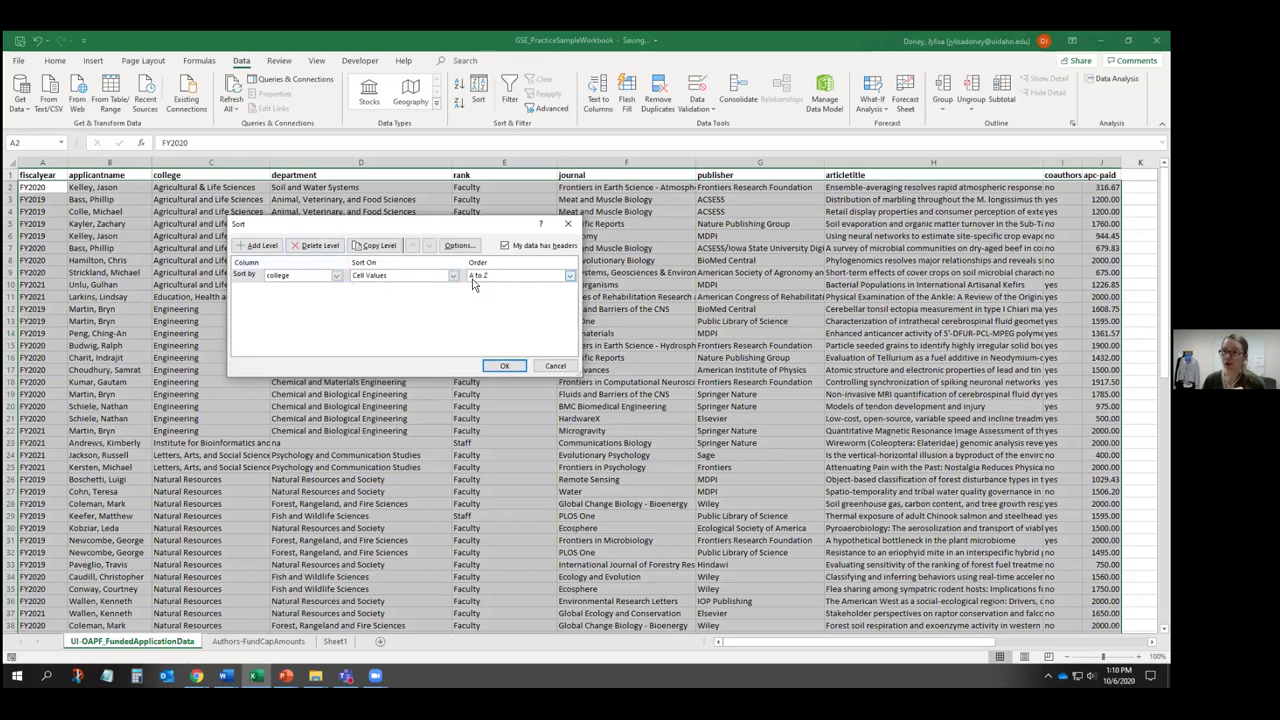
{"action": "left_click", "coordinate": [262, 250]}
{"action": "left_click", "coordinate": [300, 289]}
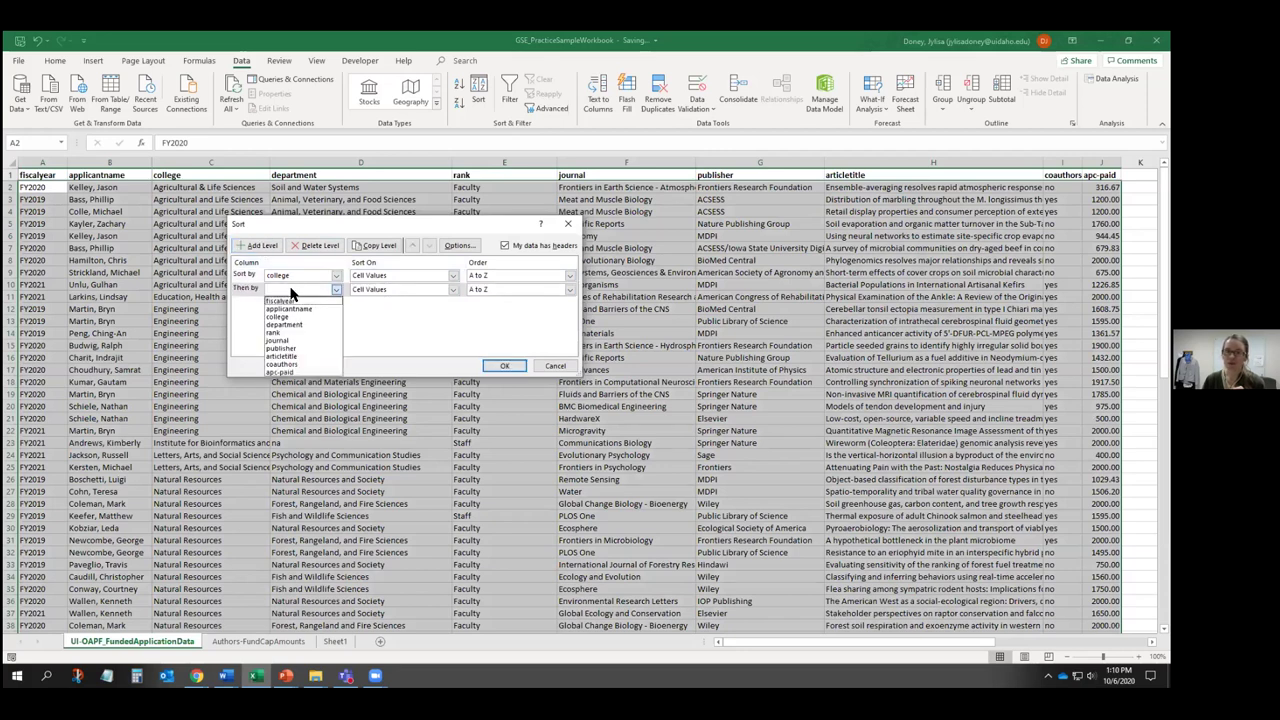
{"action": "left_click", "coordinate": [298, 299]}
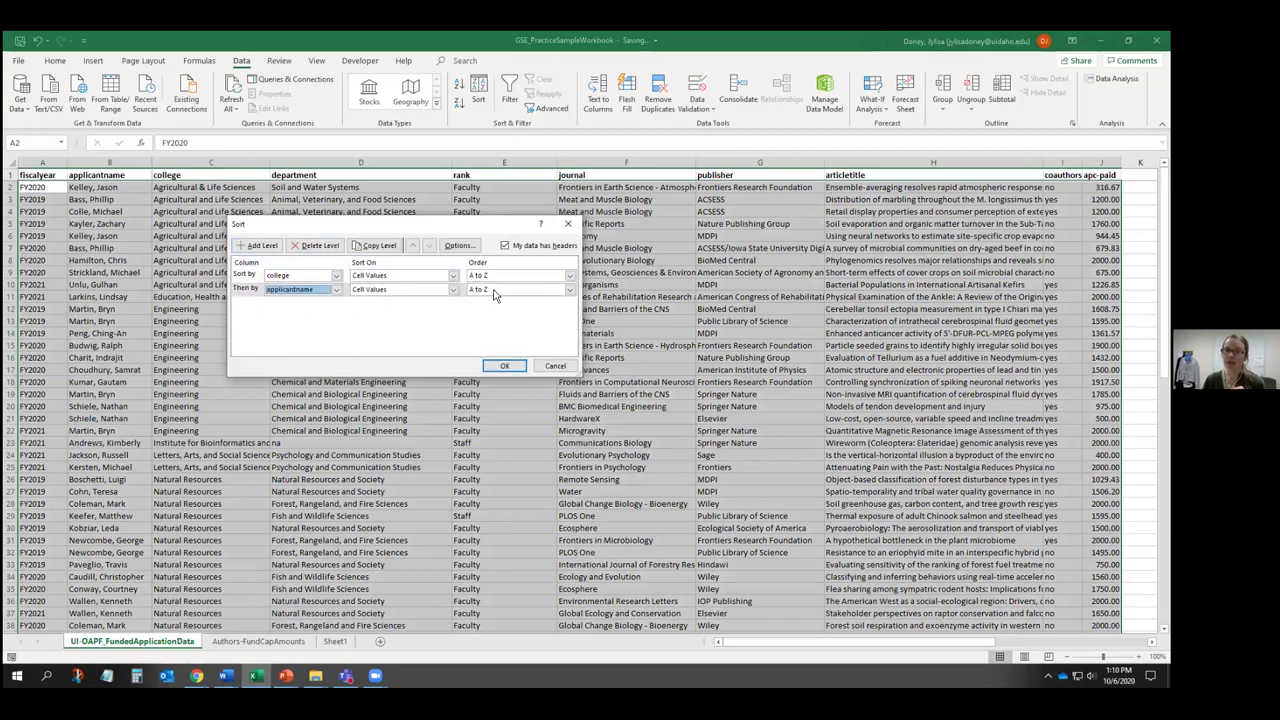
{"action": "left_click", "coordinate": [508, 365]}
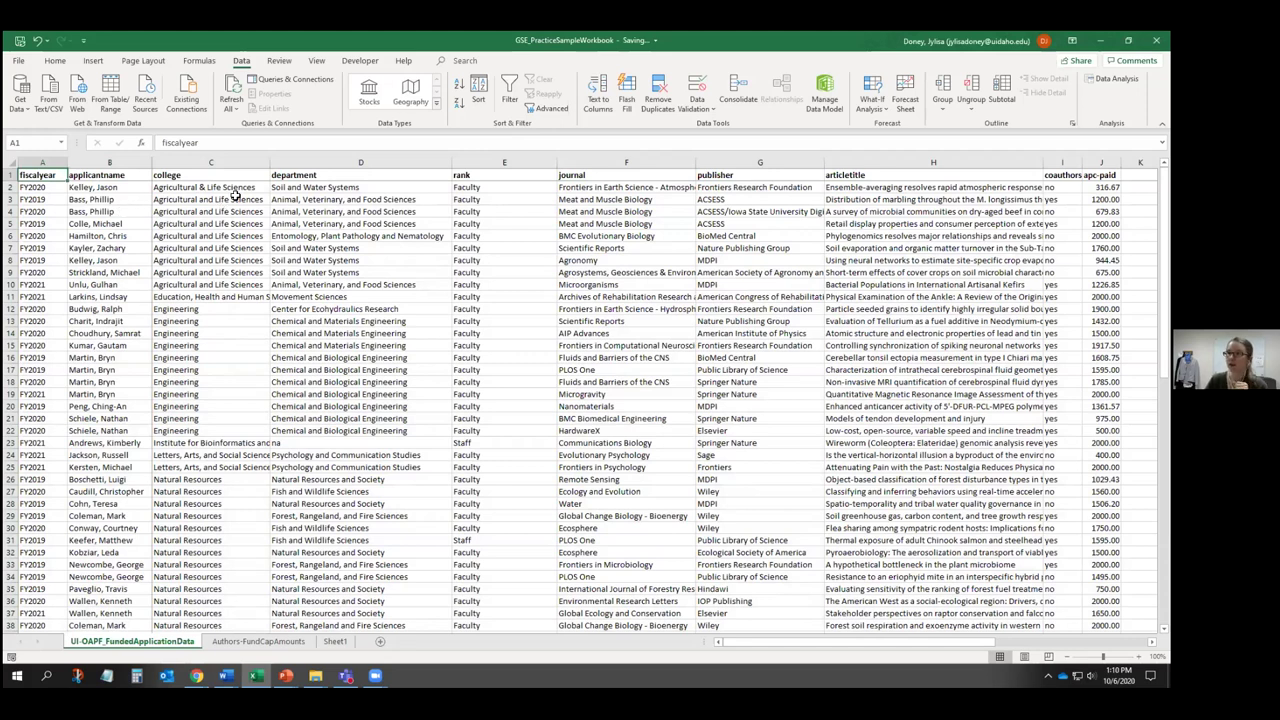
- Add filters to the header row and filter the department column to show only Physics
{"action": "left_click", "coordinate": [512, 100]}
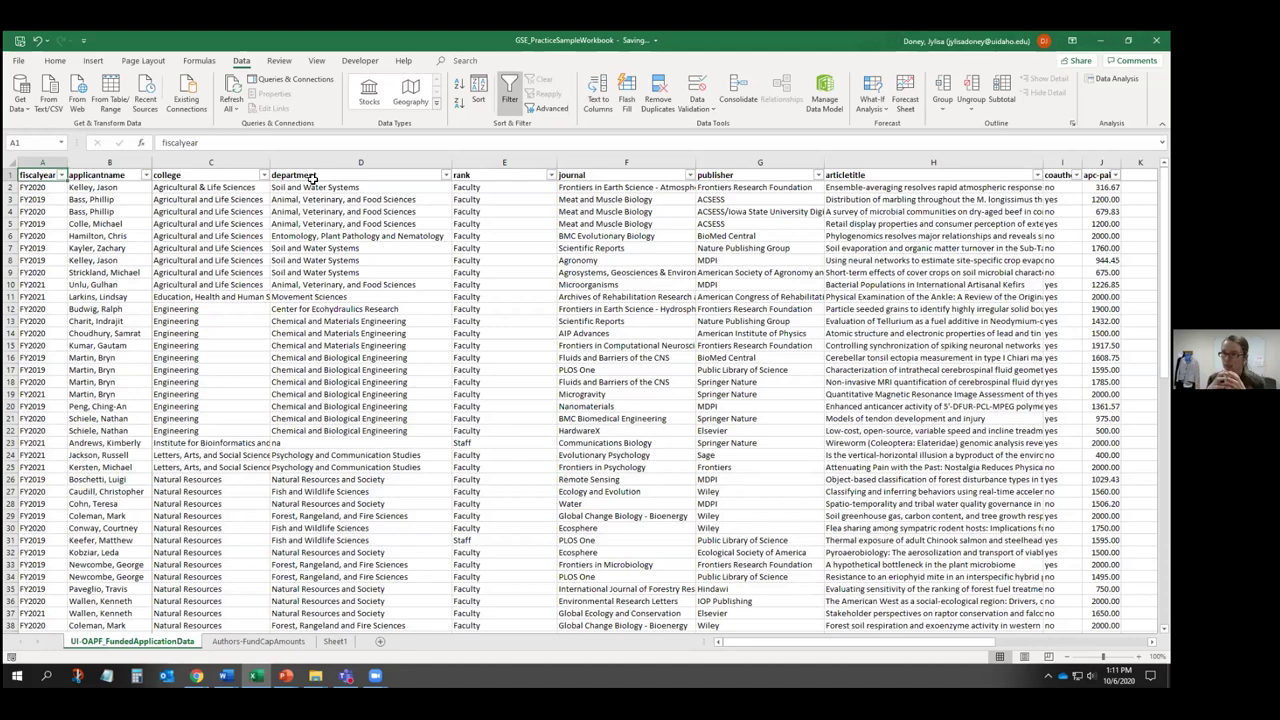
{"action": "left_click", "coordinate": [447, 176]}
{"action": "mouse_move", "coordinate": [439, 316]}
{"action": "left_mouse_down"}
{"action": "mouse_move", "coordinate": [446, 366]}
{"action": "mouse_move", "coordinate": [441, 304]}
{"action": "left_mouse_up"}
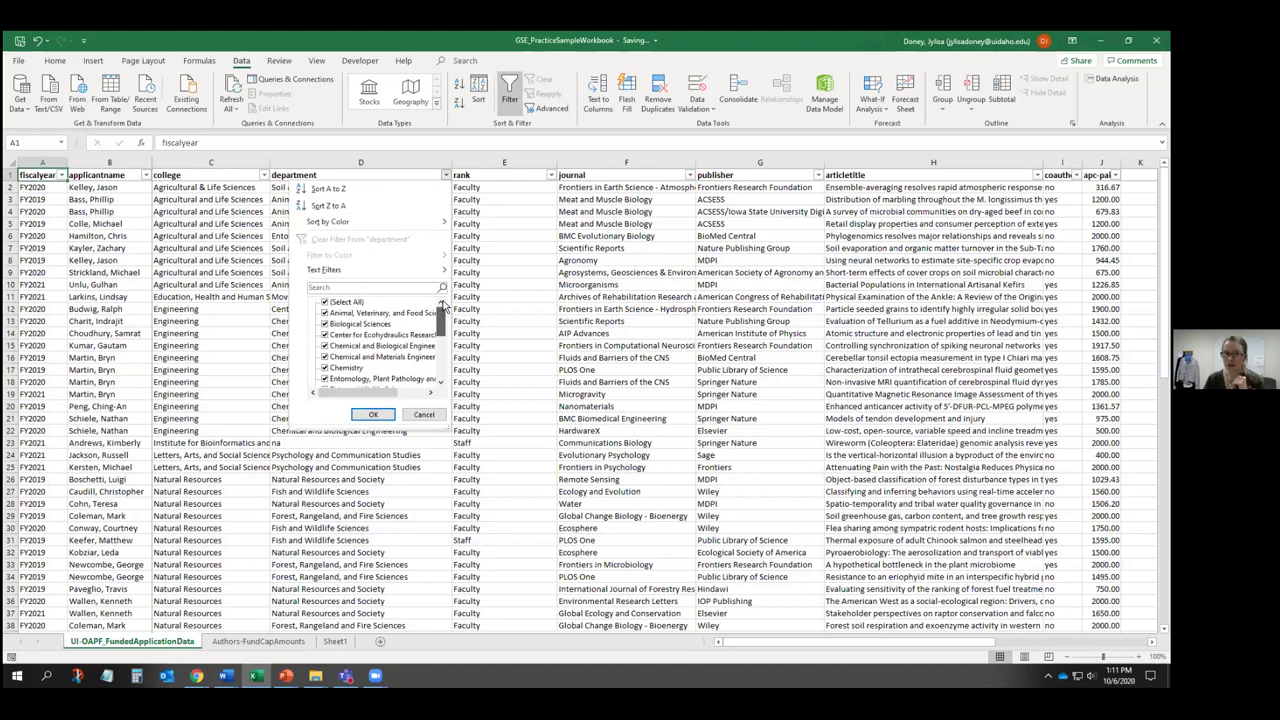
{"action": "left_click", "coordinate": [325, 305]}
{"action": "left_click_drag", "start_coordinate": [436, 316], "coordinate": [438, 360]}
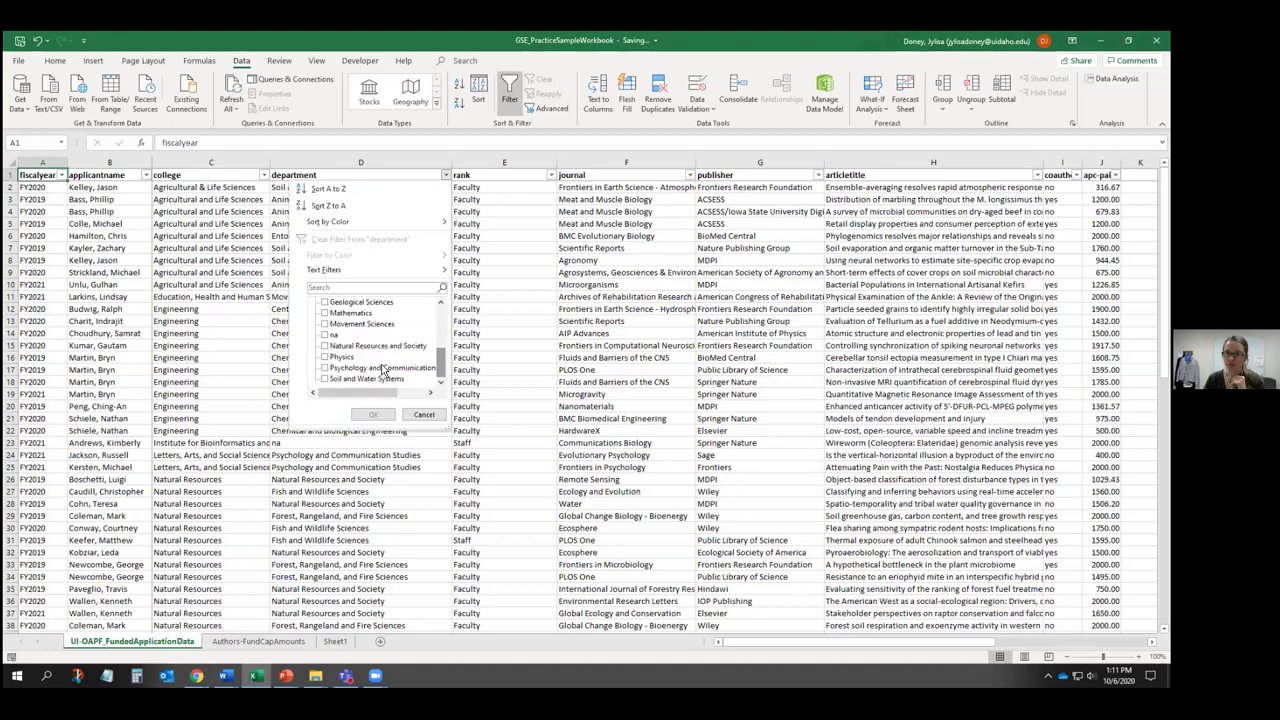
{"action": "left_click", "coordinate": [325, 358]}
{"action": "left_click", "coordinate": [373, 414]}
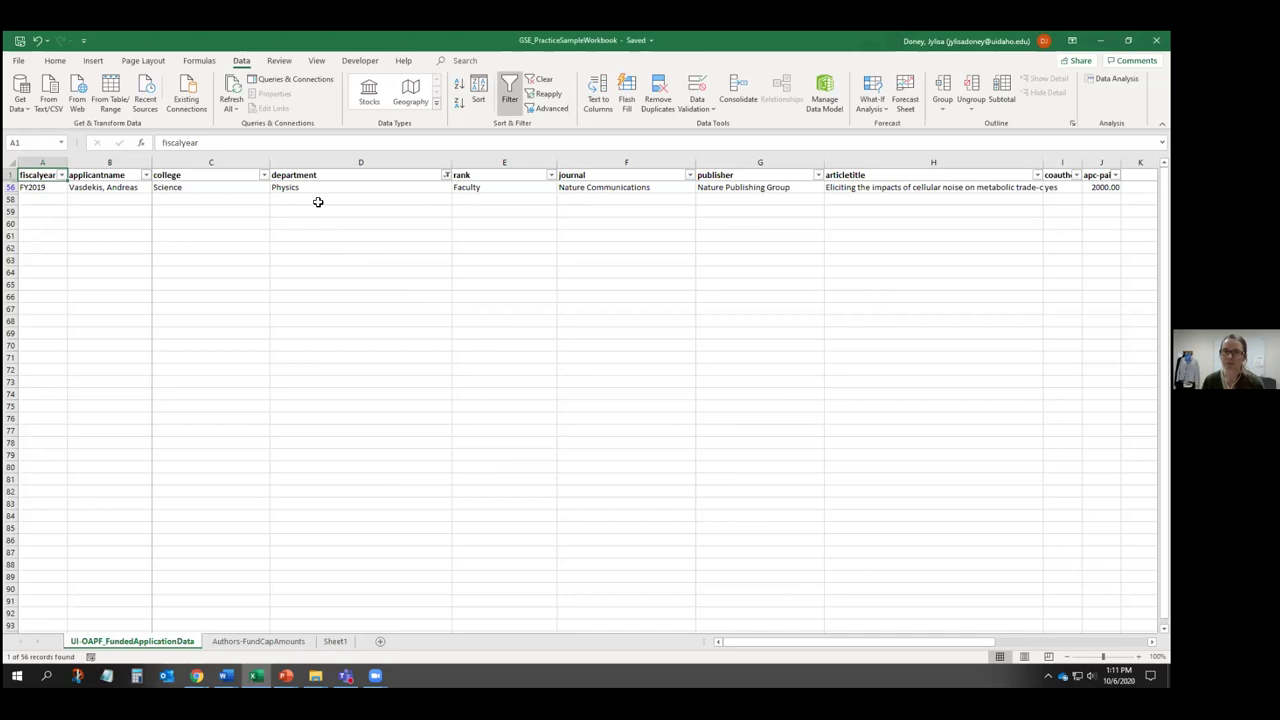
- Reset the department filter to select all departments
{"action": "left_click", "coordinate": [447, 178]}
{"action": "left_click", "coordinate": [326, 303]}
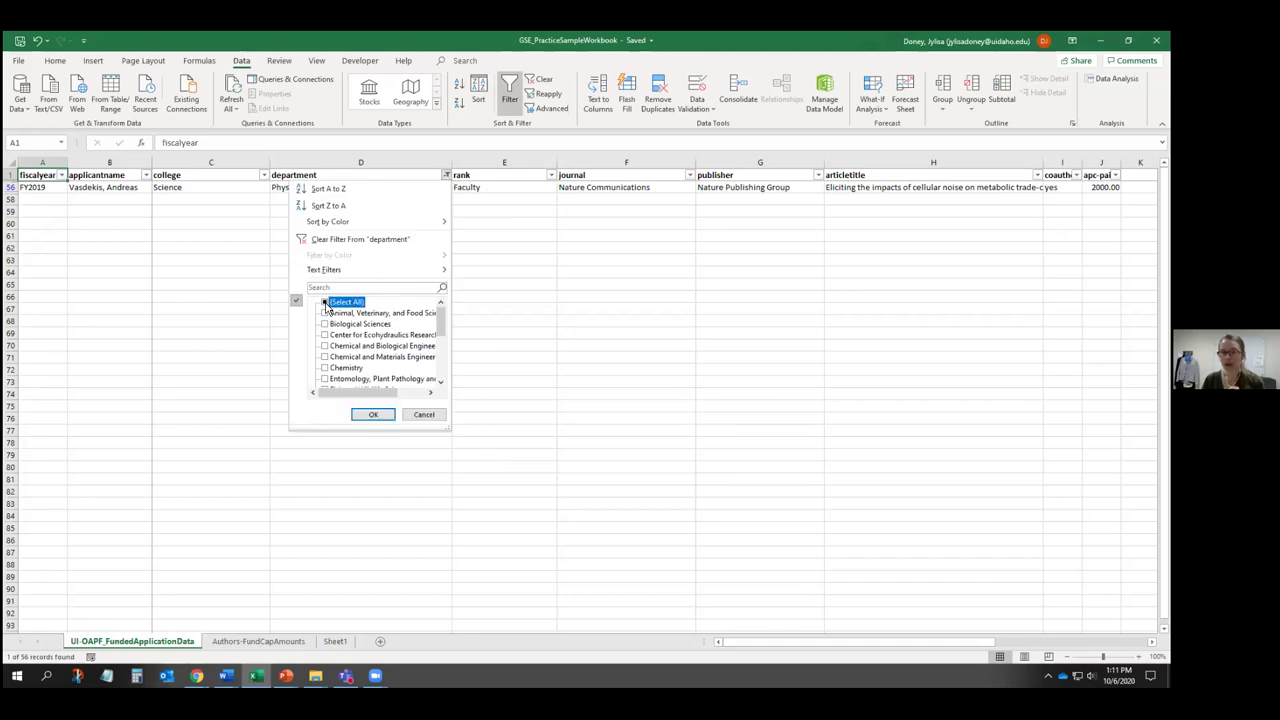
{"action": "left_click", "coordinate": [374, 414]}
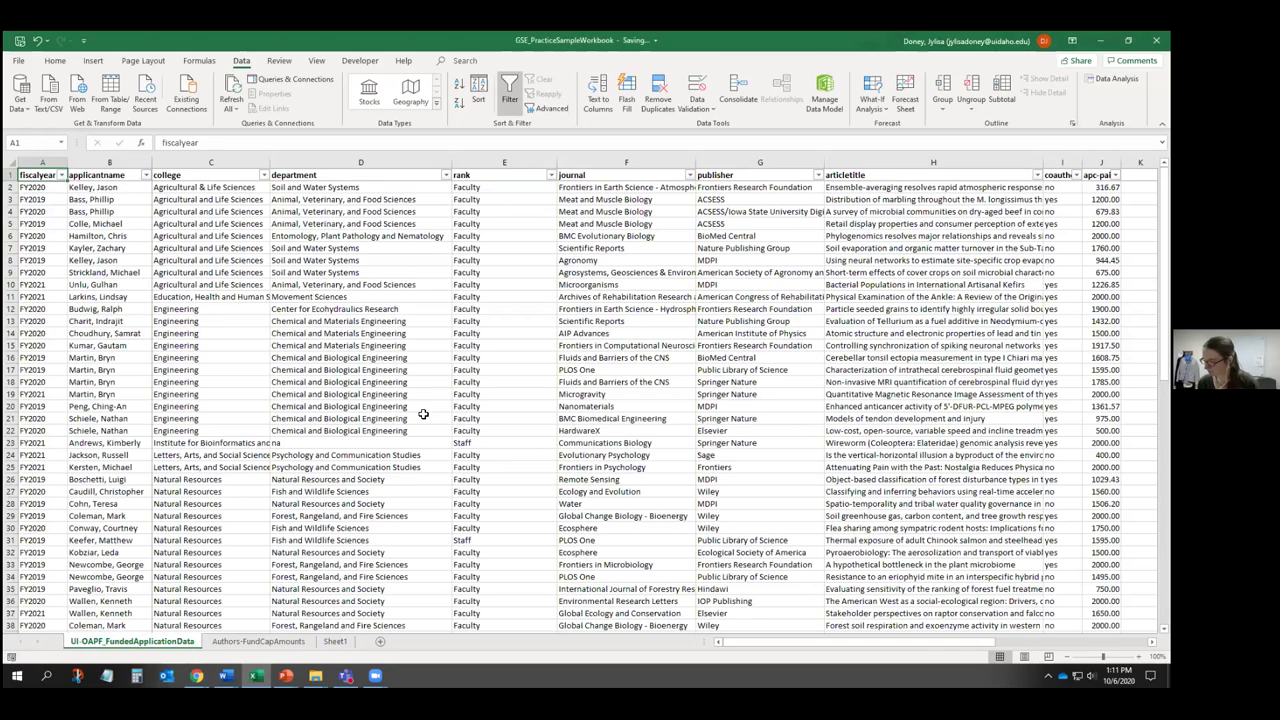
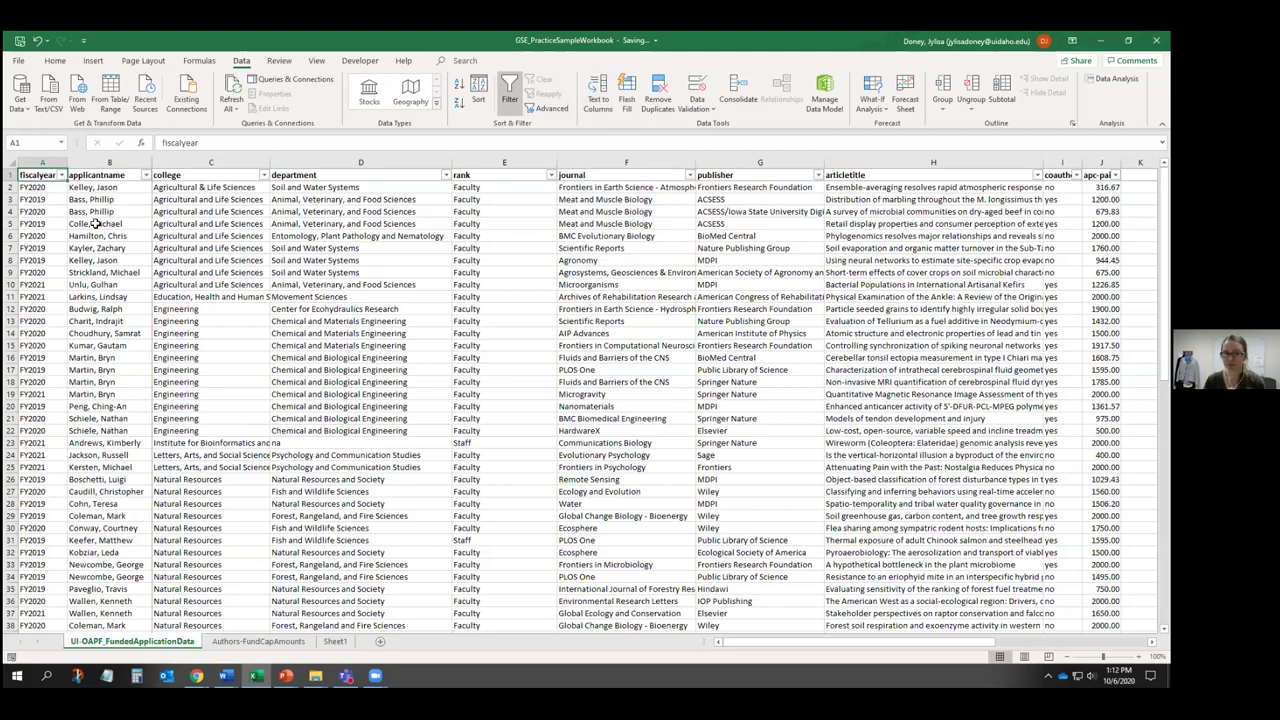
- Insert an empty column between the applicantname and college columns
{"action": "left_click", "coordinate": [108, 180]}
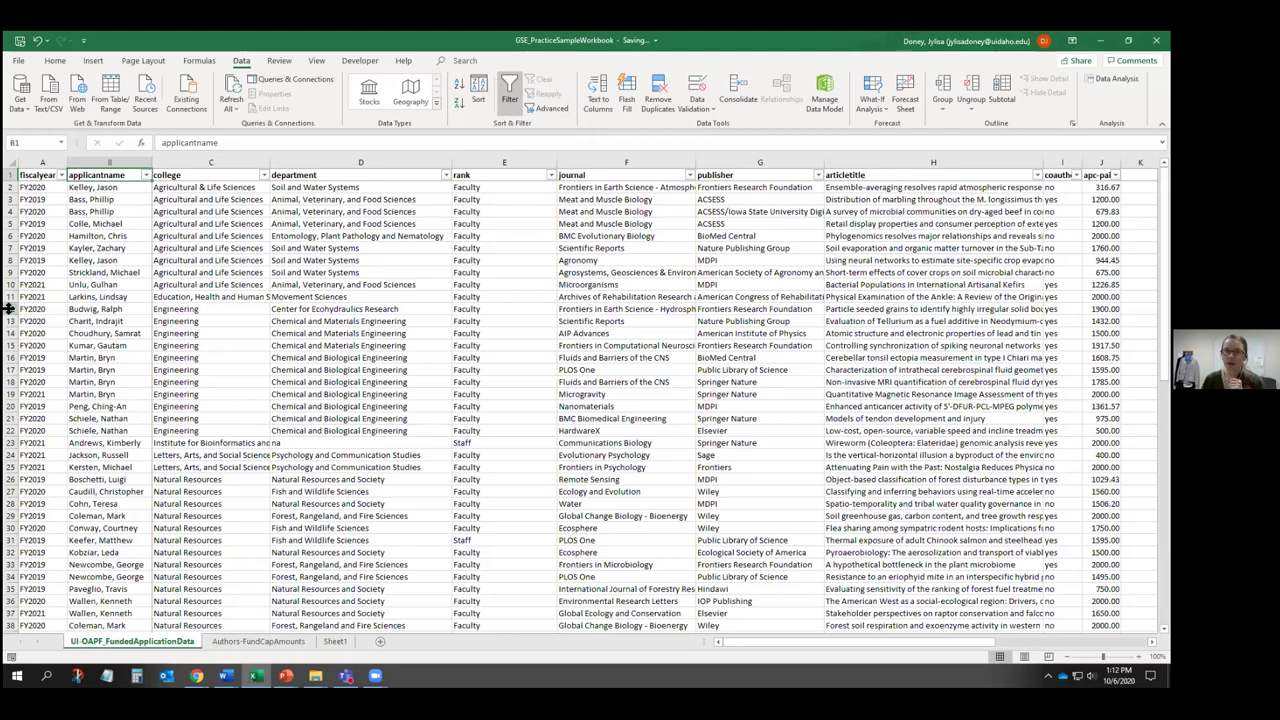
{"action": "left_click", "coordinate": [174, 160]}
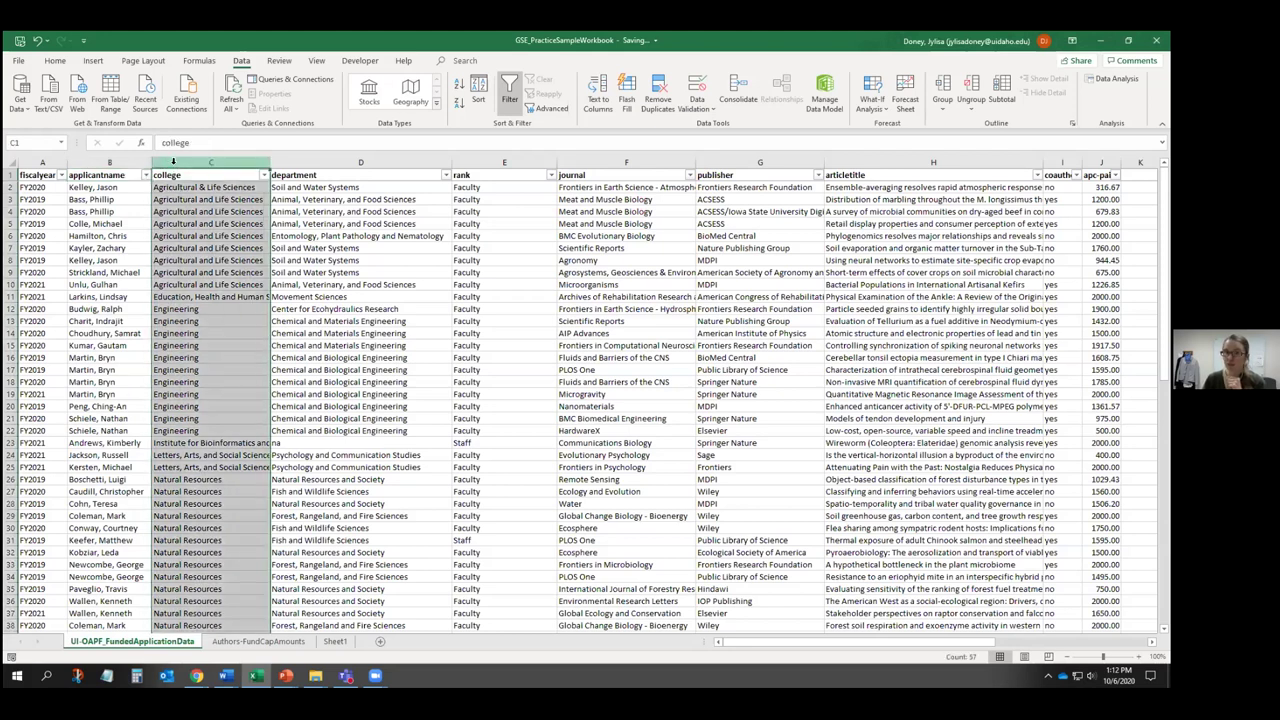
{"action": "right_click", "coordinate": [173, 160]}
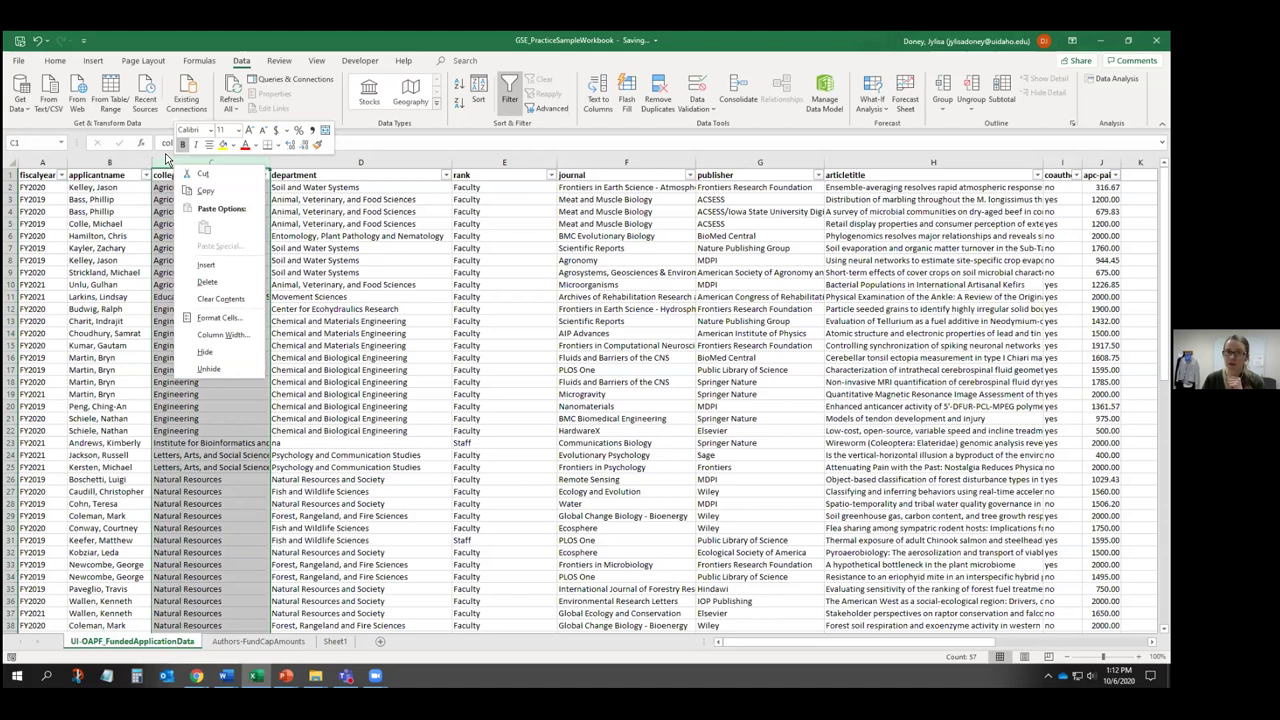
{"action": "left_click", "coordinate": [215, 265]}
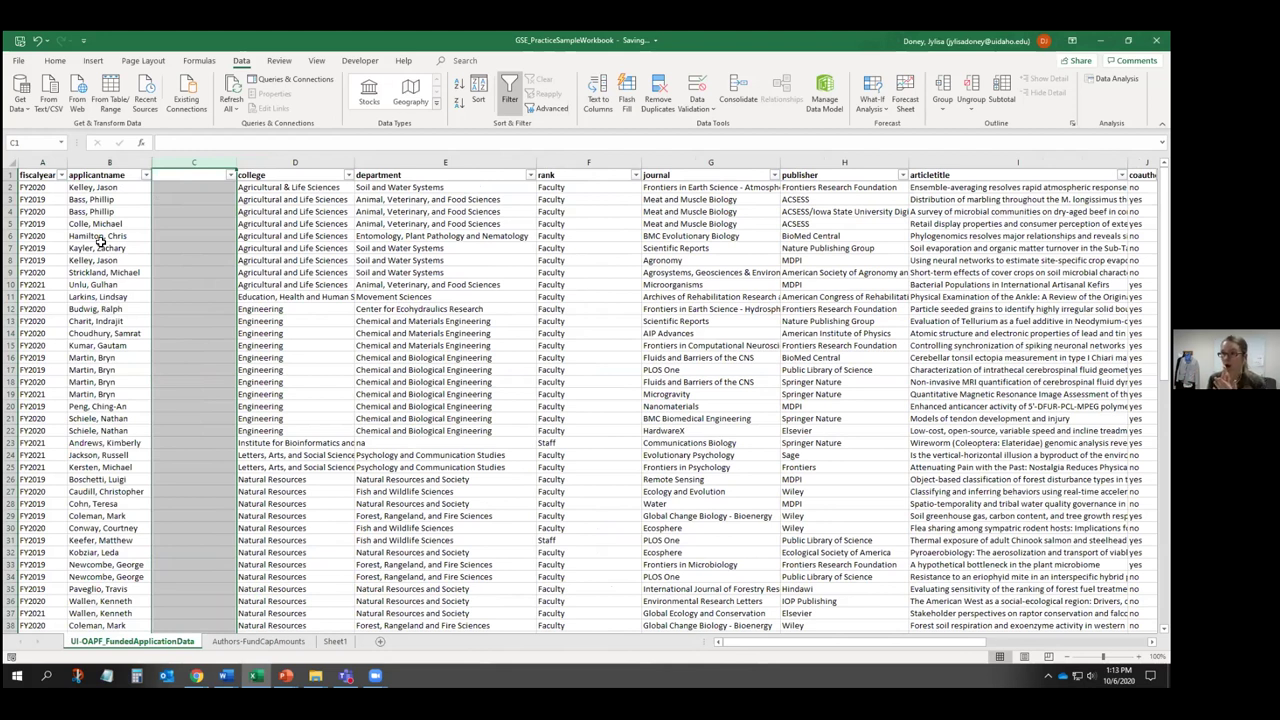
- Set up a Text to Columns split of the applicantname column as delimited data, with comma as the only delimiter
{"action": "left_click", "coordinate": [110, 163]}
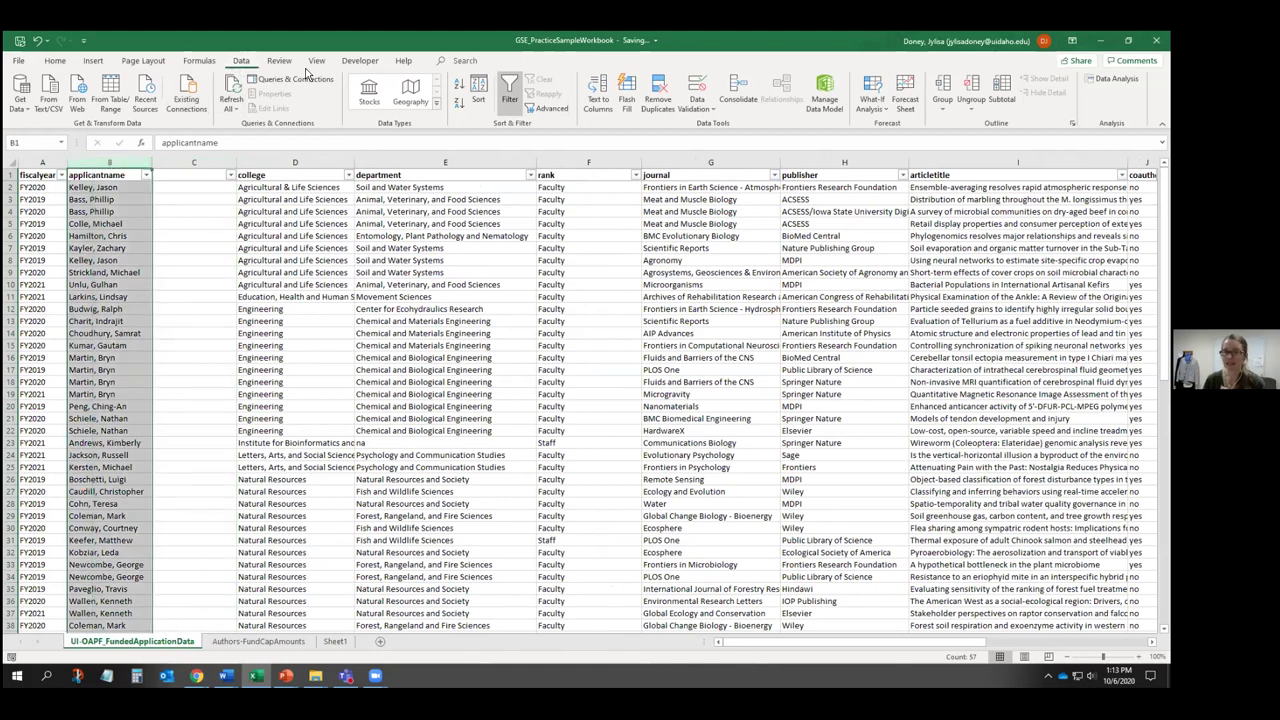
{"action": "left_click", "coordinate": [605, 114]}
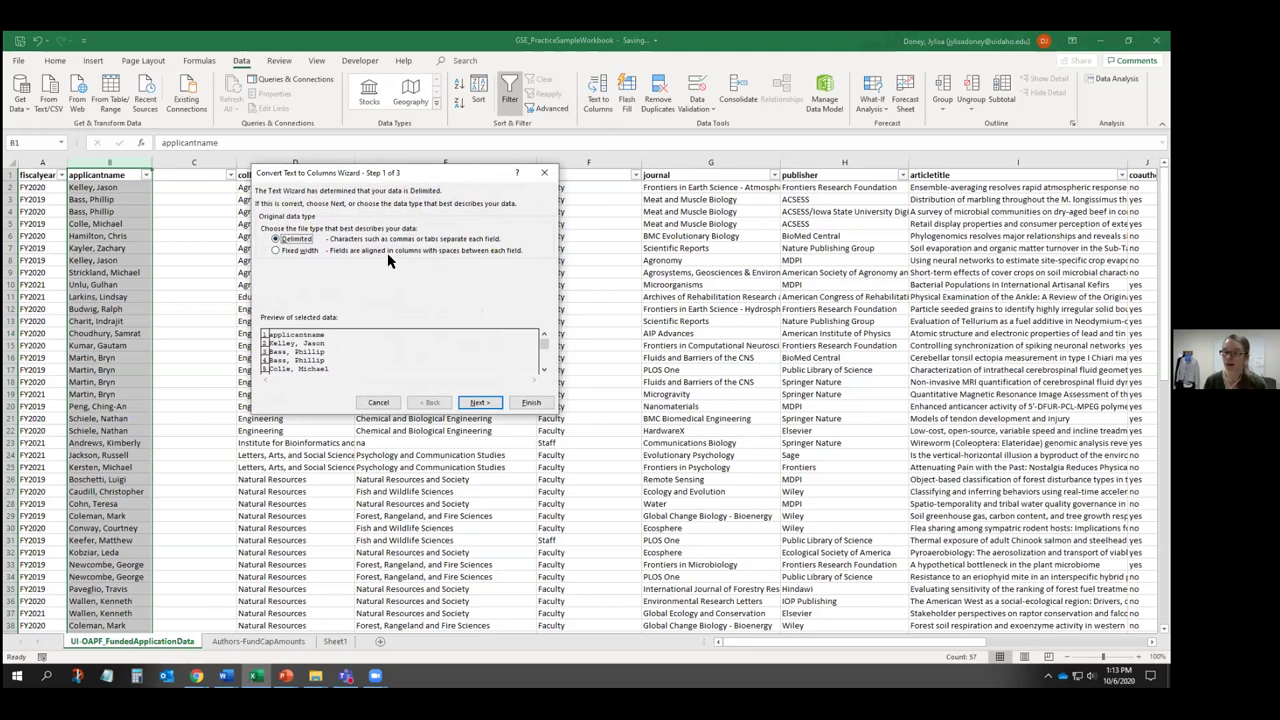
{"action": "left_click", "coordinate": [479, 402]}
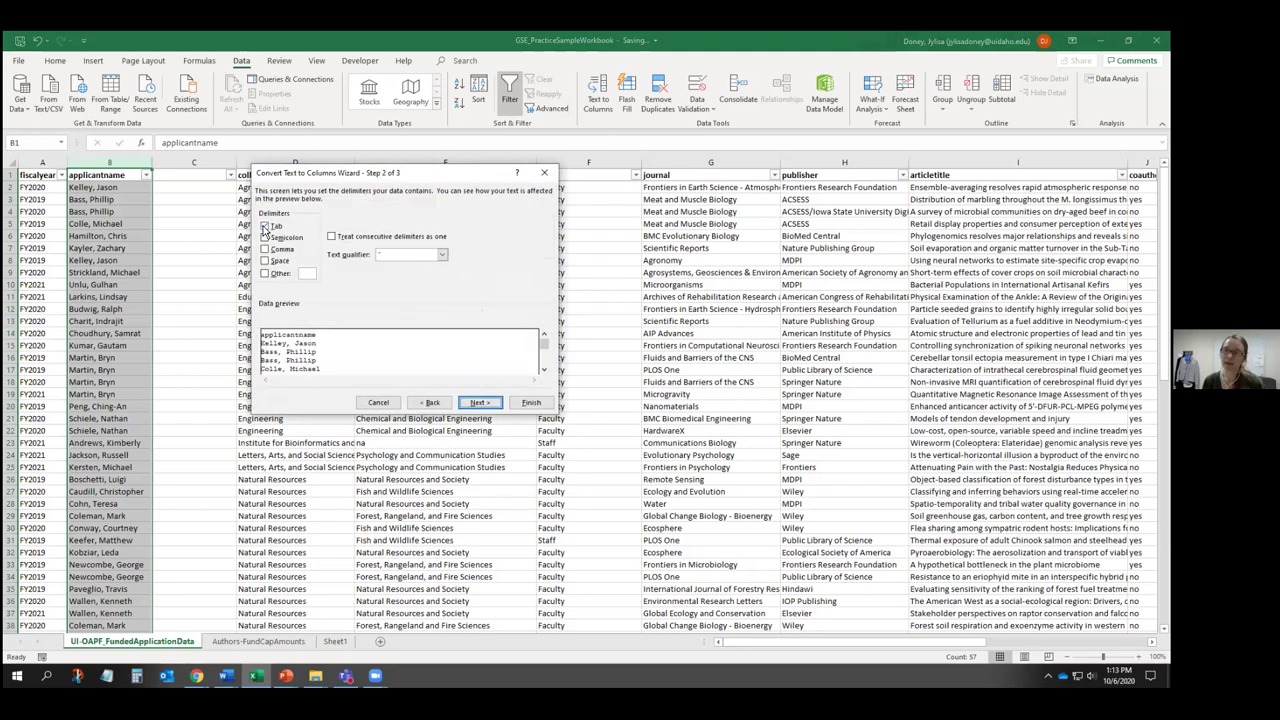
{"action": "left_click", "coordinate": [265, 228]}
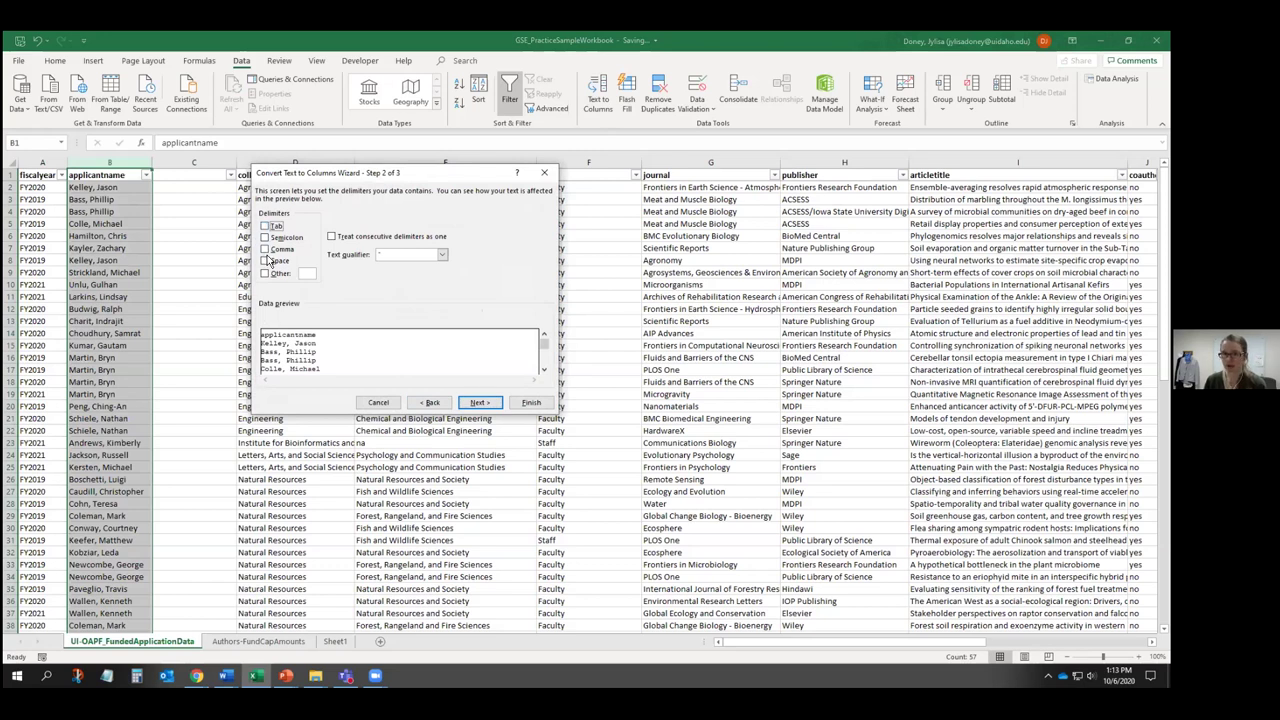
{"action": "left_click", "coordinate": [265, 249]}
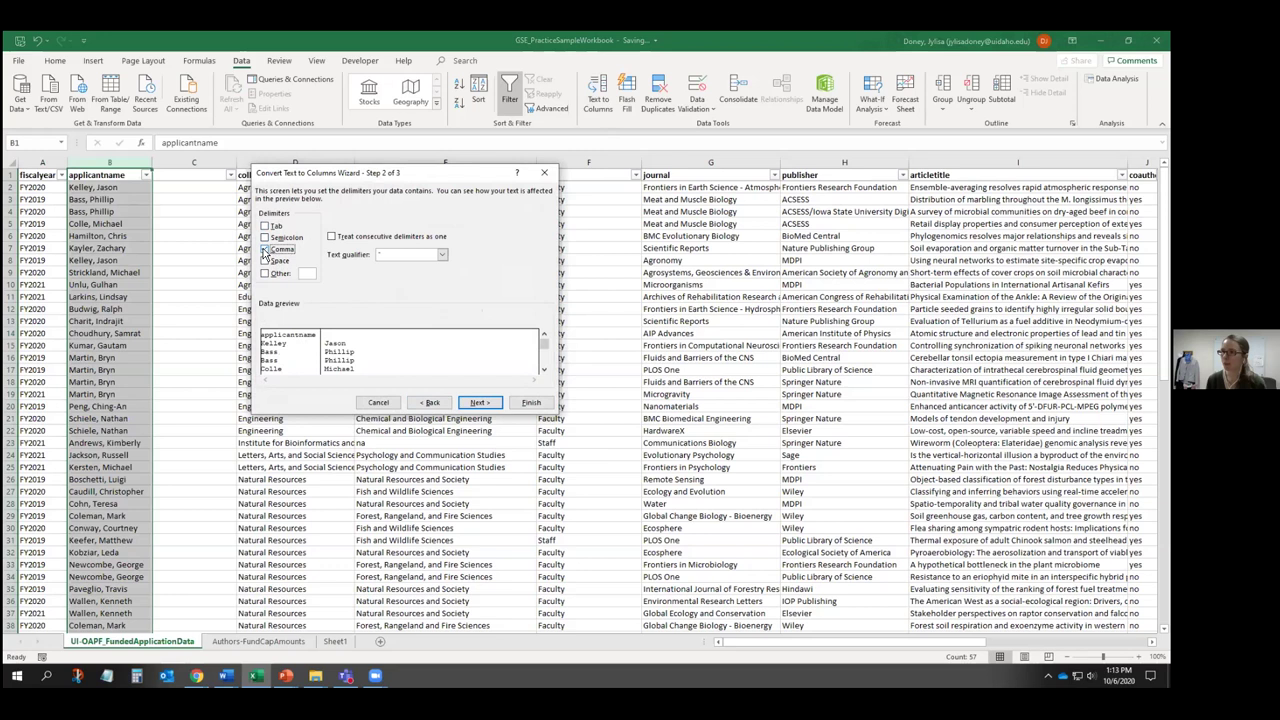
- Try a hyphen as an additional custom delimiter and turn it off again
{"action": "left_click", "coordinate": [282, 273]}
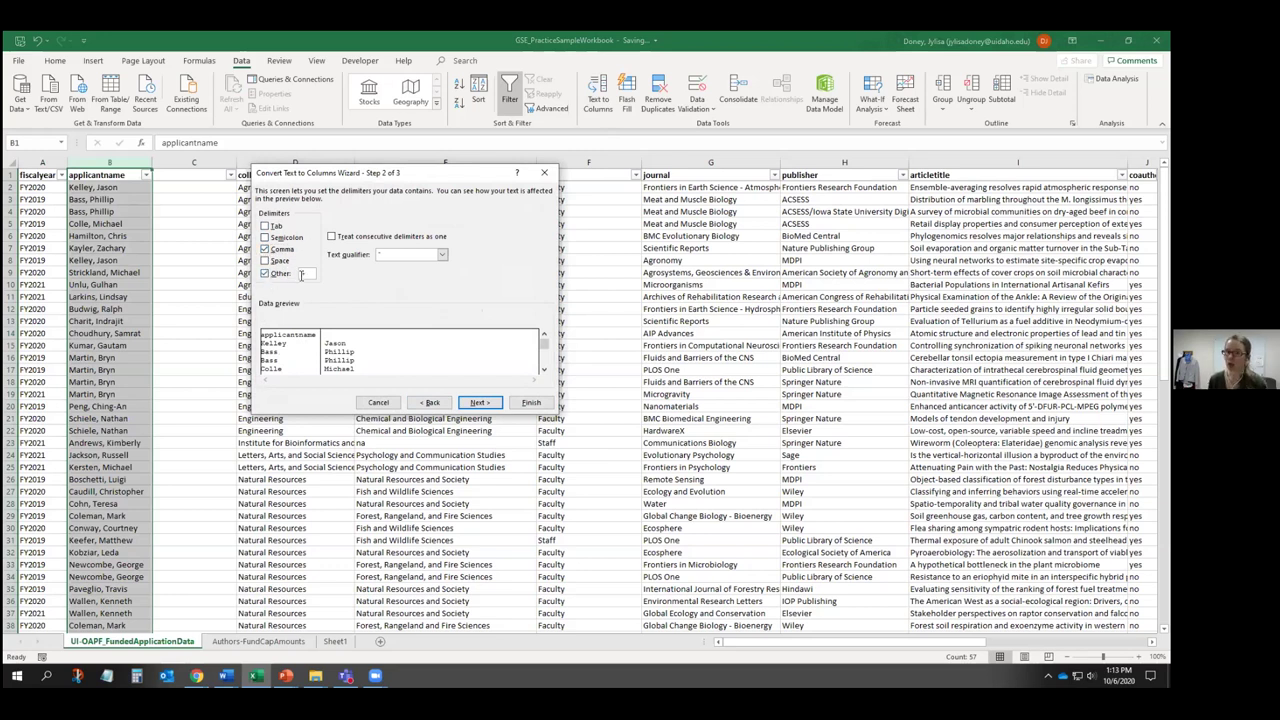
{"action": "type", "text": "-"}
{"action": "left_click", "coordinate": [266, 275]}
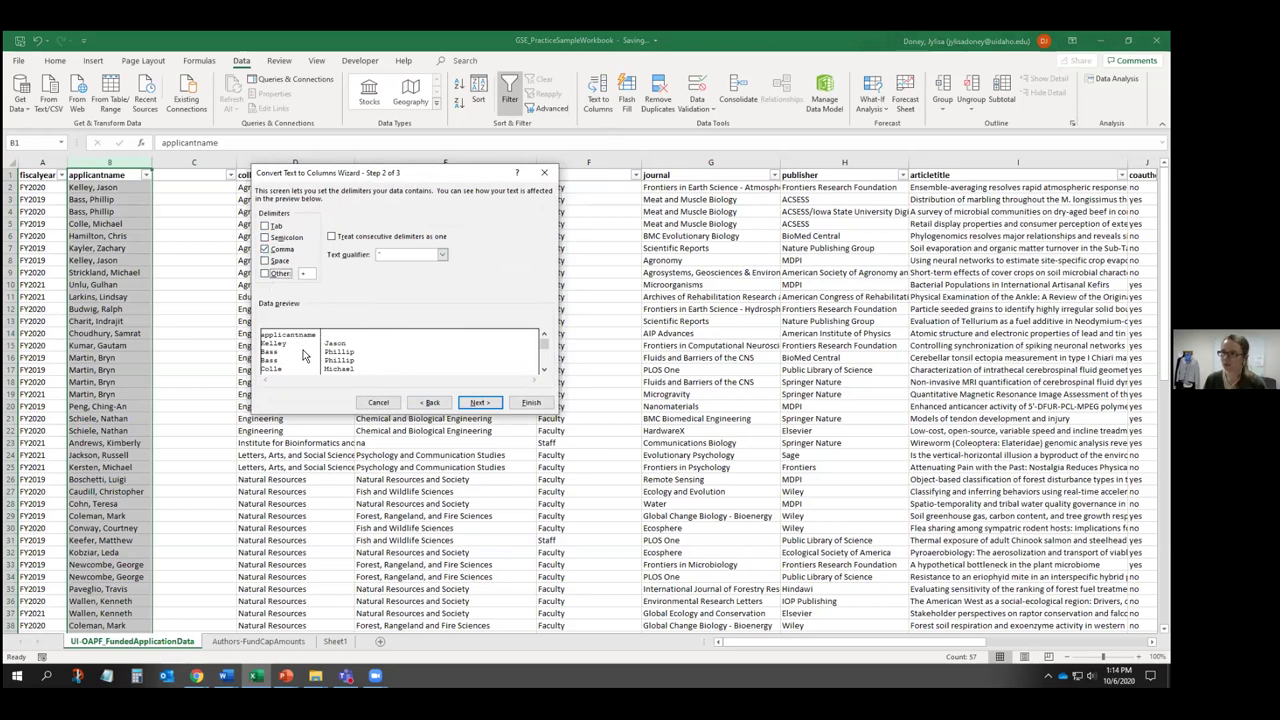
- Finish the applicantname split with the General column data format and destination $B$1
{"action": "left_click", "coordinate": [480, 403]}
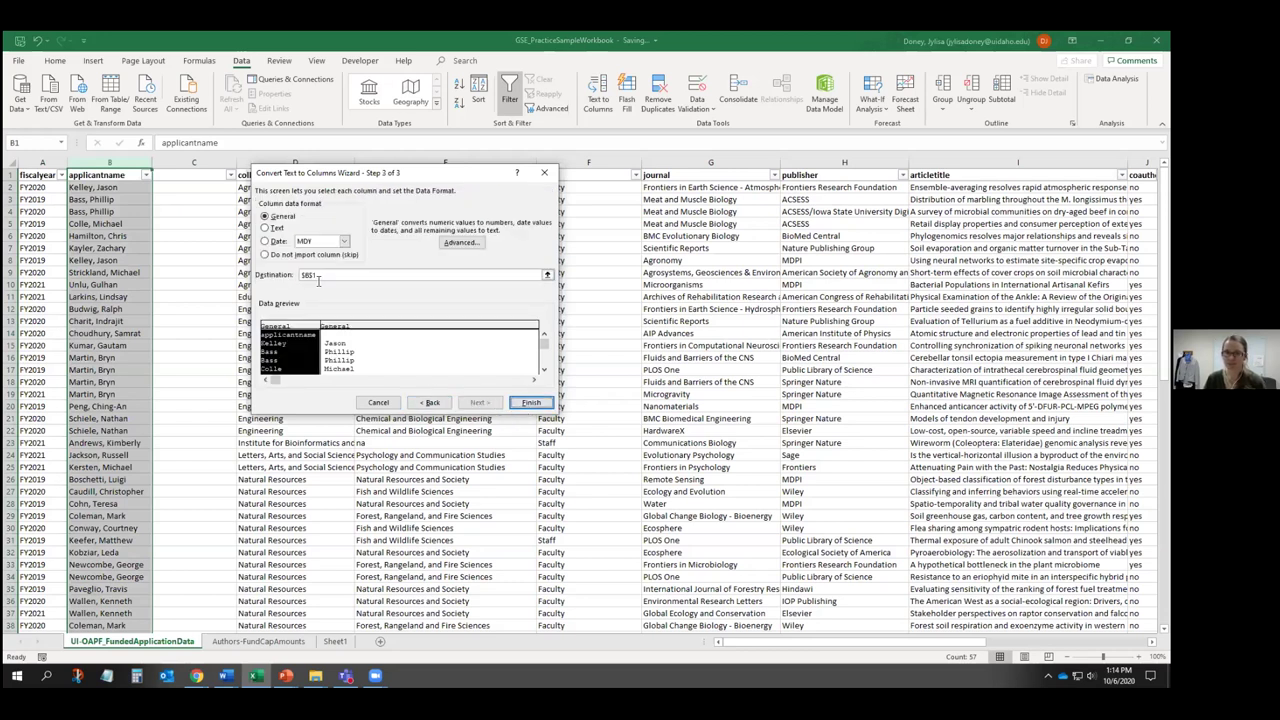
{"action": "left_click", "coordinate": [267, 218]}
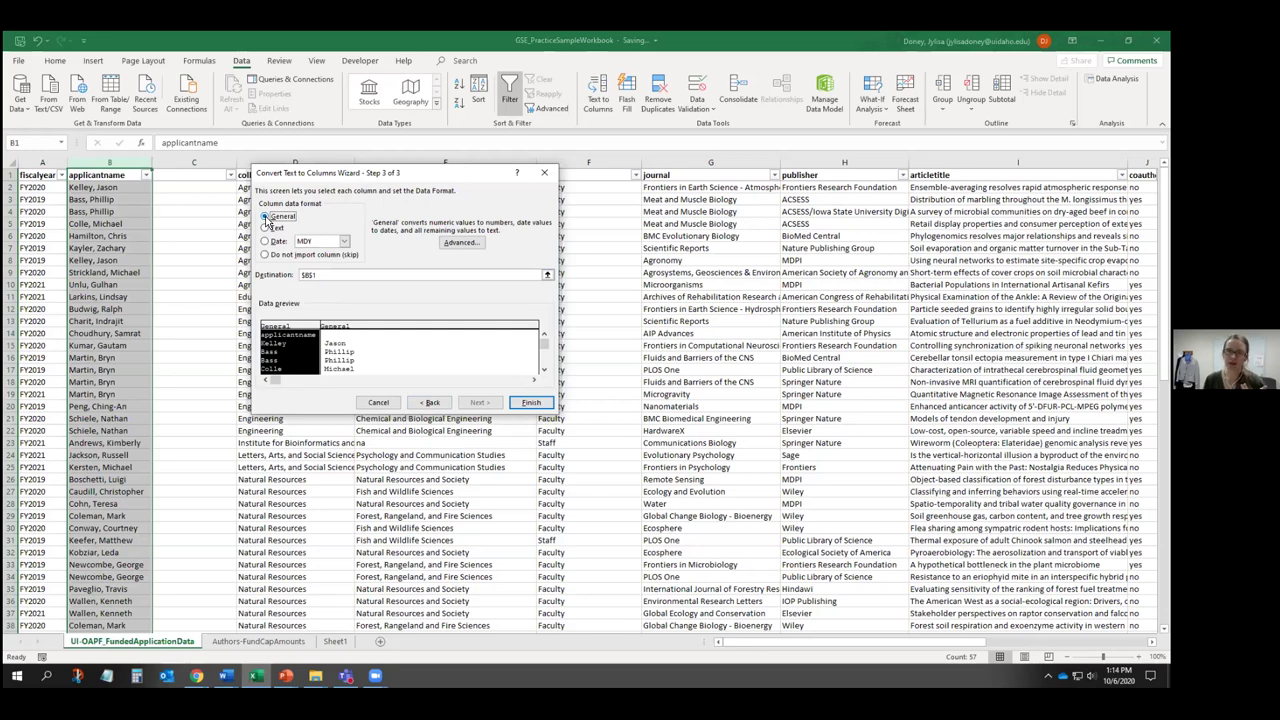
{"action": "left_click", "coordinate": [528, 403]}
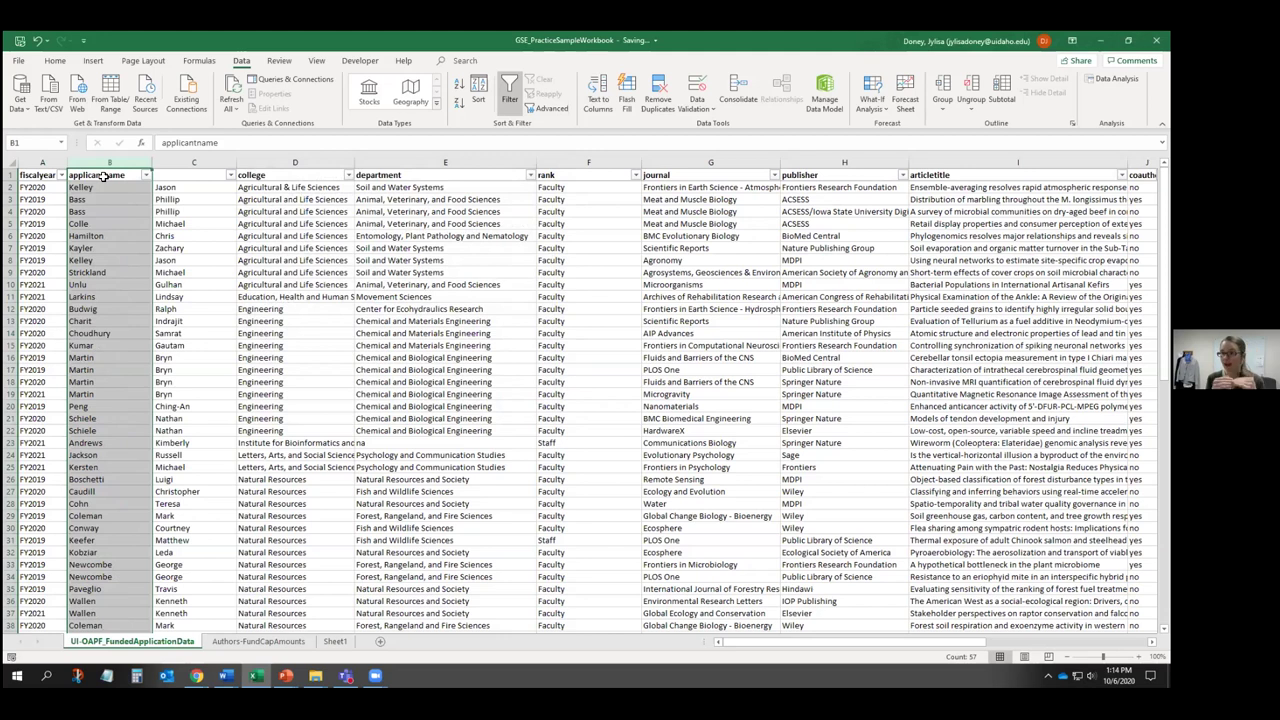
- Enter "first name" as the header of the column between applicantname and college
{"action": "left_click", "coordinate": [182, 176]}
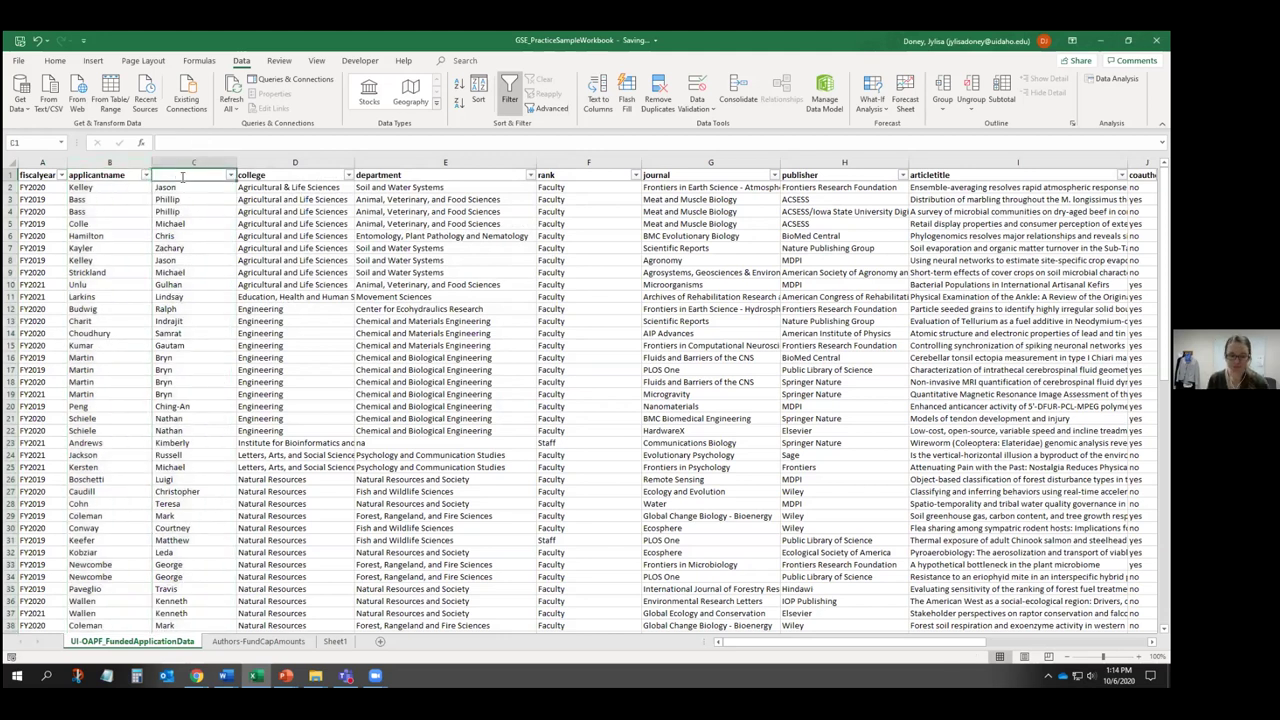
{"action": "type", "text": "first name"}
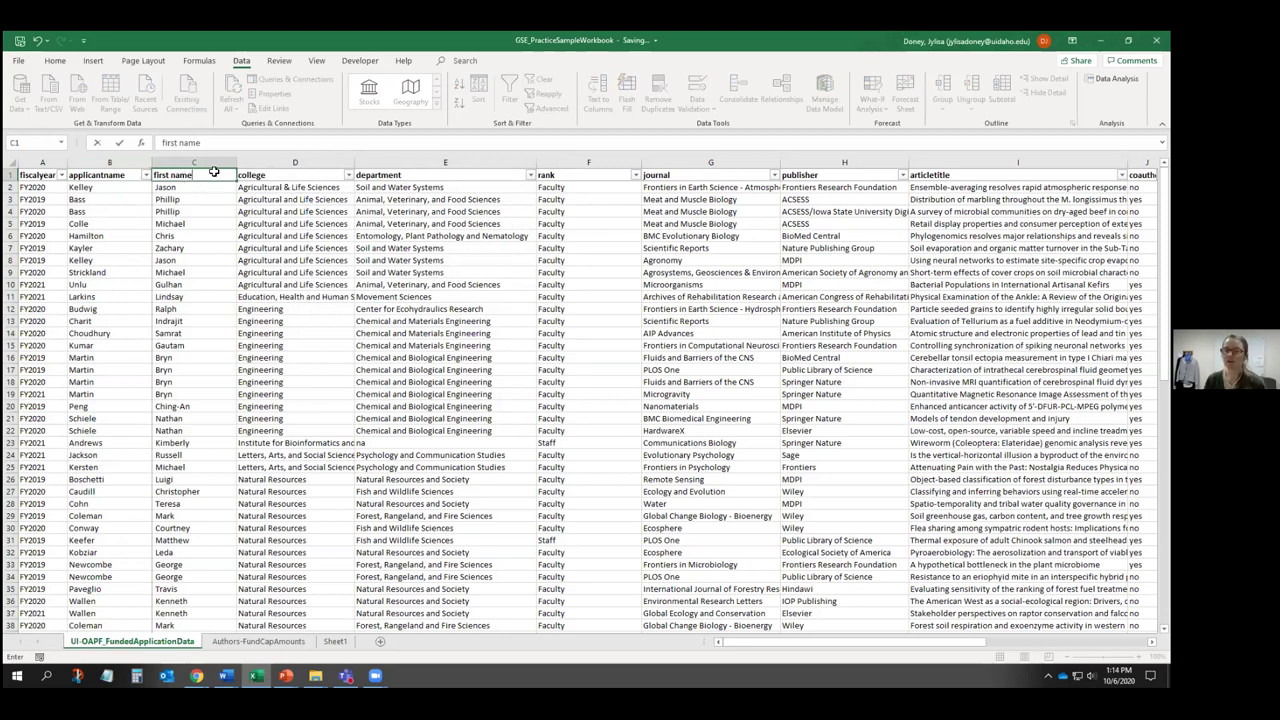
{"action": "left_click", "coordinate": [203, 62]}
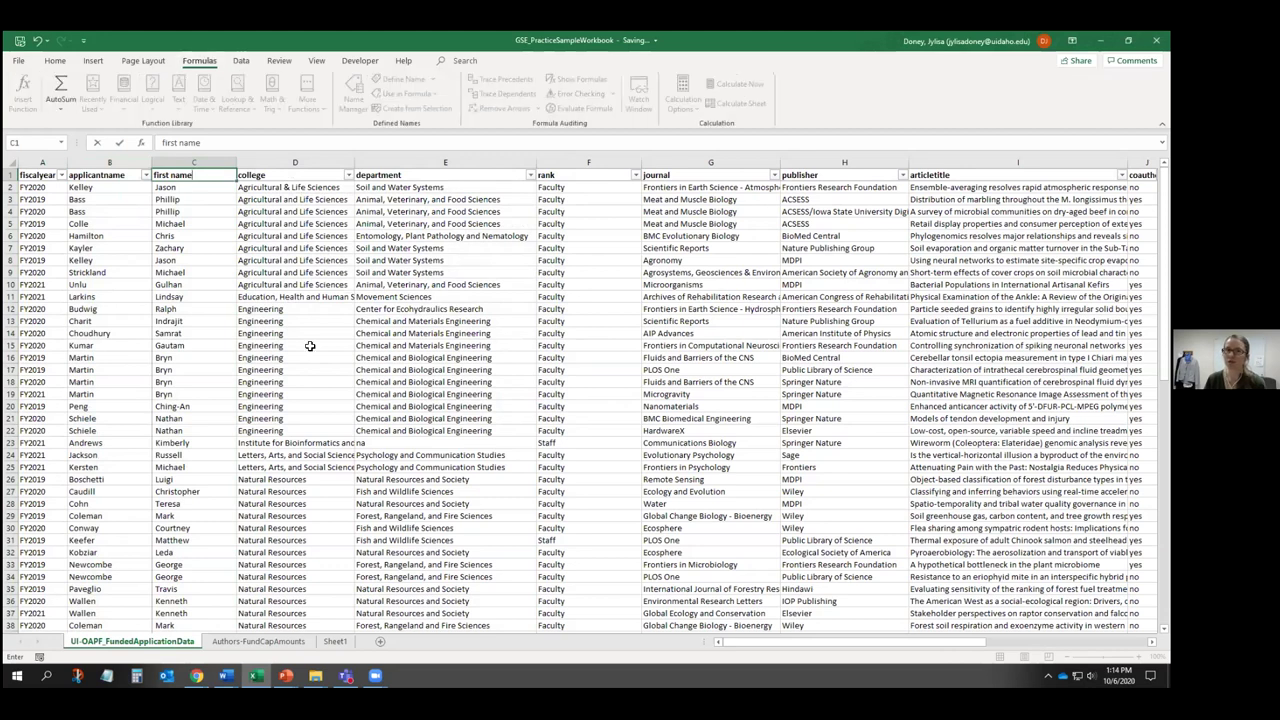
{"action": "left_click", "coordinate": [186, 428]}
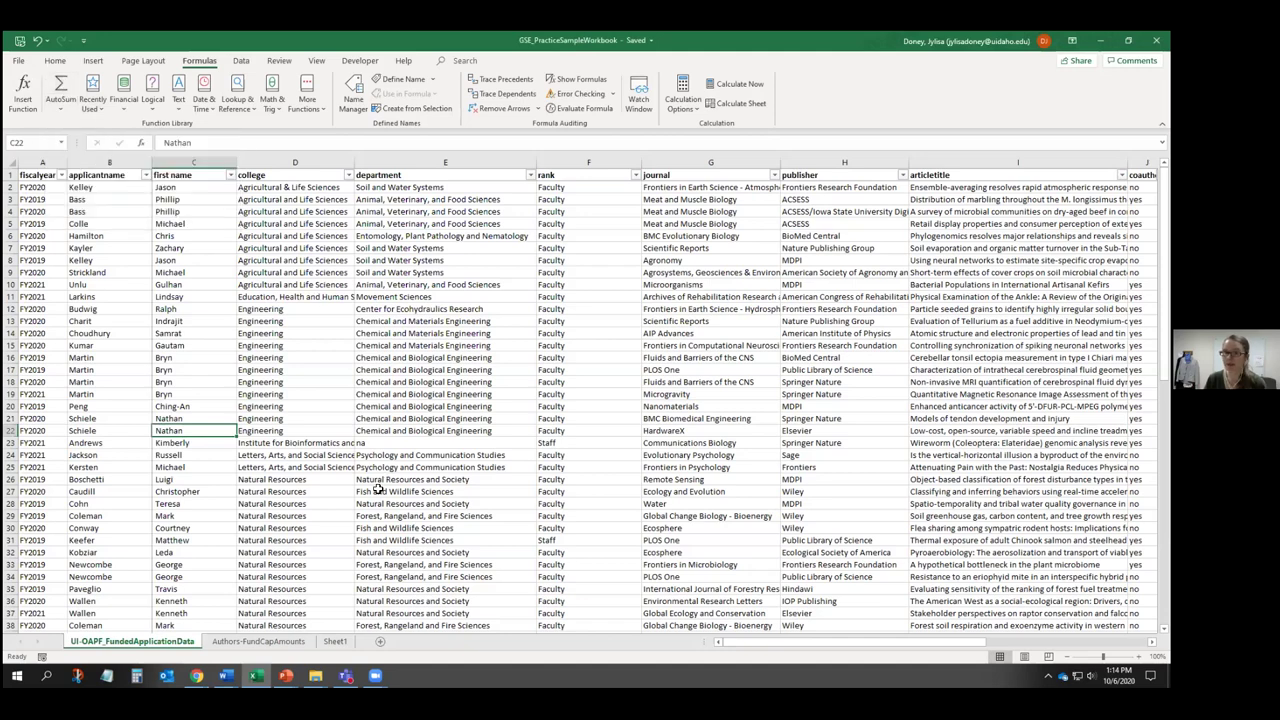
- Sum K2:K57 in cell K58 with AutoSum and clear the formula from the cell
{"action": "scroll", "coordinate": [373, 487], "scroll_direction": "down", "scroll_amount": 9}
{"action": "scroll", "coordinate": [373, 487], "scroll_direction": "down", "scroll_amount": 2}
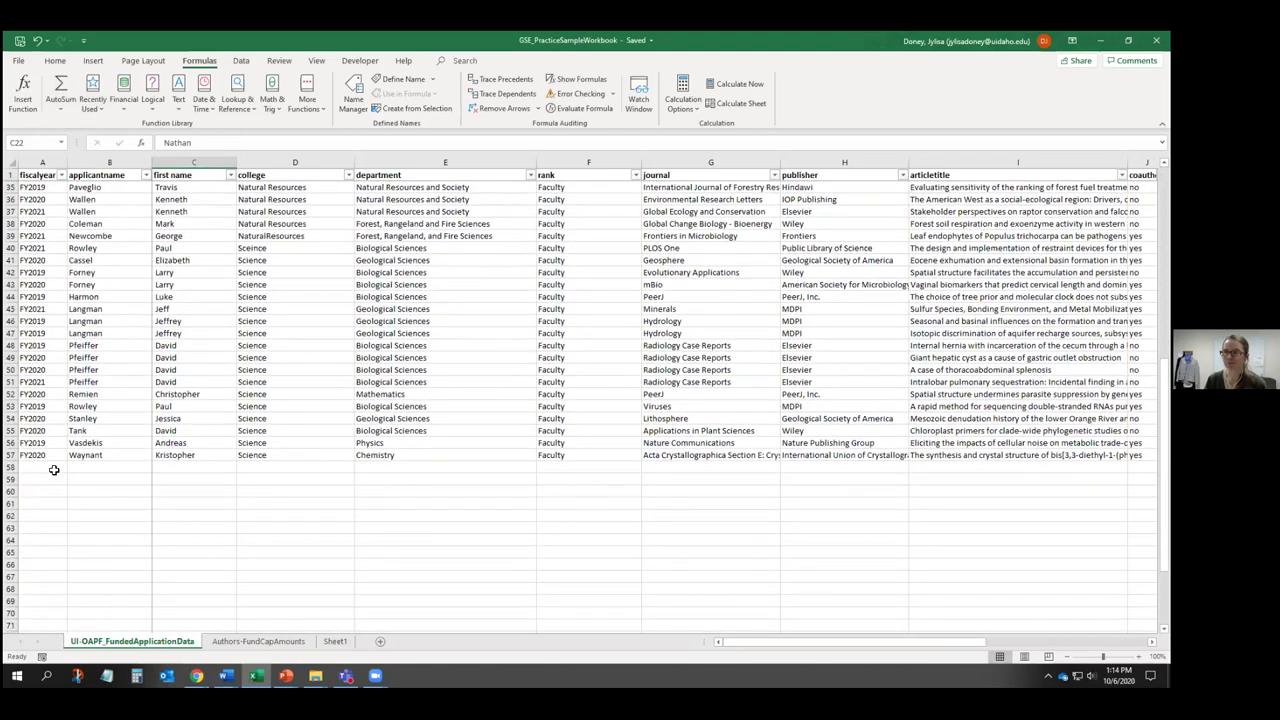
{"action": "left_click_drag", "start_coordinate": [722, 642], "coordinate": [806, 632]}
{"action": "left_click", "coordinate": [558, 467]}
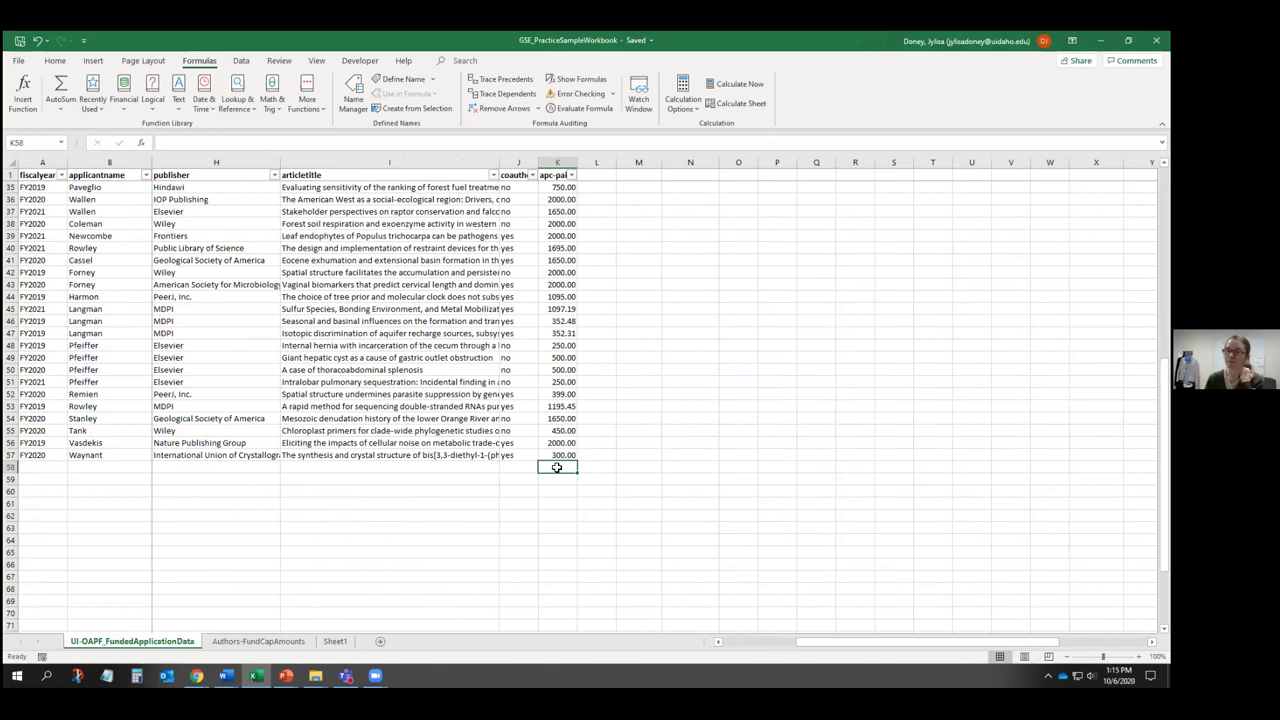
{"action": "left_click", "coordinate": [60, 110]}
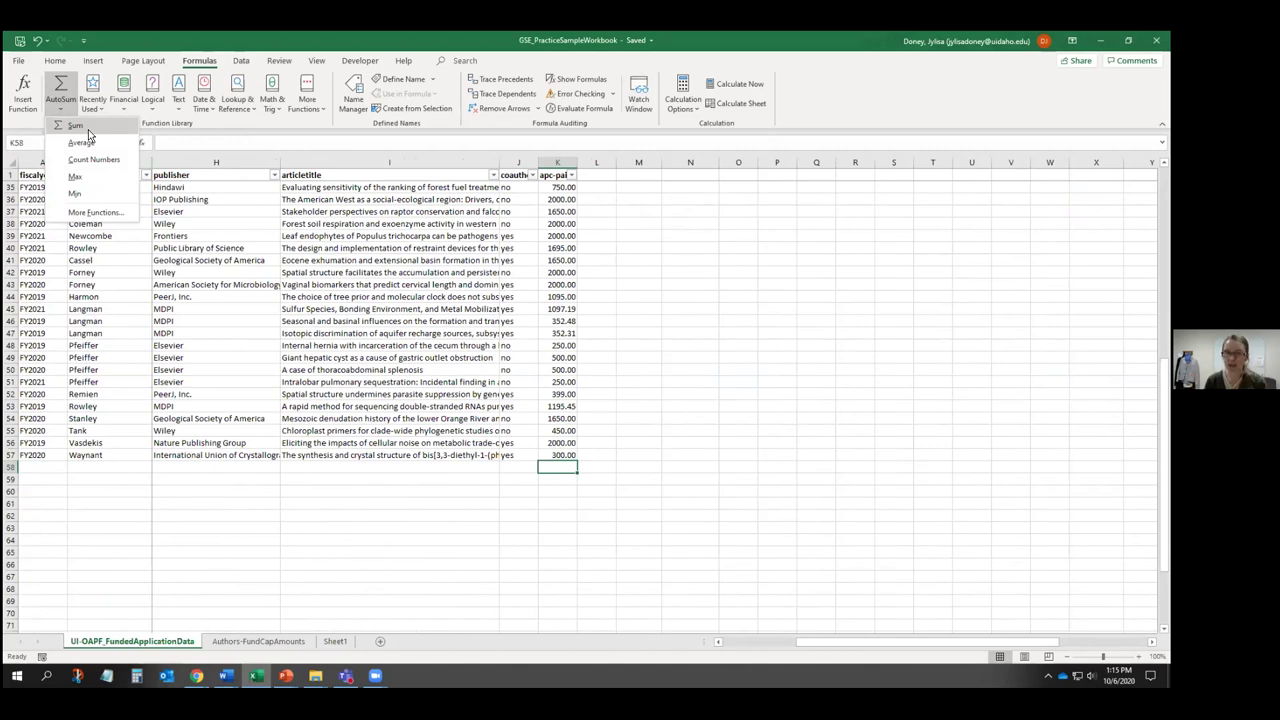
{"action": "left_click", "coordinate": [88, 131]}
{"action": "scroll", "coordinate": [614, 413], "scroll_direction": "up", "scroll_amount": 11}
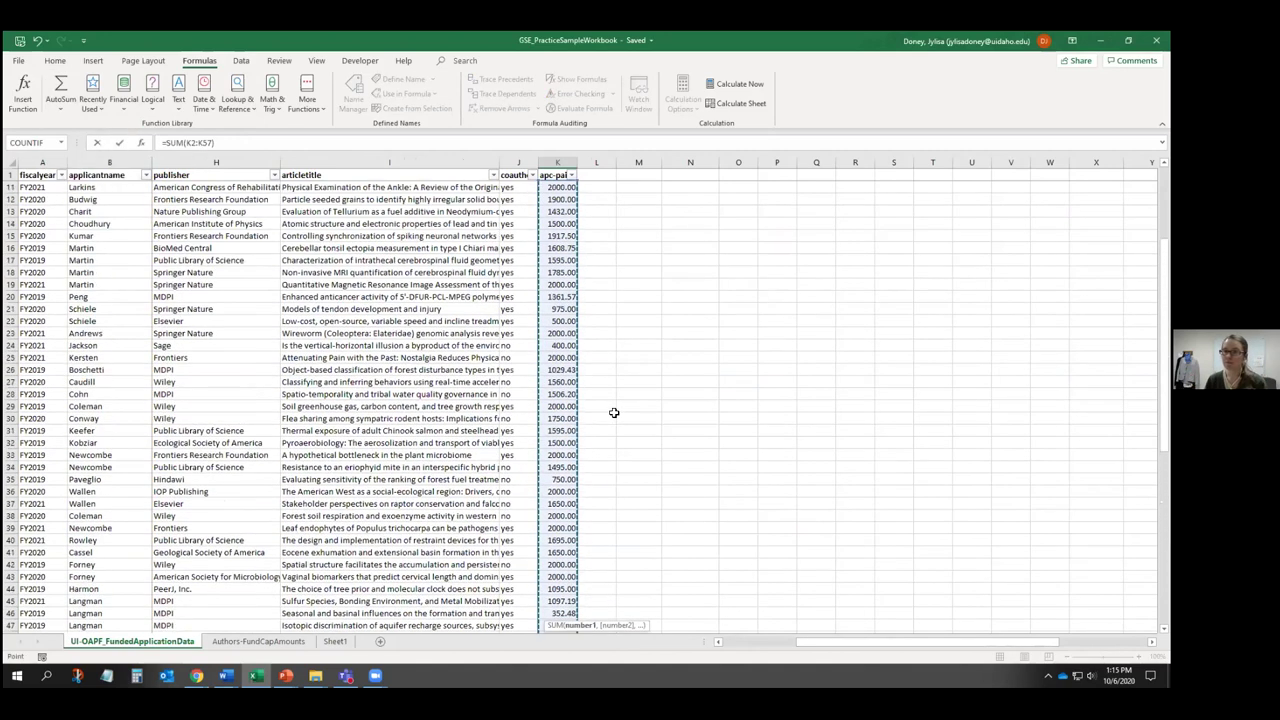
{"action": "scroll", "coordinate": [599, 395], "scroll_direction": "down", "scroll_amount": 12}
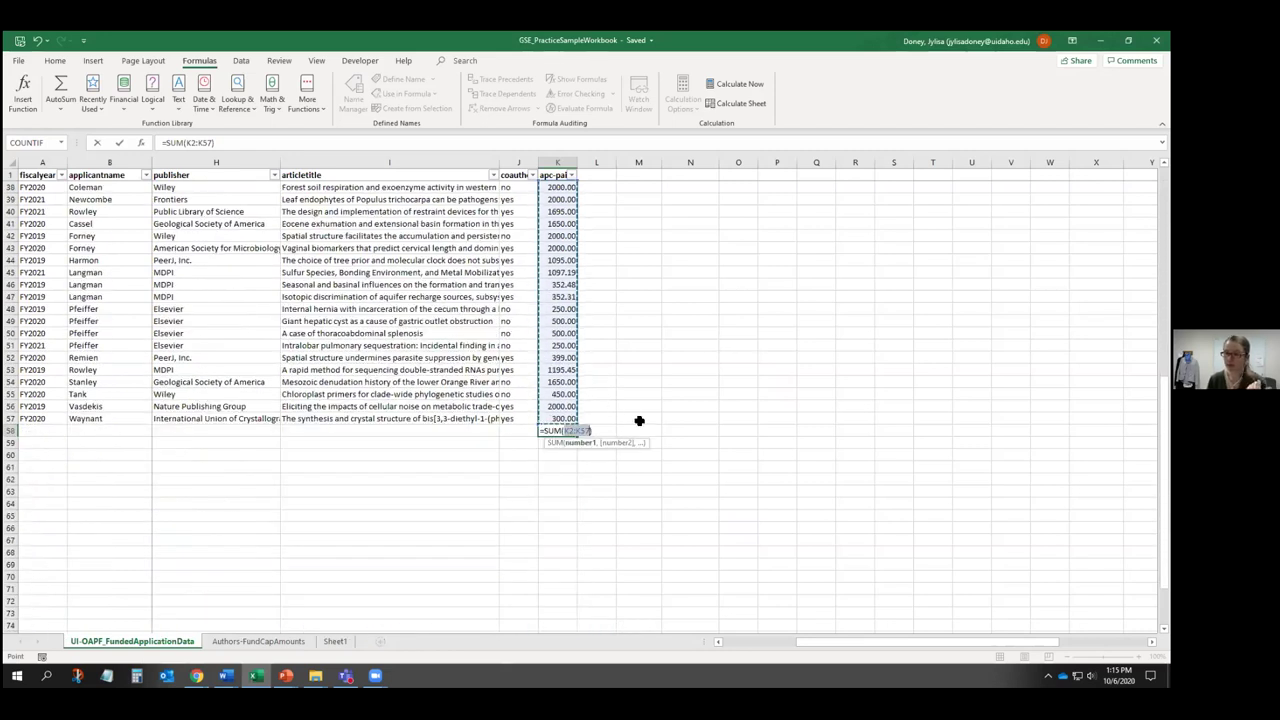
{"action": "key", "text": "Return"}
{"action": "key", "text": "Up"}
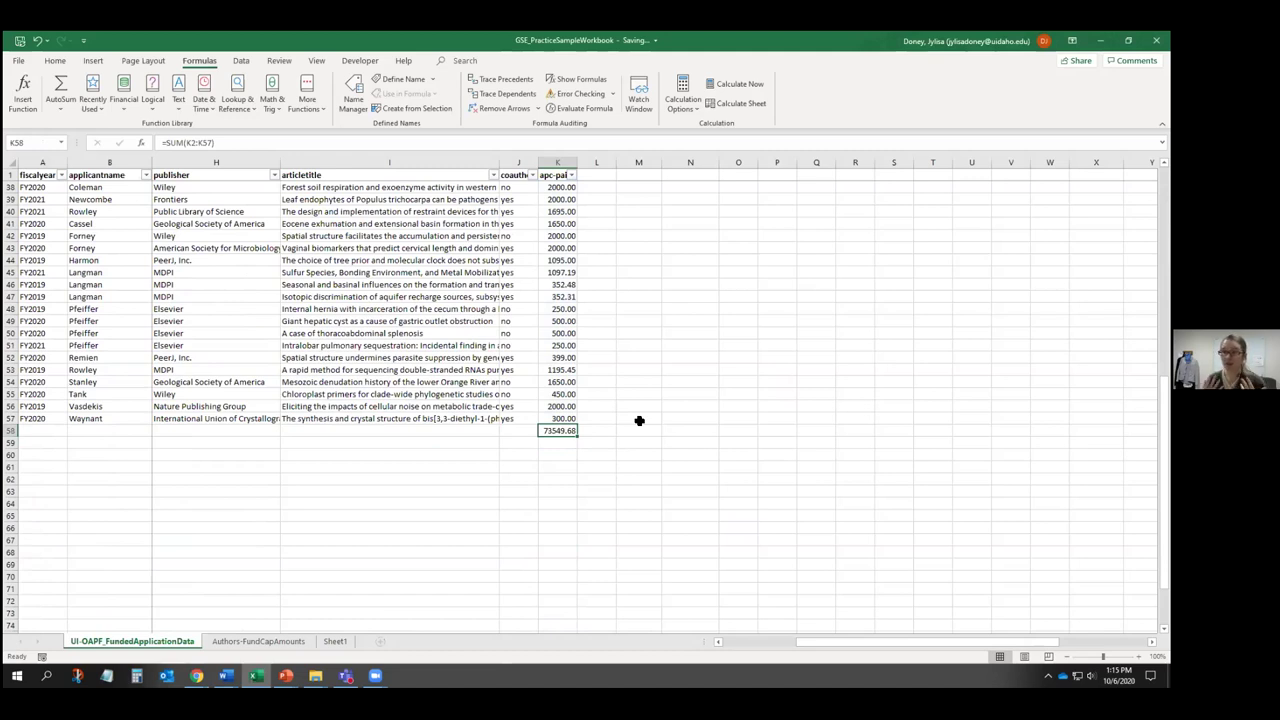
{"action": "key", "text": "Delete"}
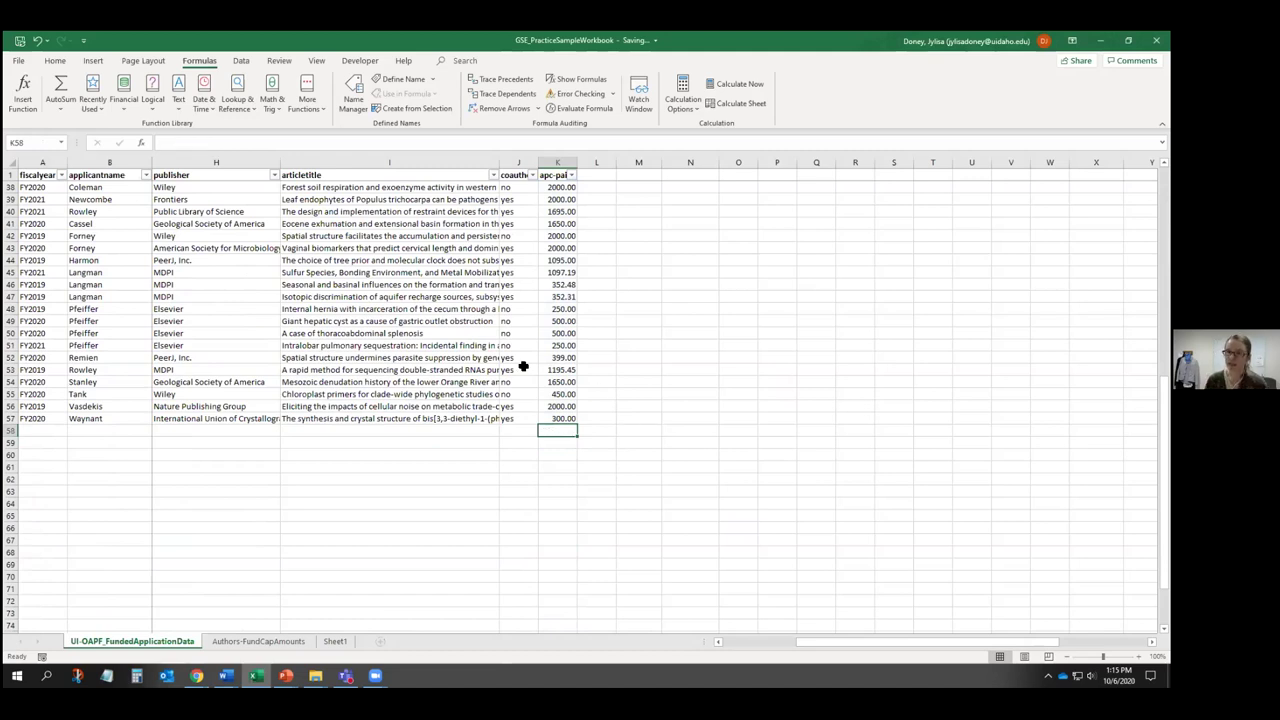
- Calculate the average of K2:K57 in cell K58 and clear the formula from the cell
{"action": "left_click", "coordinate": [60, 109]}
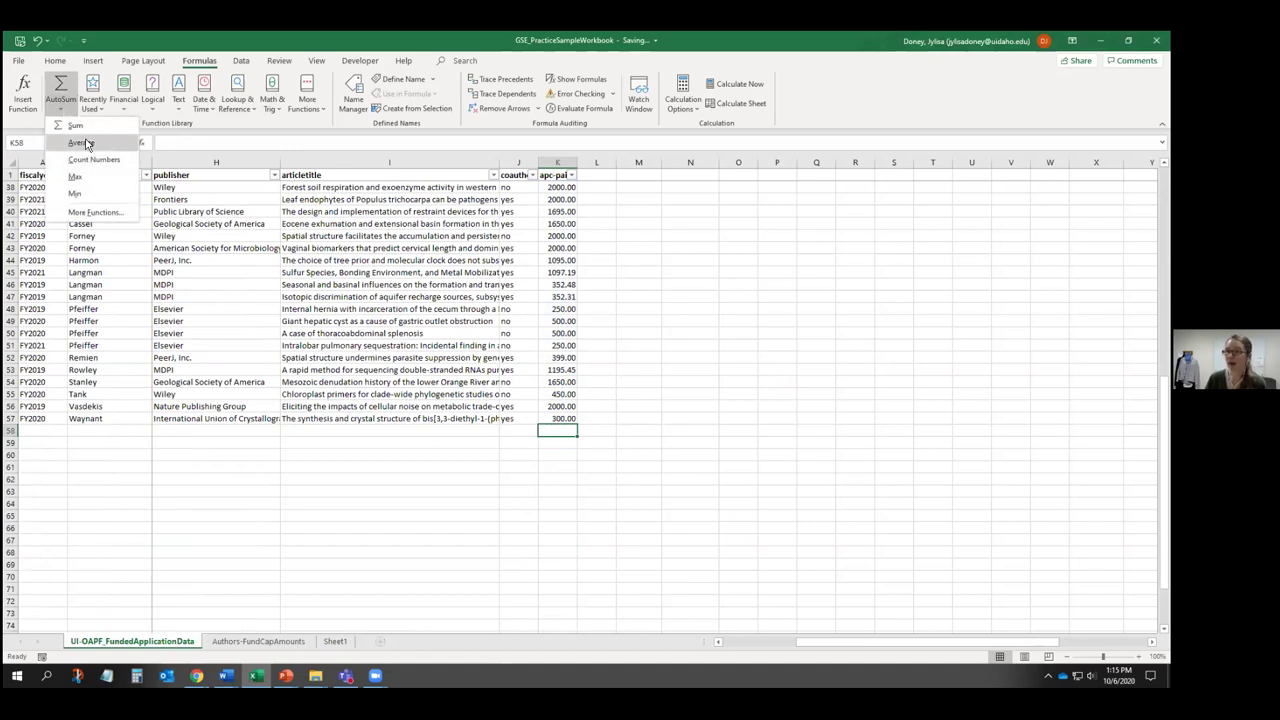
{"action": "left_click", "coordinate": [86, 143]}
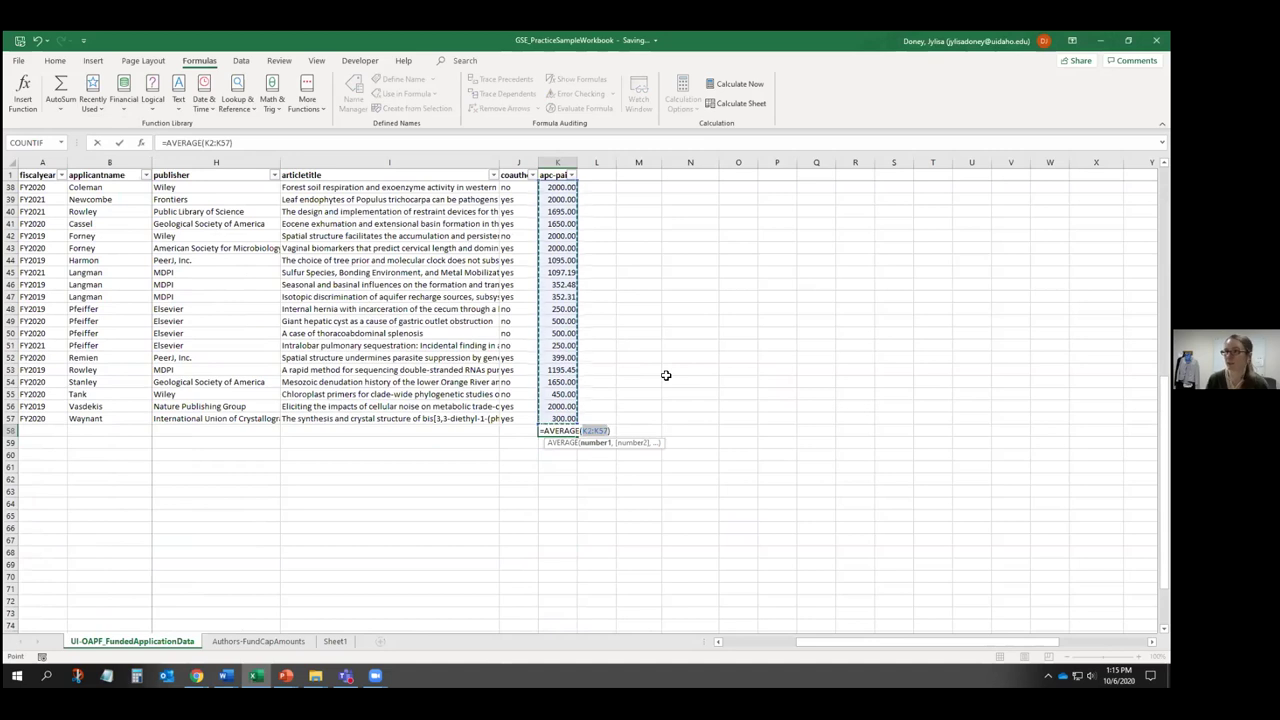
{"action": "key", "text": "Return"}
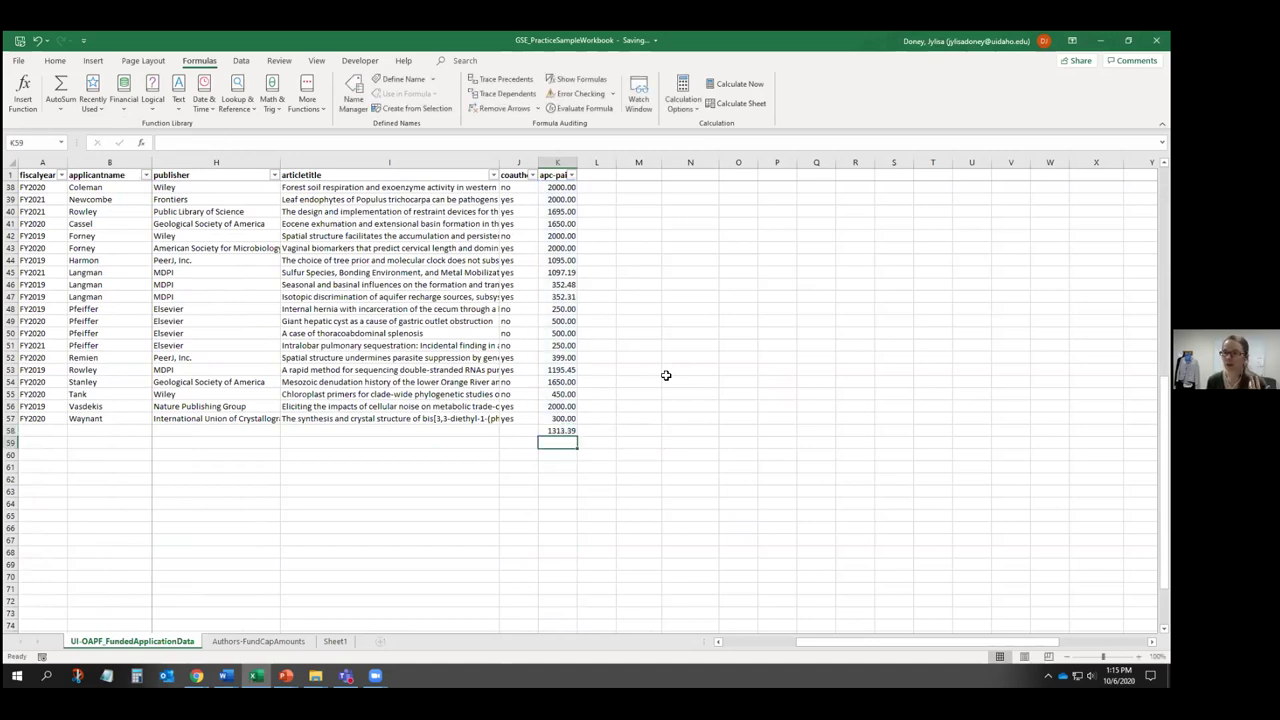
{"action": "key", "text": "Up"}
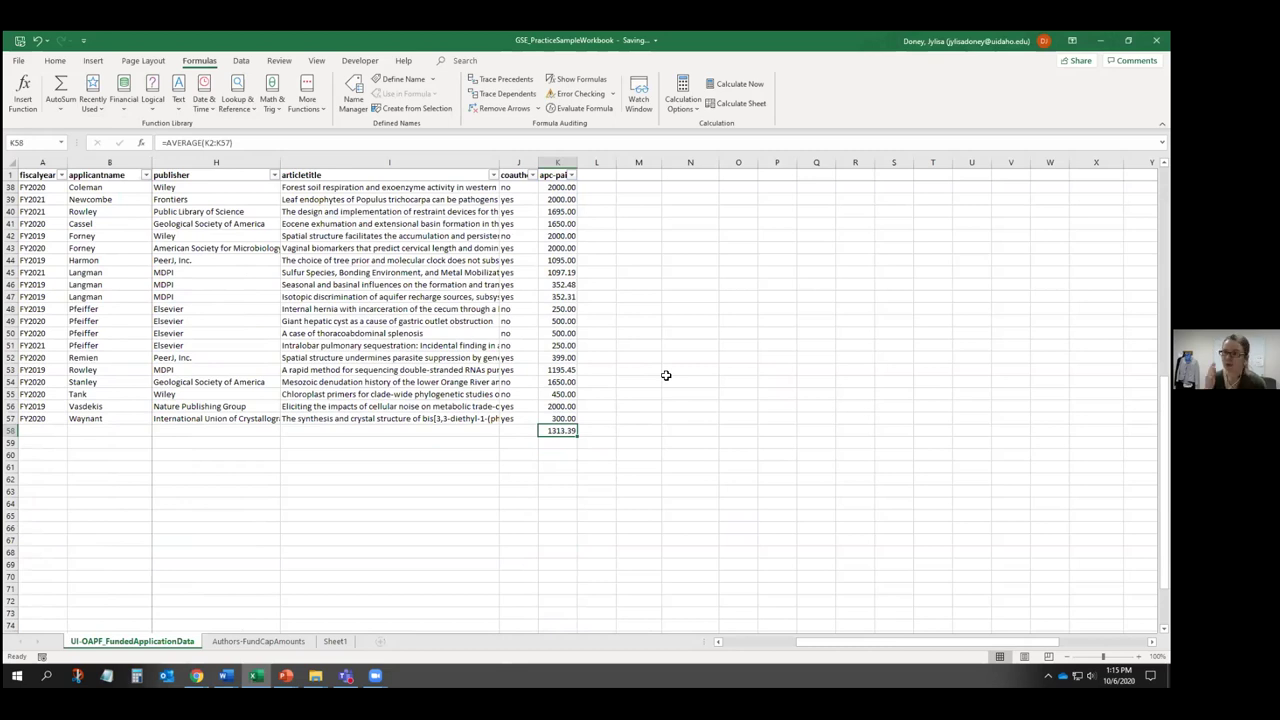
{"action": "key", "text": "Delete"}
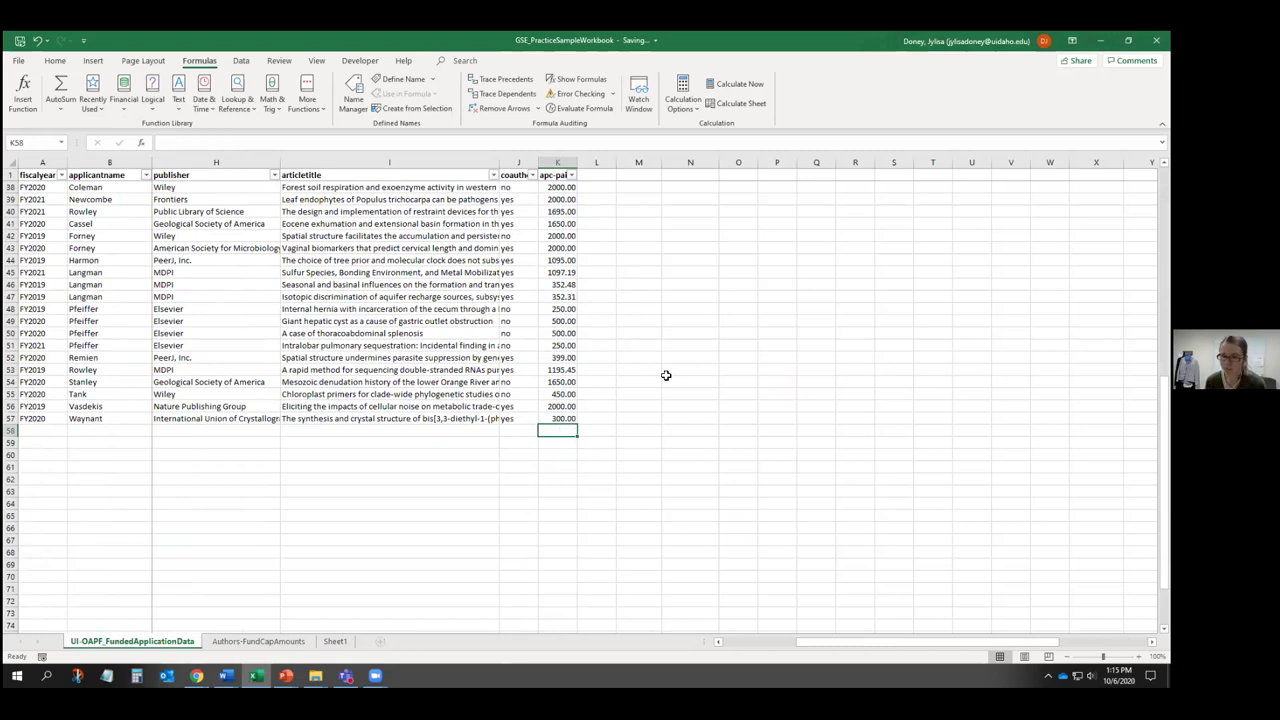
- Look through the available Text functions without inserting one
{"action": "key", "text": "Left"}
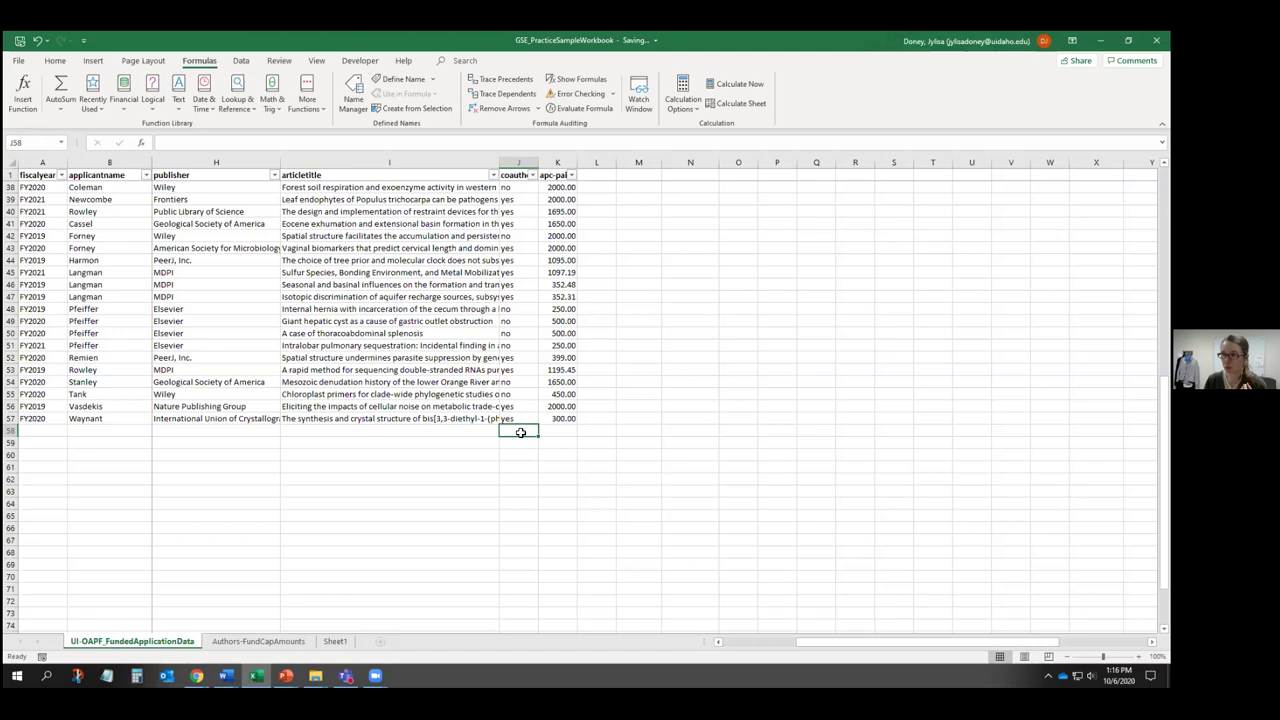
{"action": "left_click", "coordinate": [180, 111]}
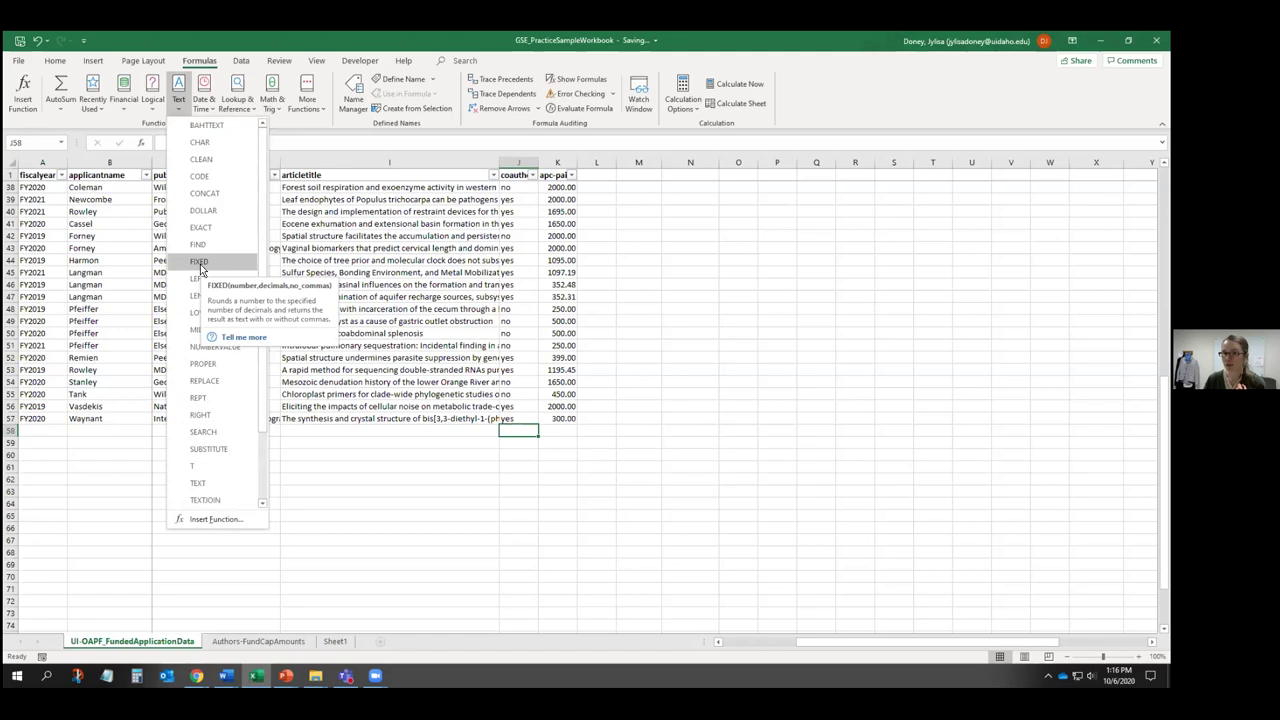
{"action": "left_click", "coordinate": [544, 425]}
- Enter the formula =min(K2:K57) in cell K58 to find the smallest amount in the column
{"action": "left_click", "coordinate": [563, 430]}
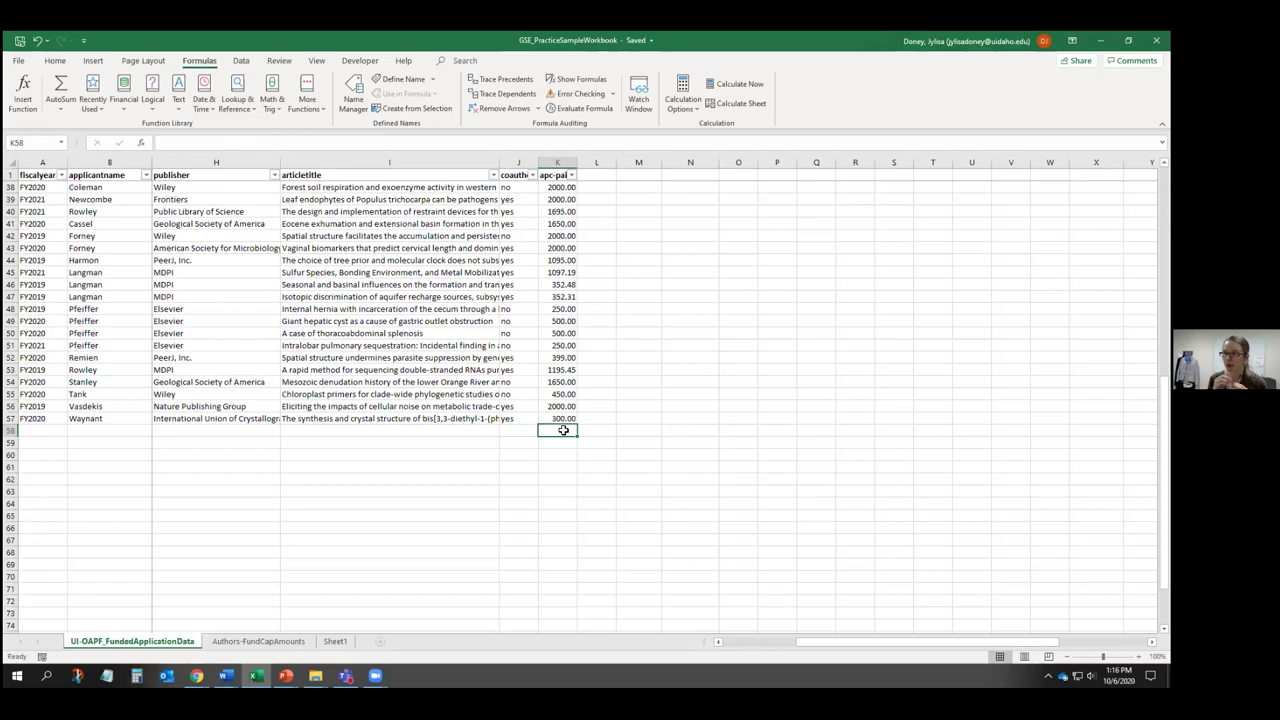
{"action": "type", "text": "="}
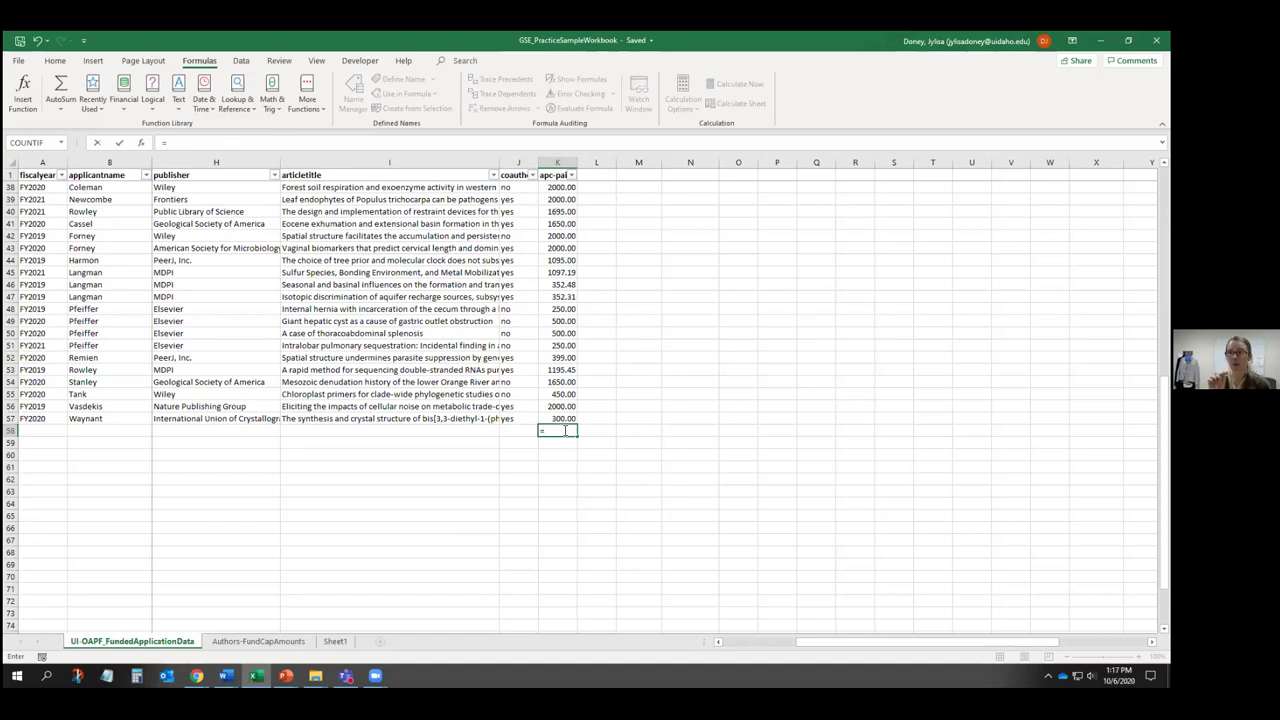
{"action": "type", "text": "min"}
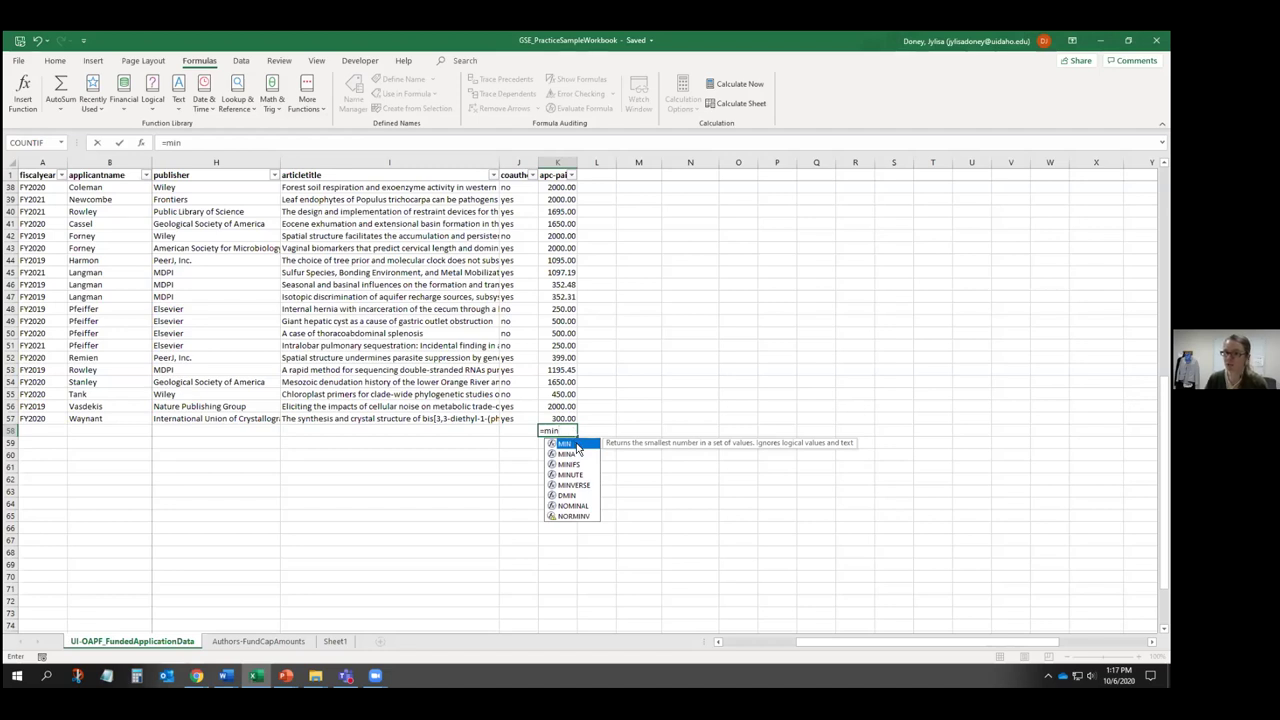
{"action": "left_click", "coordinate": [564, 431]}
{"action": "type", "text": "("}
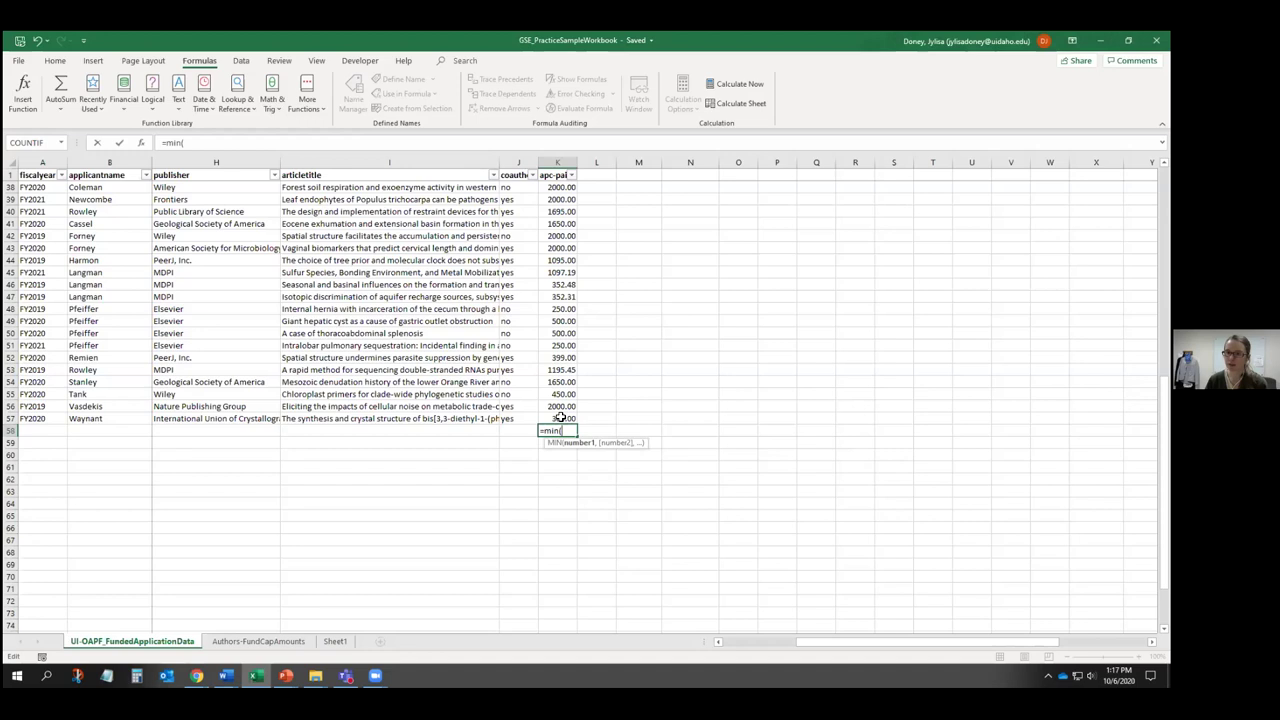
{"action": "left_click_drag", "start_coordinate": [560, 418], "coordinate": [554, 187]}
{"action": "scroll", "coordinate": [563, 370], "scroll_direction": "down", "scroll_amount": 12}
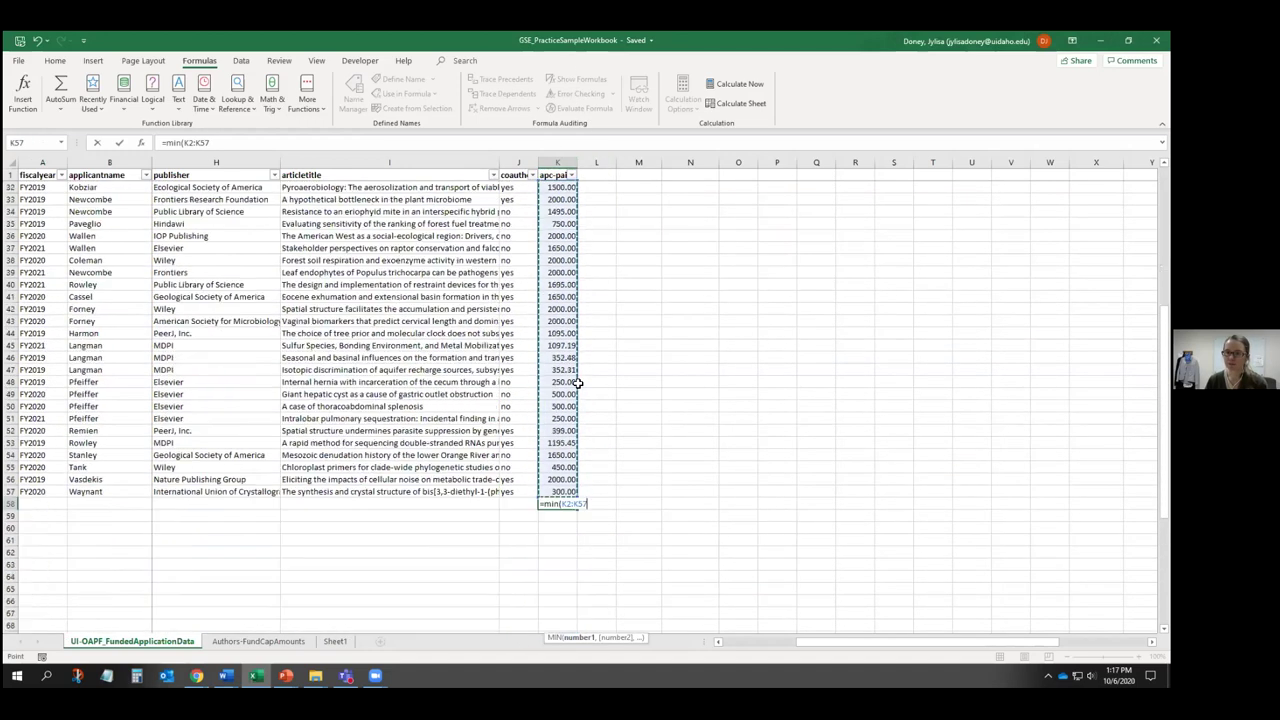
{"action": "key", "text": "Return"}
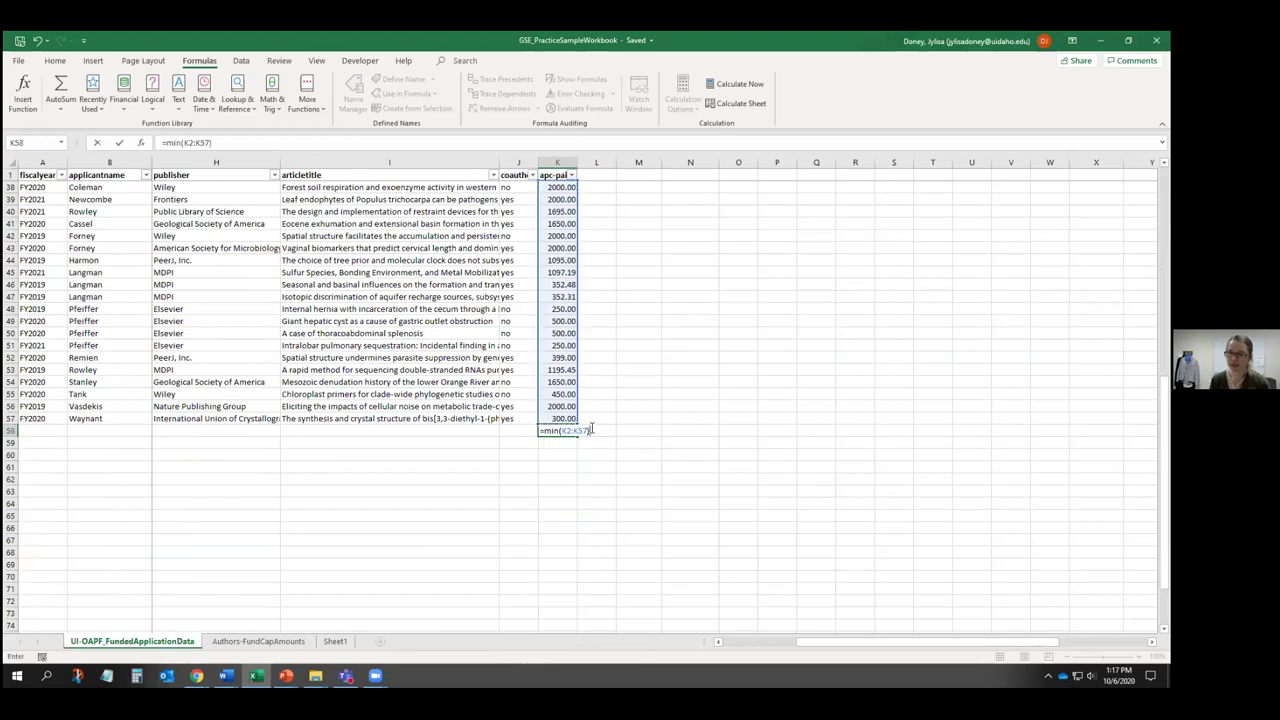
{"action": "key", "text": "Up"}
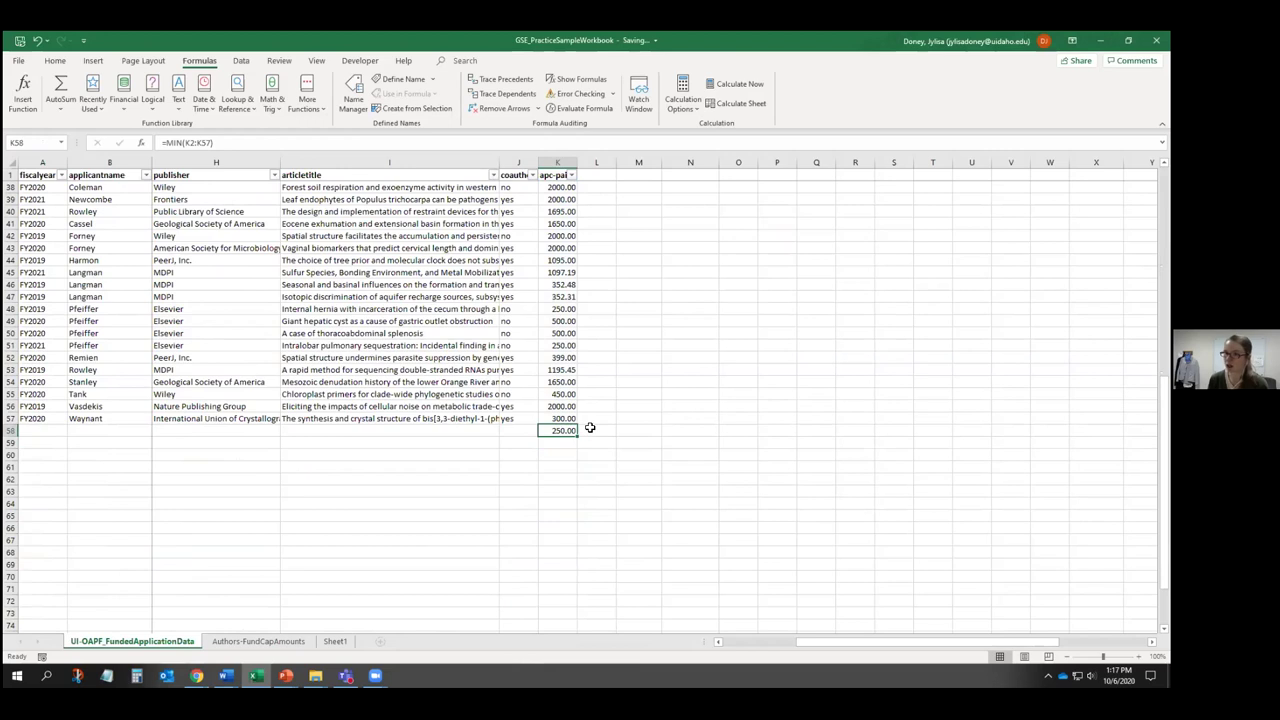
- Clear the minimum formula from cell K58 and check the filter choices of the department column without applying any
{"action": "key", "text": "Delete"}
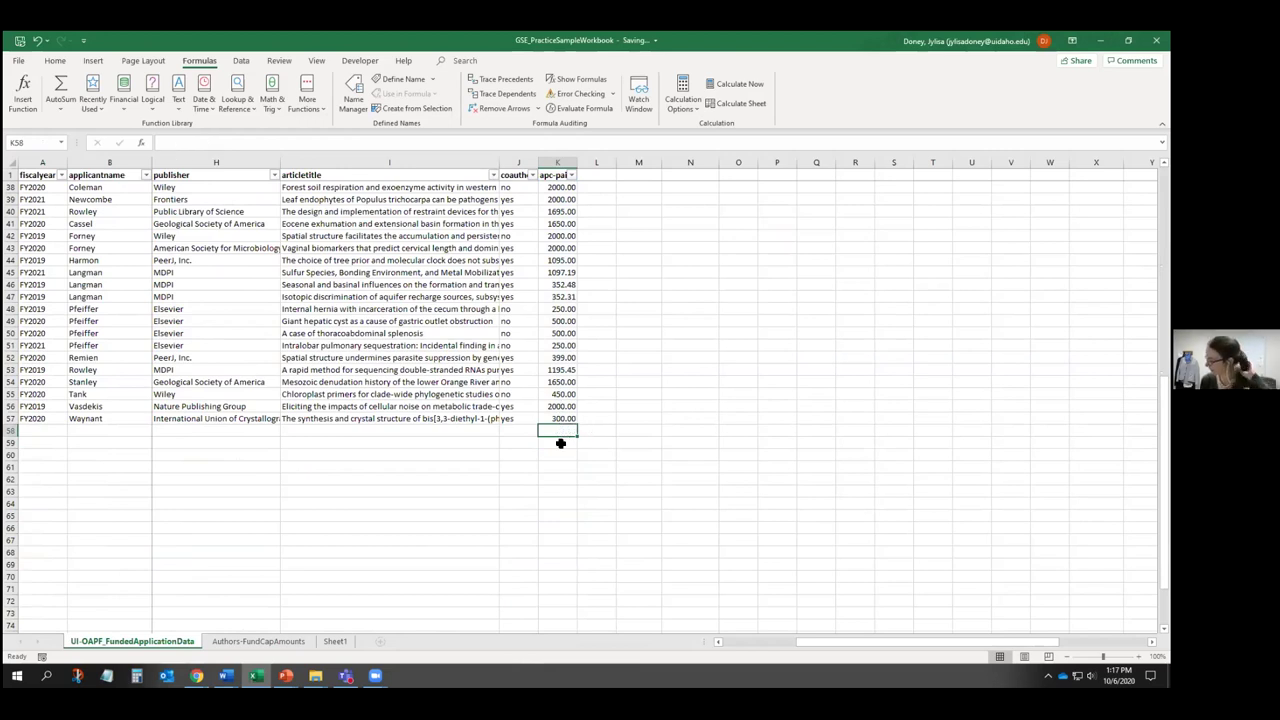
{"action": "scroll", "coordinate": [556, 445], "scroll_direction": "up", "scroll_amount": 12}
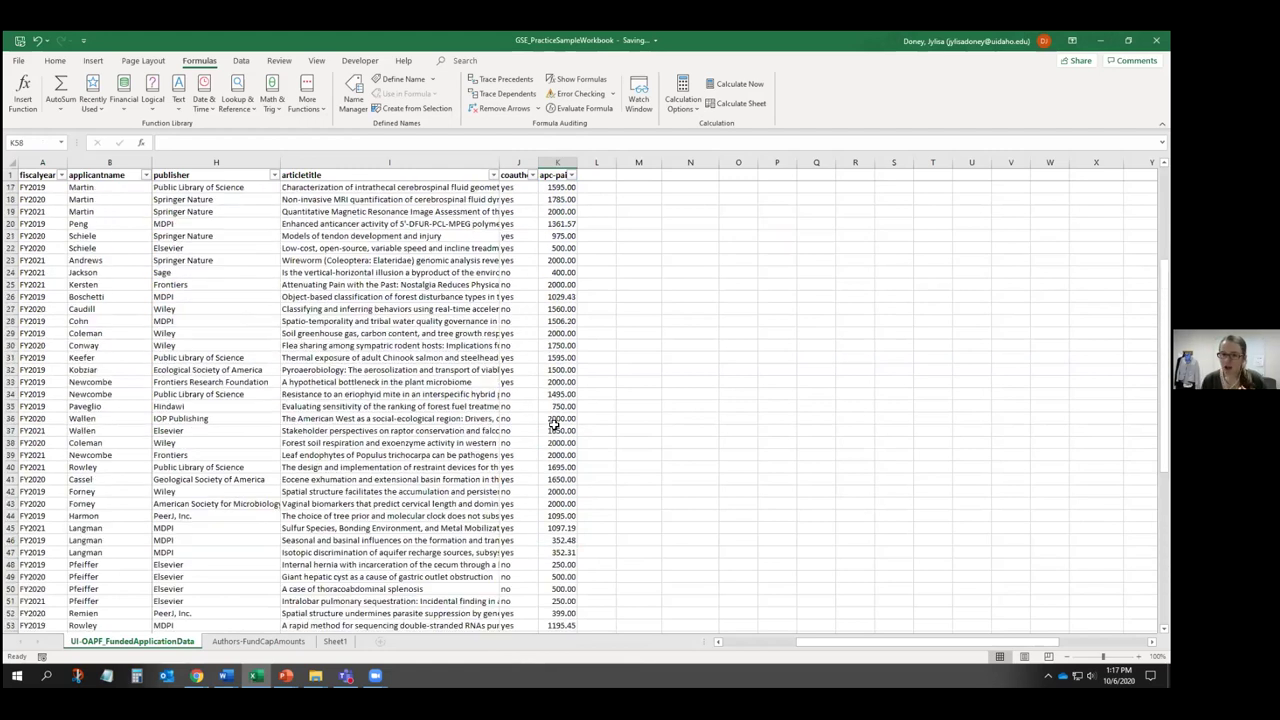
{"action": "left_click_drag", "start_coordinate": [855, 644], "coordinate": [744, 636]}
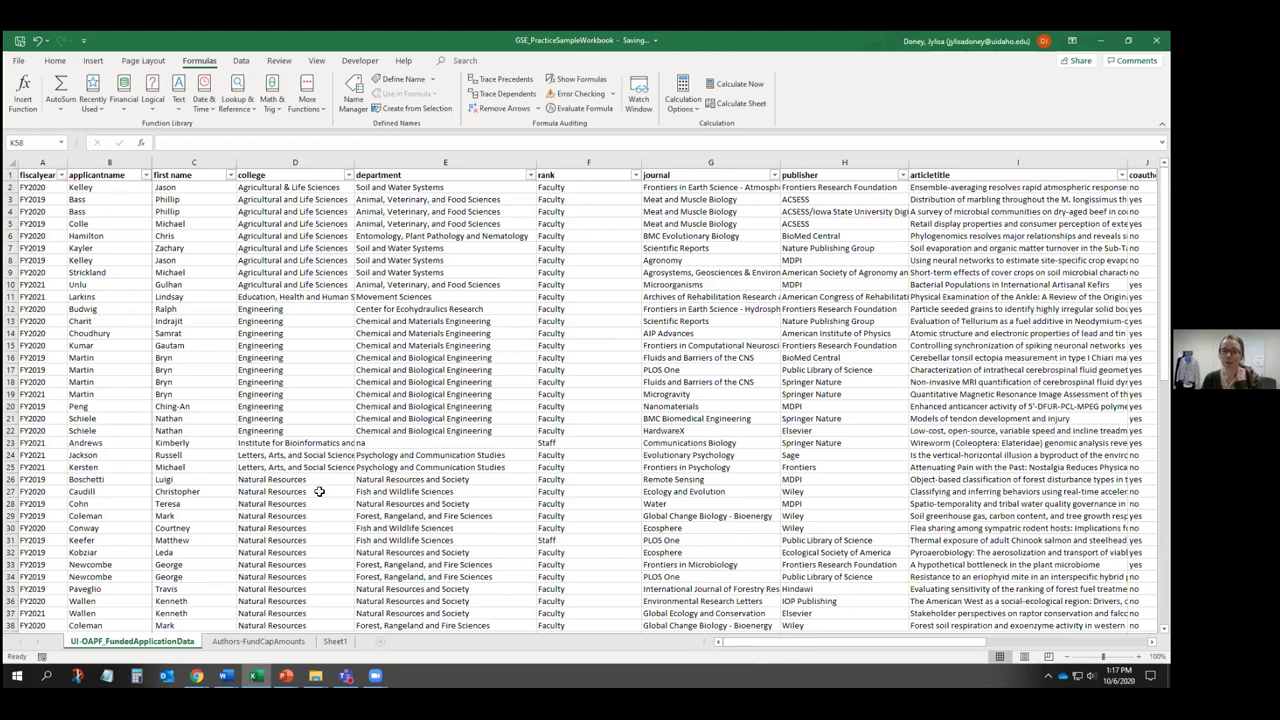
{"action": "left_click", "coordinate": [530, 175]}
{"action": "key", "text": "Escape"}
- Create a conditional formatting rule for the whole apc-paid column that targets values equal or above the average
{"action": "left_click_drag", "start_coordinate": [800, 643], "coordinate": [866, 641]}
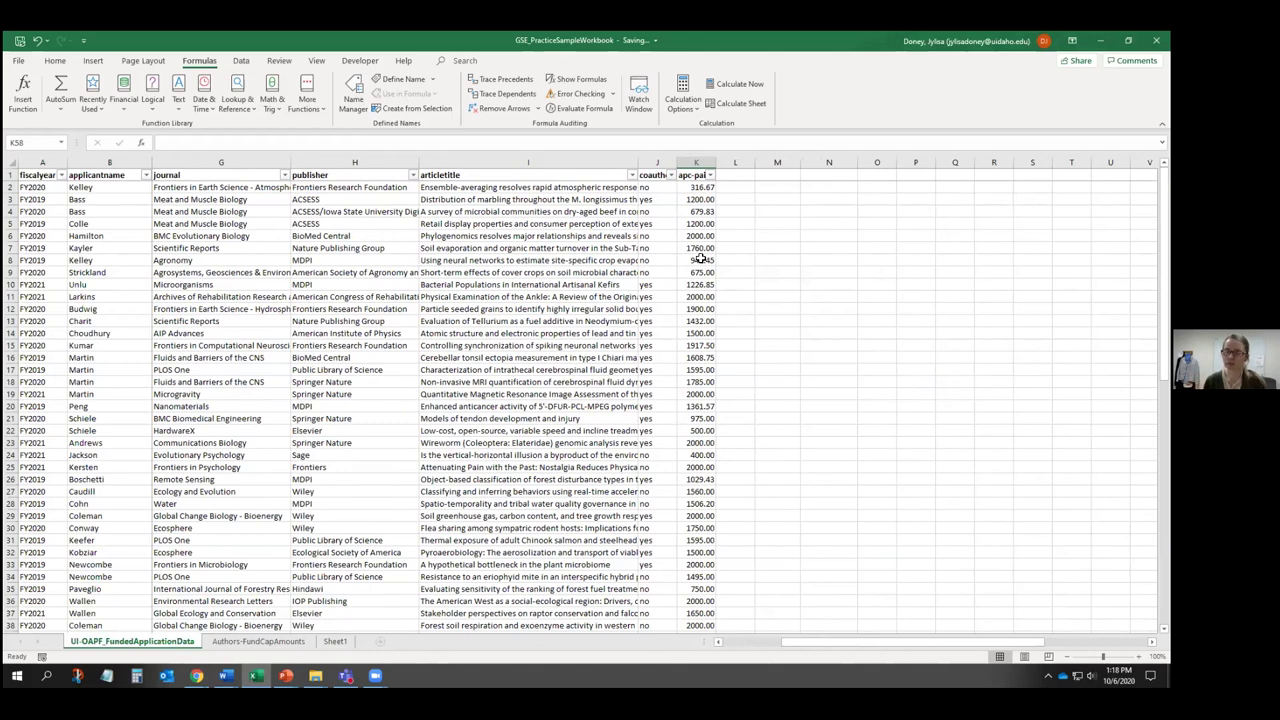
{"action": "left_click", "coordinate": [55, 62]}
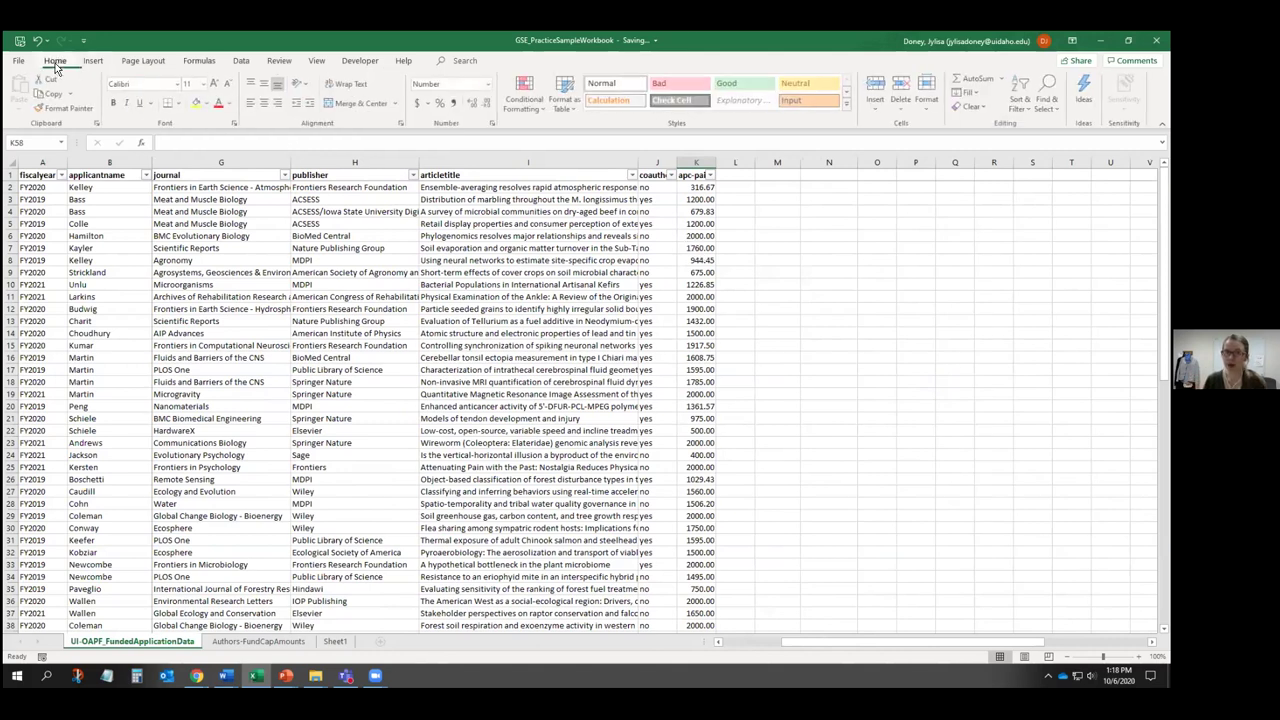
{"action": "left_click", "coordinate": [695, 162]}
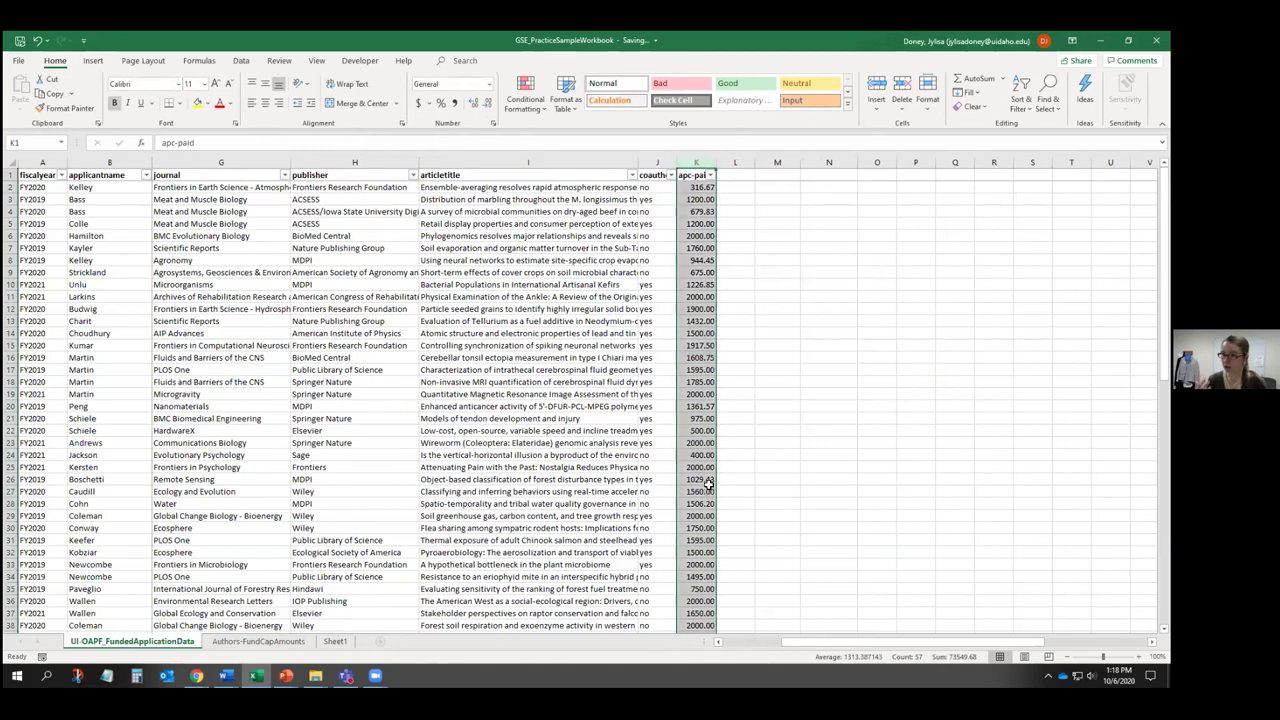
{"action": "left_click", "coordinate": [529, 110]}
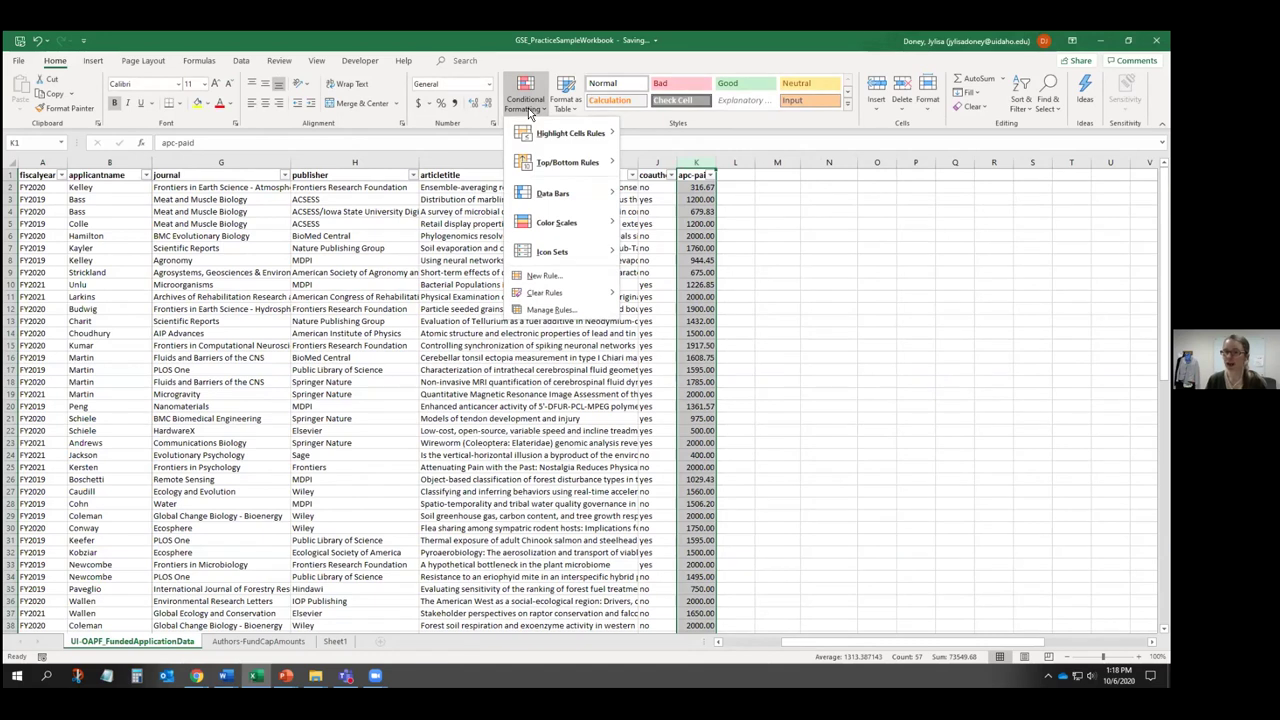
{"action": "mouse_move", "coordinate": [561, 139]}
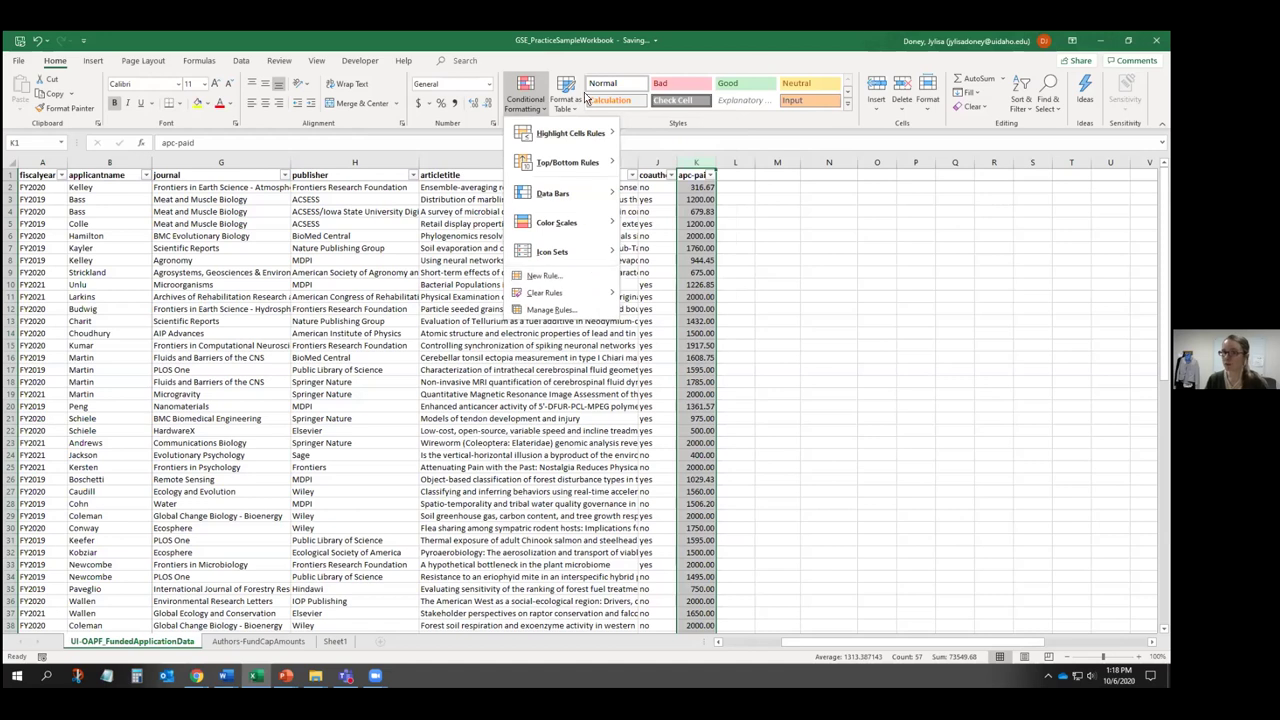
{"action": "left_click", "coordinate": [563, 278]}
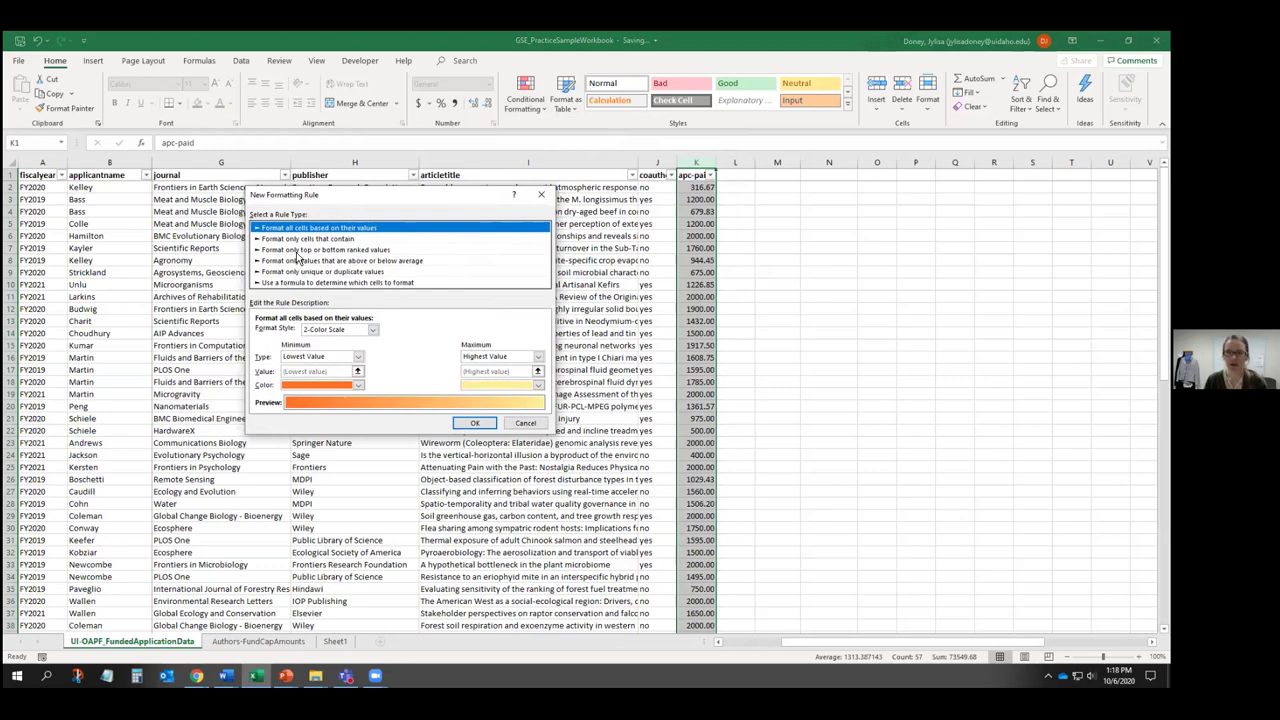
{"action": "left_click", "coordinate": [292, 263]}
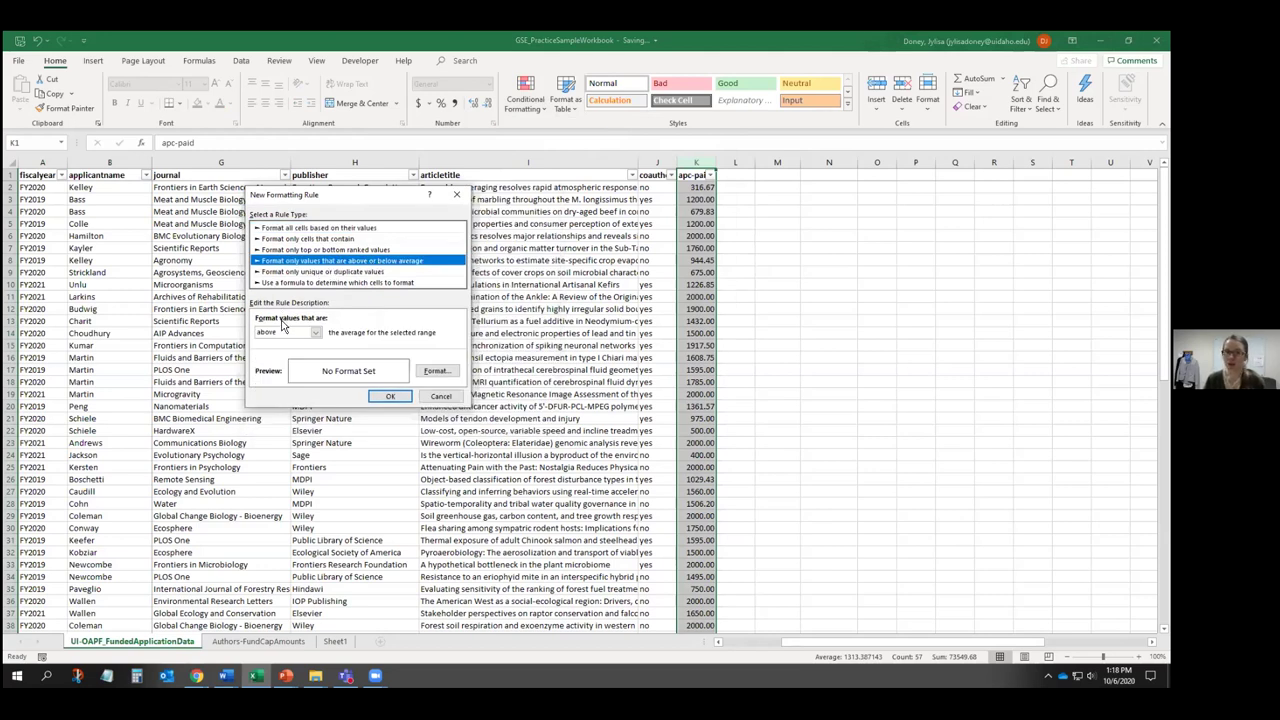
{"action": "left_click", "coordinate": [286, 333]}
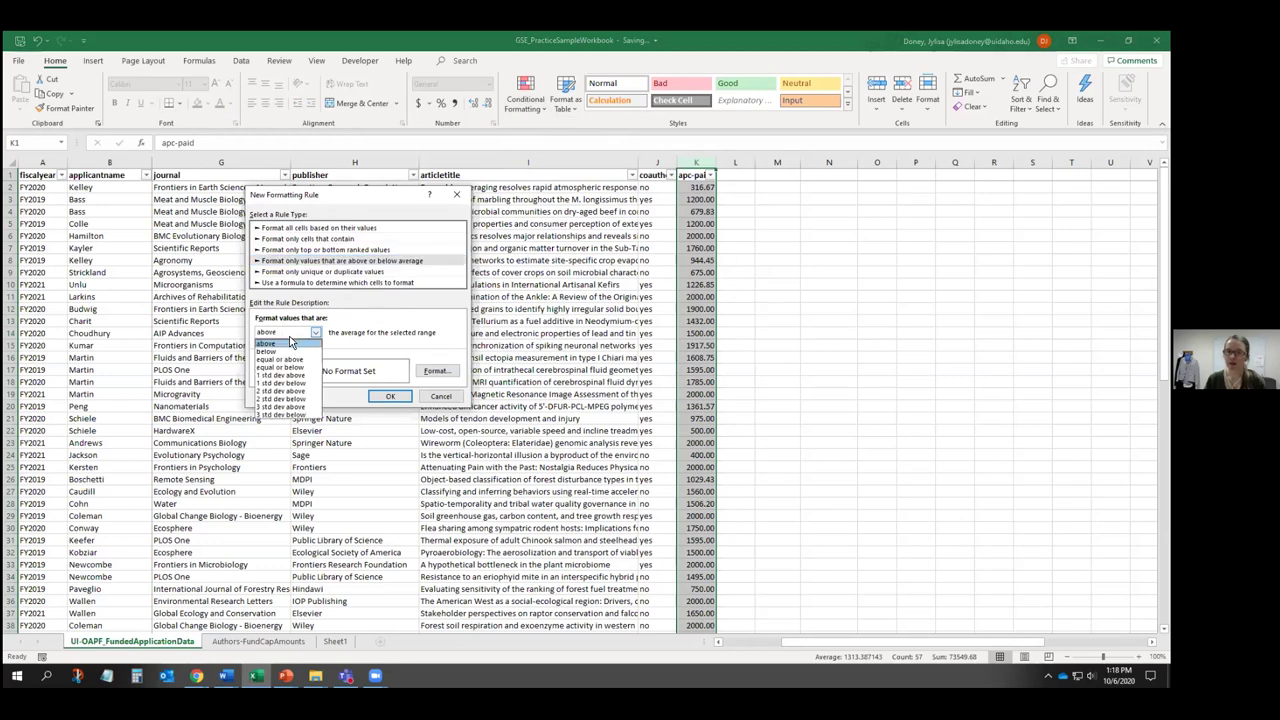
{"action": "left_click", "coordinate": [287, 359]}
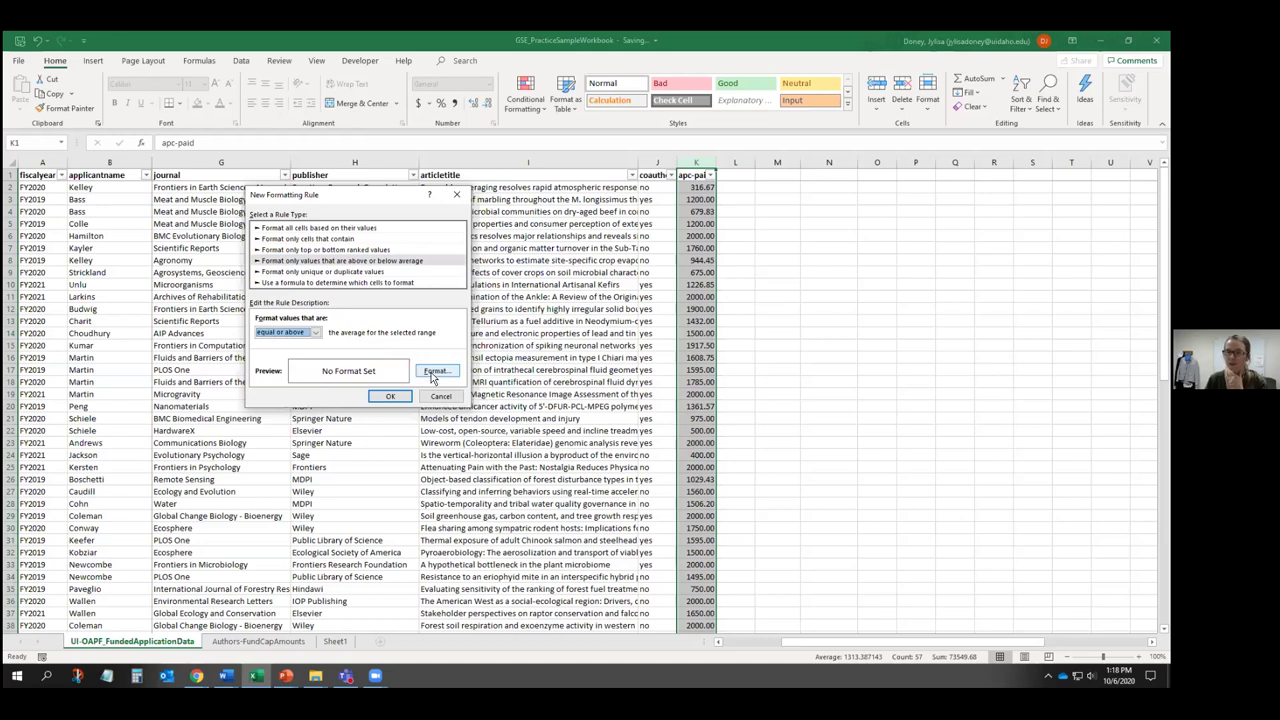
- Give the above-average rule a yellow background fill and apply it to the apc-paid column
{"action": "left_click", "coordinate": [432, 374]}
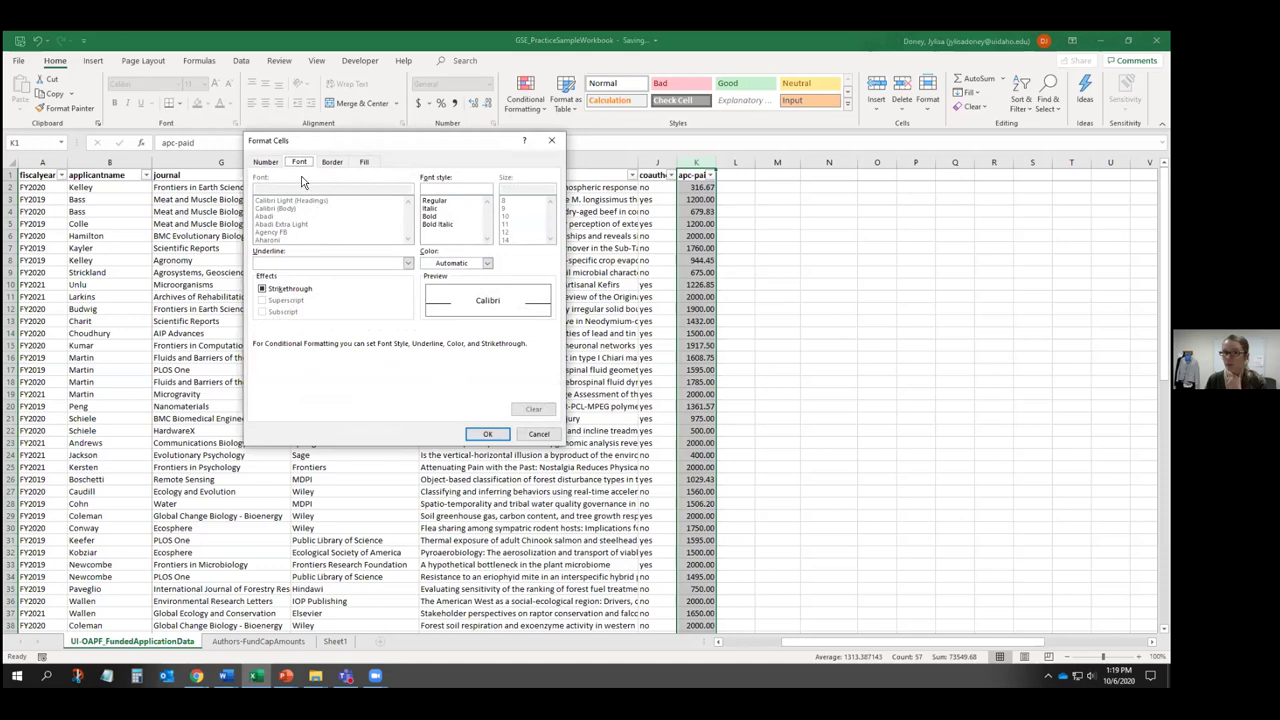
{"action": "left_click", "coordinate": [365, 162]}
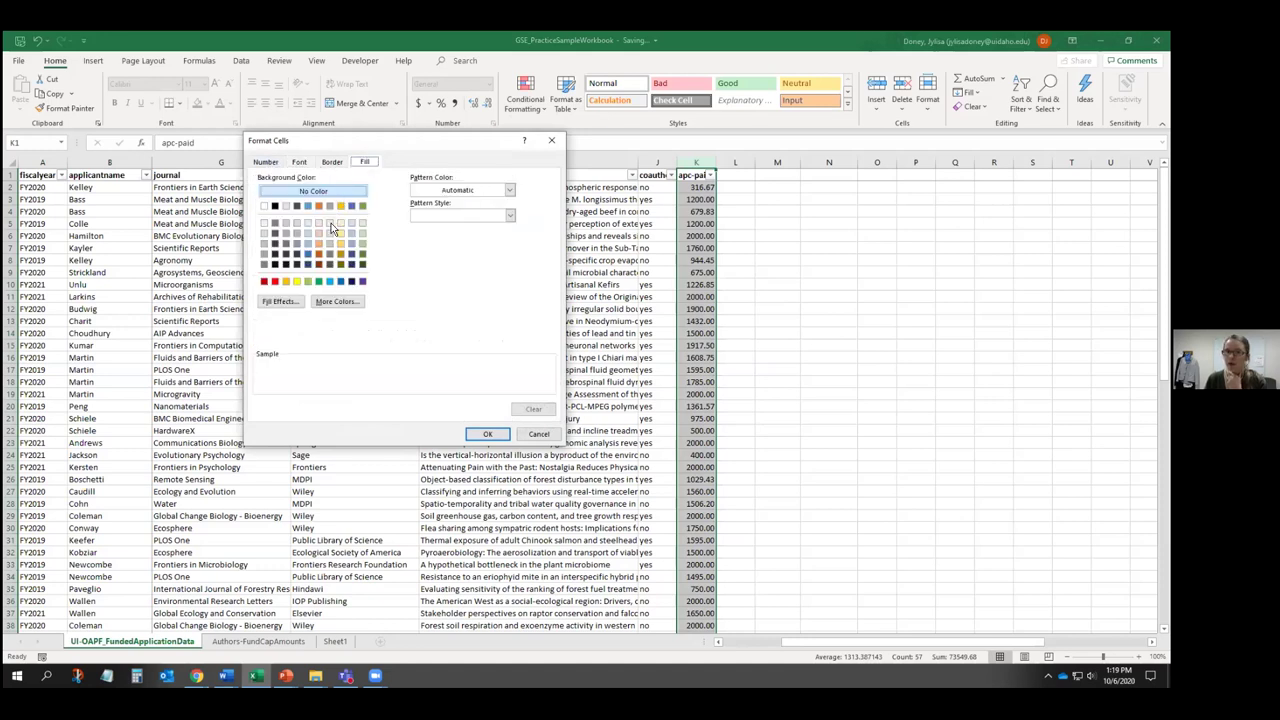
{"action": "left_click", "coordinate": [332, 163]}
{"action": "left_click", "coordinate": [366, 163]}
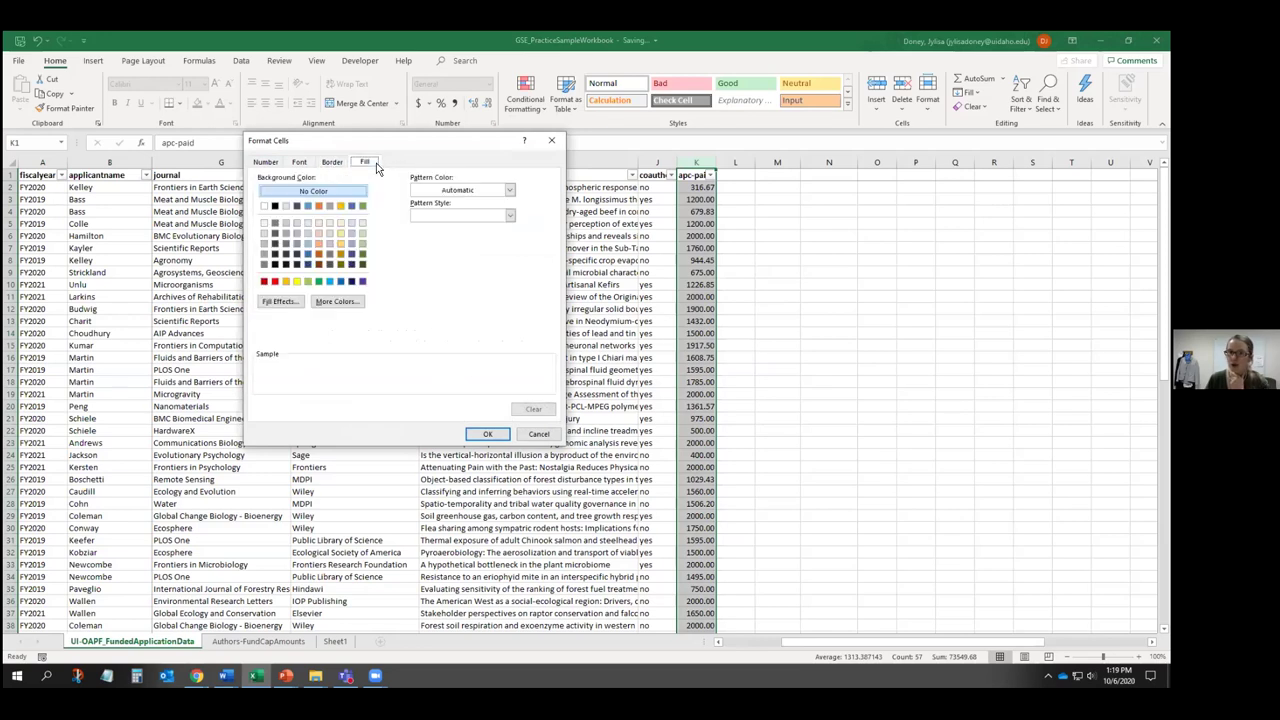
{"action": "left_click", "coordinate": [300, 284]}
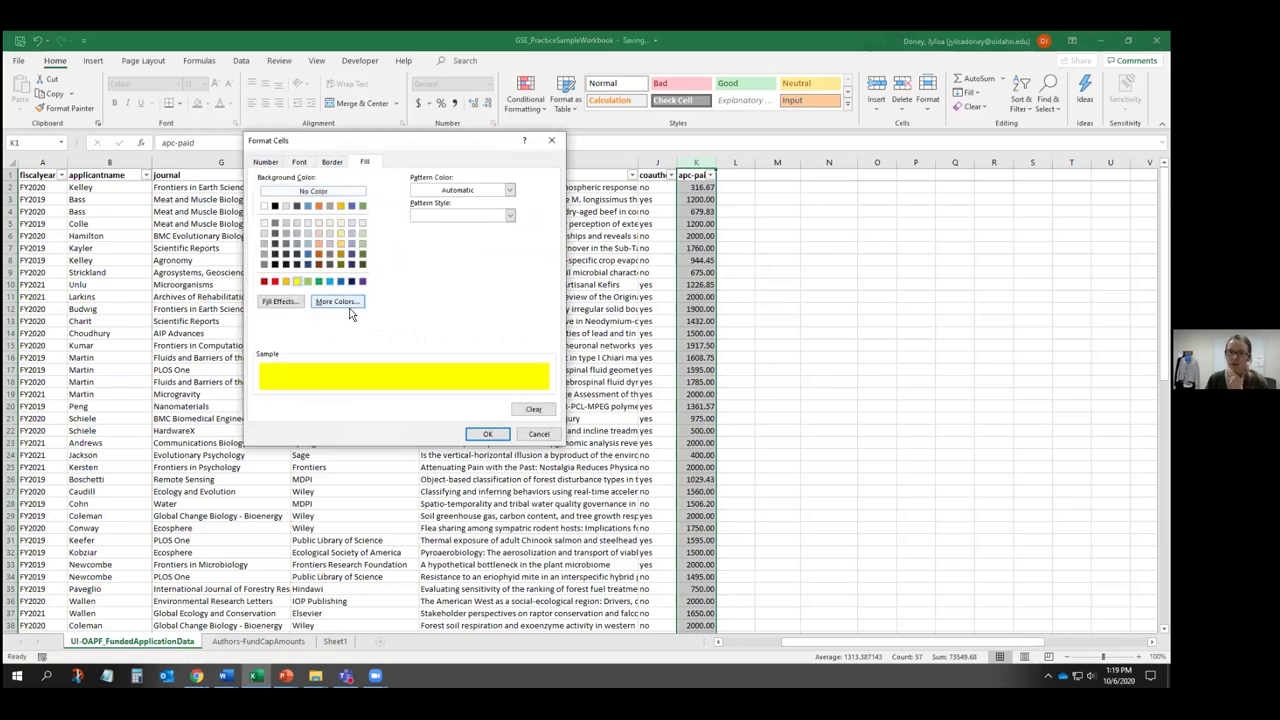
{"action": "left_click", "coordinate": [487, 433]}
{"action": "left_click", "coordinate": [391, 397]}
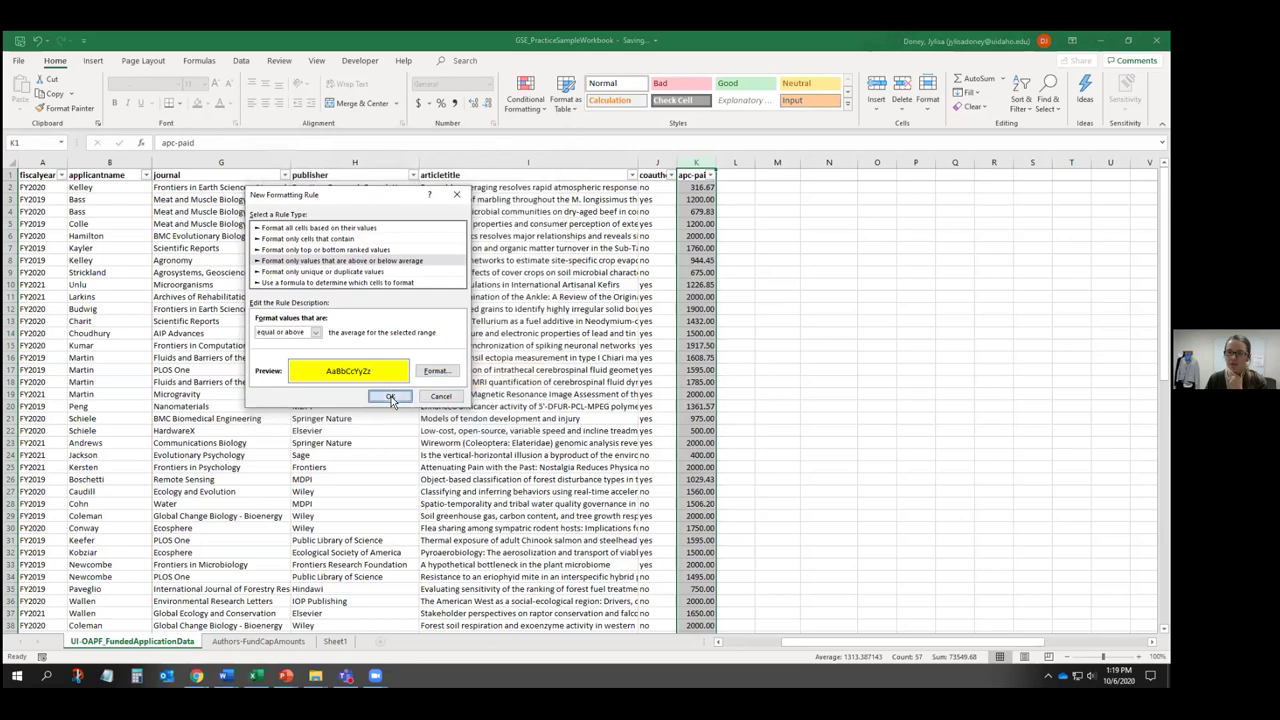
- Enter the test amounts 2000 in cell K58 and 100 in cell K59, beneath the apc-paid data
{"action": "left_click", "coordinate": [697, 235]}
{"action": "left_click_drag", "start_coordinate": [697, 235], "coordinate": [697, 247]}
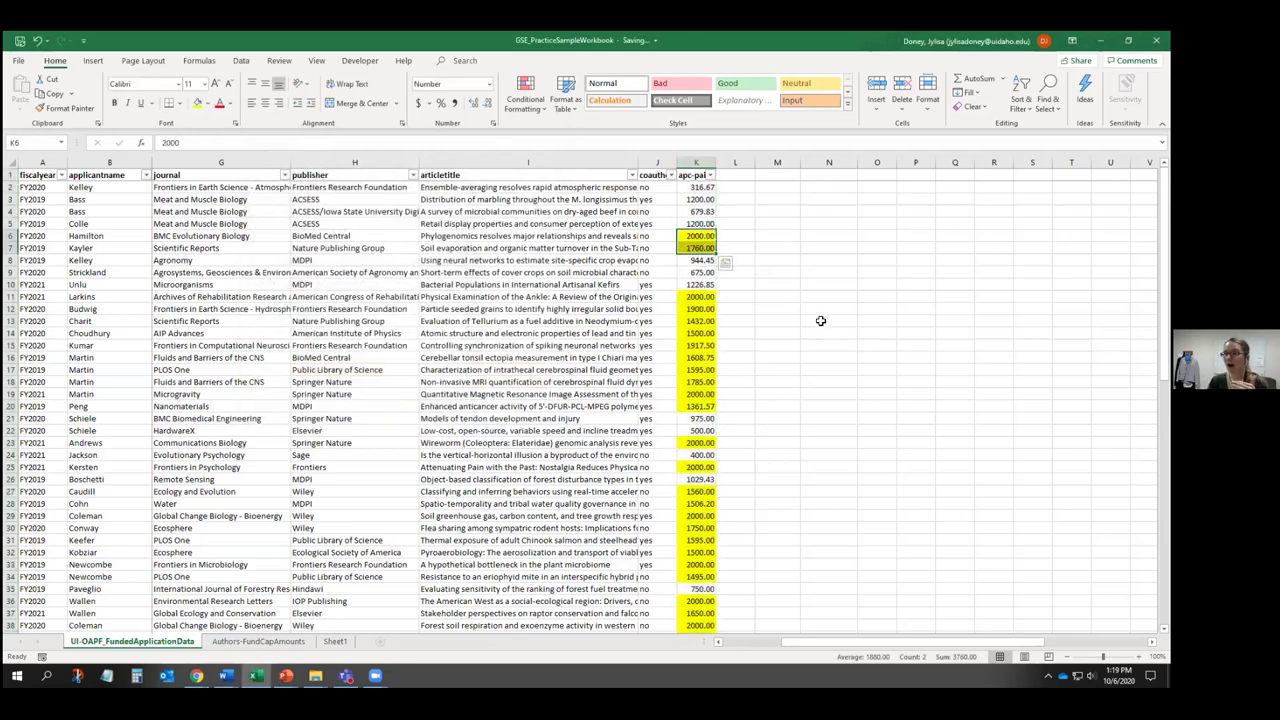
{"action": "scroll", "coordinate": [718, 430], "scroll_direction": "down", "scroll_amount": 13}
{"action": "left_click", "coordinate": [709, 394]}
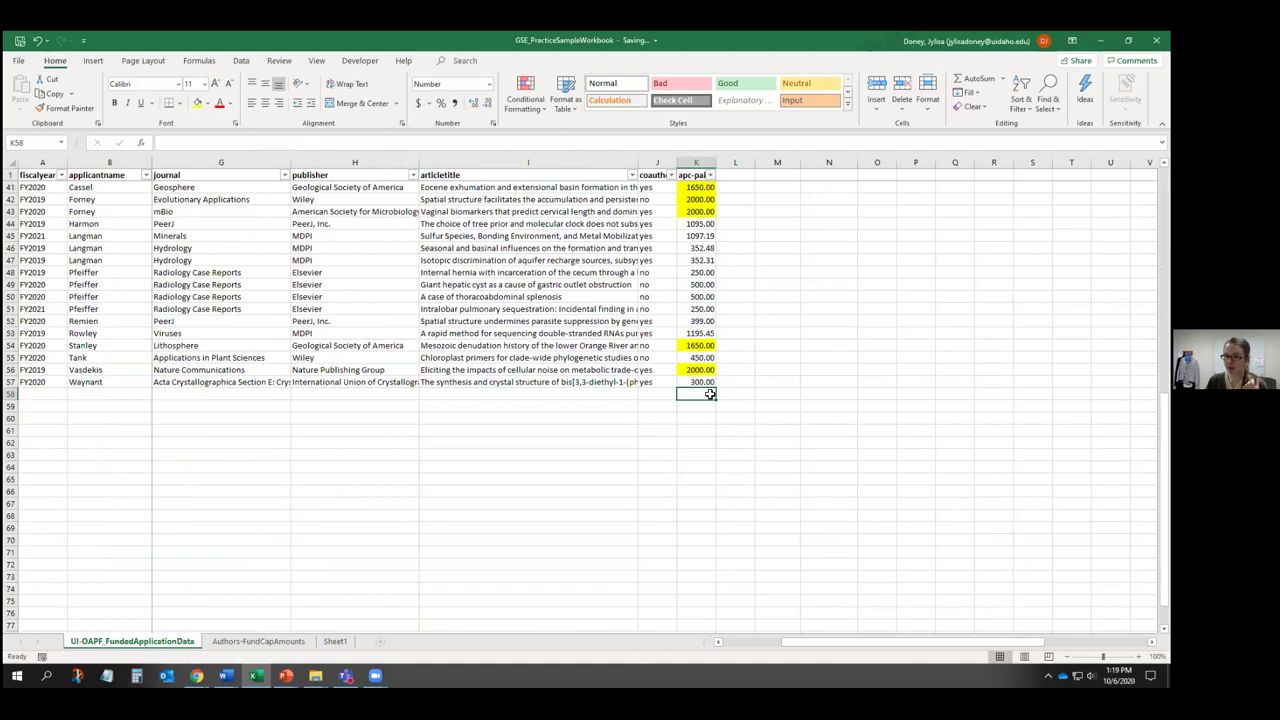
{"action": "scroll", "coordinate": [703, 406], "scroll_direction": "up", "scroll_amount": 2}
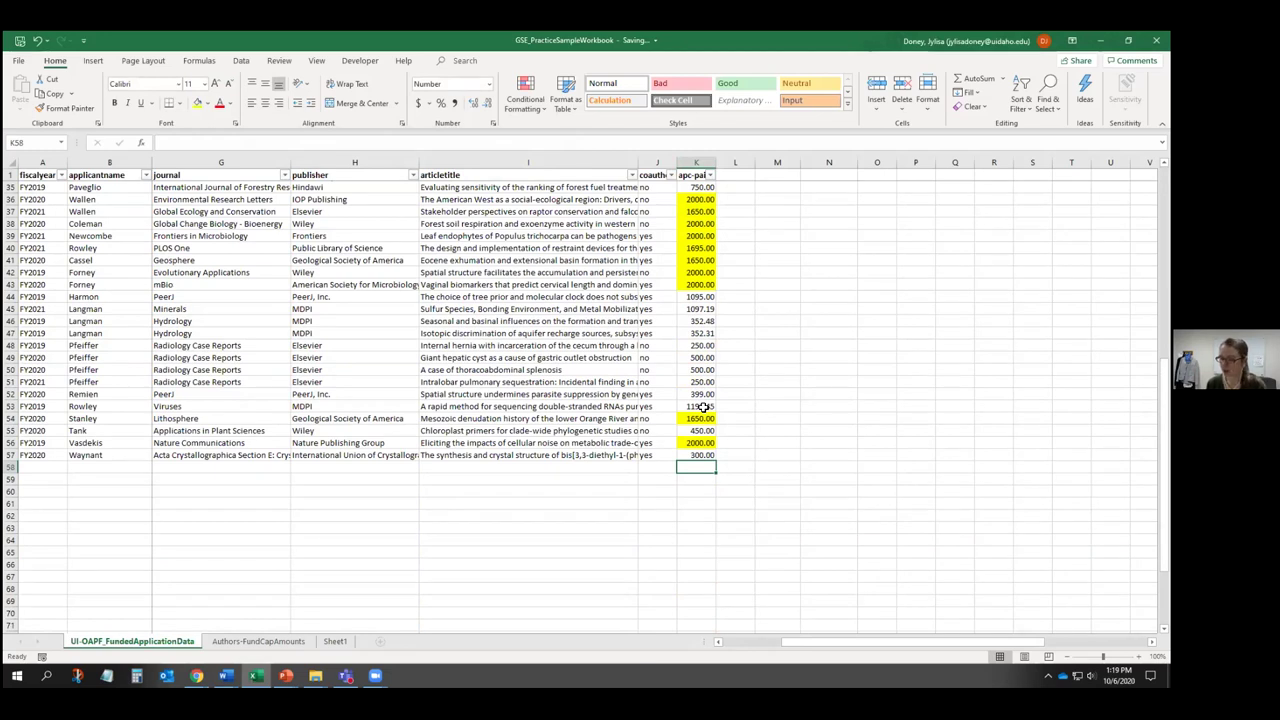
{"action": "type", "text": "2000"}
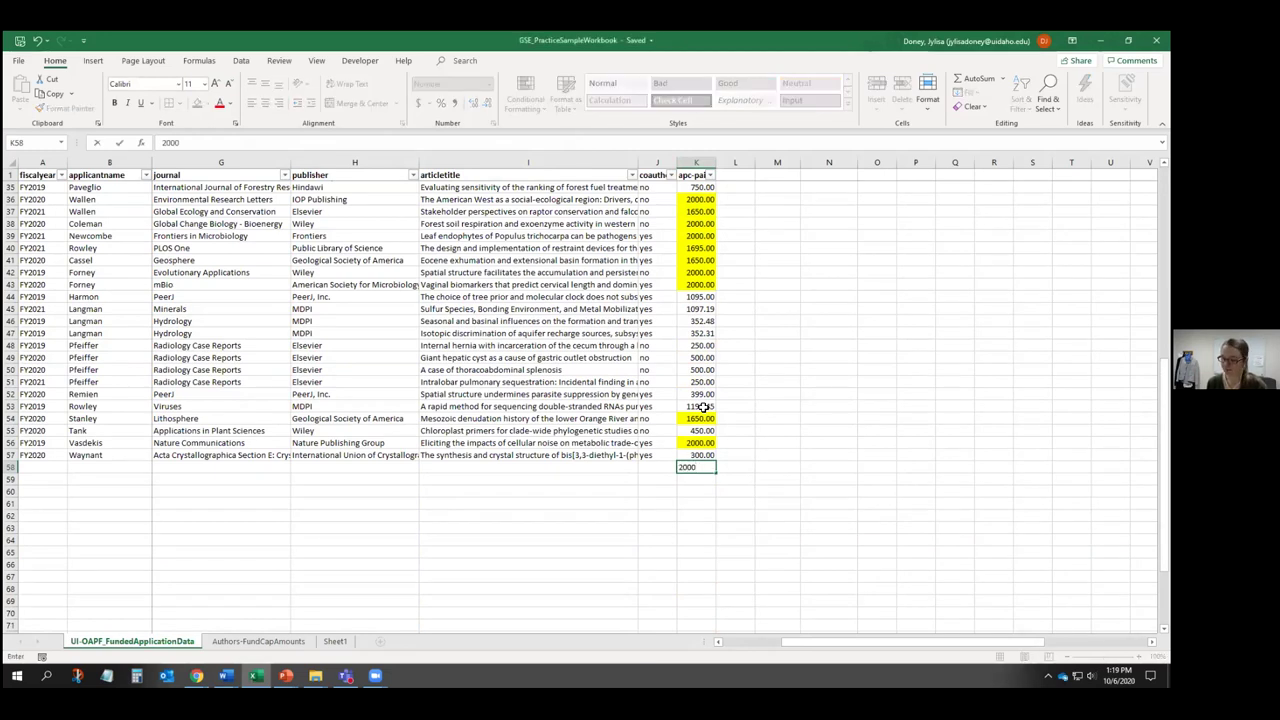
{"action": "key", "text": "Return"}
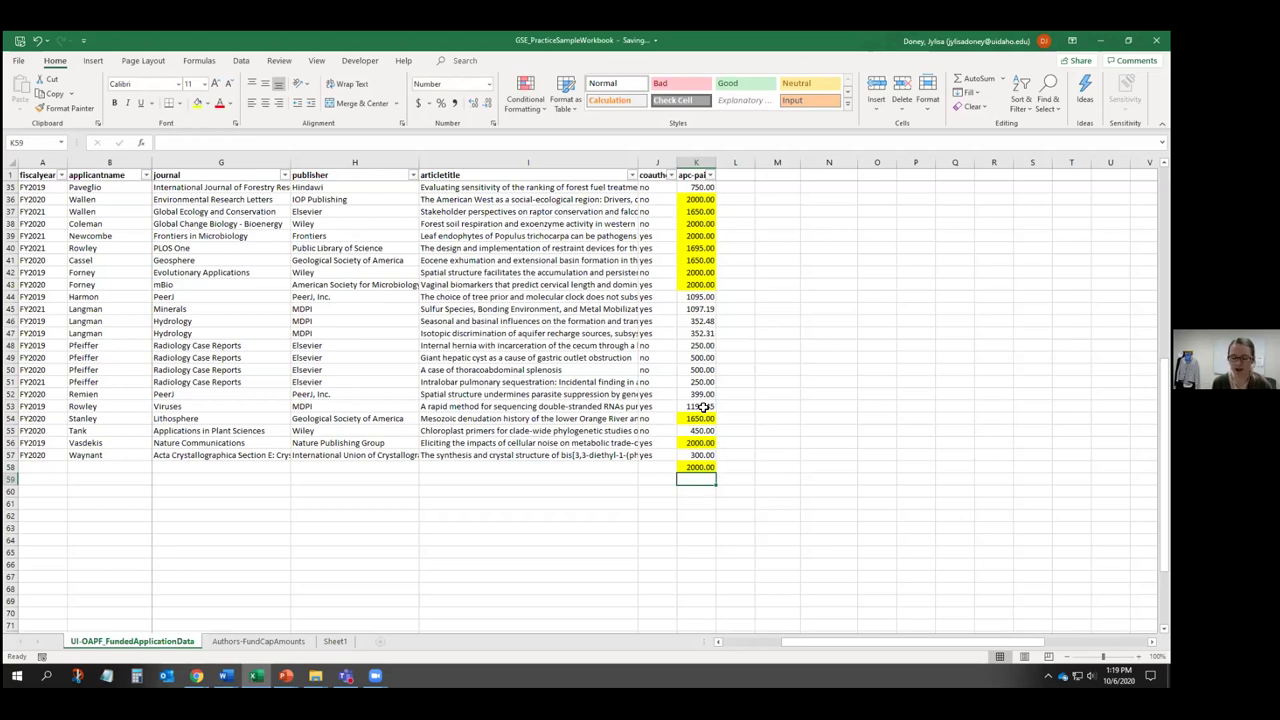
{"action": "type", "text": "100.0"}
{"action": "key", "text": "Return"}
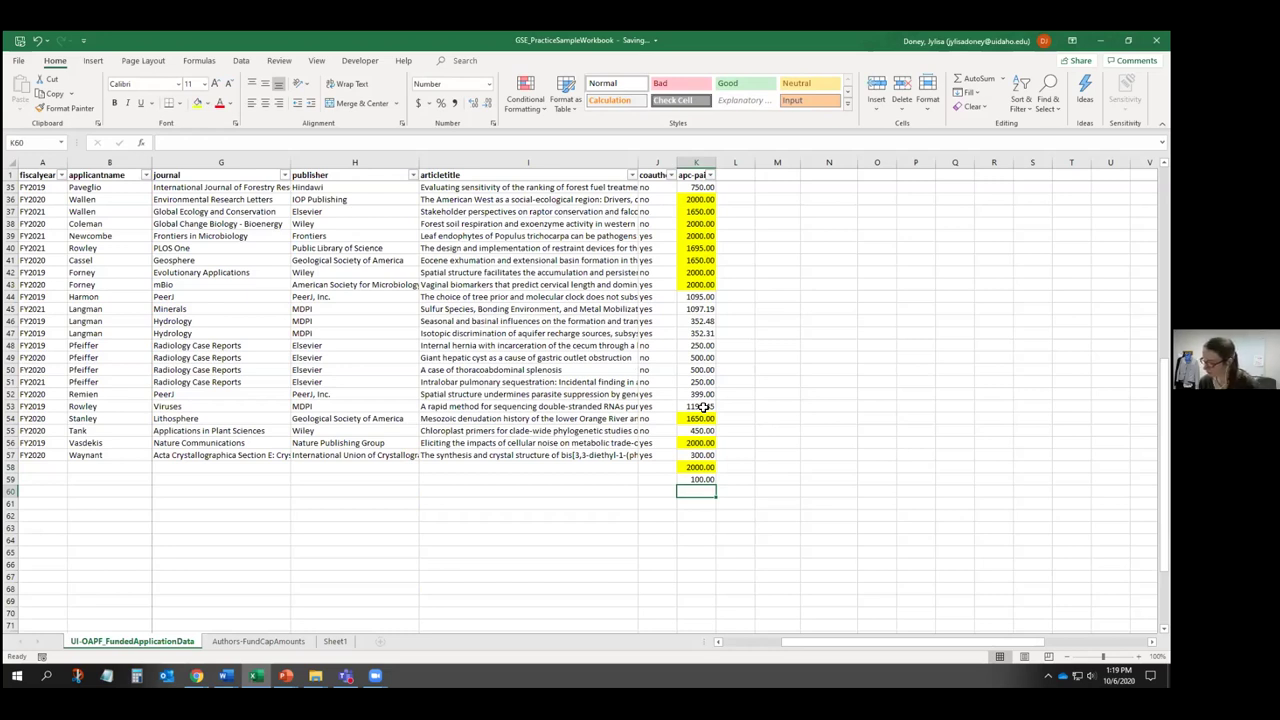
- Format the data range A1:K59 as a table with headers, using a gold Medium style with banded grey rows
{"action": "scroll", "coordinate": [703, 407], "scroll_direction": "up", "scroll_amount": 11}
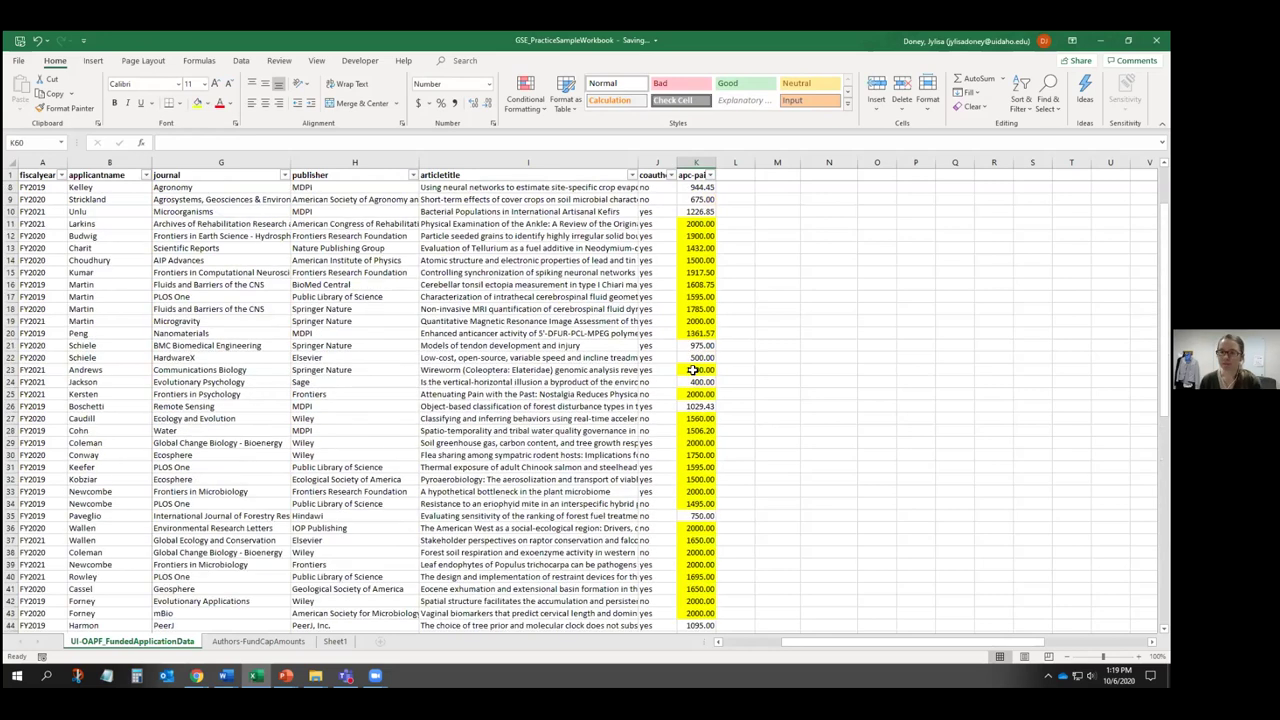
{"action": "left_click_drag", "start_coordinate": [828, 640], "coordinate": [773, 641]}
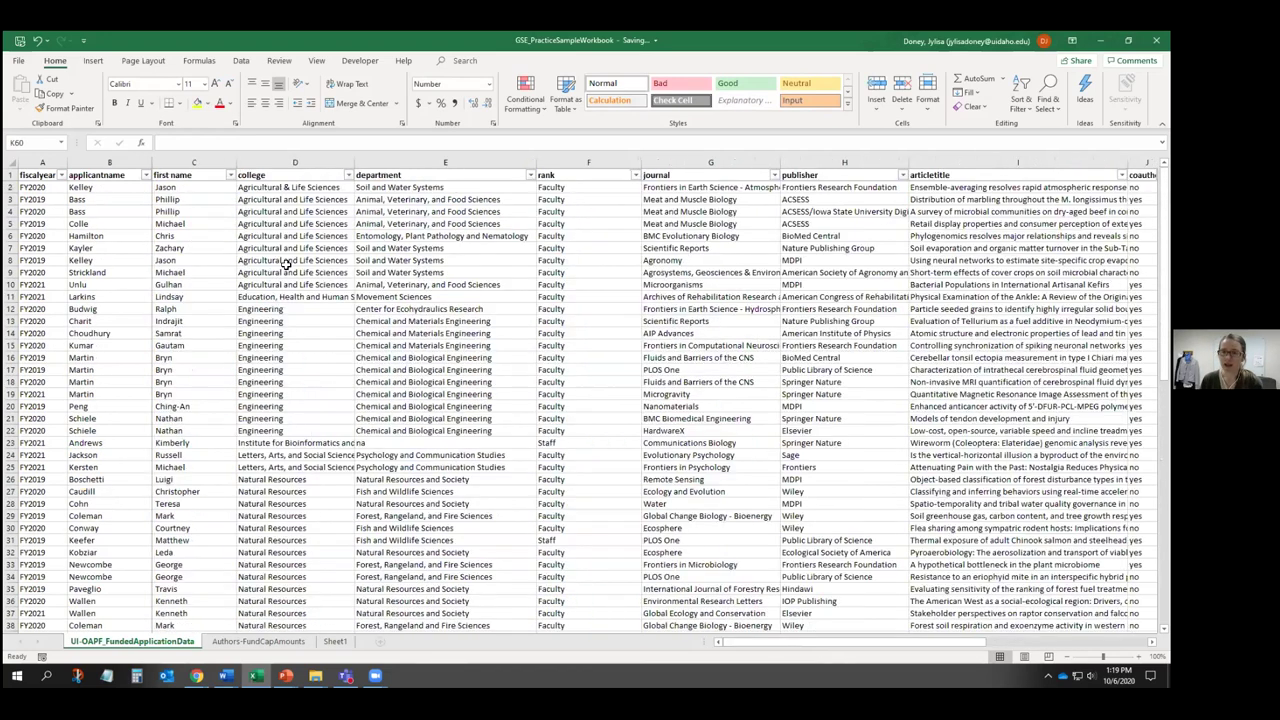
{"action": "left_click", "coordinate": [45, 178]}
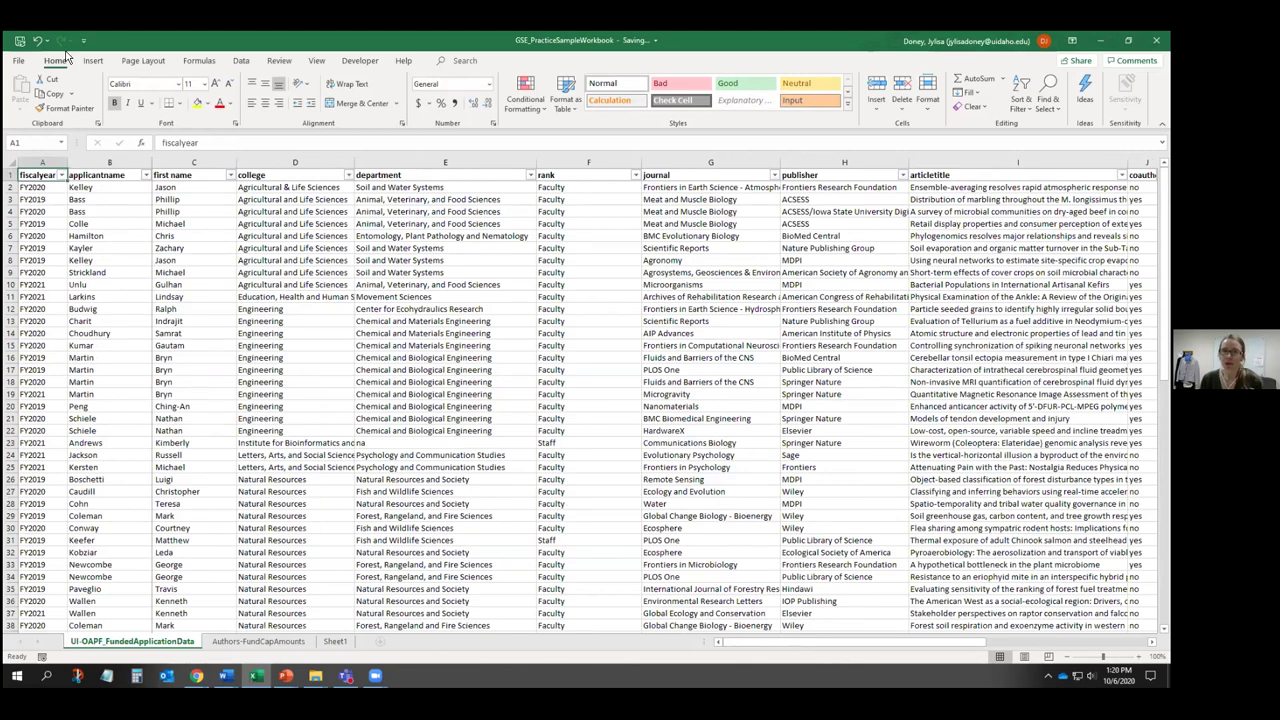
{"action": "left_click", "coordinate": [572, 110]}
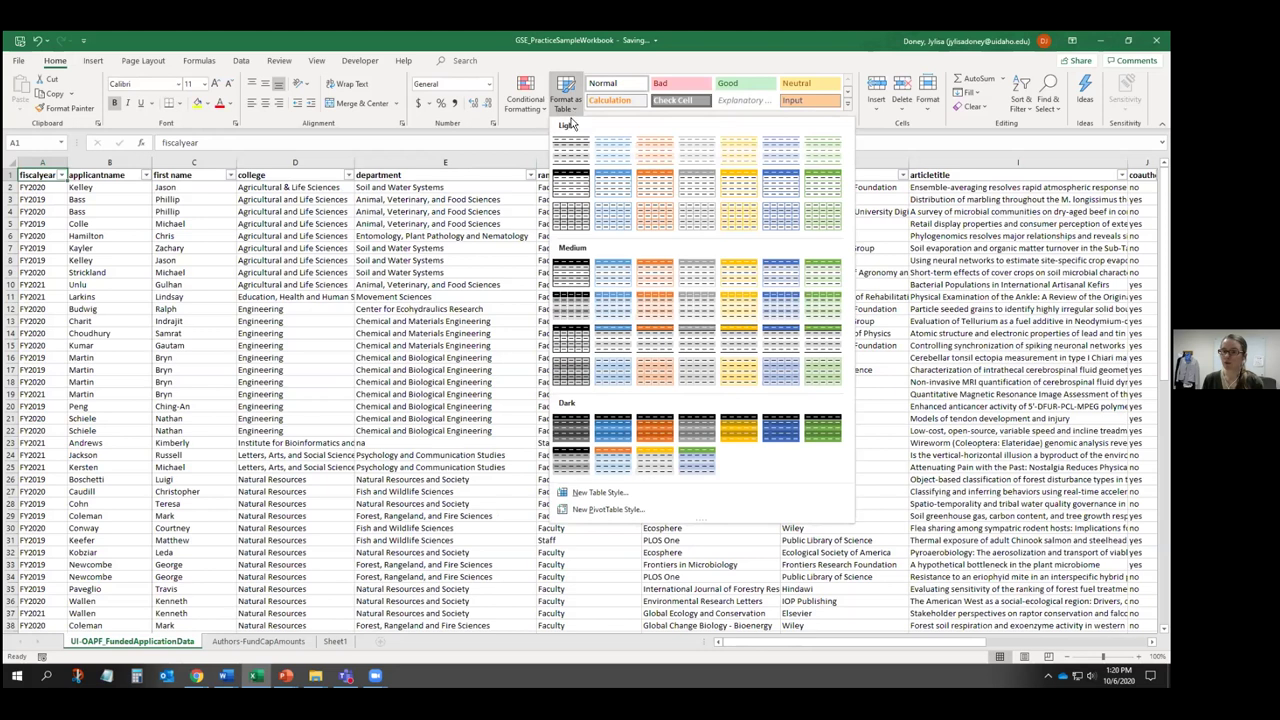
{"action": "left_click", "coordinate": [736, 346]}
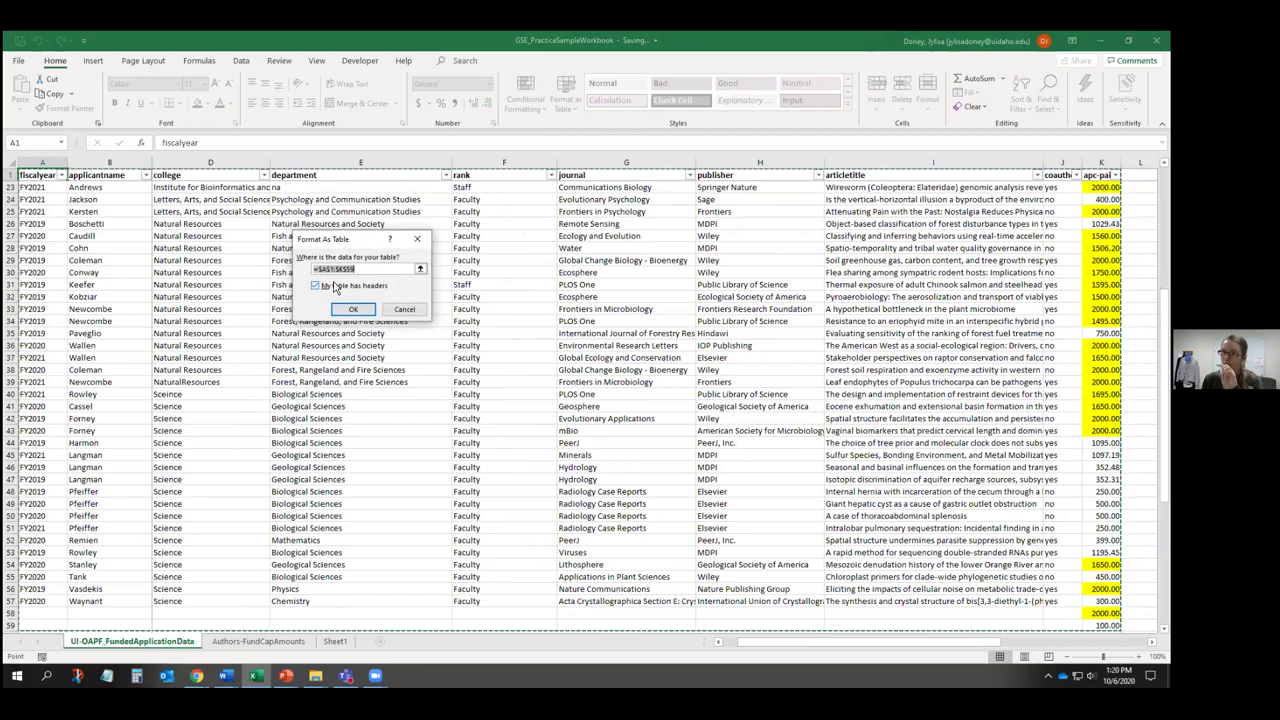
{"action": "left_click", "coordinate": [352, 309]}
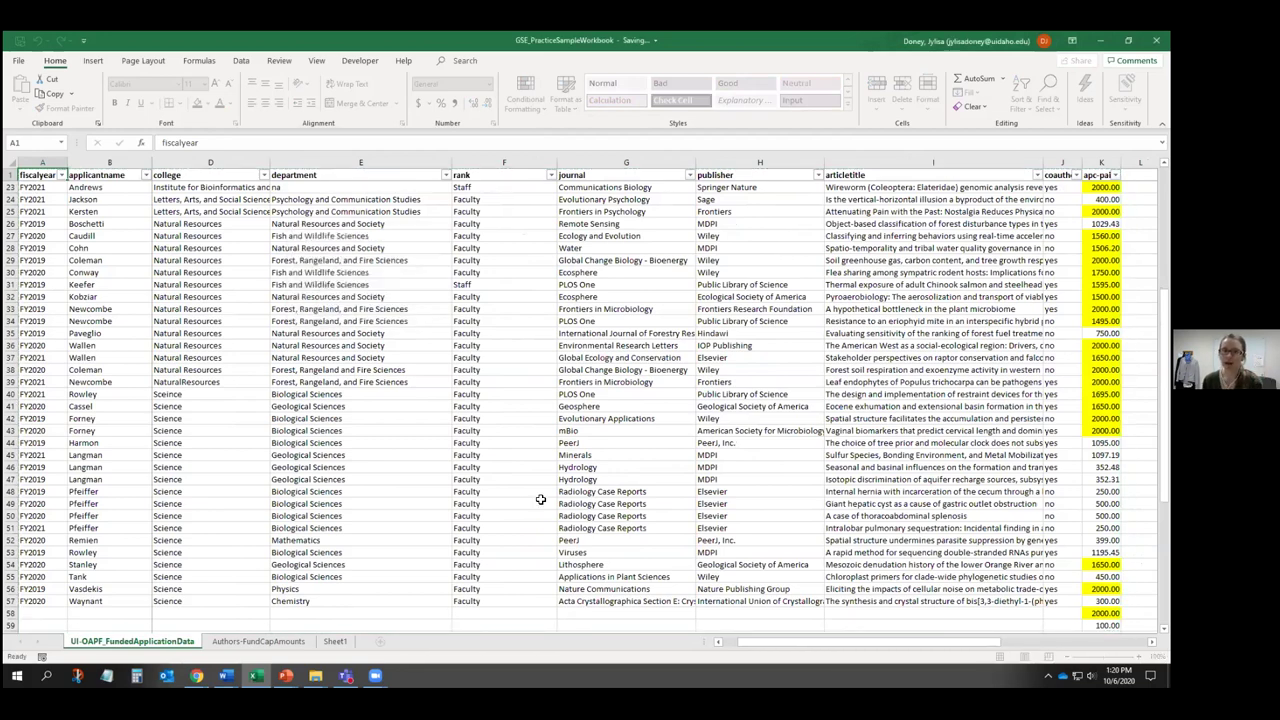
{"action": "scroll", "coordinate": [413, 340], "scroll_direction": "up", "scroll_amount": 6}
{"action": "scroll", "coordinate": [413, 335], "scroll_direction": "up", "scroll_amount": 3}
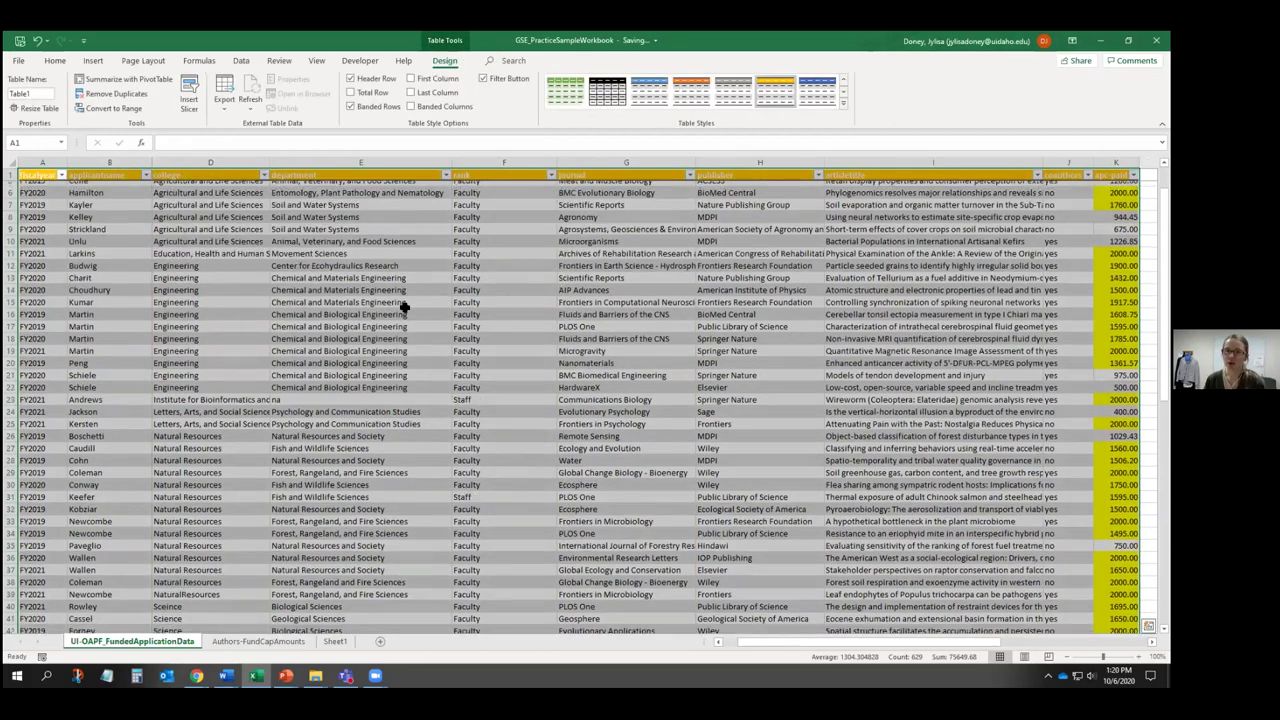
- Inspect the sort and filter options of the table's department column without applying any
{"action": "left_click", "coordinate": [403, 296]}
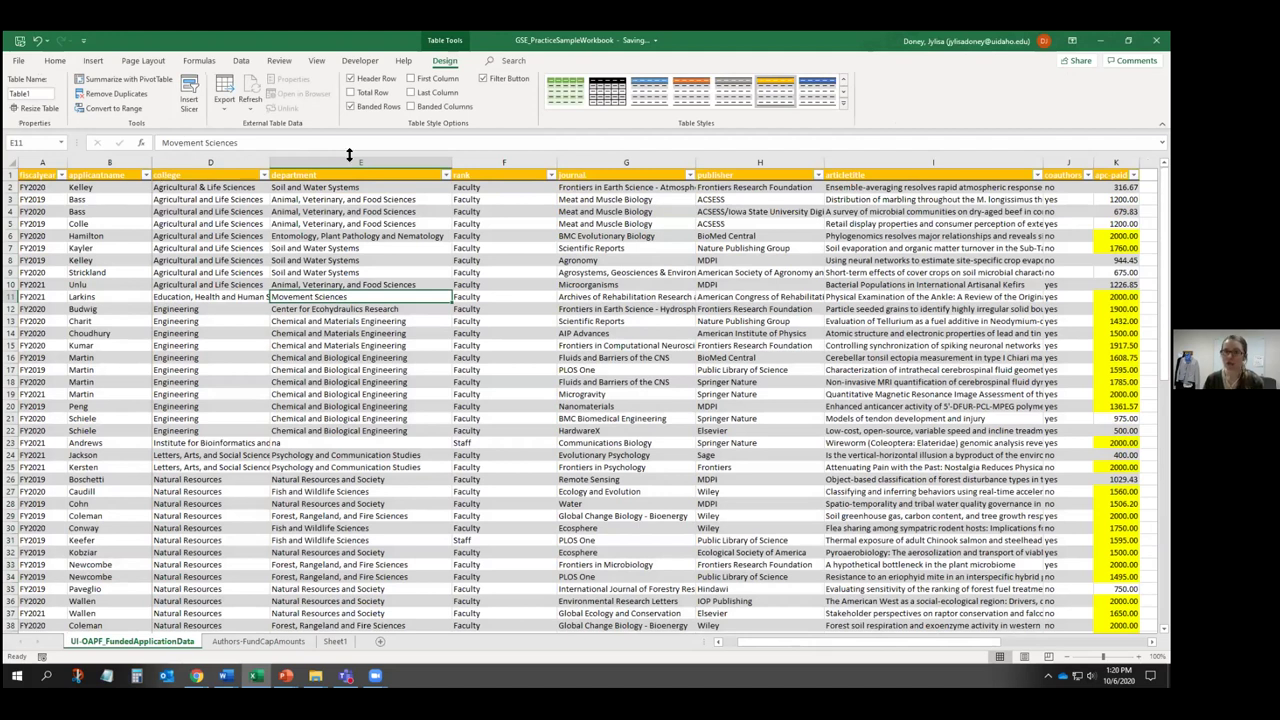
{"action": "left_click", "coordinate": [457, 177]}
{"action": "left_click", "coordinate": [447, 176]}
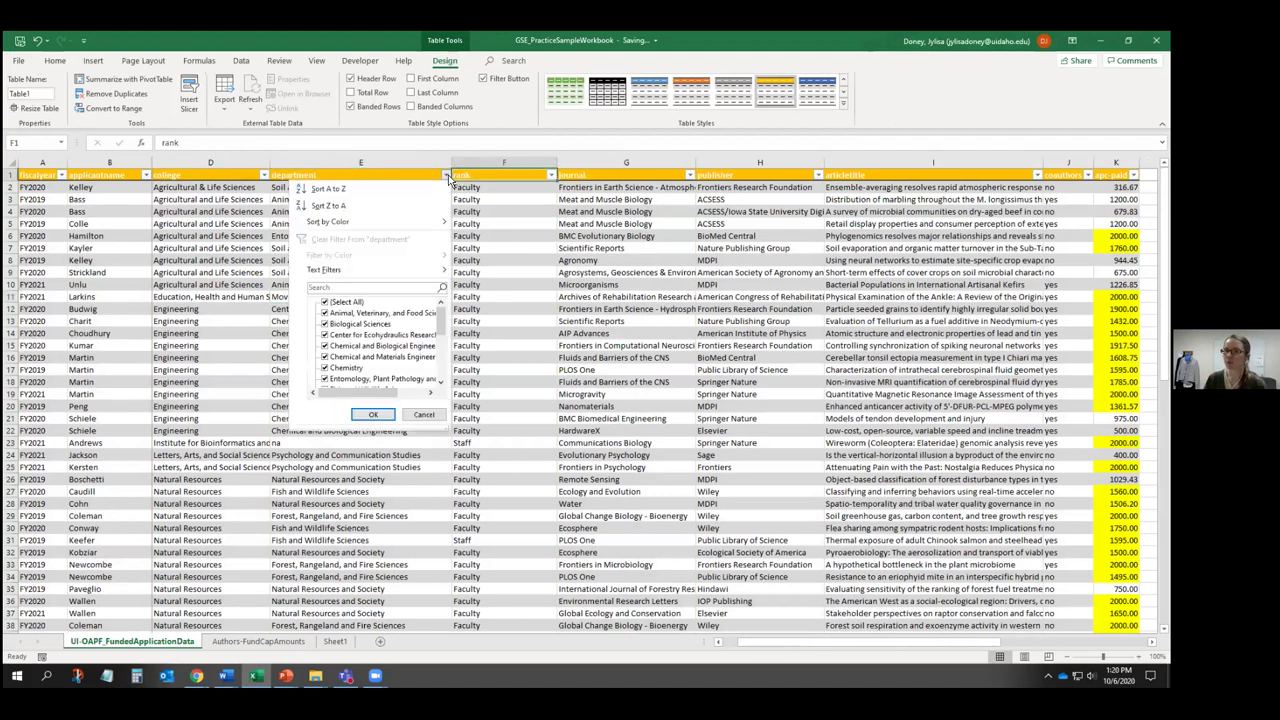
{"action": "left_click", "coordinate": [447, 177]}
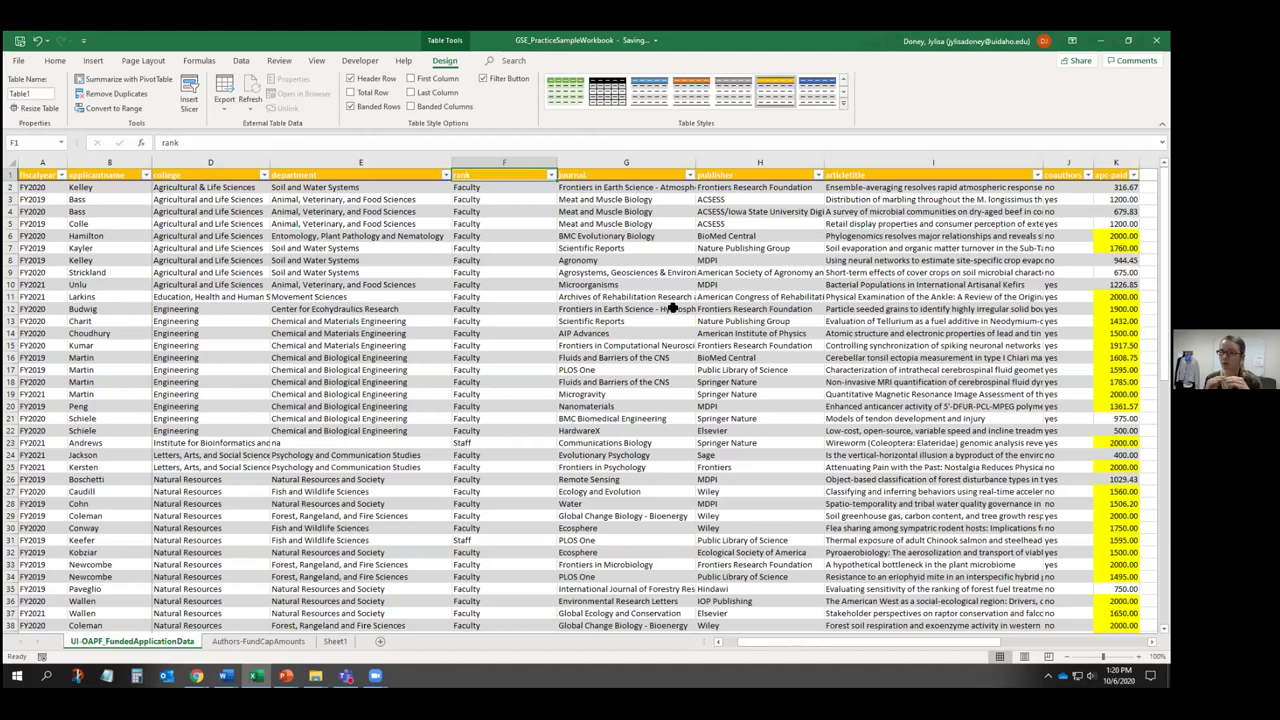
- Convert the gold-styled table on the funded application data sheet back to a normal range
{"action": "left_click", "coordinate": [35, 175]}
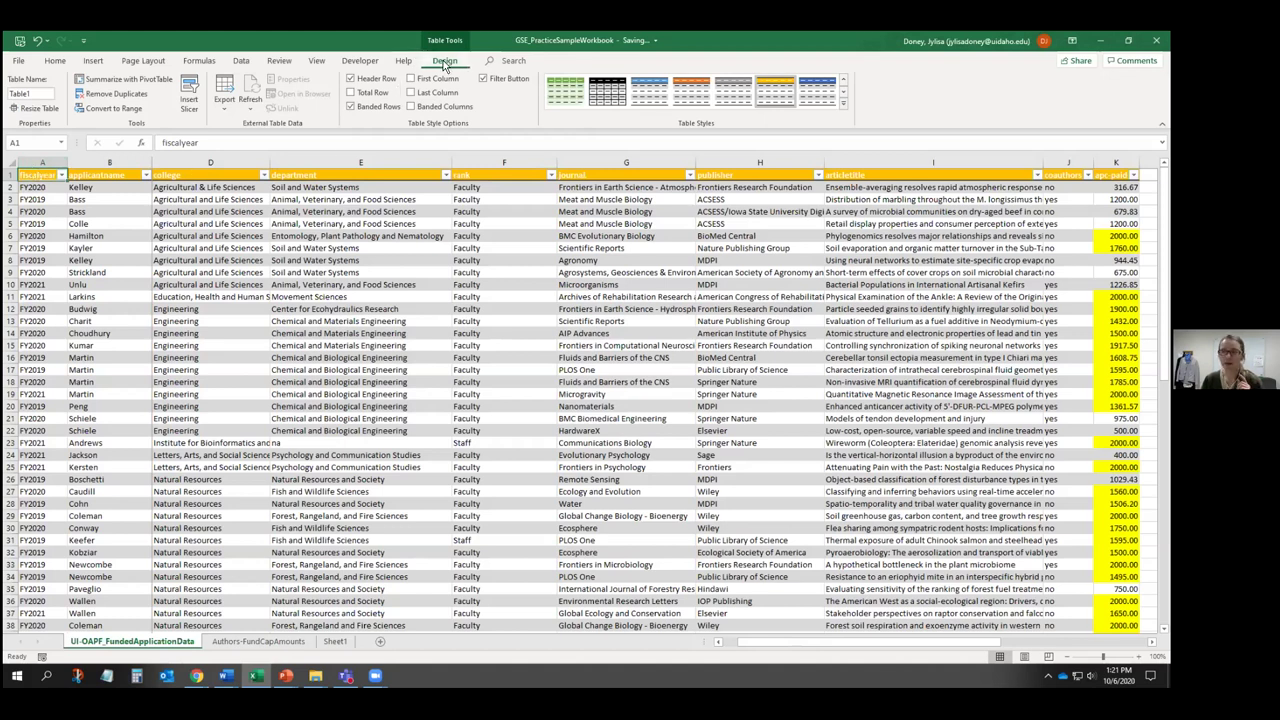
{"action": "left_click", "coordinate": [101, 113]}
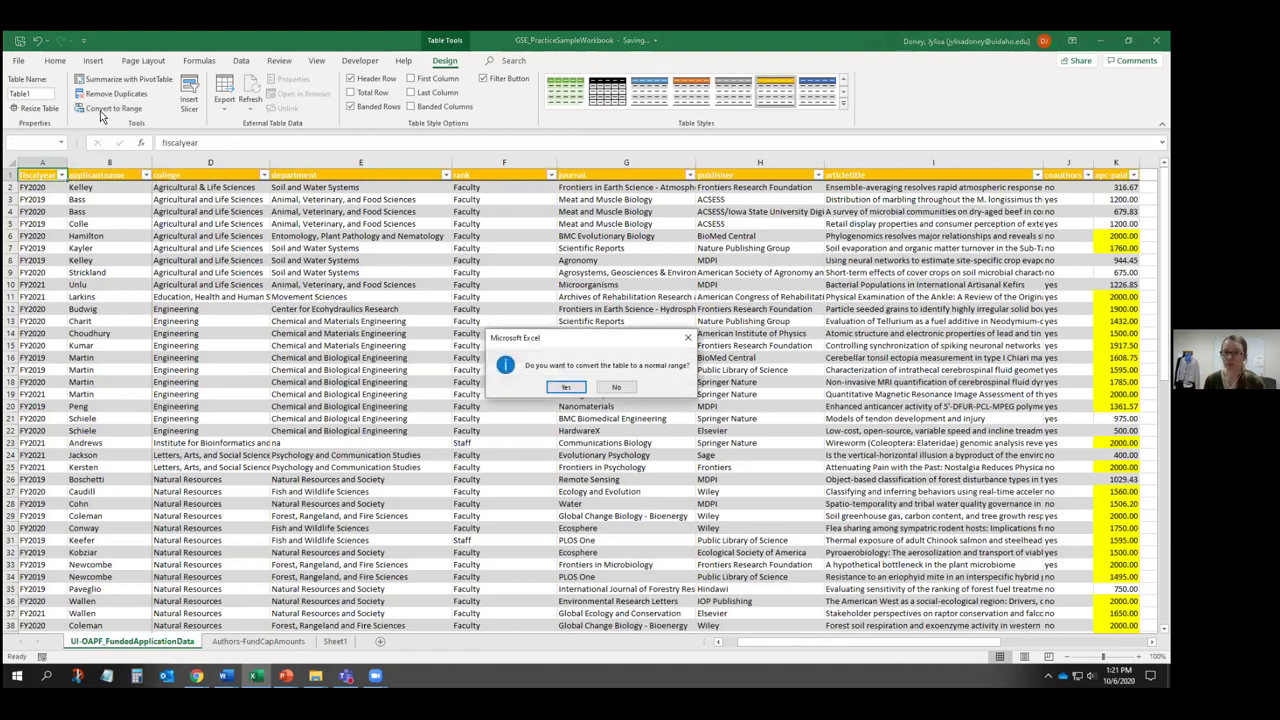
{"action": "left_click", "coordinate": [565, 392]}
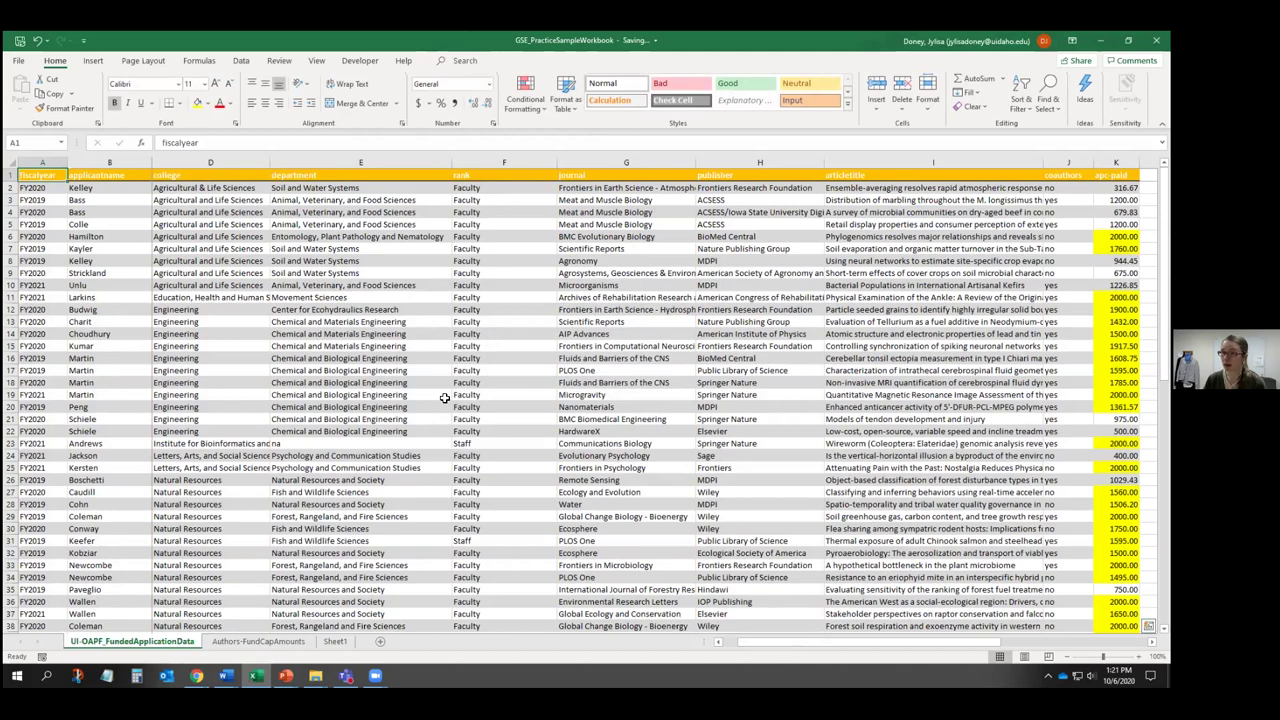
- Remove the fill colour from the whole data range A1:K59, headers included
{"action": "key", "text": "ctrl+shift+End"}
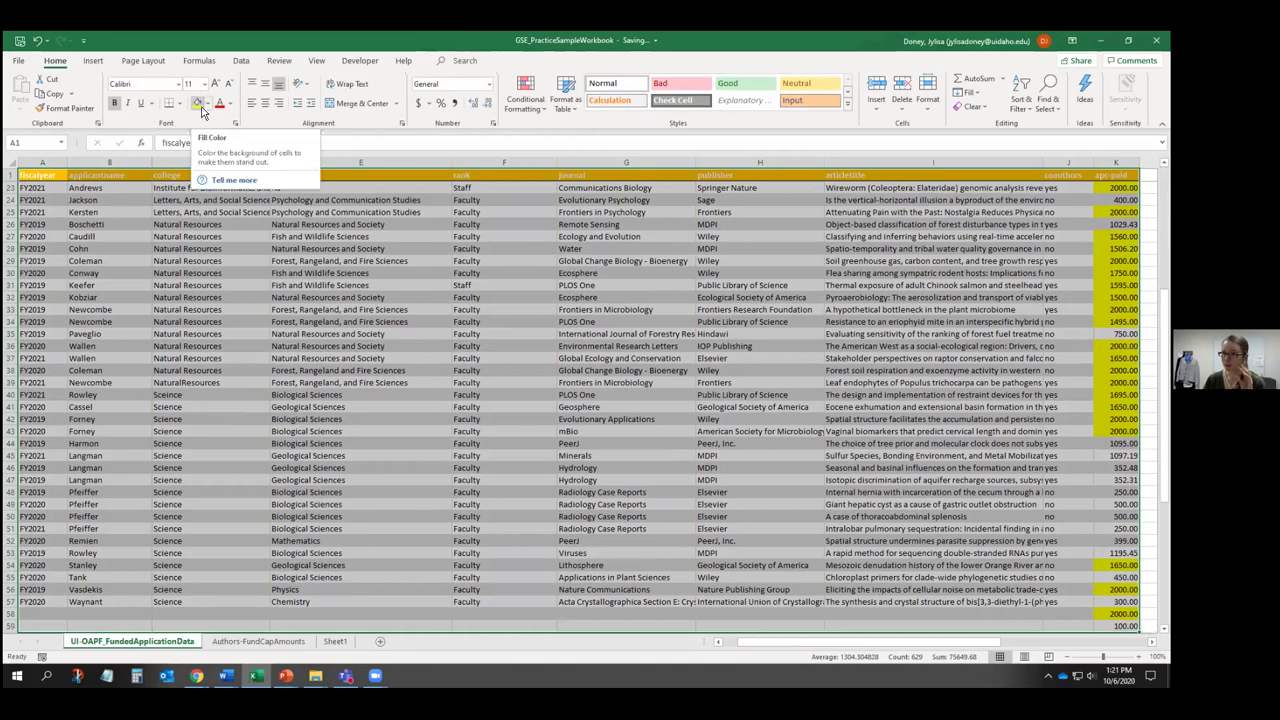
{"action": "left_click", "coordinate": [207, 107]}
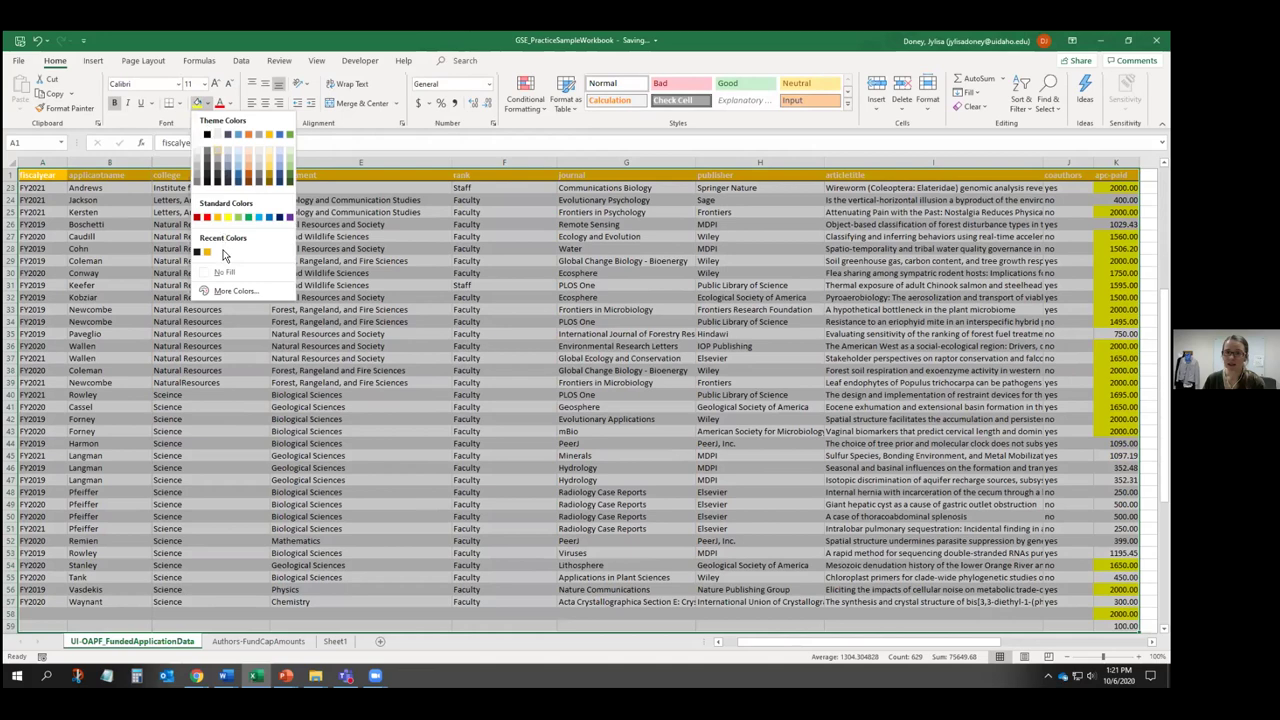
{"action": "left_click", "coordinate": [224, 272]}
{"action": "key", "text": "ctrl+z"}
{"action": "scroll", "coordinate": [94, 198], "scroll_direction": "up", "scroll_amount": 7}
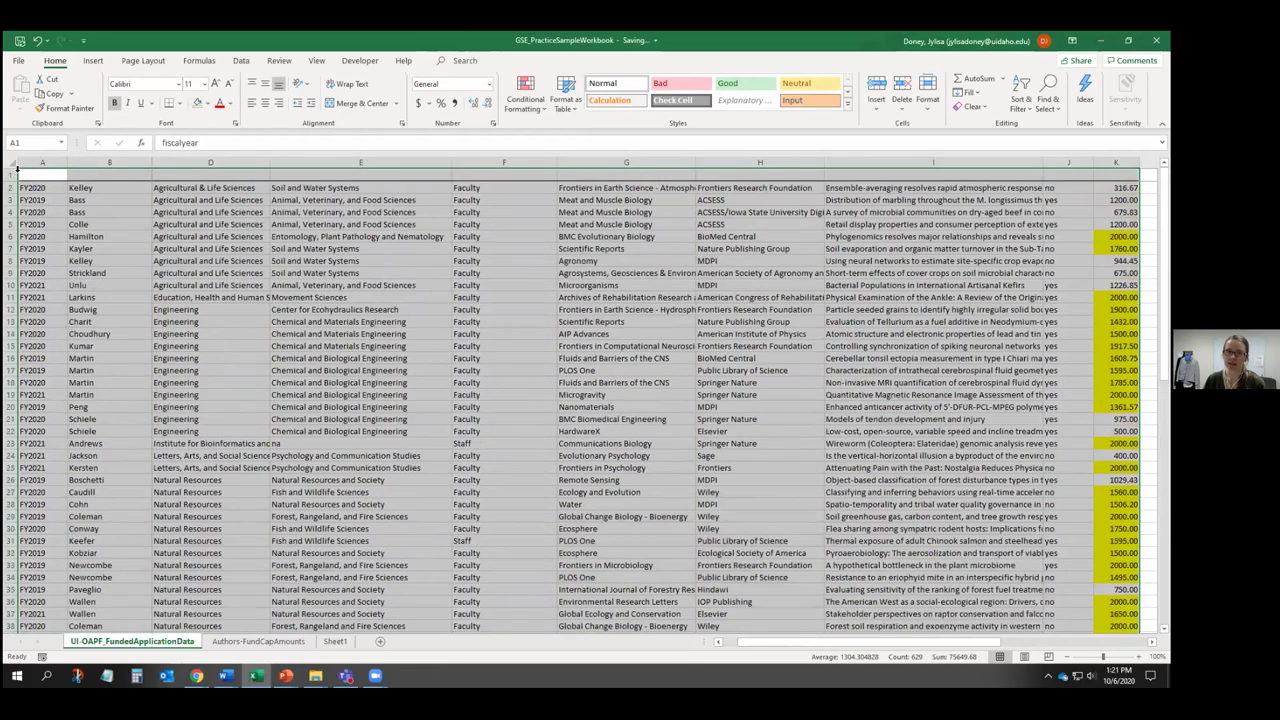
- Fill the entire header row 1 with black so its white headings can be read
{"action": "key", "text": "shift+space"}
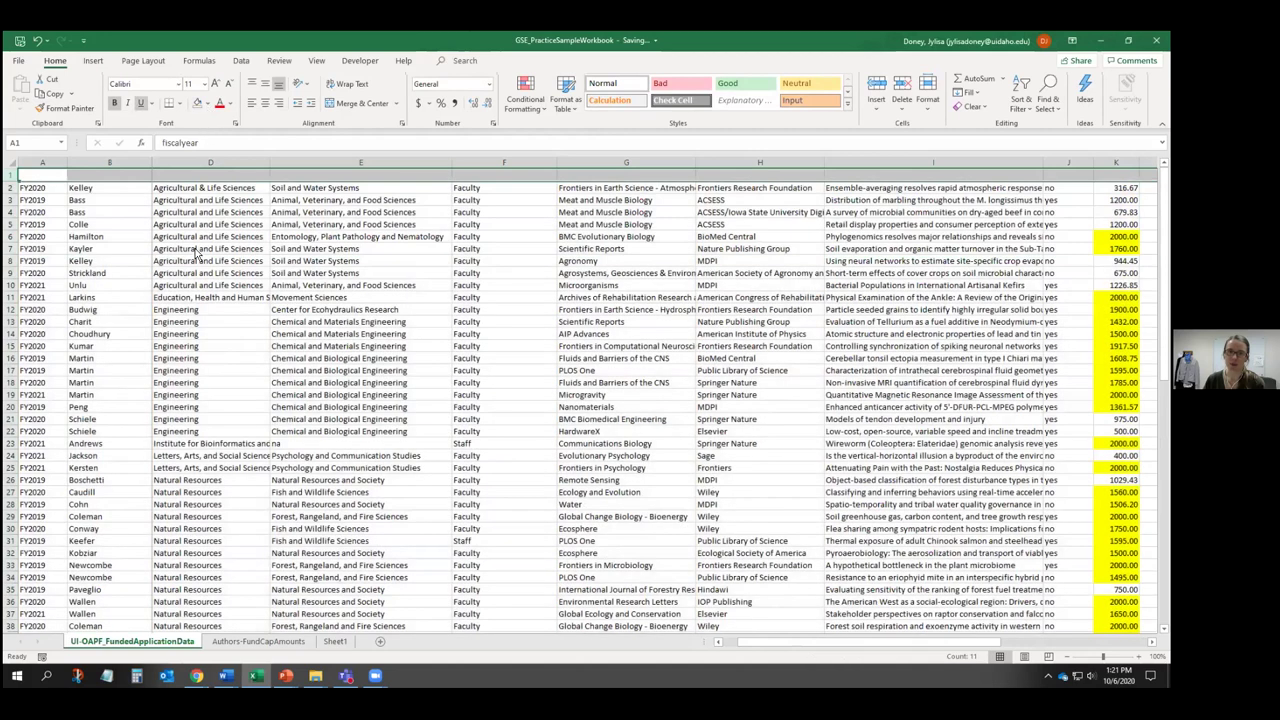
{"action": "left_click", "coordinate": [199, 104]}
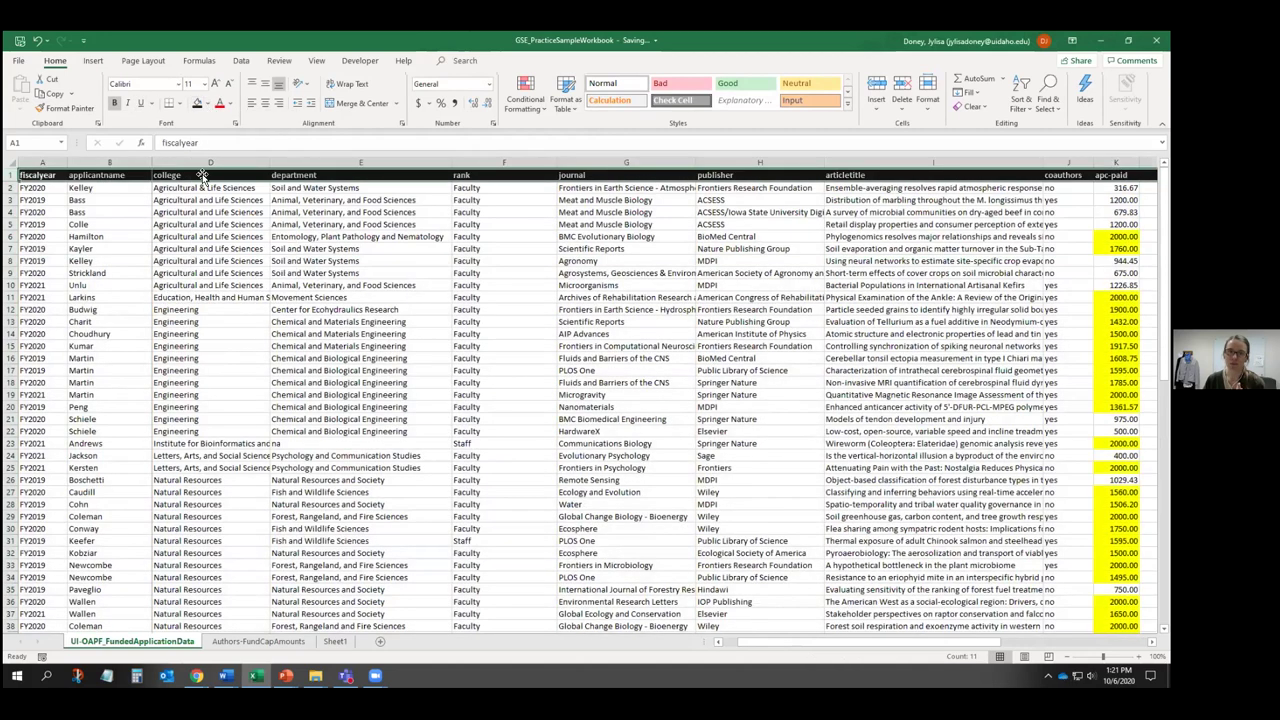
{"action": "left_click", "coordinate": [201, 222]}
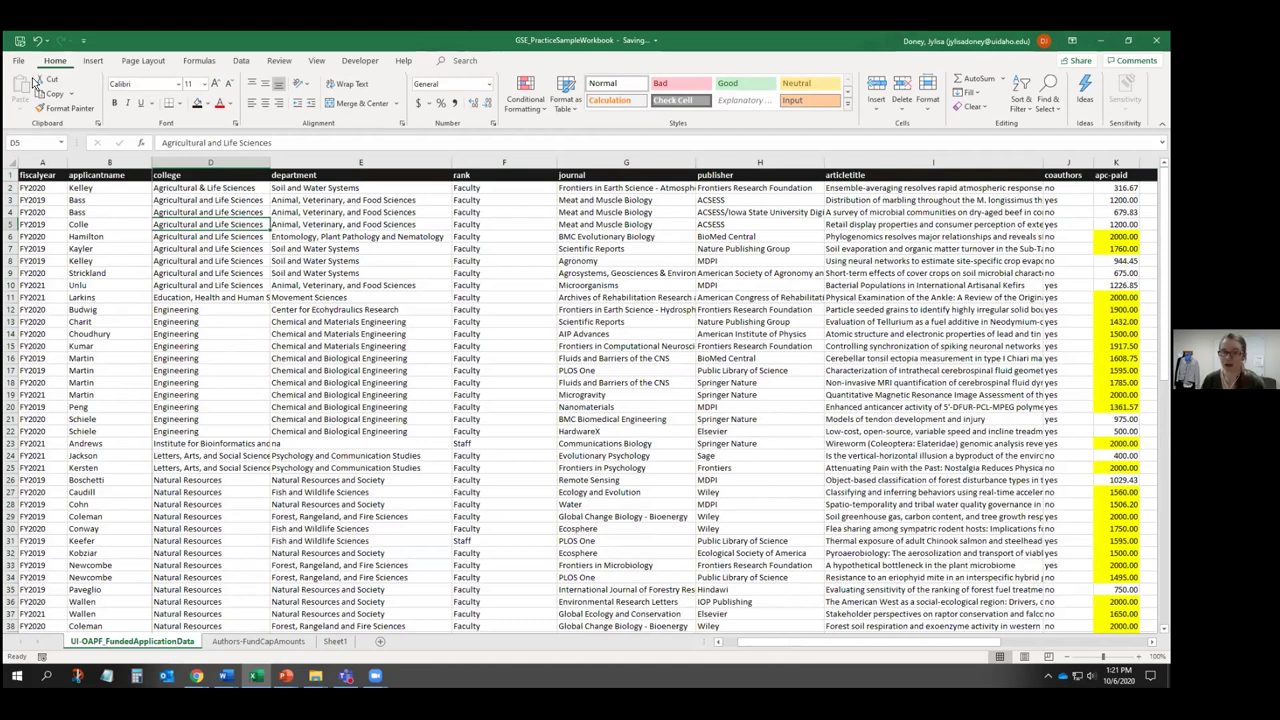
{"action": "left_click", "coordinate": [38, 176]}
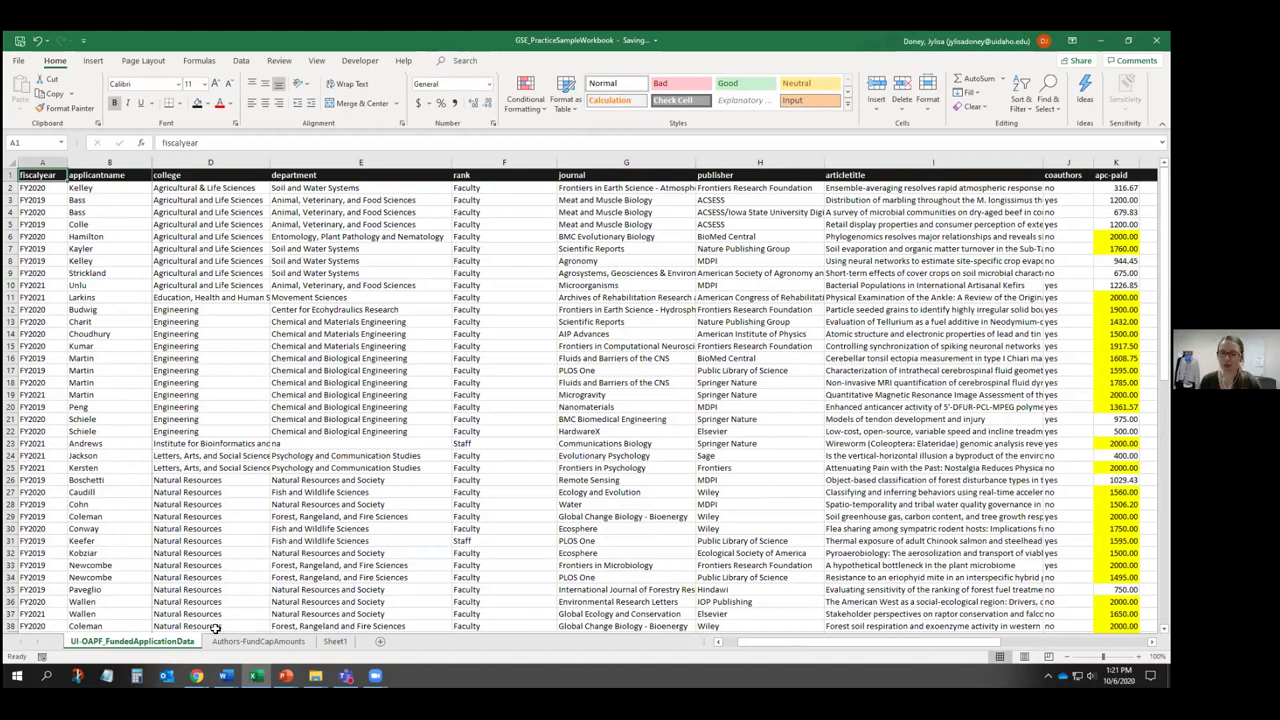
- Format the data on the Authors-FundCapAmounts sheet as a table with headers, using a plain Light style with banded grey rows
{"action": "left_click", "coordinate": [276, 647]}
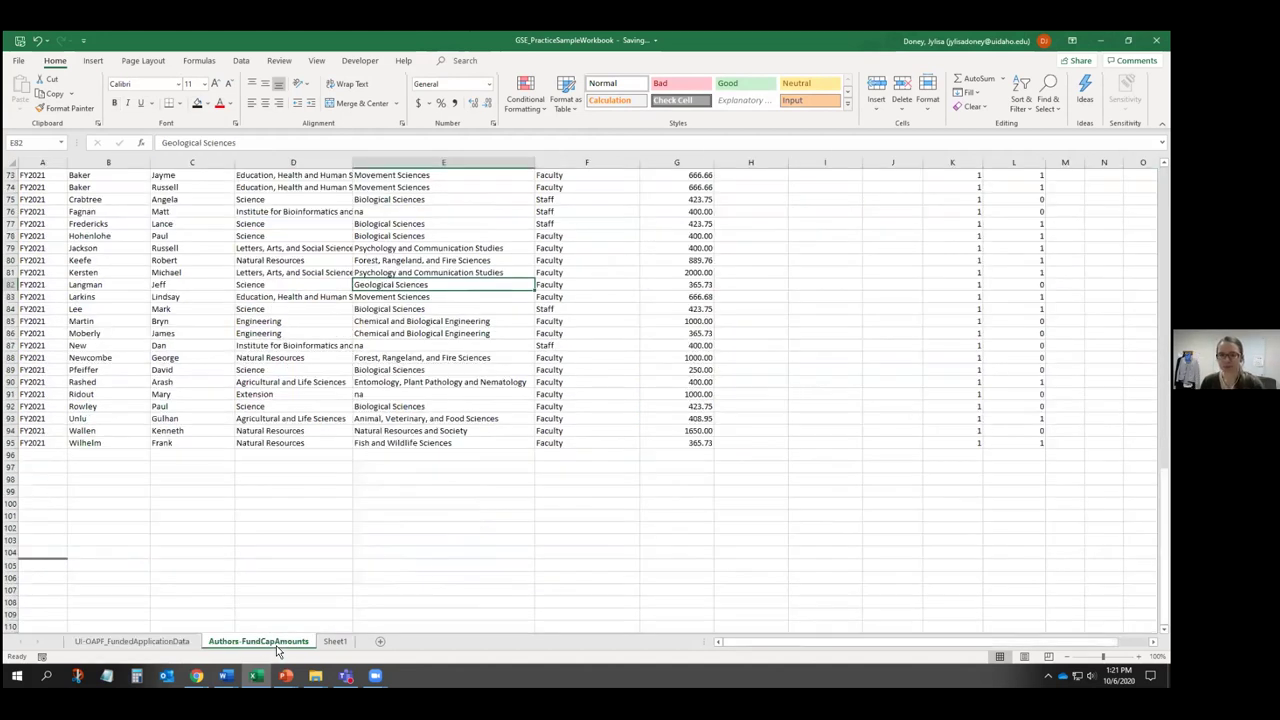
{"action": "scroll", "coordinate": [639, 549], "scroll_direction": "up", "scroll_amount": 15}
{"action": "scroll", "coordinate": [639, 549], "scroll_direction": "up", "scroll_amount": 1}
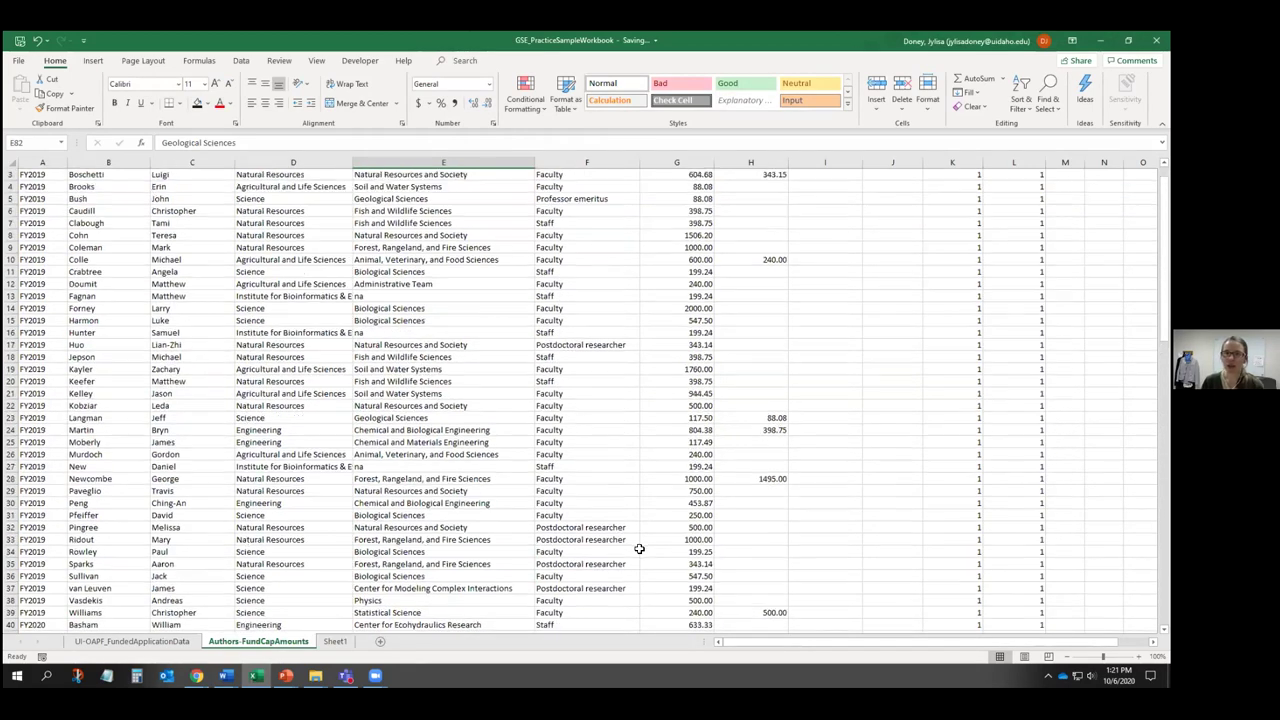
{"action": "scroll", "coordinate": [639, 549], "scroll_direction": "up", "scroll_amount": 2}
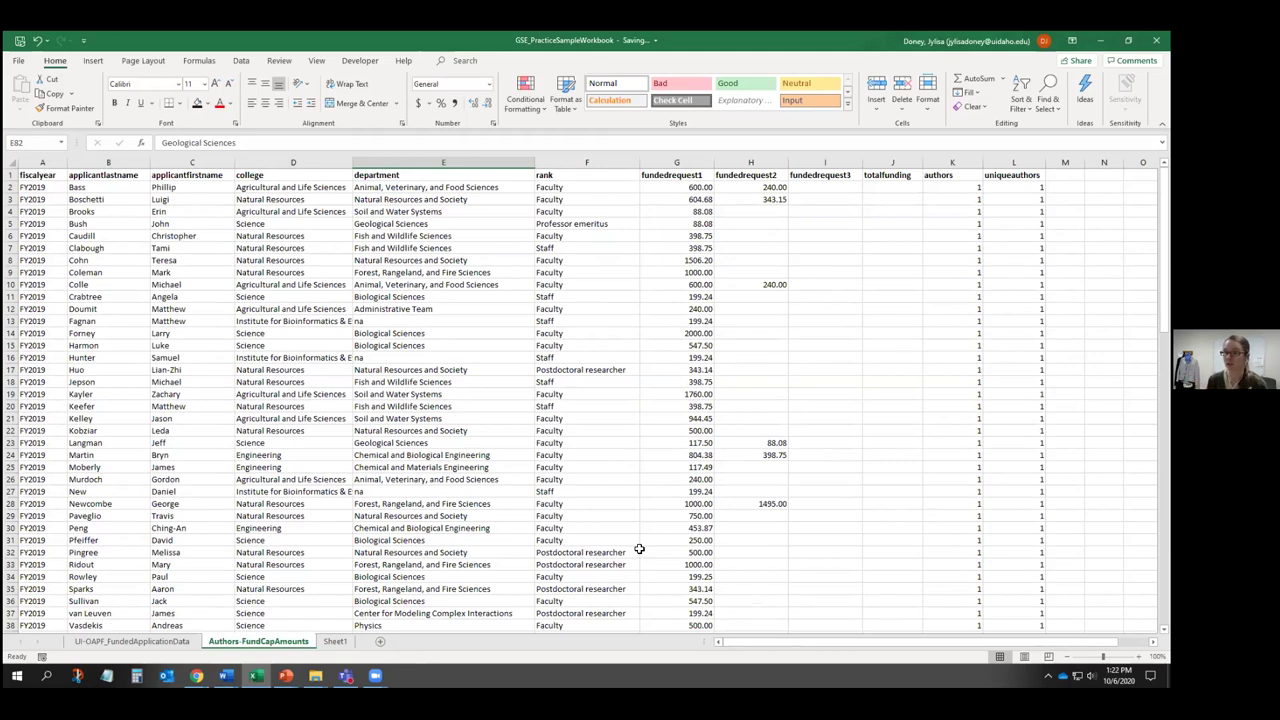
{"action": "left_click", "coordinate": [35, 176]}
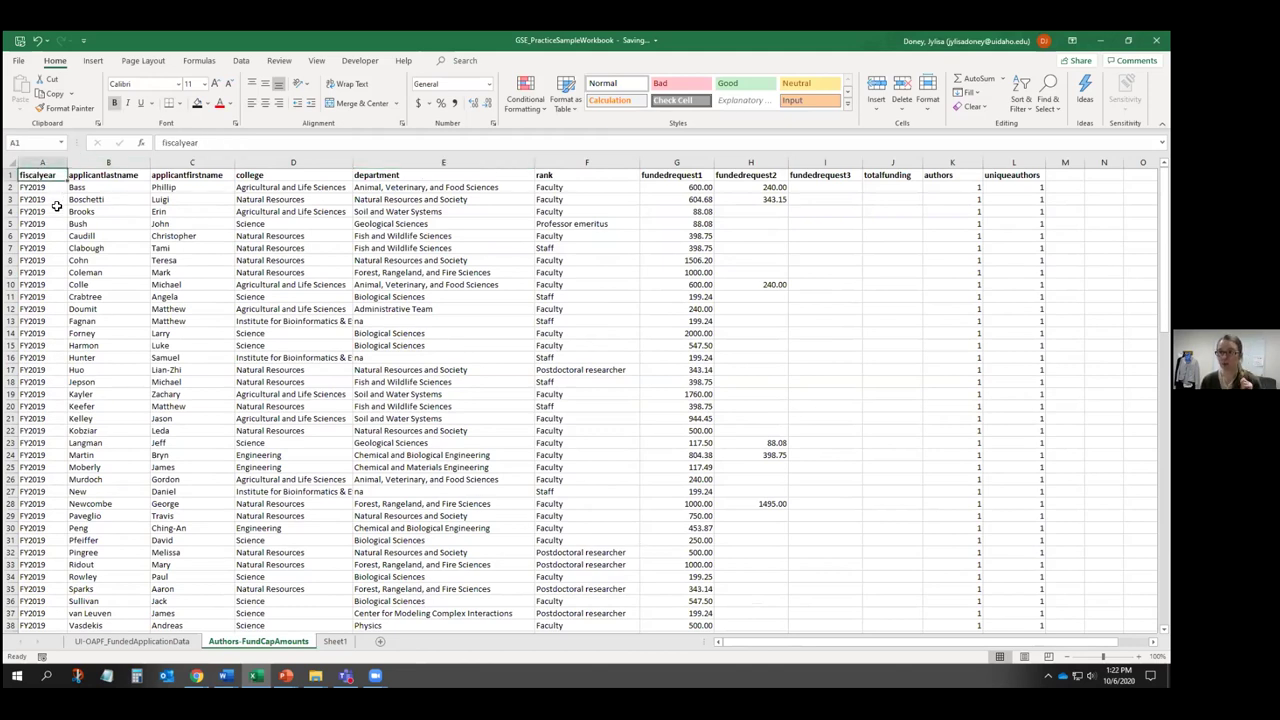
{"action": "left_click", "coordinate": [570, 108]}
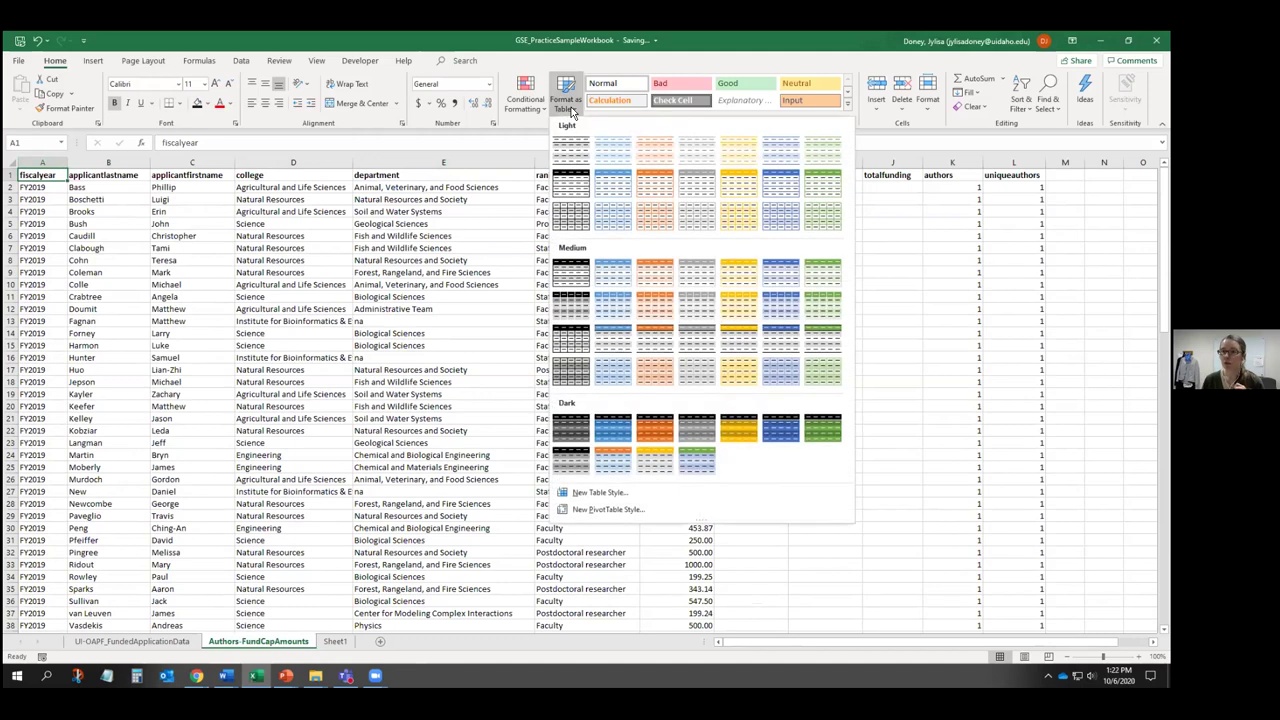
{"action": "left_click", "coordinate": [571, 150]}
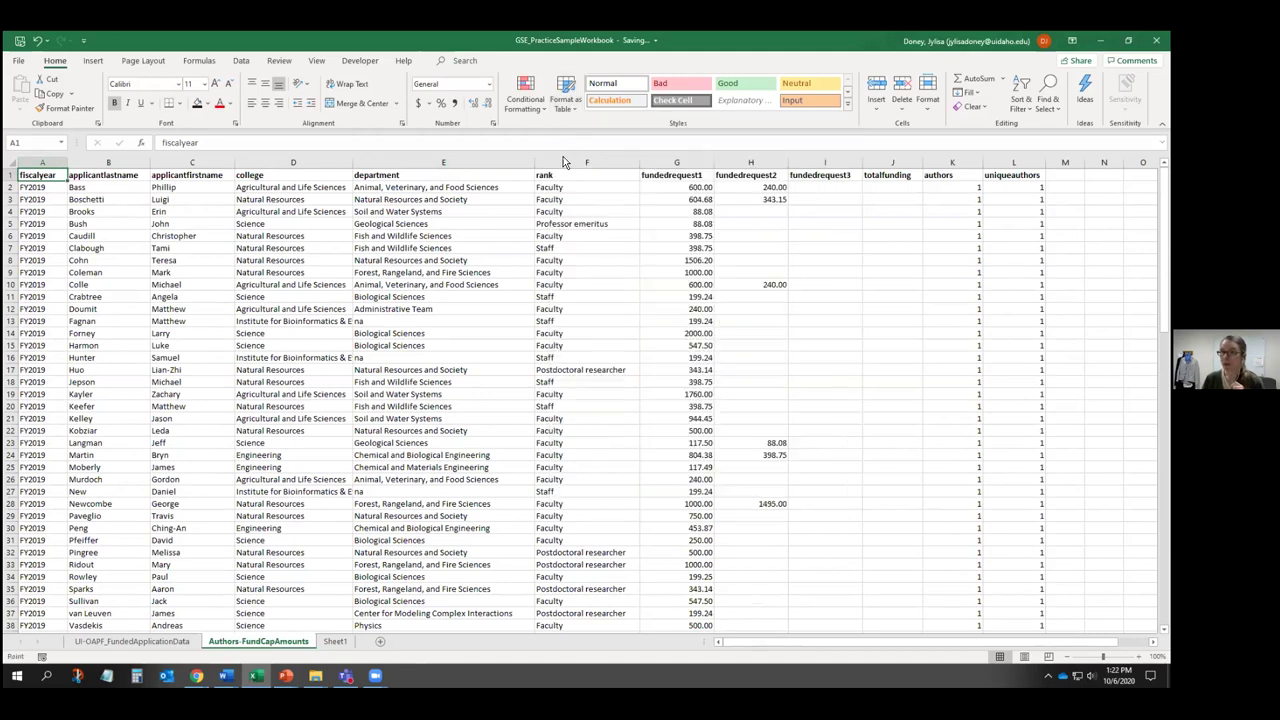
{"action": "left_click", "coordinate": [349, 312]}
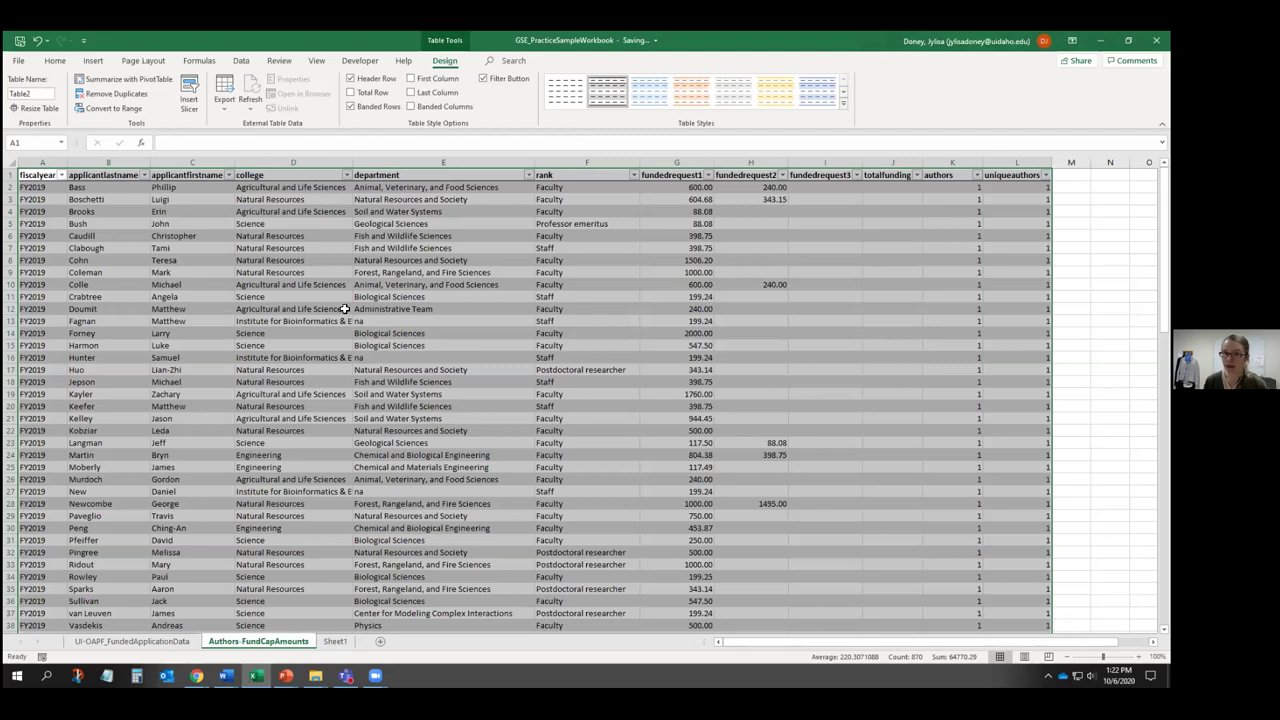
{"action": "left_click", "coordinate": [344, 309]}
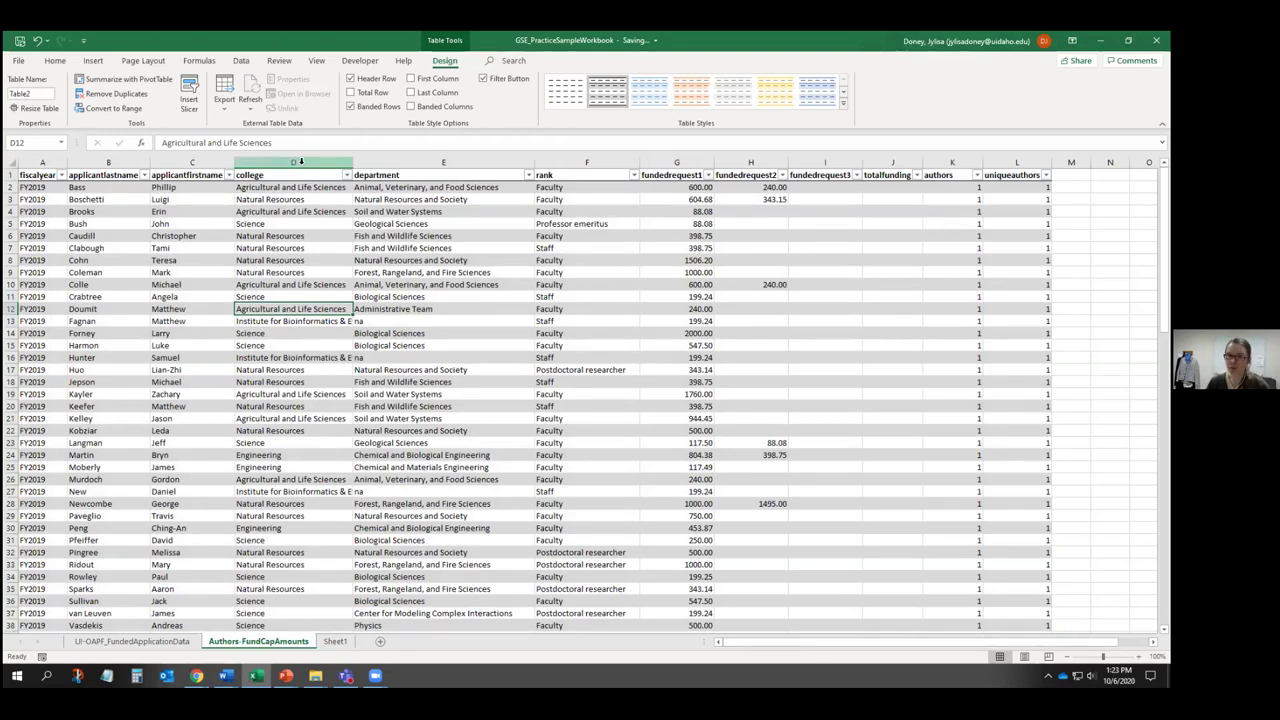
- Set up data validation on the whole college column D, allowing a List with an in-cell dropdown
{"action": "left_click", "coordinate": [300, 161]}
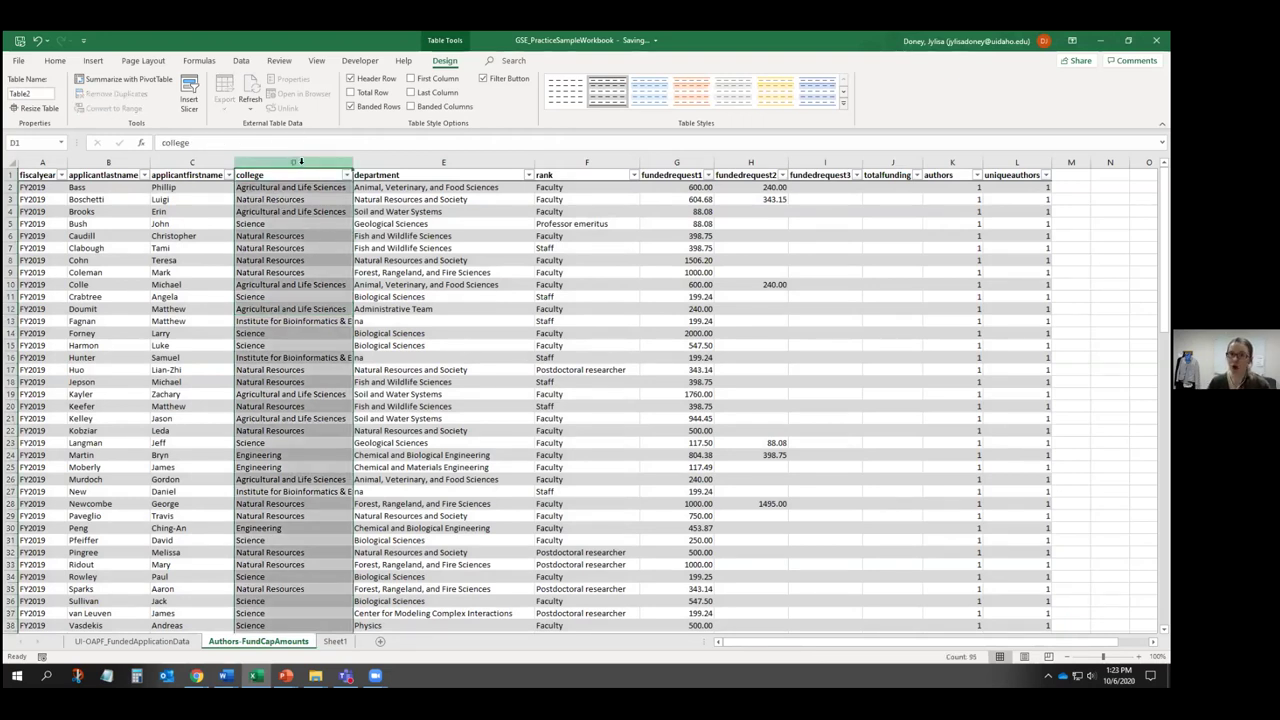
{"action": "left_click", "coordinate": [242, 61]}
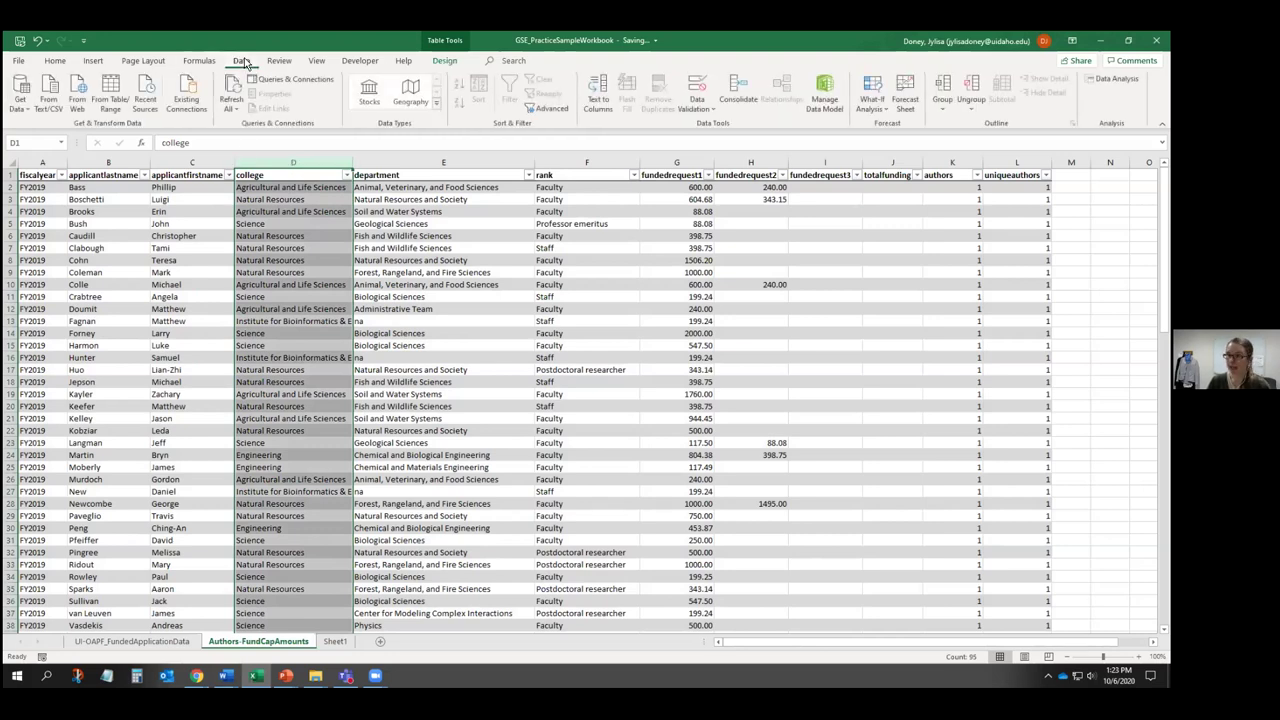
{"action": "left_click", "coordinate": [708, 108]}
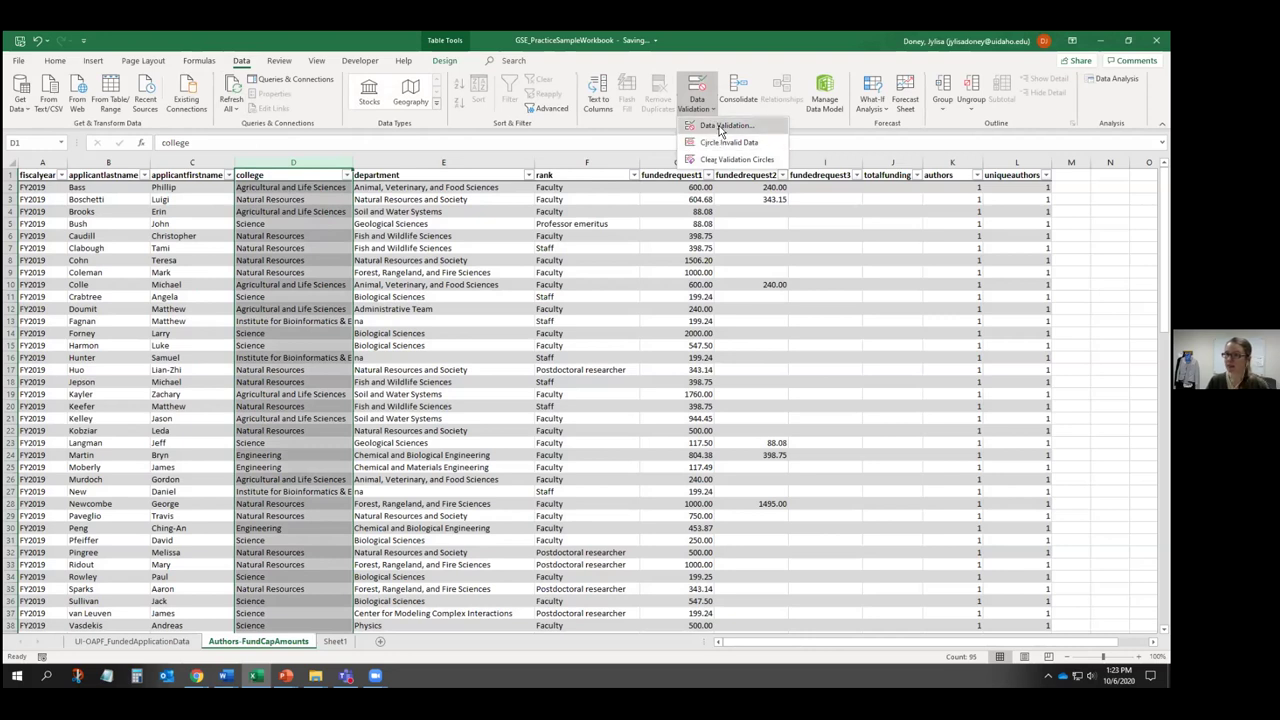
{"action": "left_click", "coordinate": [724, 126]}
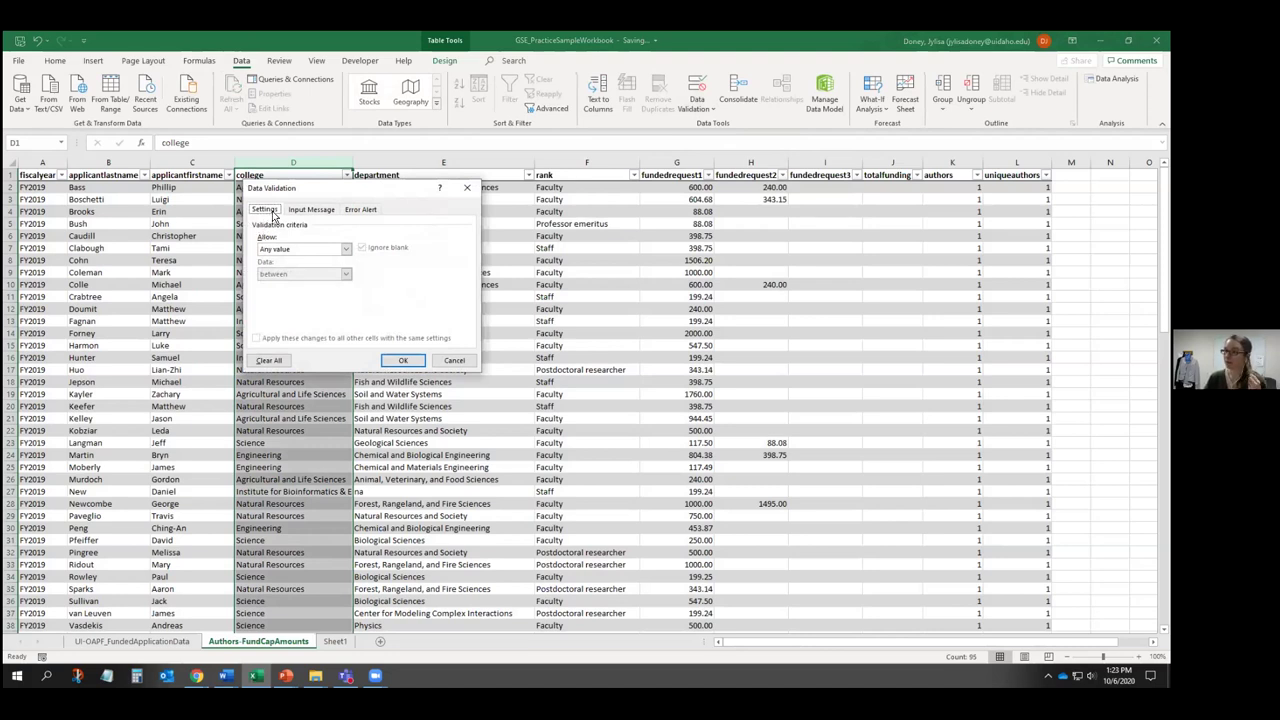
{"action": "left_click", "coordinate": [295, 250]}
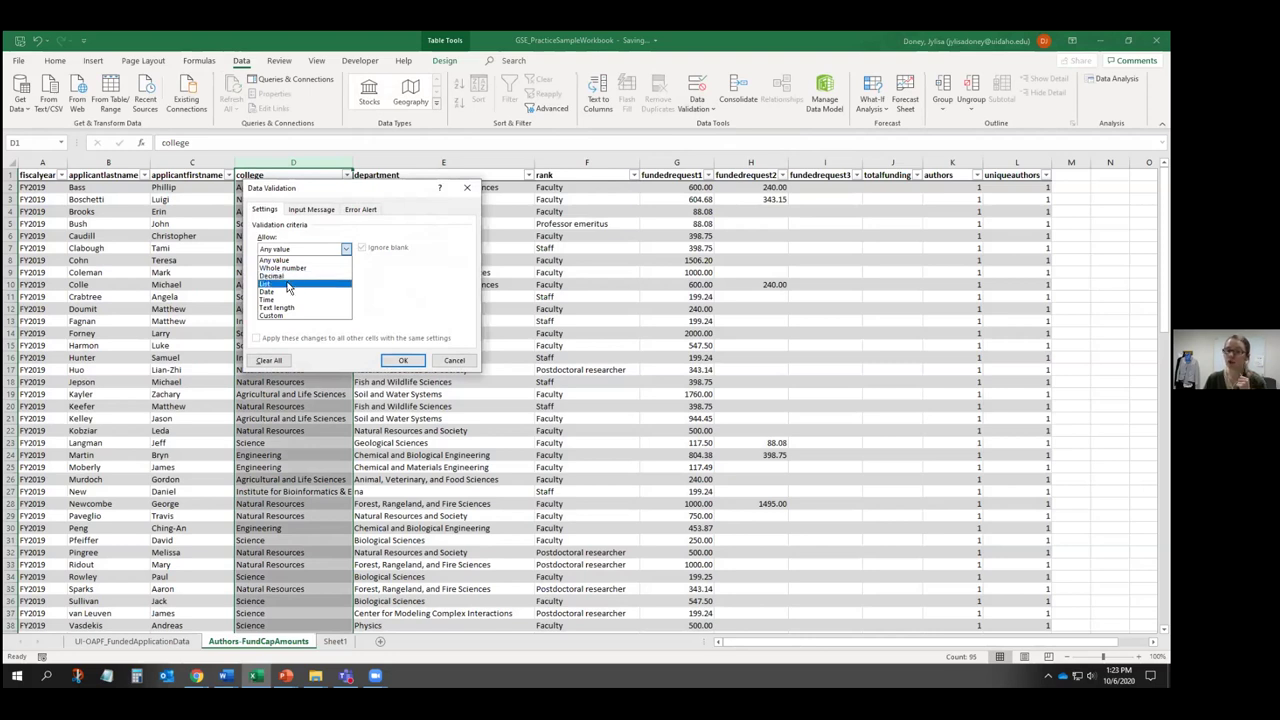
{"action": "left_click", "coordinate": [289, 287]}
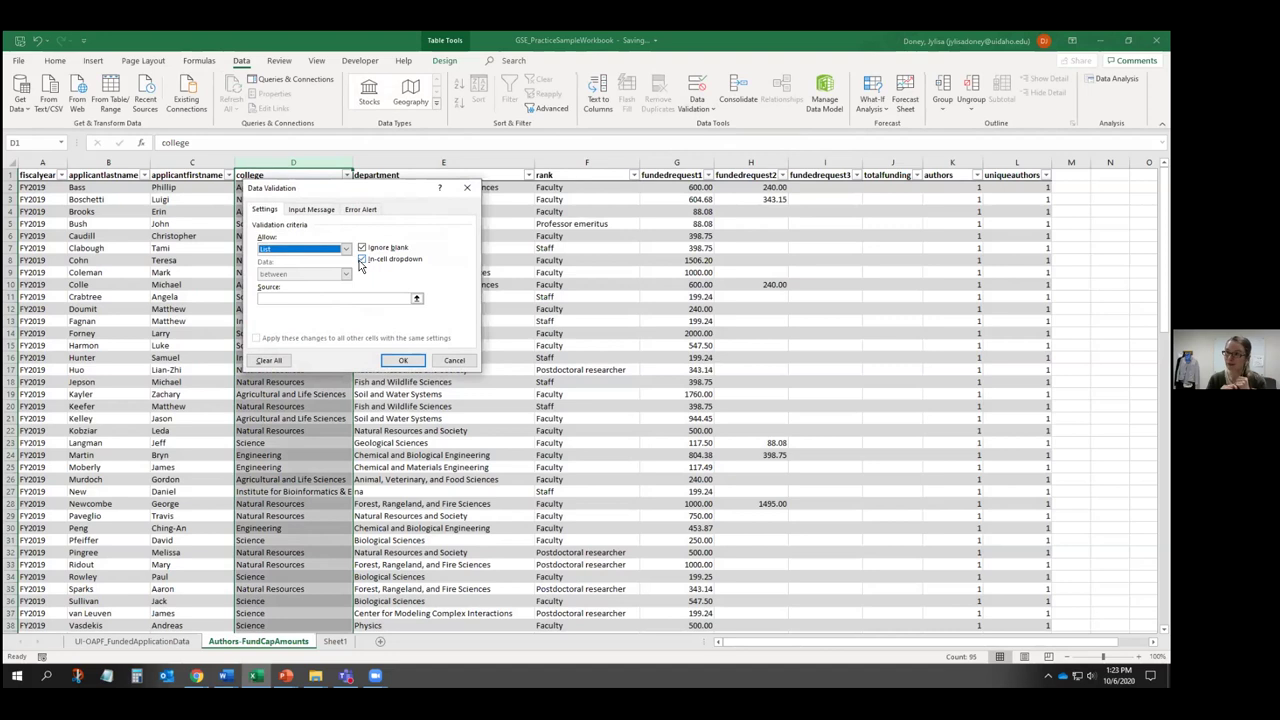
{"action": "left_click", "coordinate": [333, 297]}
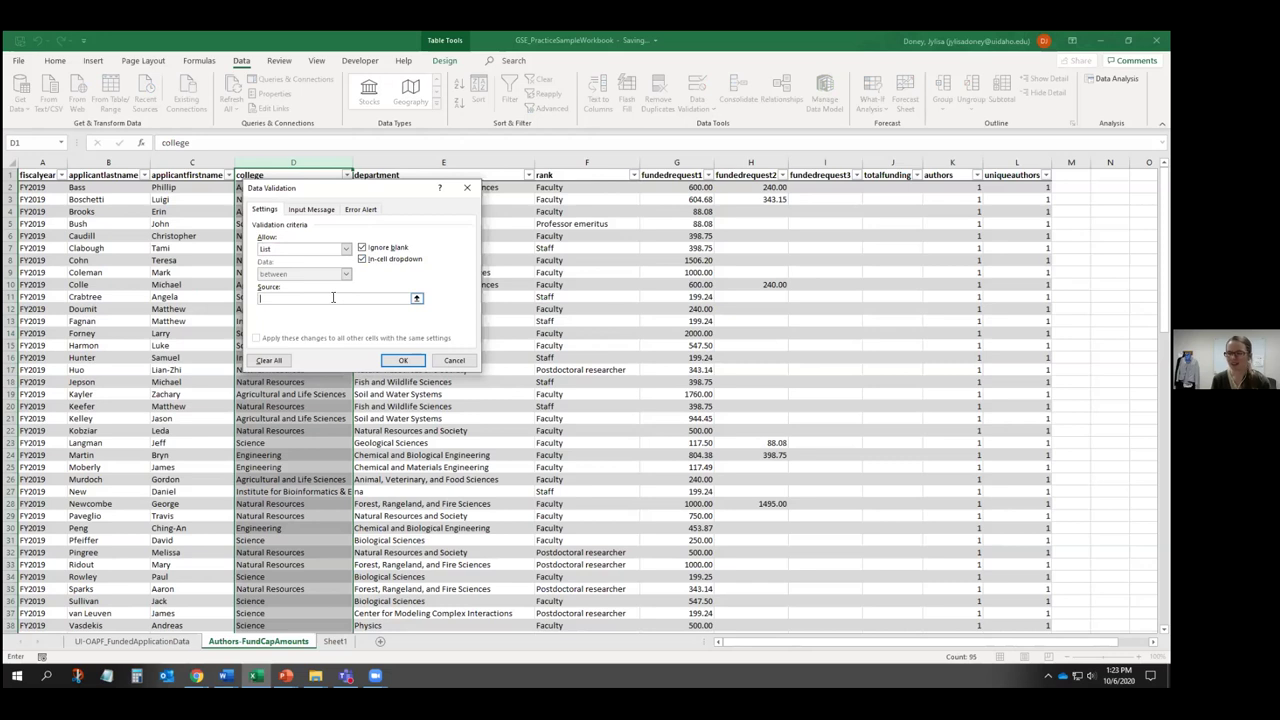
- Try Yes,No,Maybe as the source of the validation list and clear it again
{"action": "type", "text": "Yes,No,Maybe"}
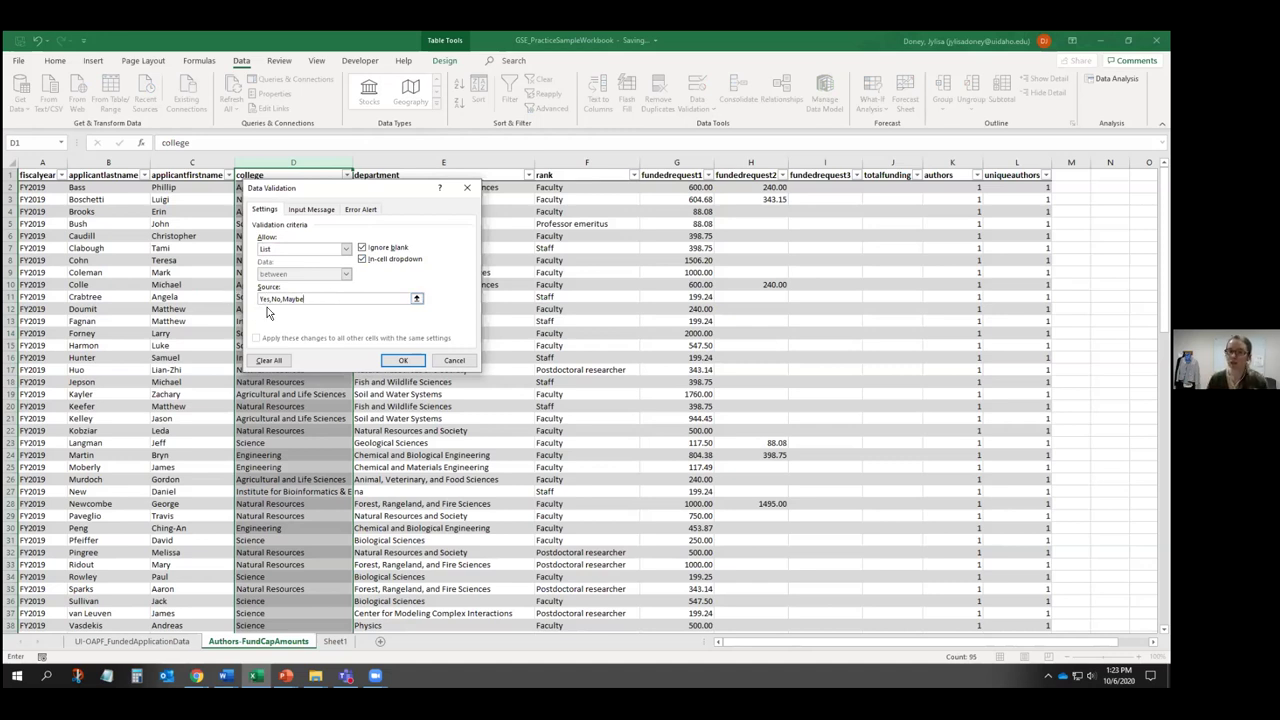
{"action": "left_click_drag", "start_coordinate": [312, 299], "coordinate": [247, 300]}
{"action": "key", "text": "BackSpace"}
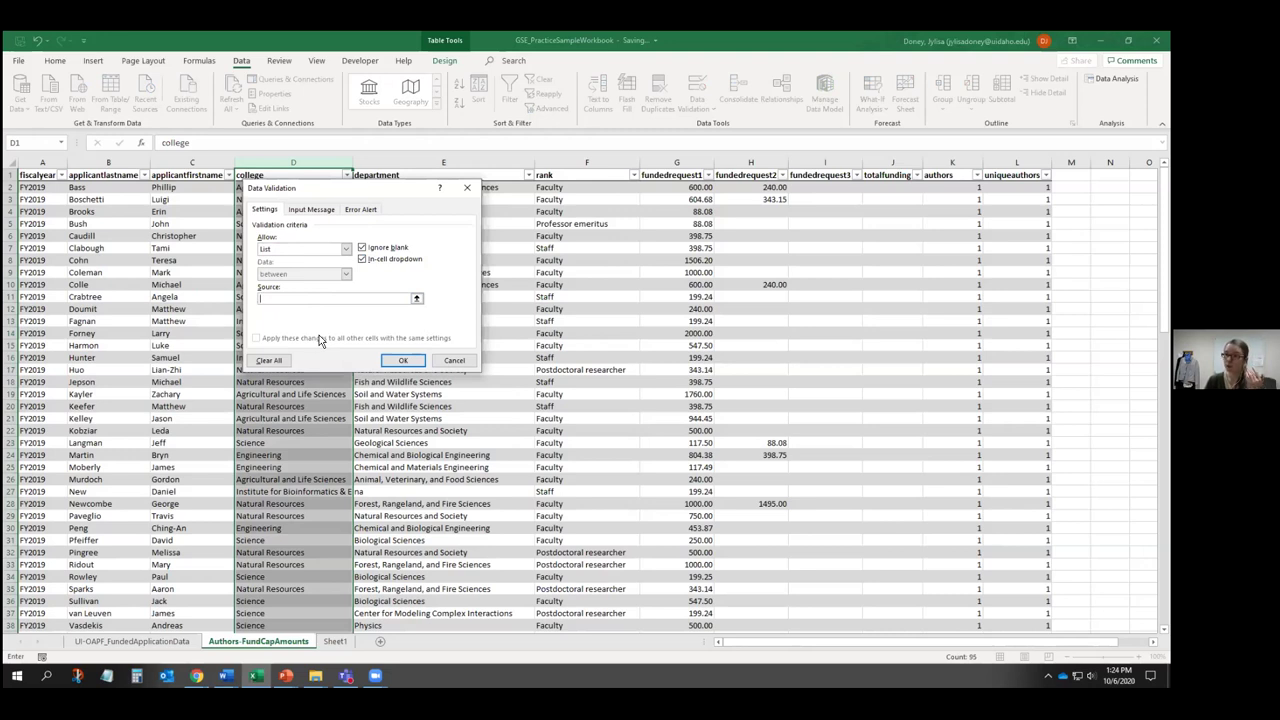
- Use the college names in Sheet1 cells A2:A8 as the validation list's source and apply the rule
{"action": "left_click", "coordinate": [335, 645]}
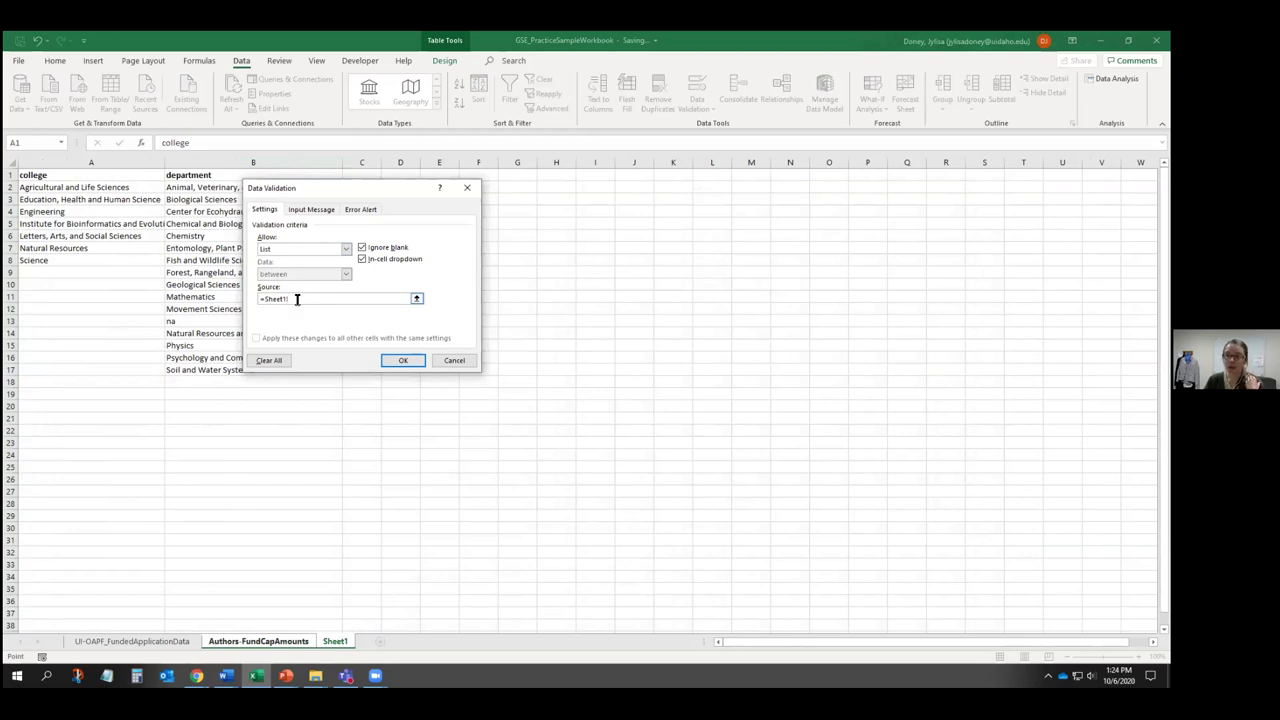
{"action": "left_click_drag", "start_coordinate": [57, 188], "coordinate": [59, 260]}
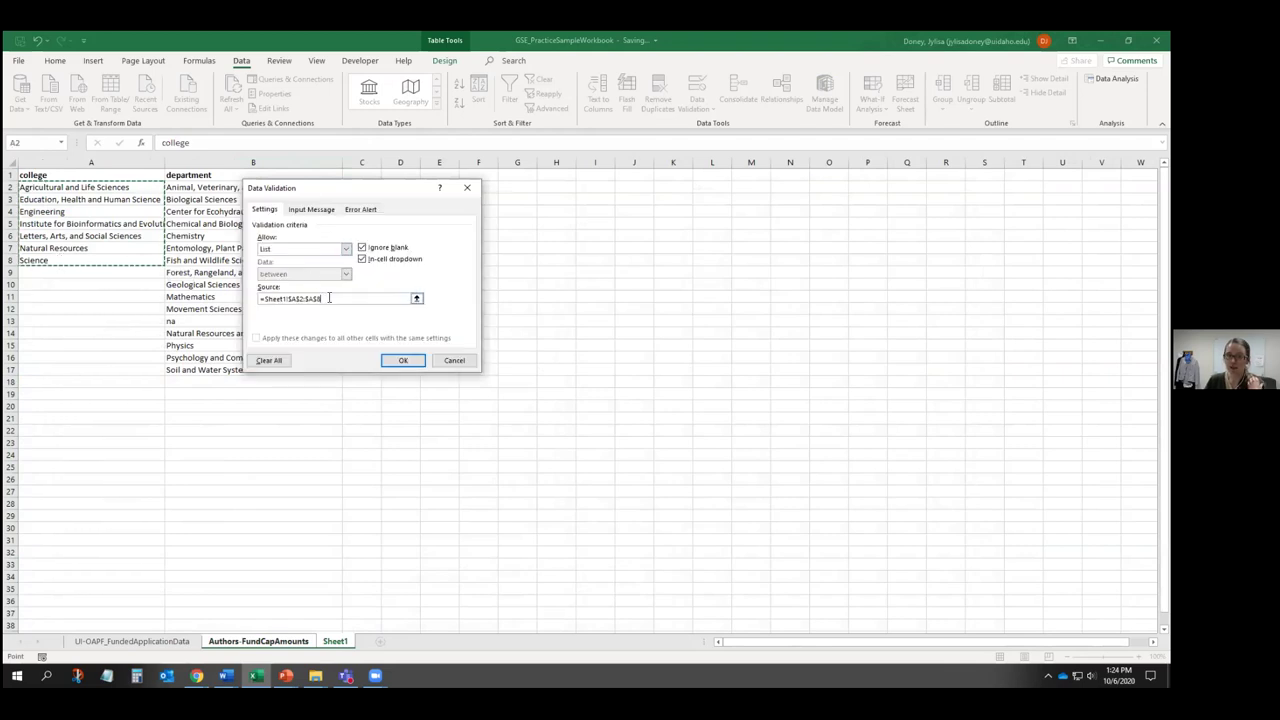
{"action": "left_click", "coordinate": [399, 362]}
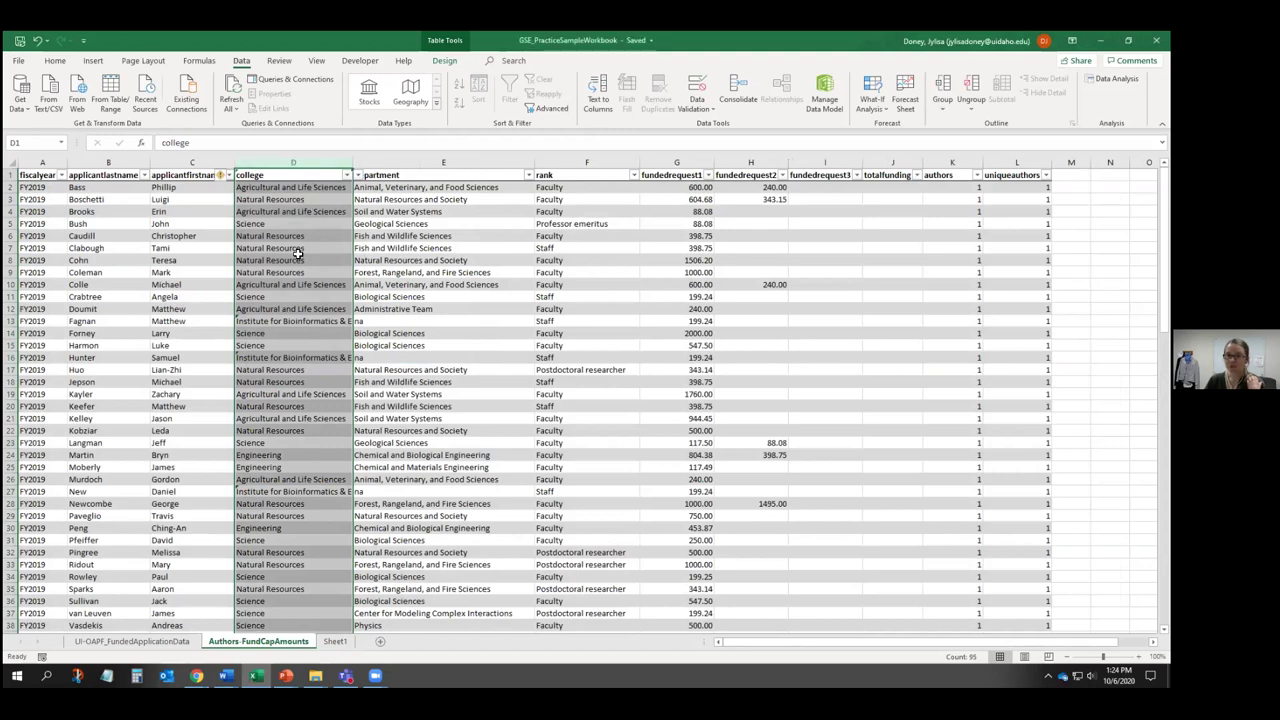
- Check the list of allowed colleges offered for cell D91, which holds Extension, and leave the cell's entry as is
{"action": "scroll", "coordinate": [291, 322], "scroll_direction": "down", "scroll_amount": 10}
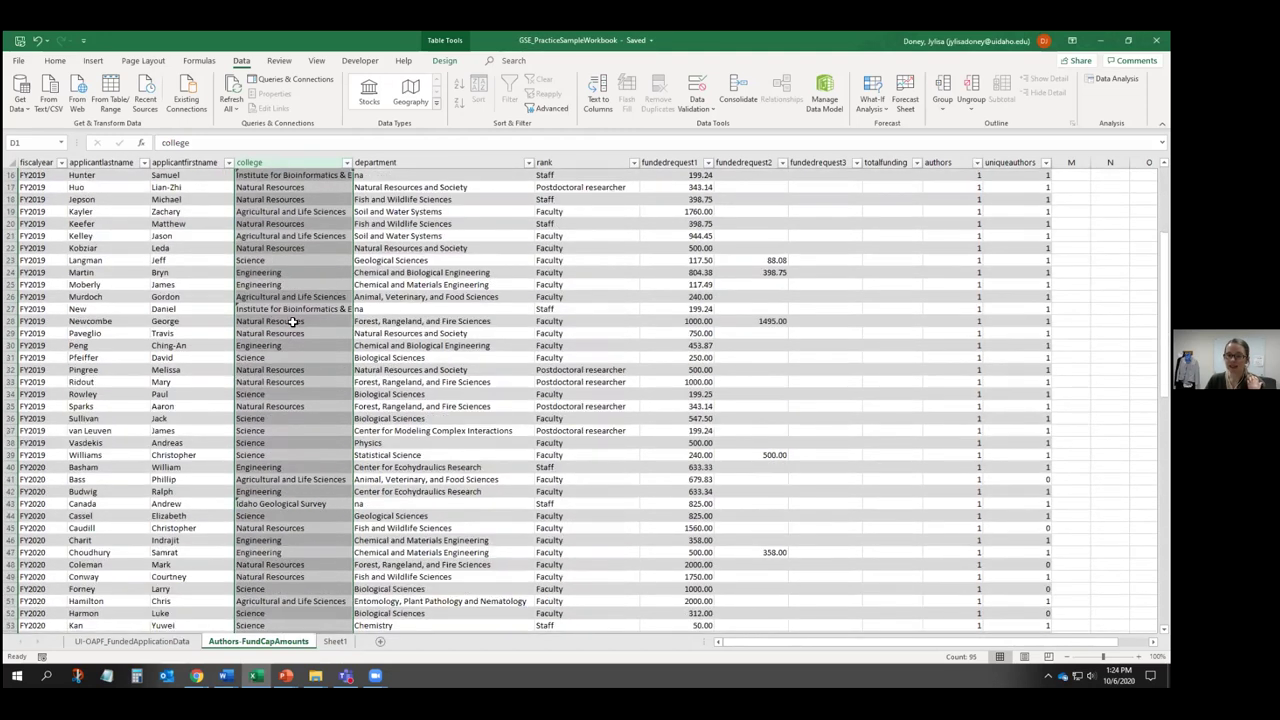
{"action": "scroll", "coordinate": [291, 325], "scroll_direction": "down", "scroll_amount": 13}
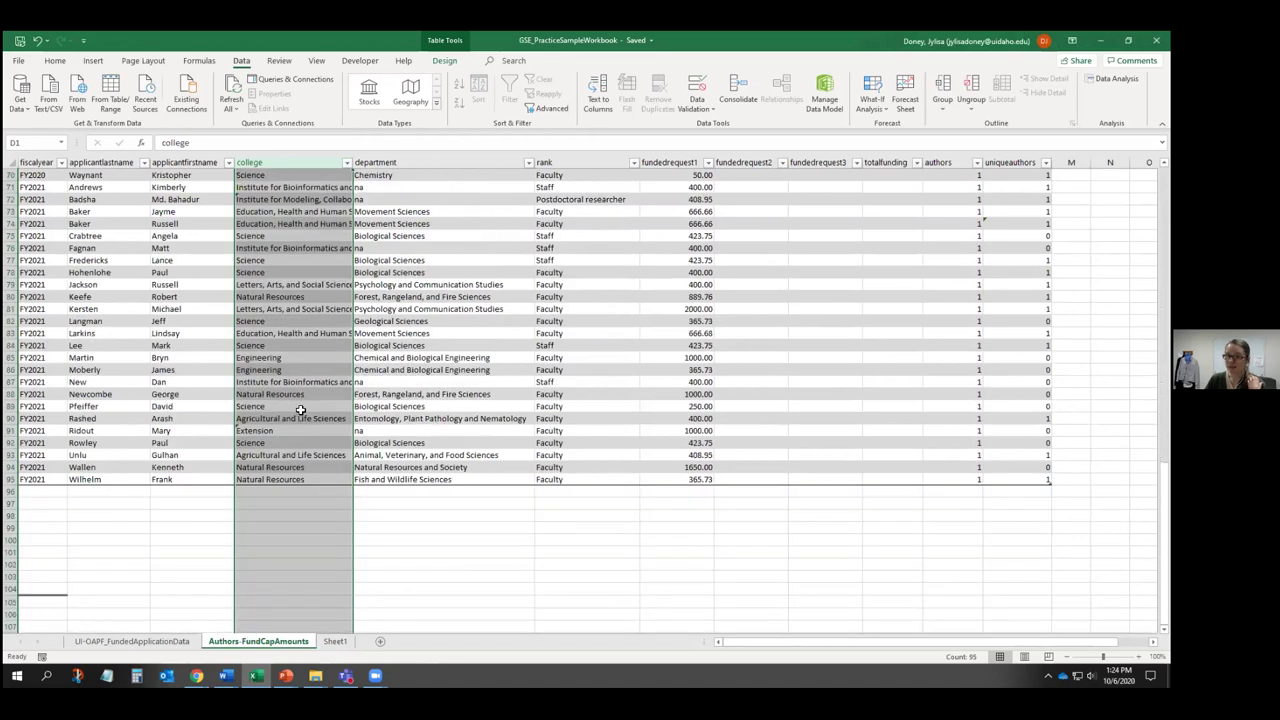
{"action": "scroll", "coordinate": [300, 410], "scroll_direction": "up", "scroll_amount": 3}
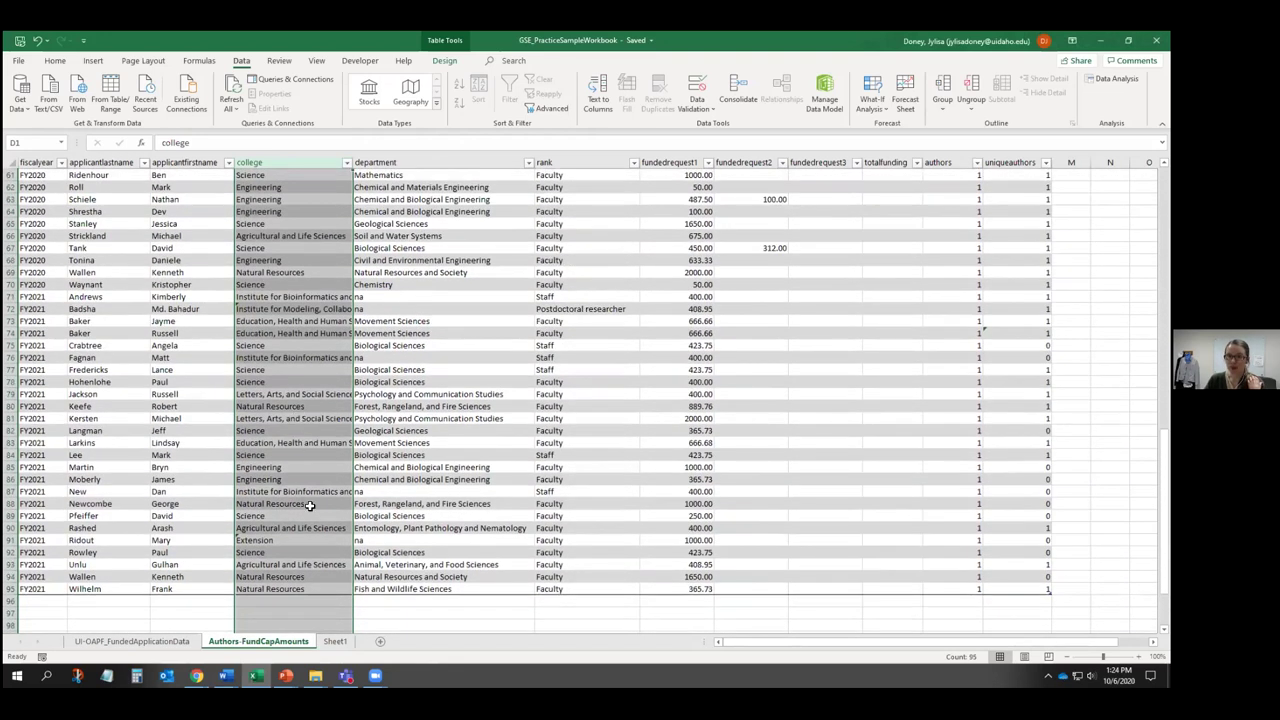
{"action": "left_click", "coordinate": [398, 552]}
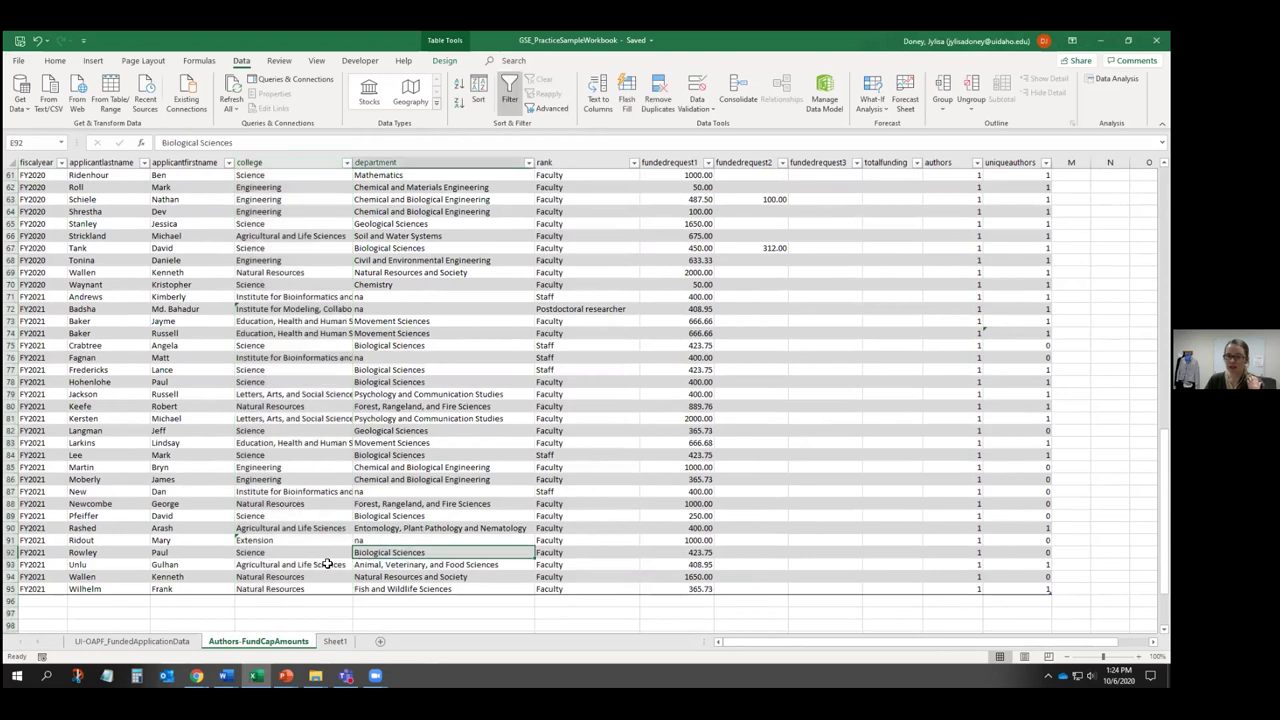
{"action": "left_click", "coordinate": [246, 542]}
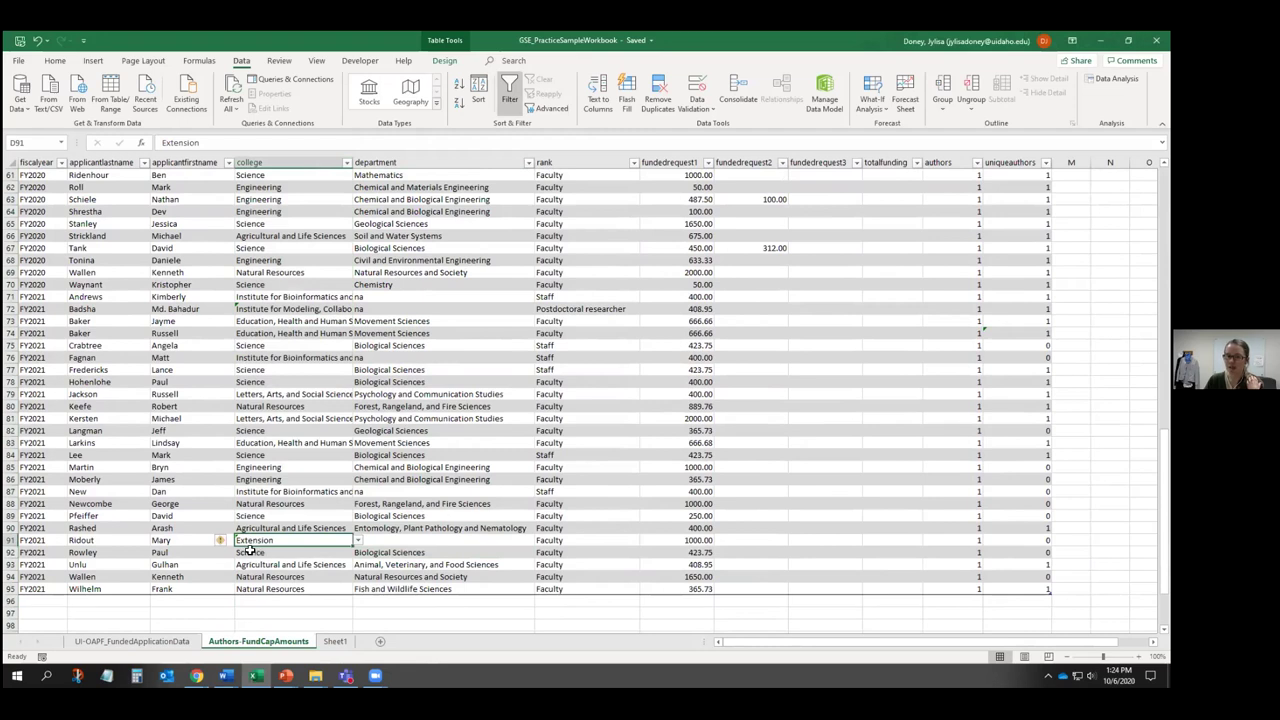
{"action": "mouse_move", "coordinate": [234, 547]}
{"action": "left_click", "coordinate": [357, 540]}
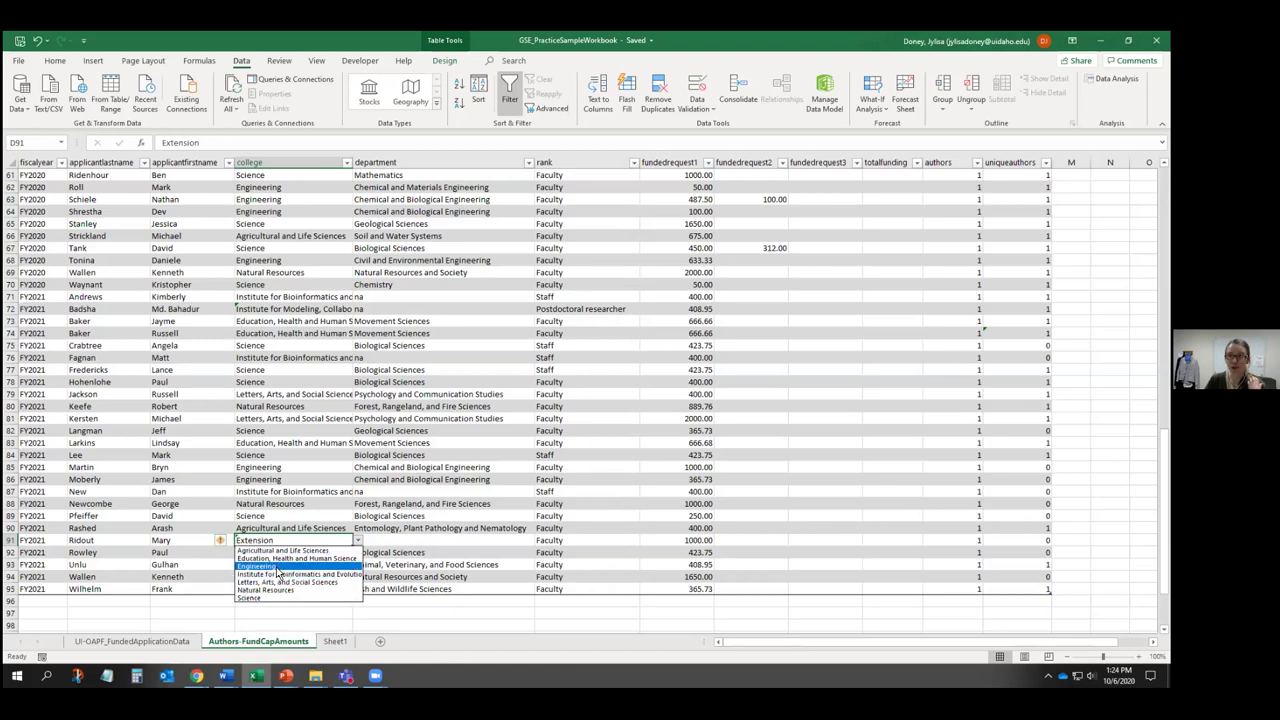
{"action": "key", "text": "Escape"}
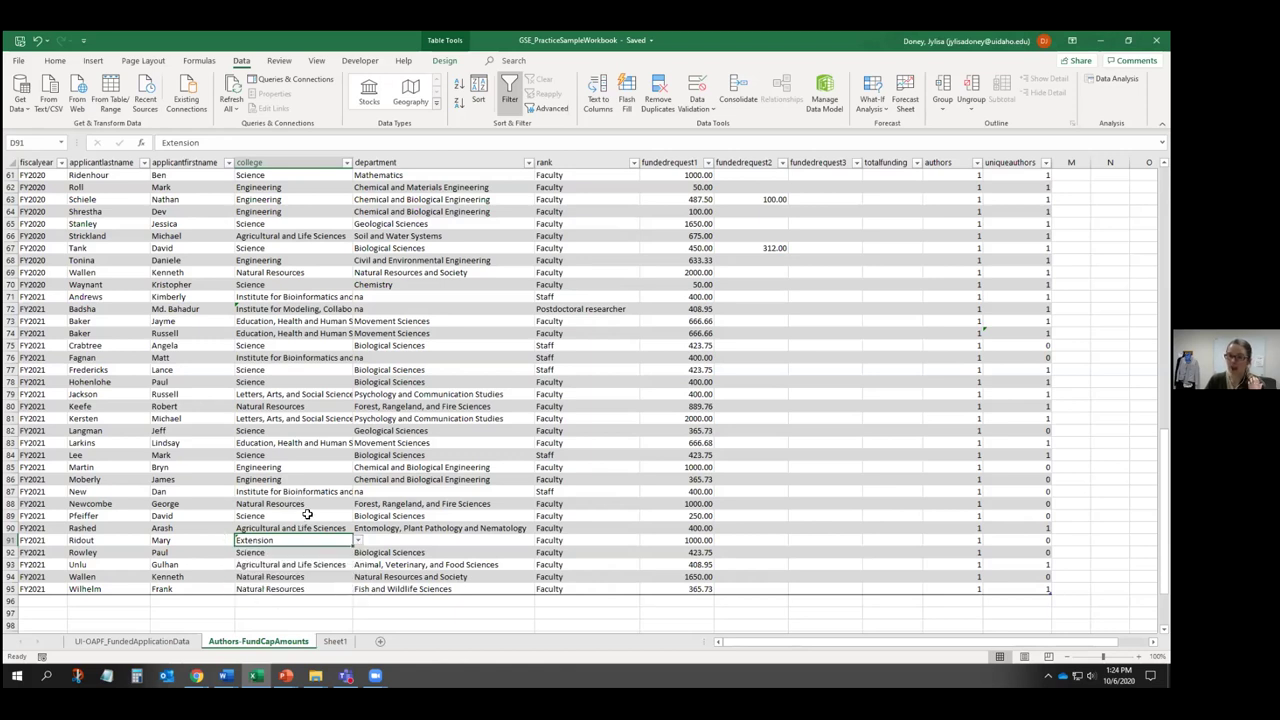
- Circle the invalid data on the Authors-FundCapAmounts sheet and review the college entries that break the validation rule
{"action": "scroll", "coordinate": [300, 519], "scroll_direction": "up", "scroll_amount": 20}
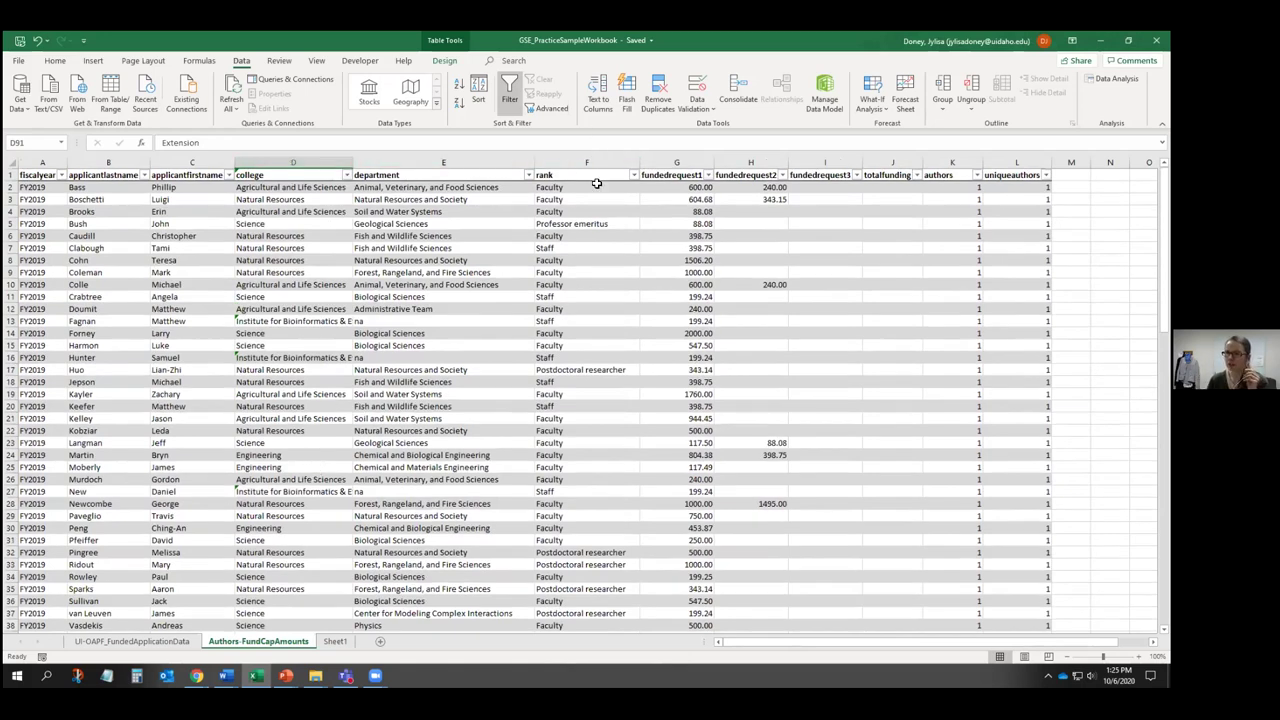
{"action": "left_click", "coordinate": [693, 112]}
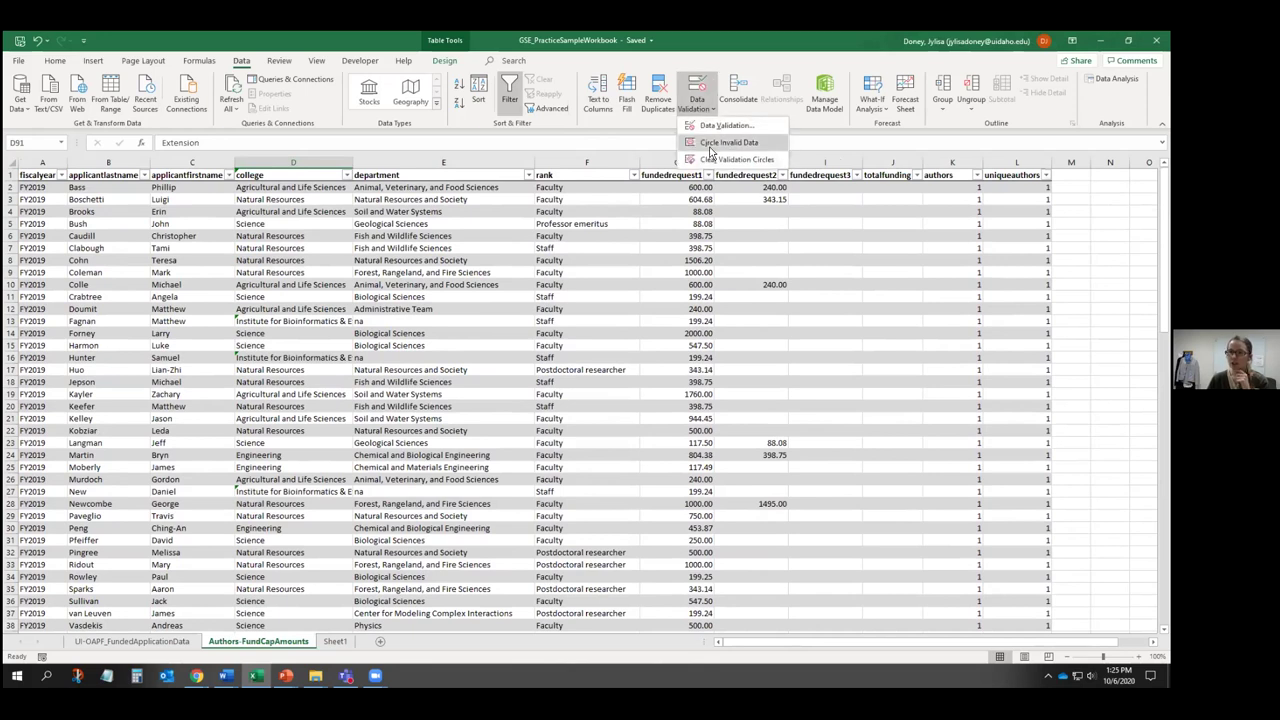
{"action": "left_click", "coordinate": [542, 470]}
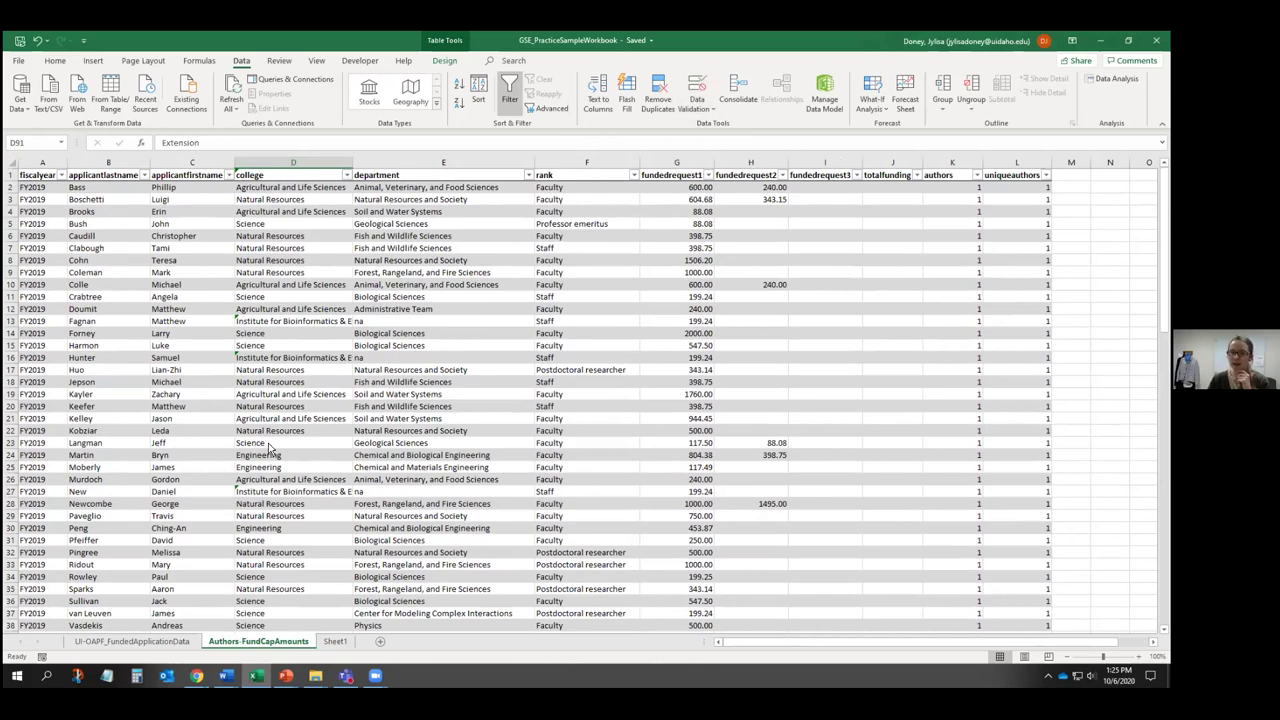
{"action": "scroll", "coordinate": [270, 228], "scroll_direction": "down", "scroll_amount": 4}
{"action": "left_click", "coordinate": [270, 211]}
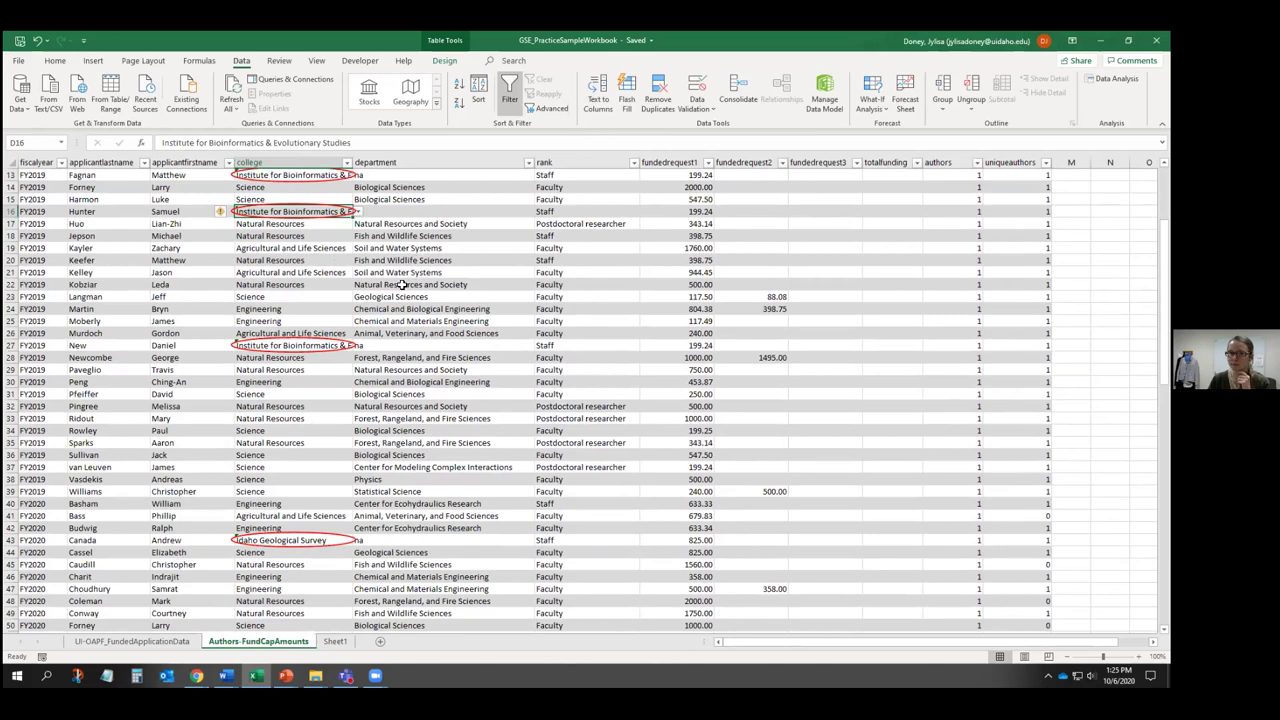
{"action": "scroll", "coordinate": [372, 340], "scroll_direction": "down", "scroll_amount": 9}
{"action": "scroll", "coordinate": [374, 350], "scroll_direction": "down", "scroll_amount": 6}
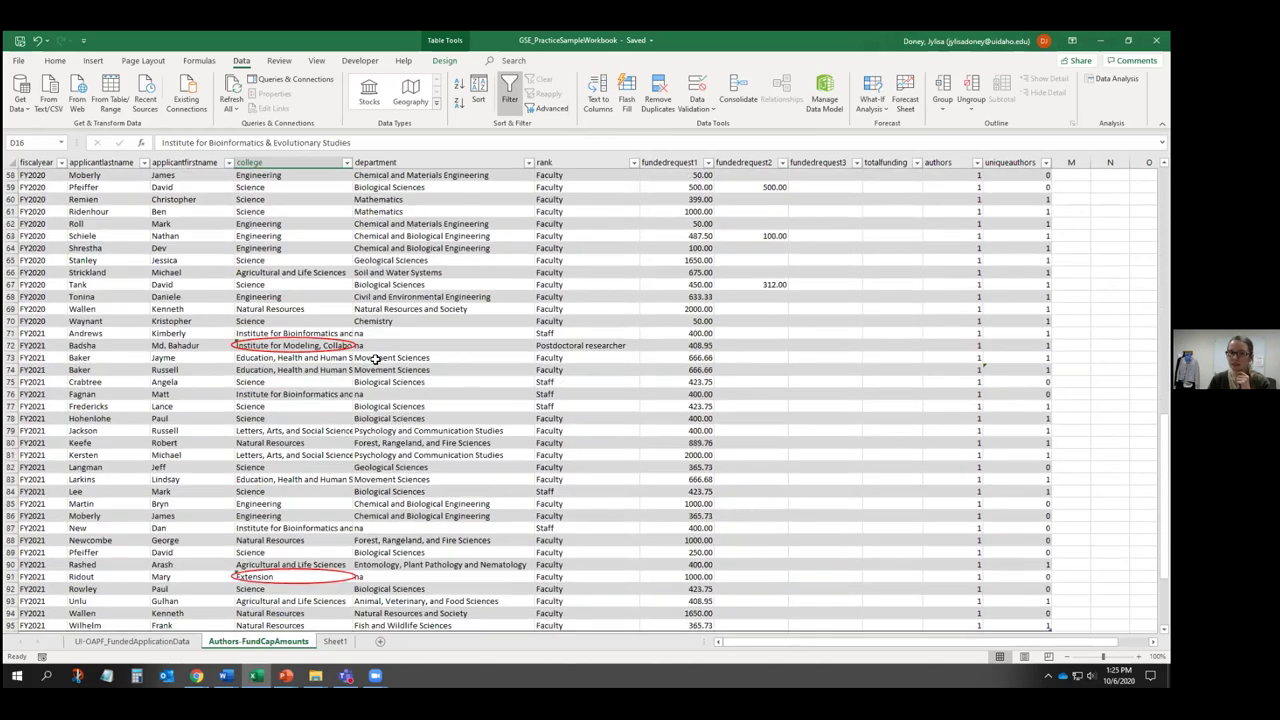
- Add a table row in row 96 with fiscal year FY2021 and choose Natural Resources from the college dropdown
{"action": "scroll", "coordinate": [374, 360], "scroll_direction": "down", "scroll_amount": 8}
{"action": "left_click", "coordinate": [52, 348]}
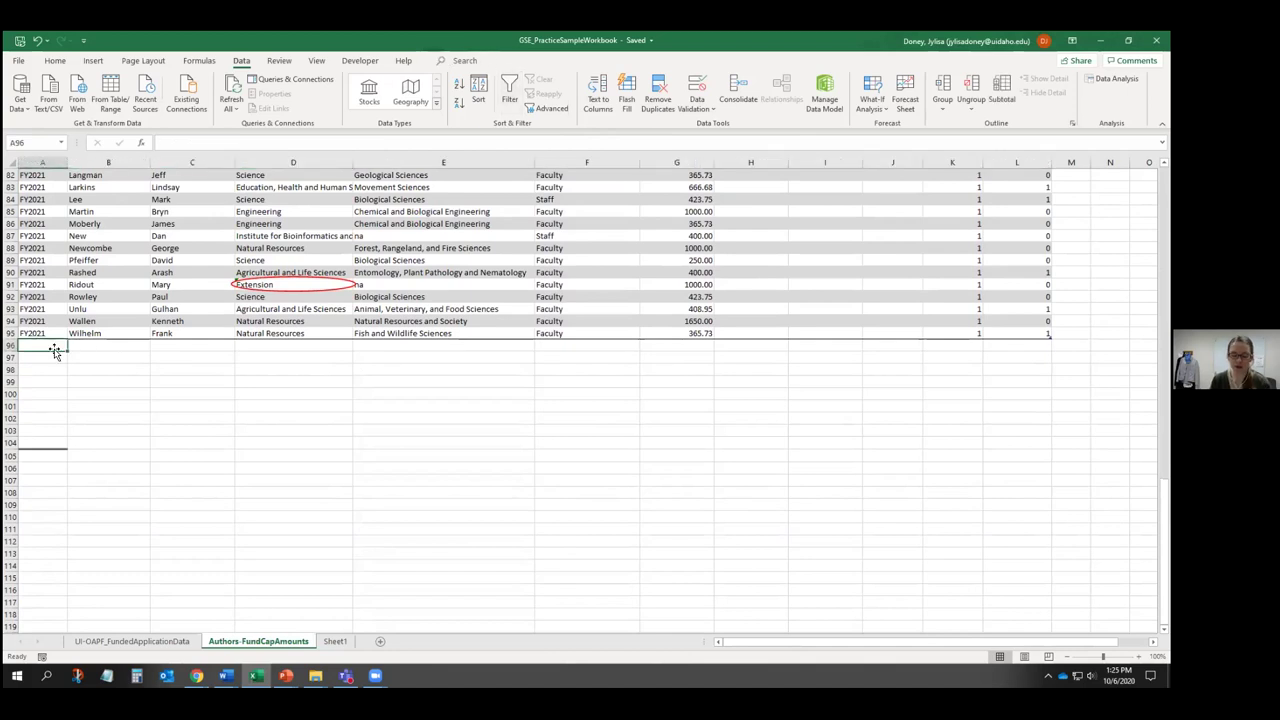
{"action": "type", "text": "FY2021"}
{"action": "key", "text": "Tab"}
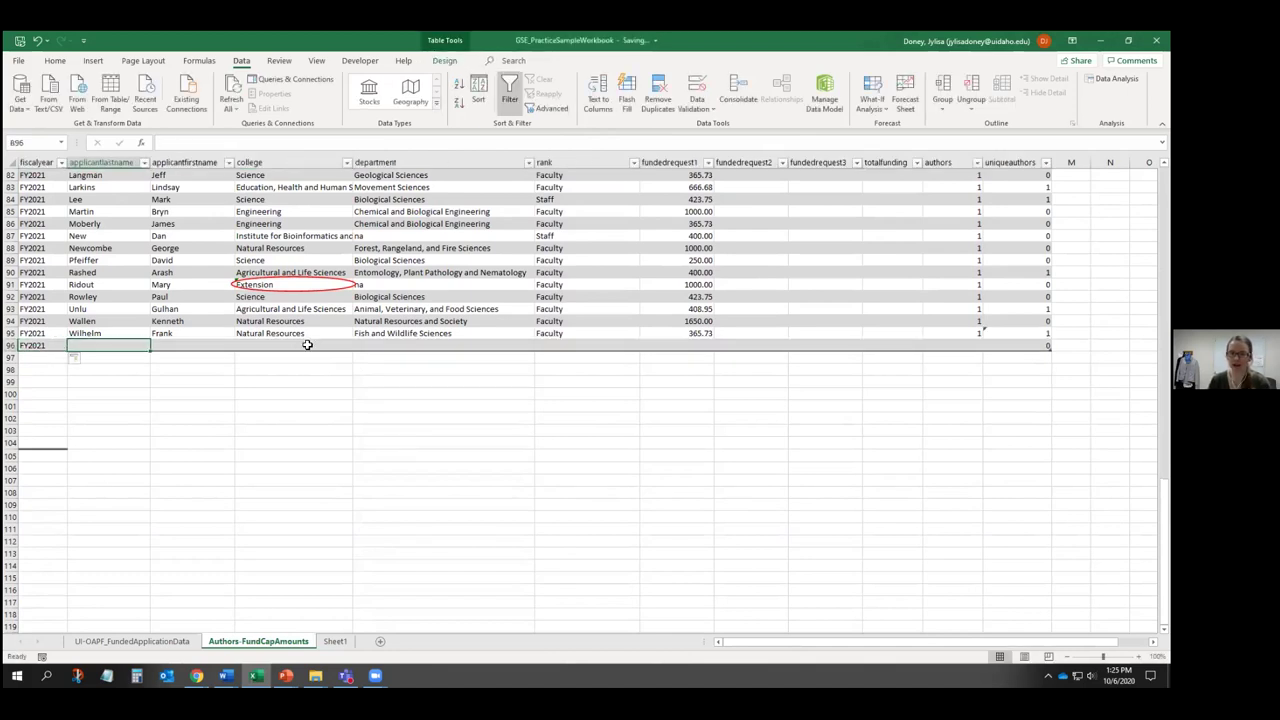
{"action": "left_click", "coordinate": [307, 345]}
{"action": "left_click", "coordinate": [357, 346]}
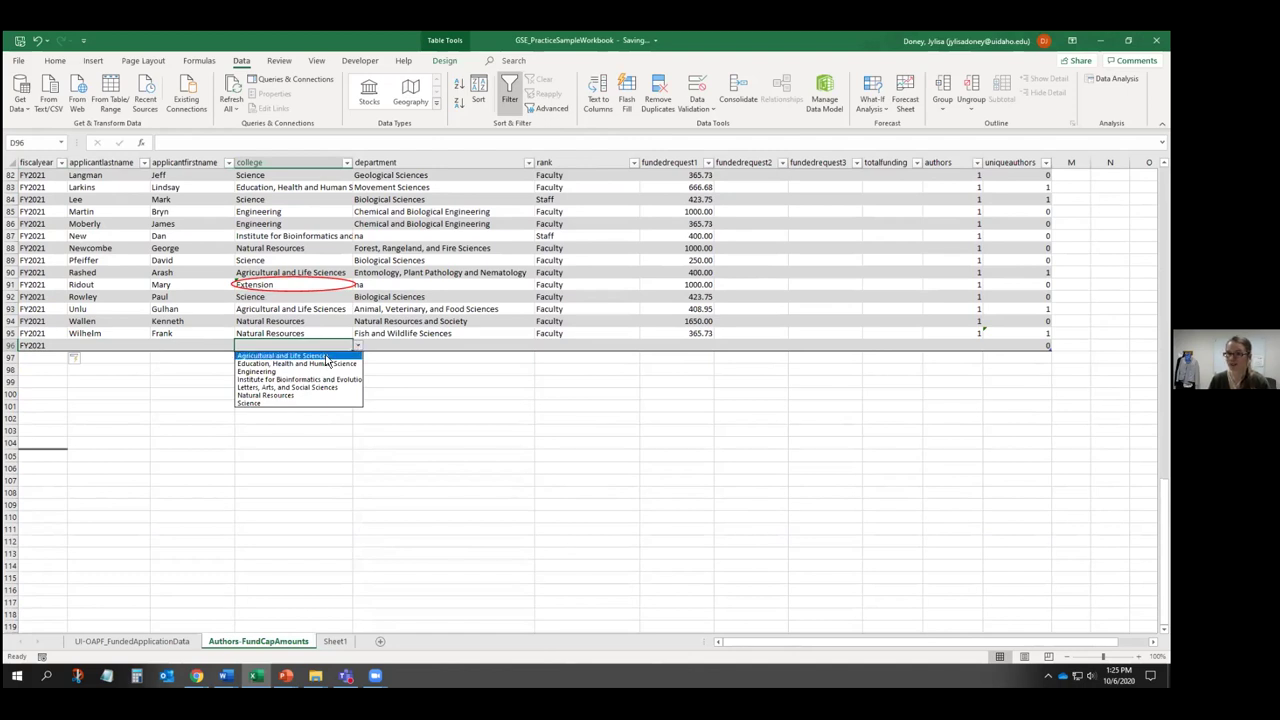
{"action": "left_click", "coordinate": [266, 395]}
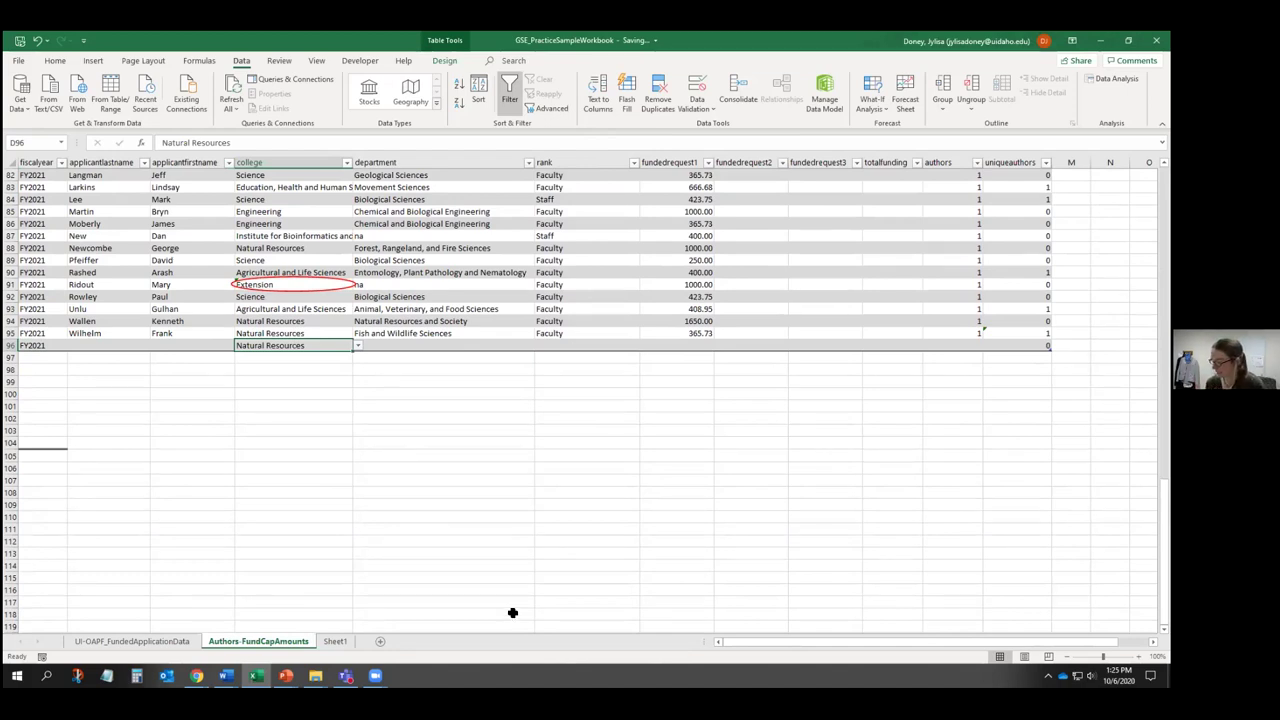
- Select the table's college column and clear the validation circles
{"action": "left_click", "coordinate": [290, 157]}
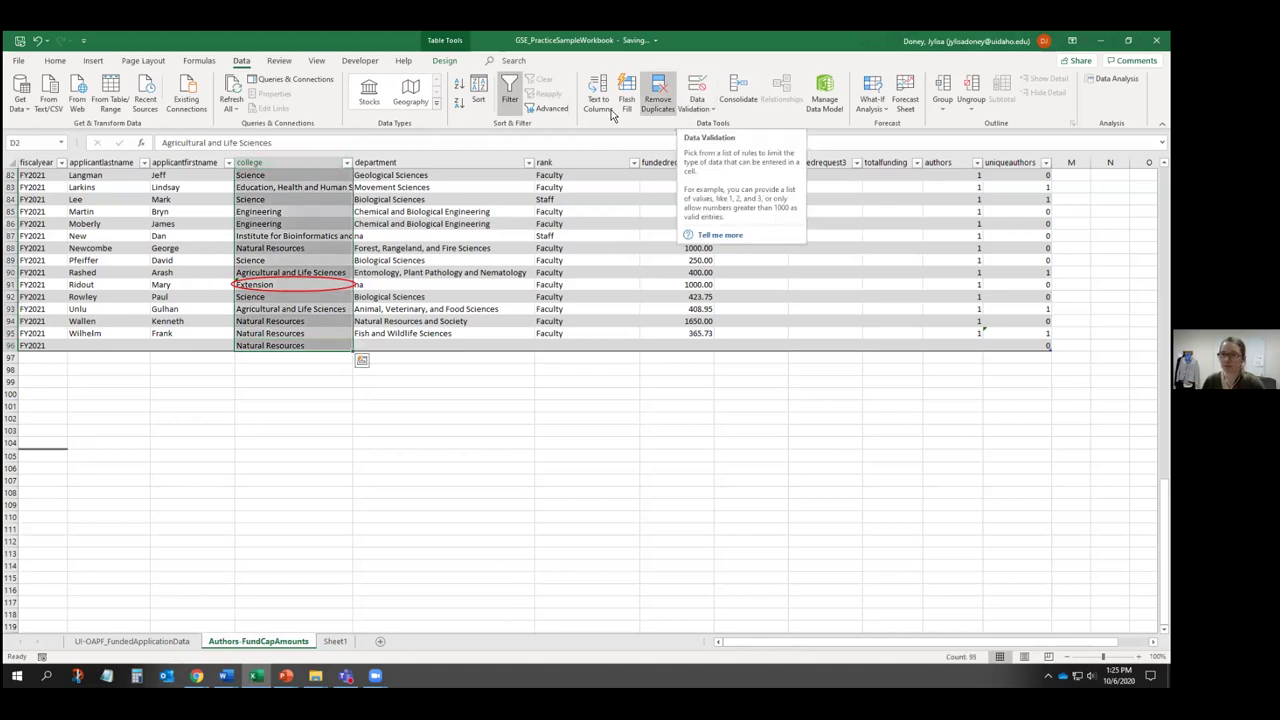
{"action": "left_click", "coordinate": [711, 112]}
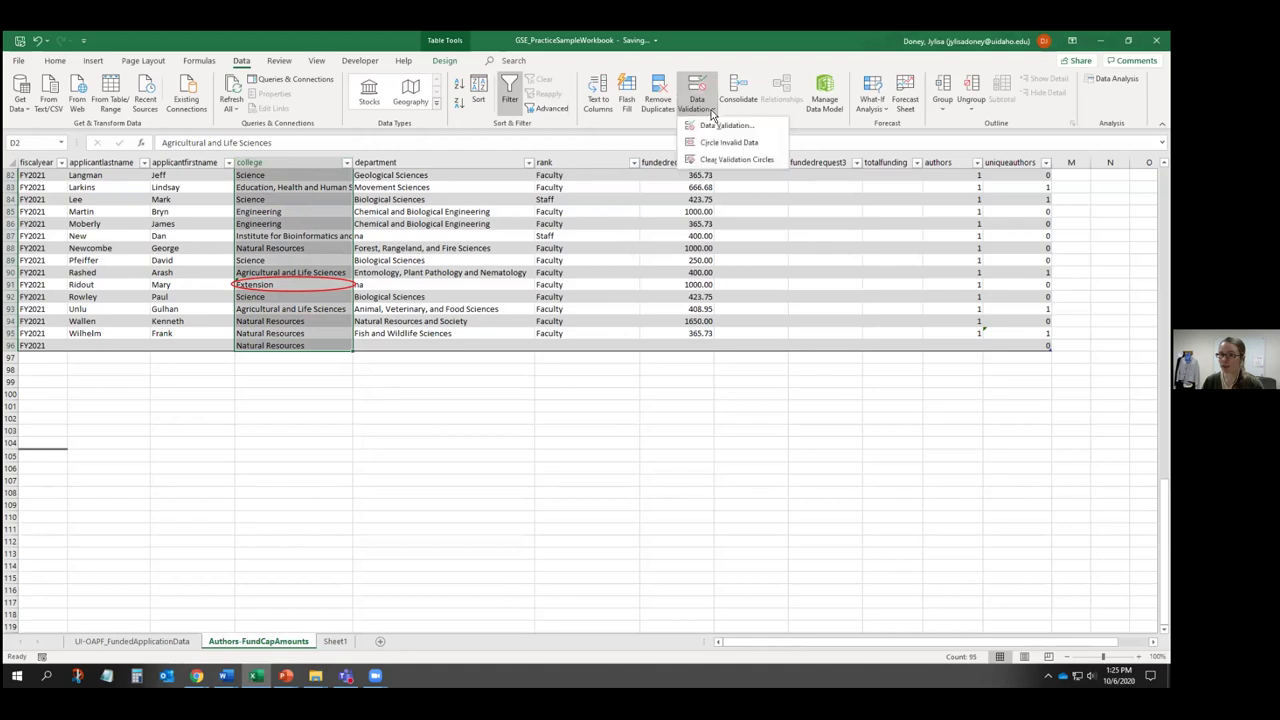
{"action": "left_click", "coordinate": [728, 160]}
- Examine the college column's validation settings, including the input message and the error alert styles, and close them without changes
{"action": "left_click", "coordinate": [703, 110]}
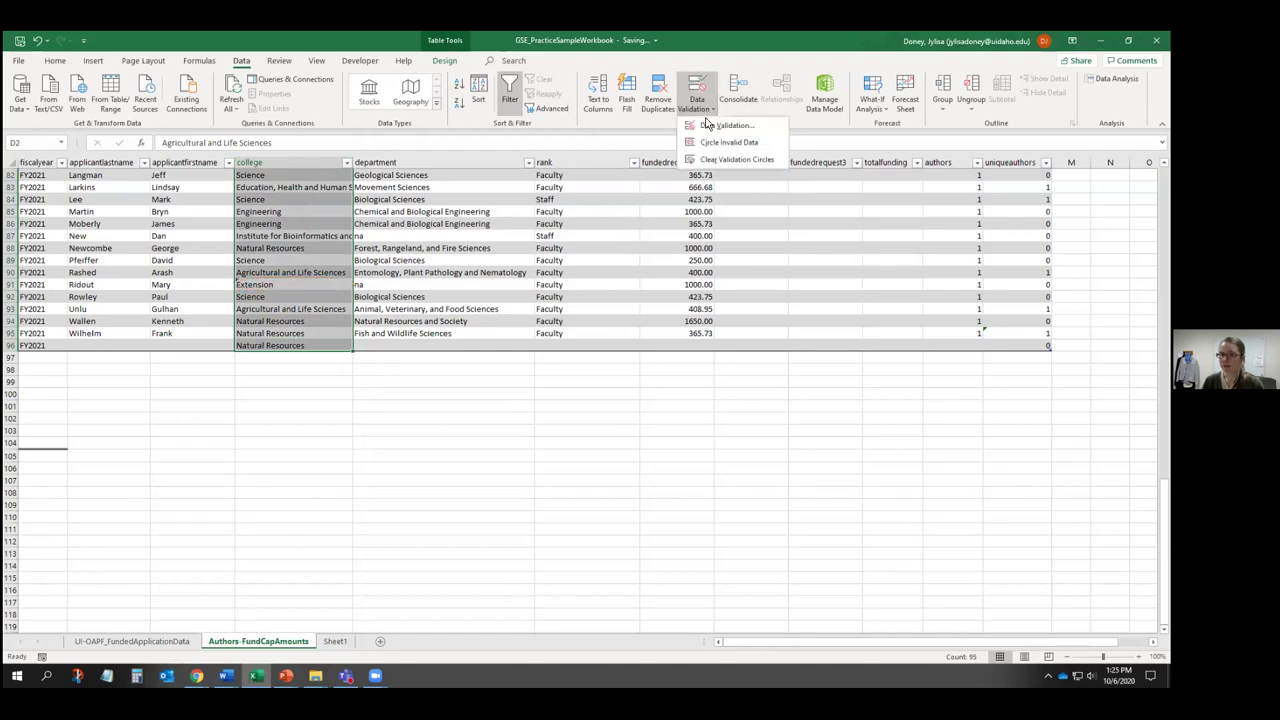
{"action": "left_click", "coordinate": [707, 126]}
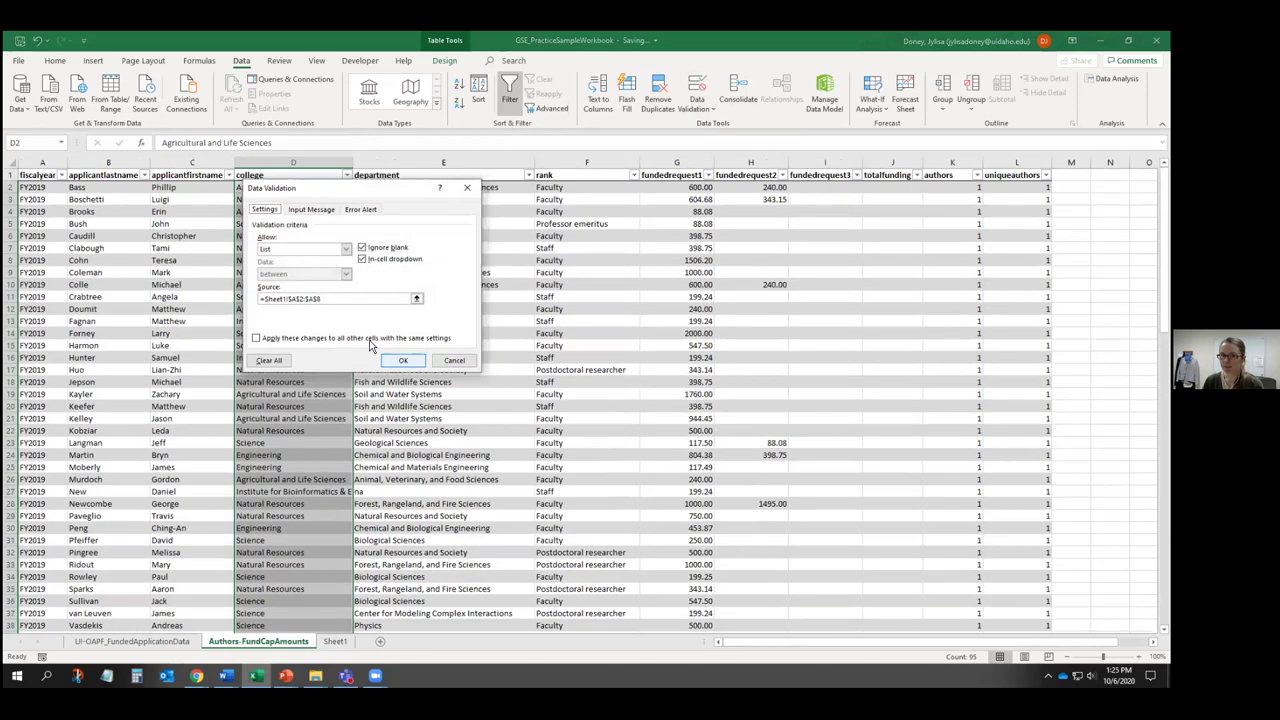
{"action": "left_click", "coordinate": [314, 210]}
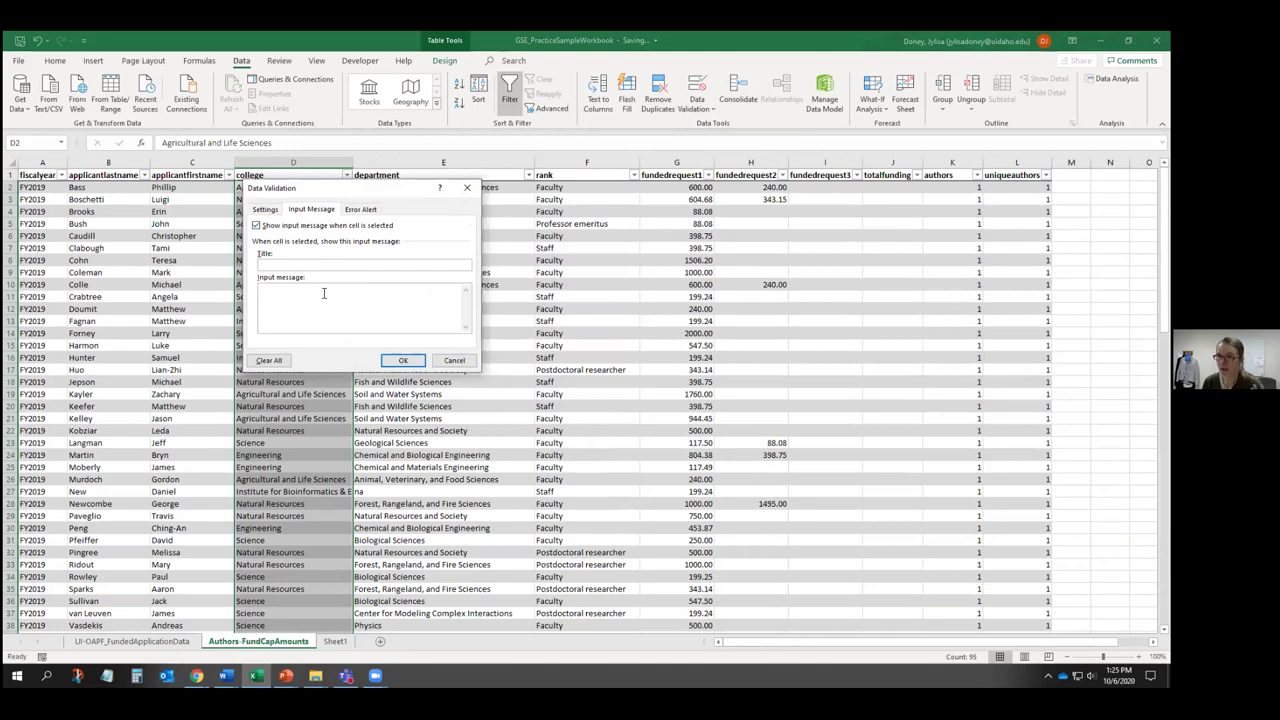
{"action": "left_click", "coordinate": [366, 212]}
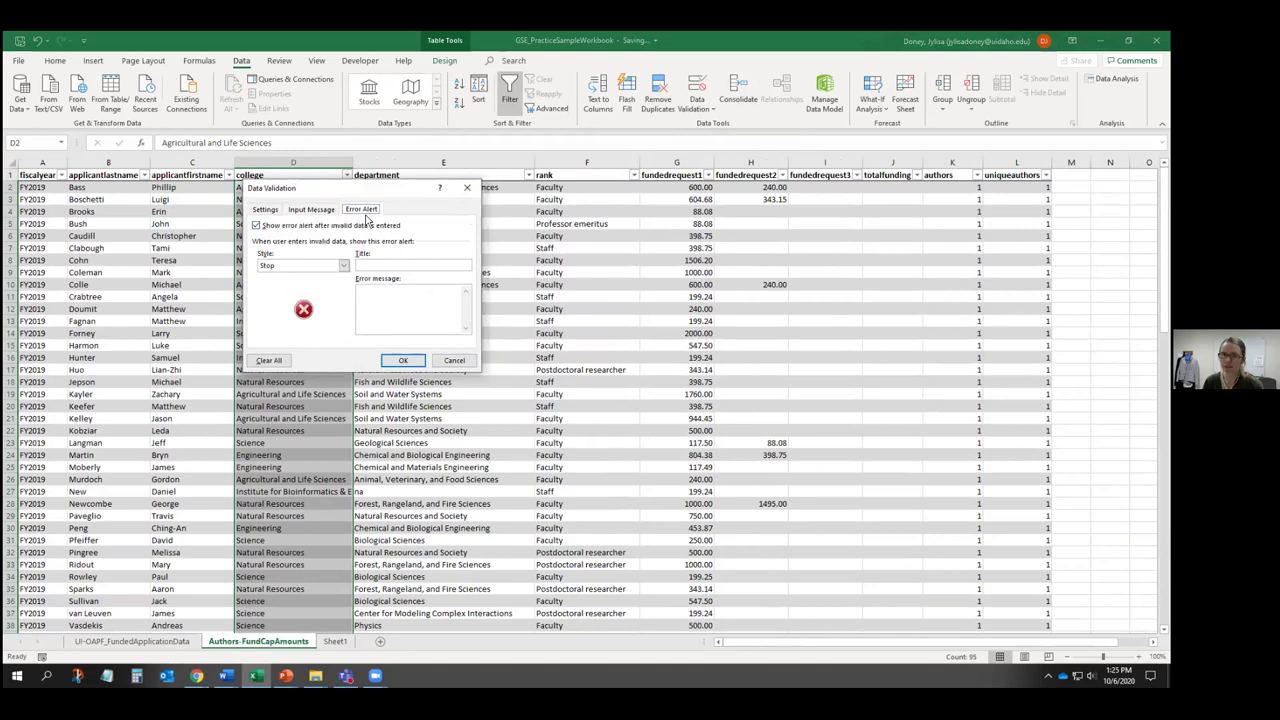
{"action": "left_click", "coordinate": [282, 268]}
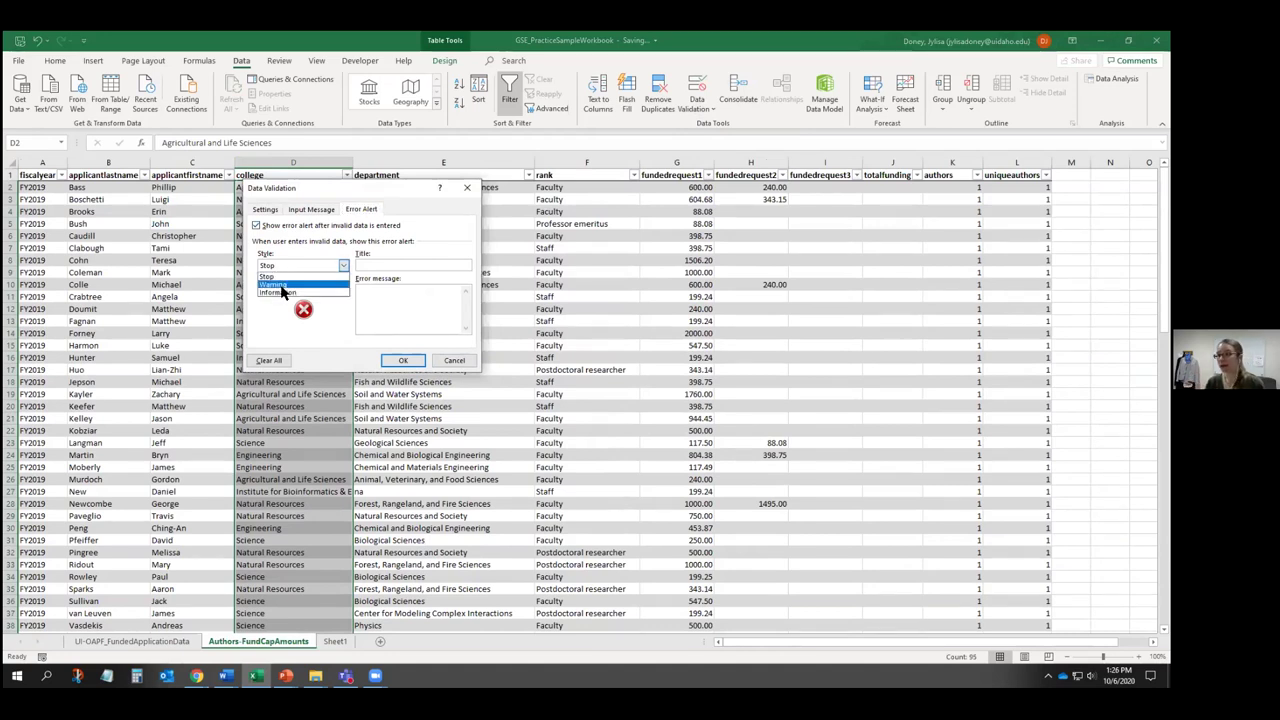
{"action": "left_click", "coordinate": [313, 322]}
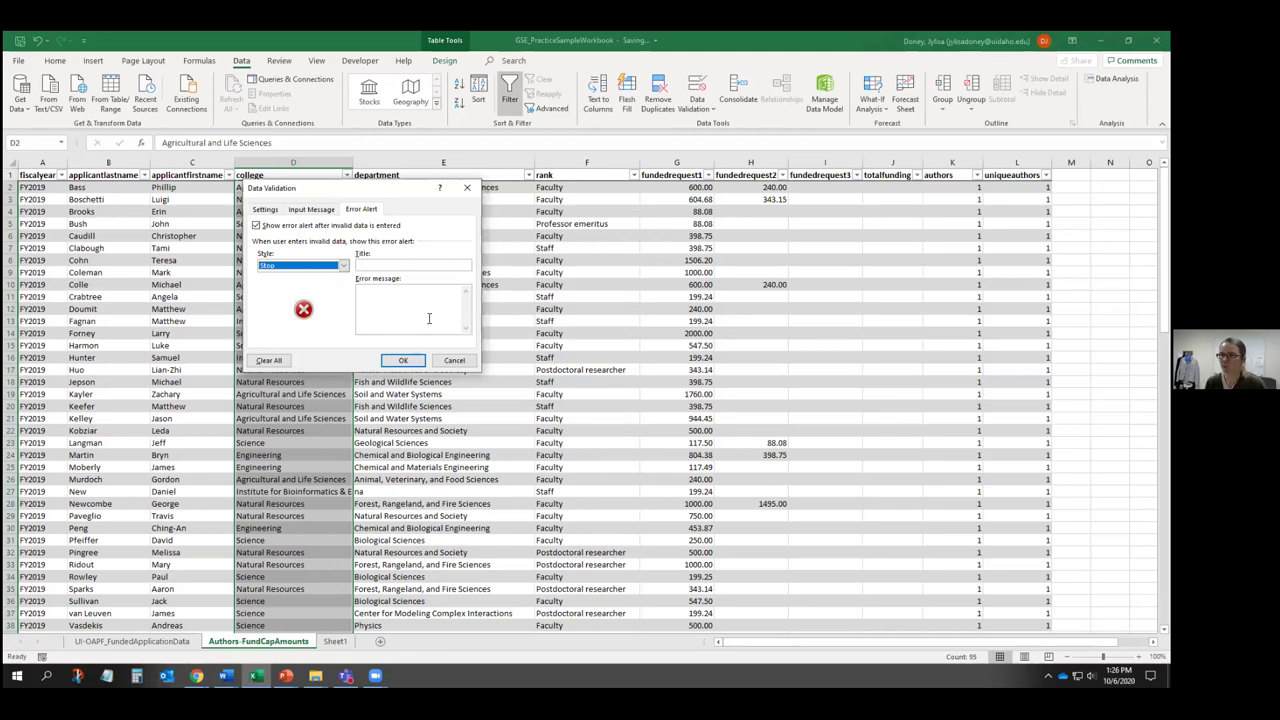
{"action": "left_click", "coordinate": [449, 360]}
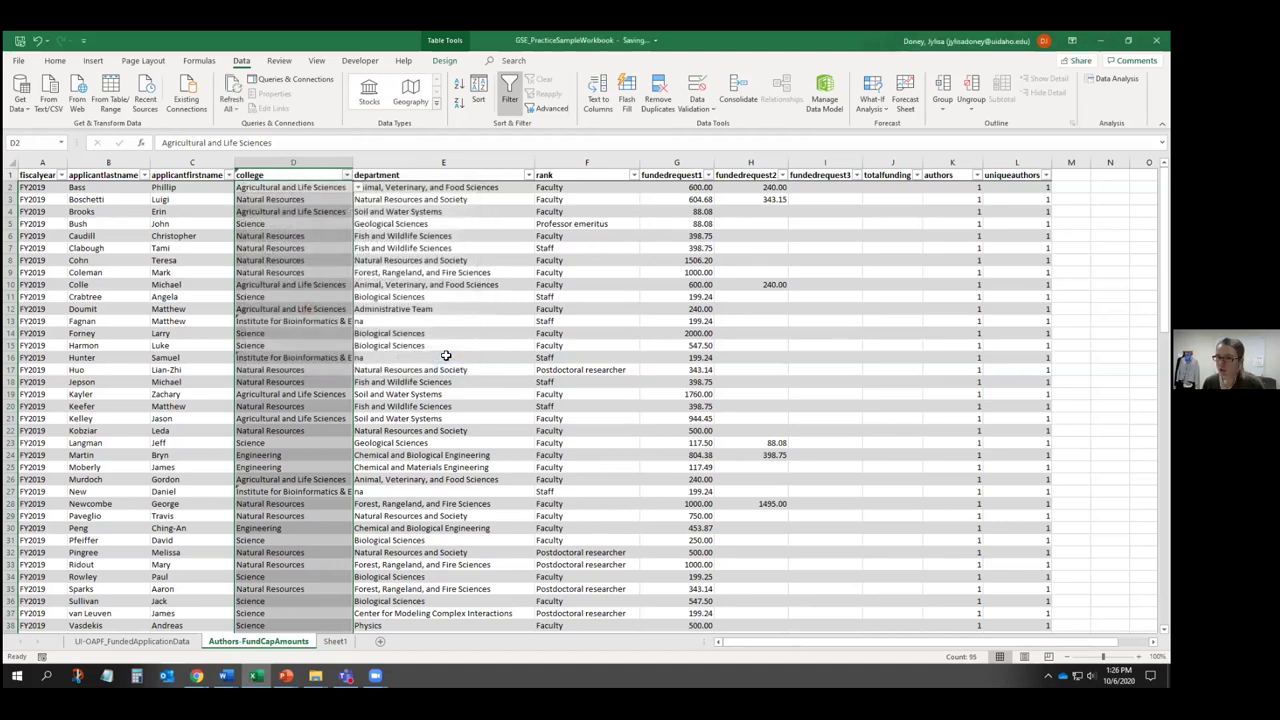
- Remove all data validation criteria from the table's college column
{"action": "left_click", "coordinate": [696, 108]}
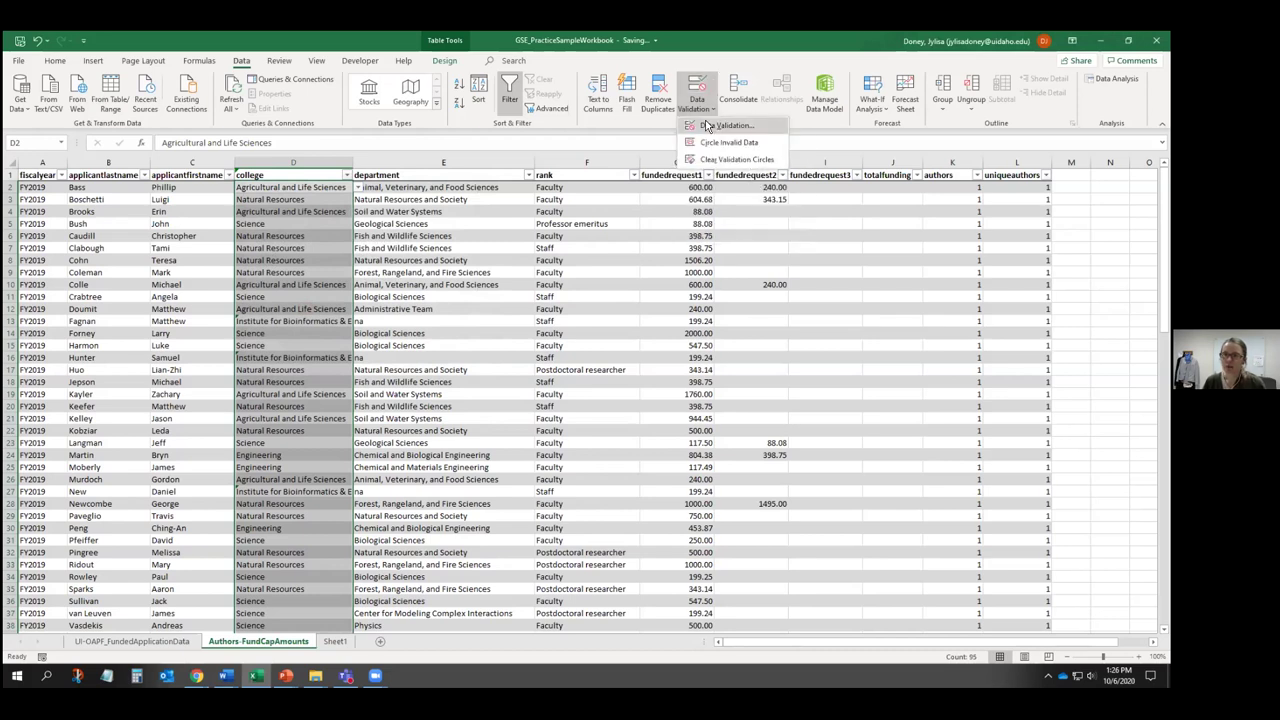
{"action": "left_click", "coordinate": [727, 125]}
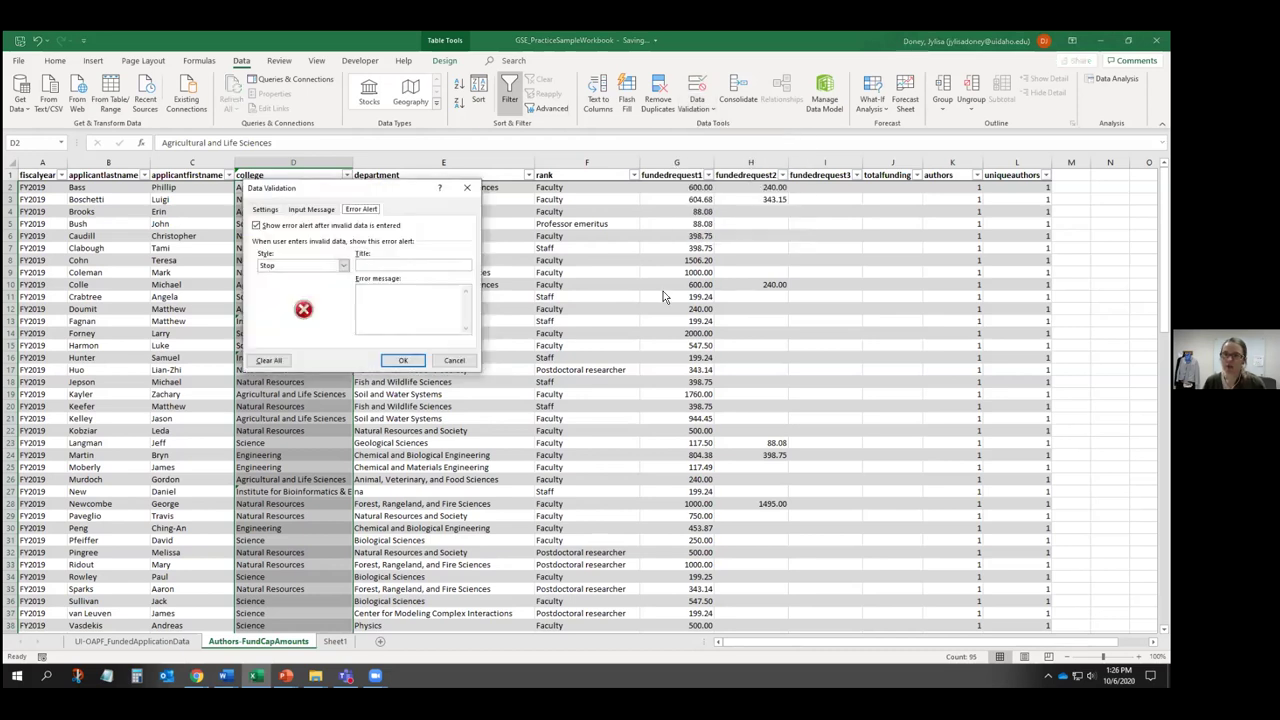
{"action": "left_click", "coordinate": [266, 211]}
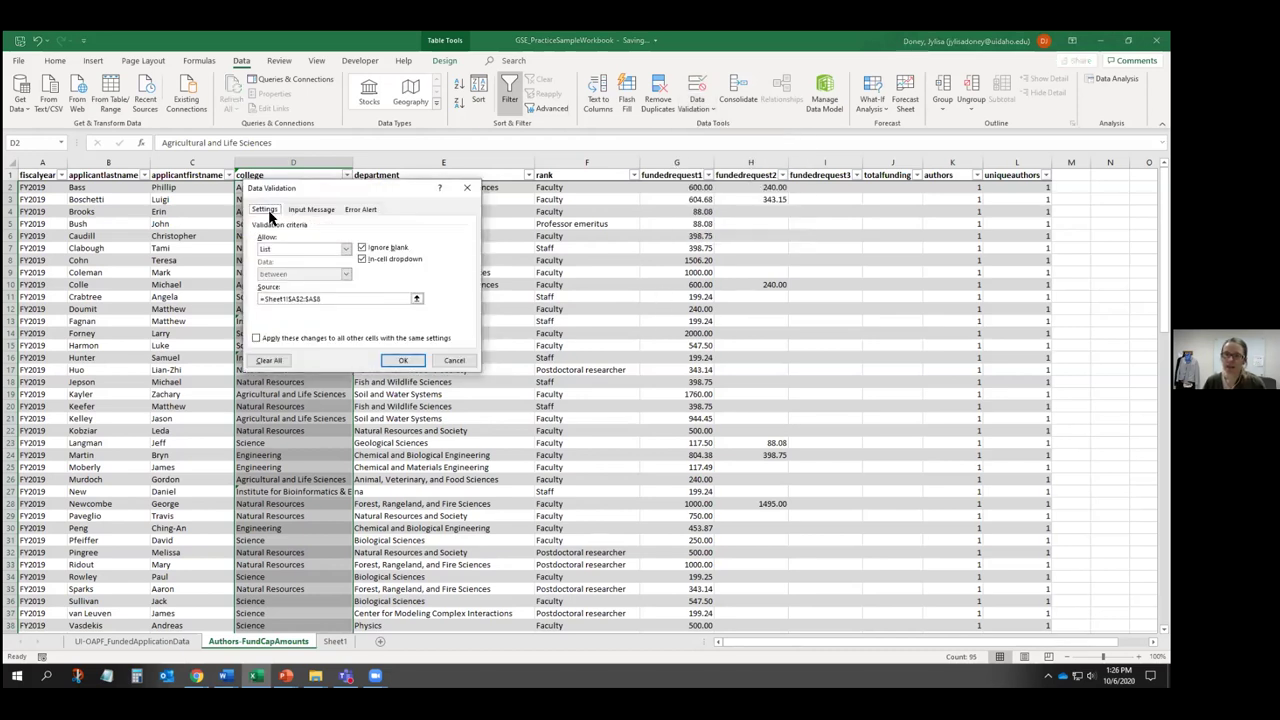
{"action": "left_click", "coordinate": [283, 362]}
{"action": "left_click", "coordinate": [403, 360]}
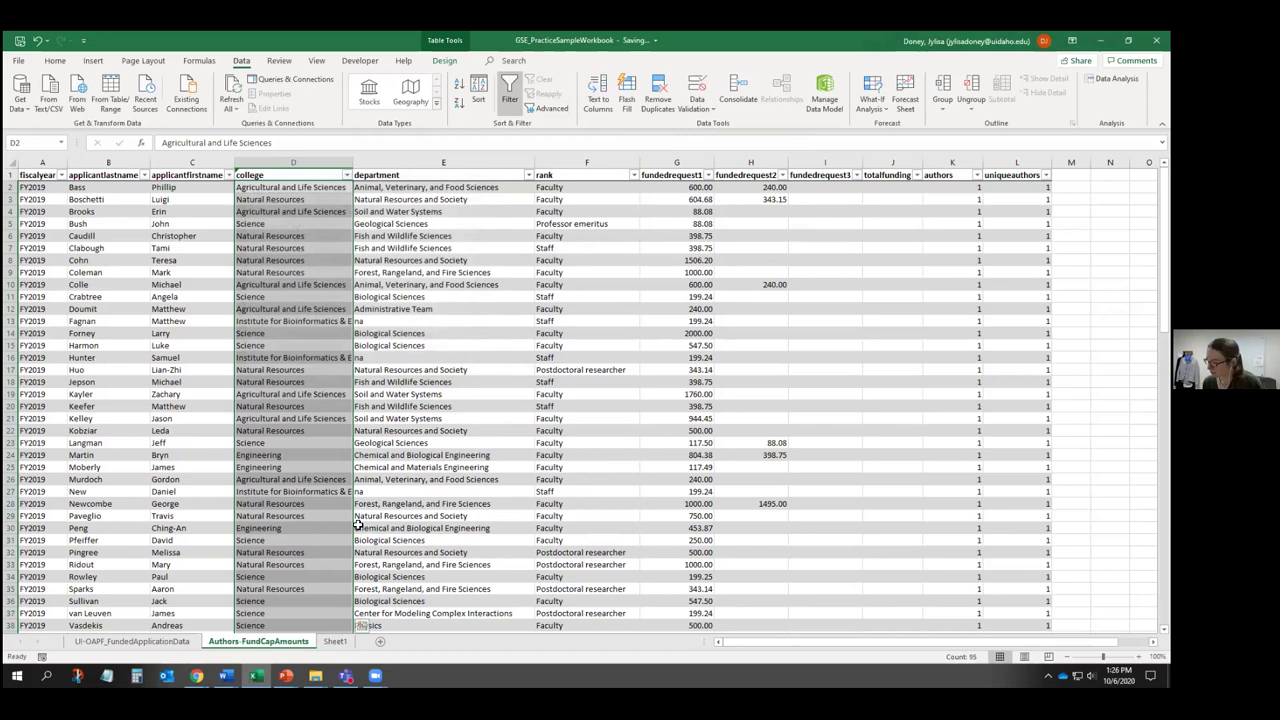
- Create a PivotTable from Table2 on the Authors-FundCapAmounts sheet and place it in a new worksheet
{"action": "left_click", "coordinate": [216, 250]}
{"action": "left_click", "coordinate": [50, 175]}
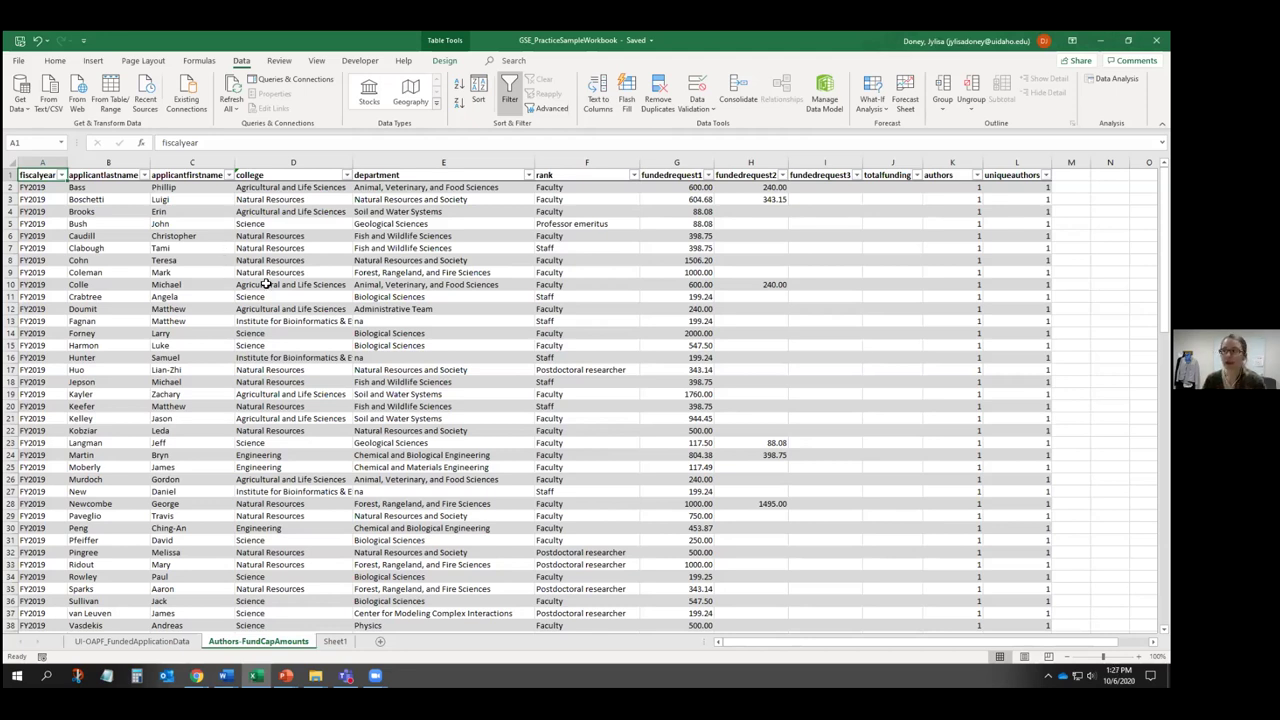
{"action": "left_click", "coordinate": [55, 60]}
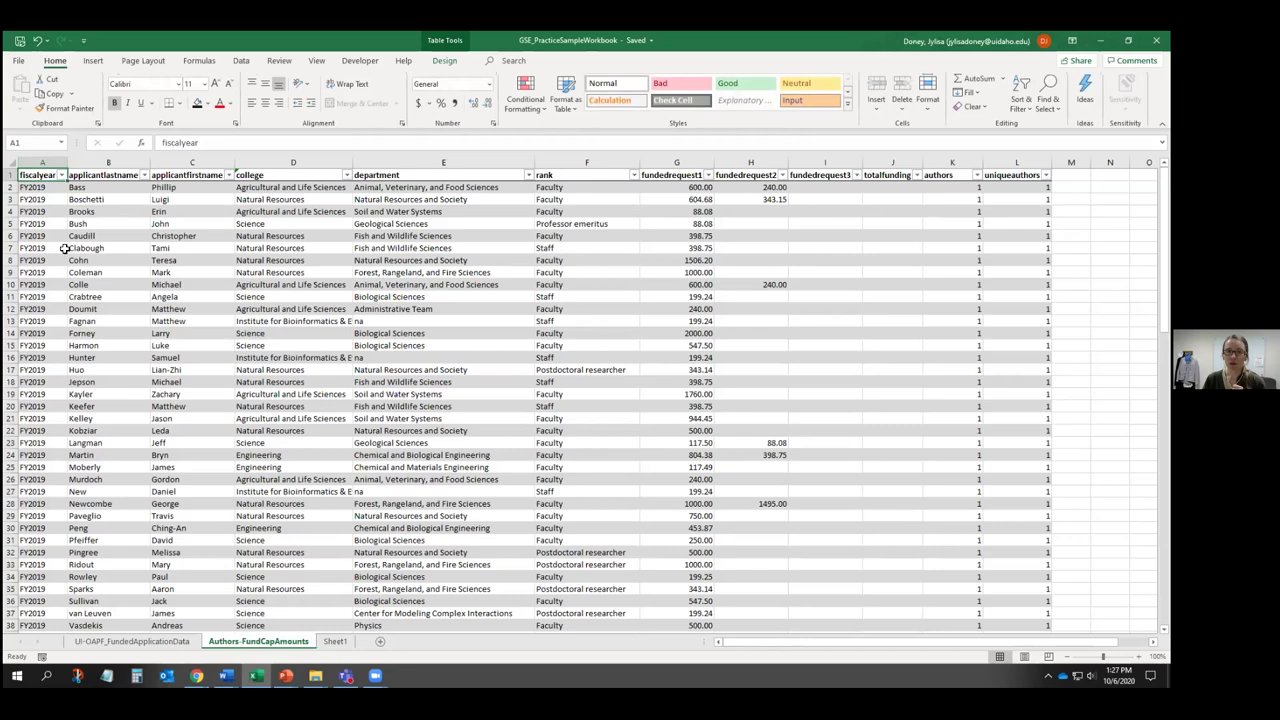
{"action": "left_click", "coordinate": [100, 63]}
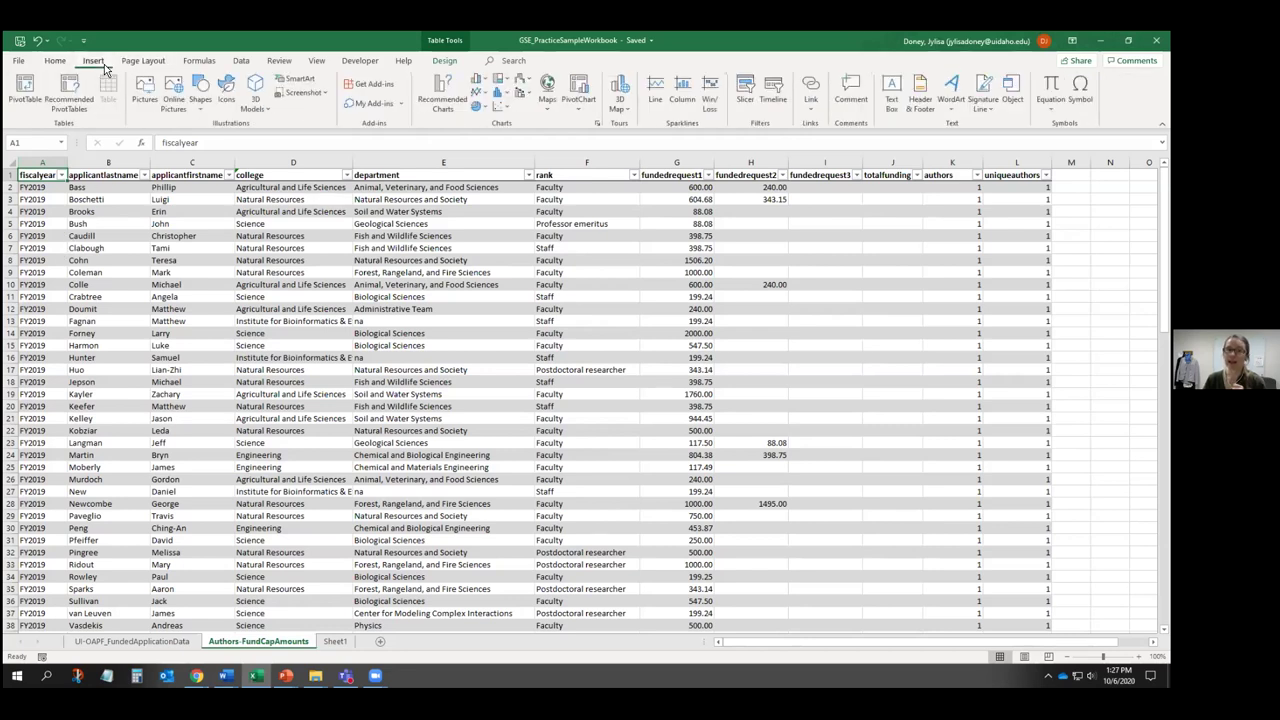
{"action": "left_click", "coordinate": [24, 103]}
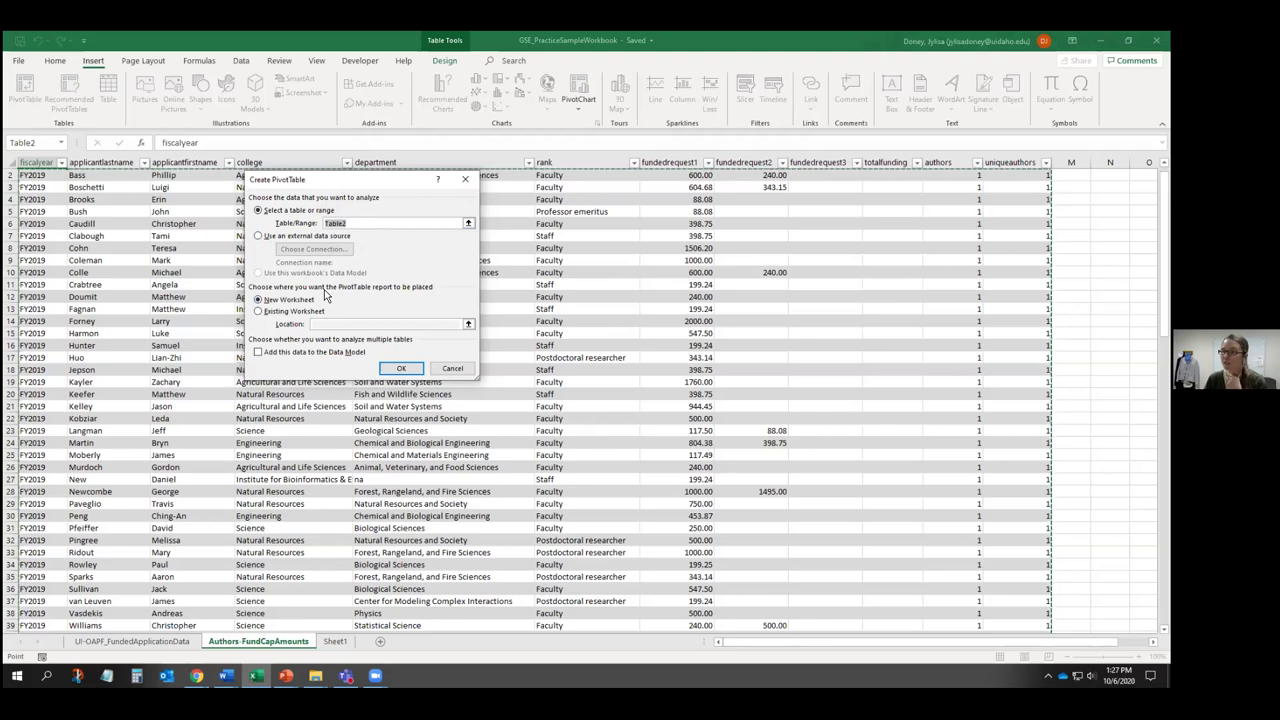
{"action": "left_click", "coordinate": [257, 302]}
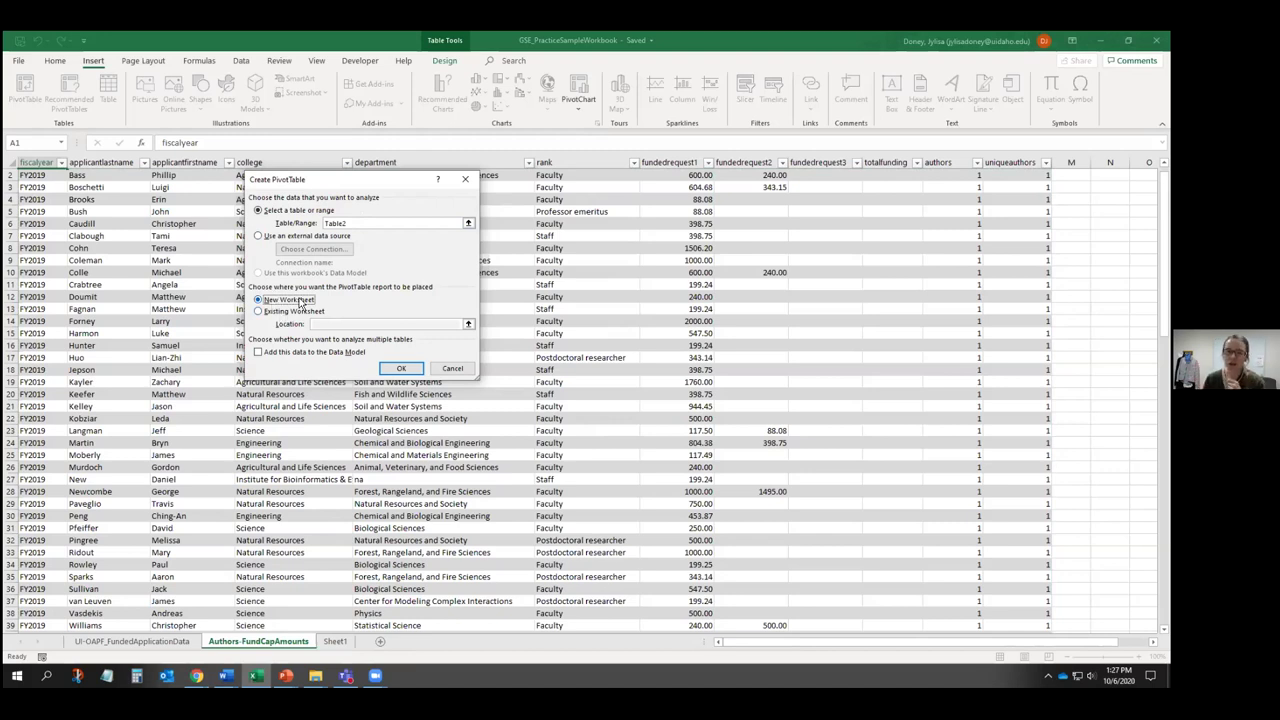
{"action": "left_click", "coordinate": [401, 369]}
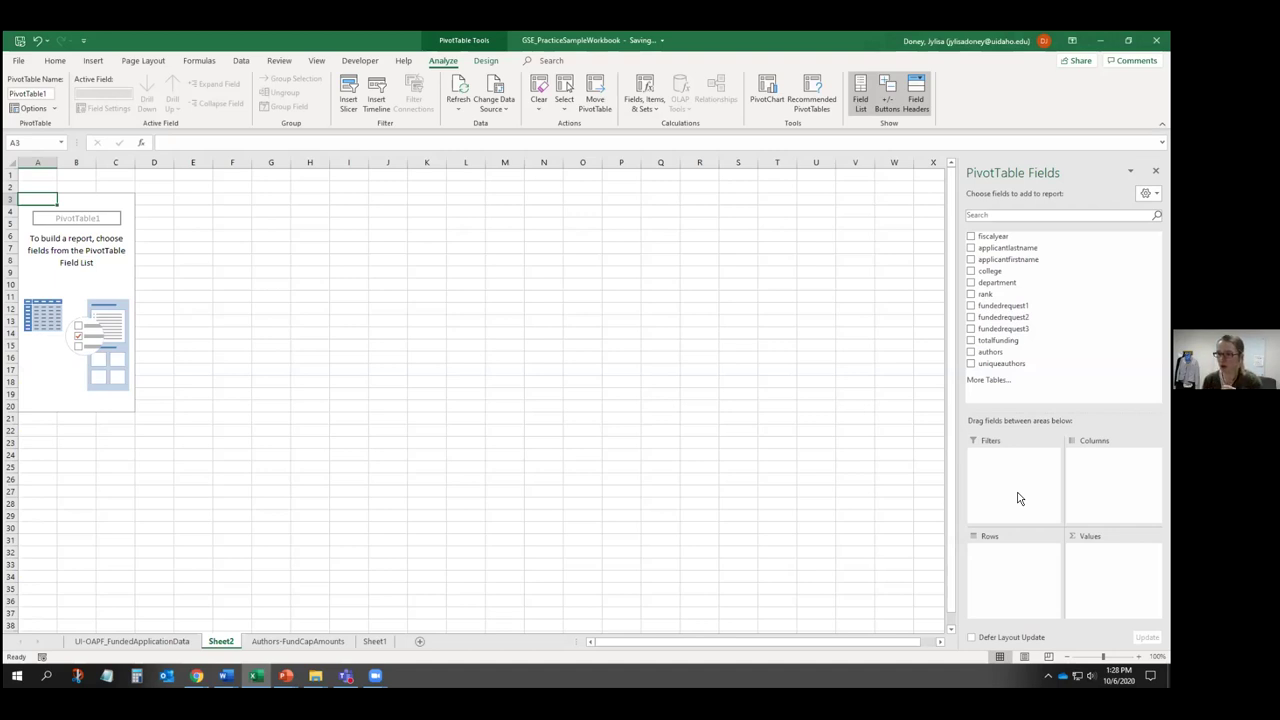
- Lay out the PivotTable with fiscalyear as the filter, department as rows, and totalfunding in both the columns and values
{"action": "left_click_drag", "start_coordinate": [988, 236], "coordinate": [1017, 474]}
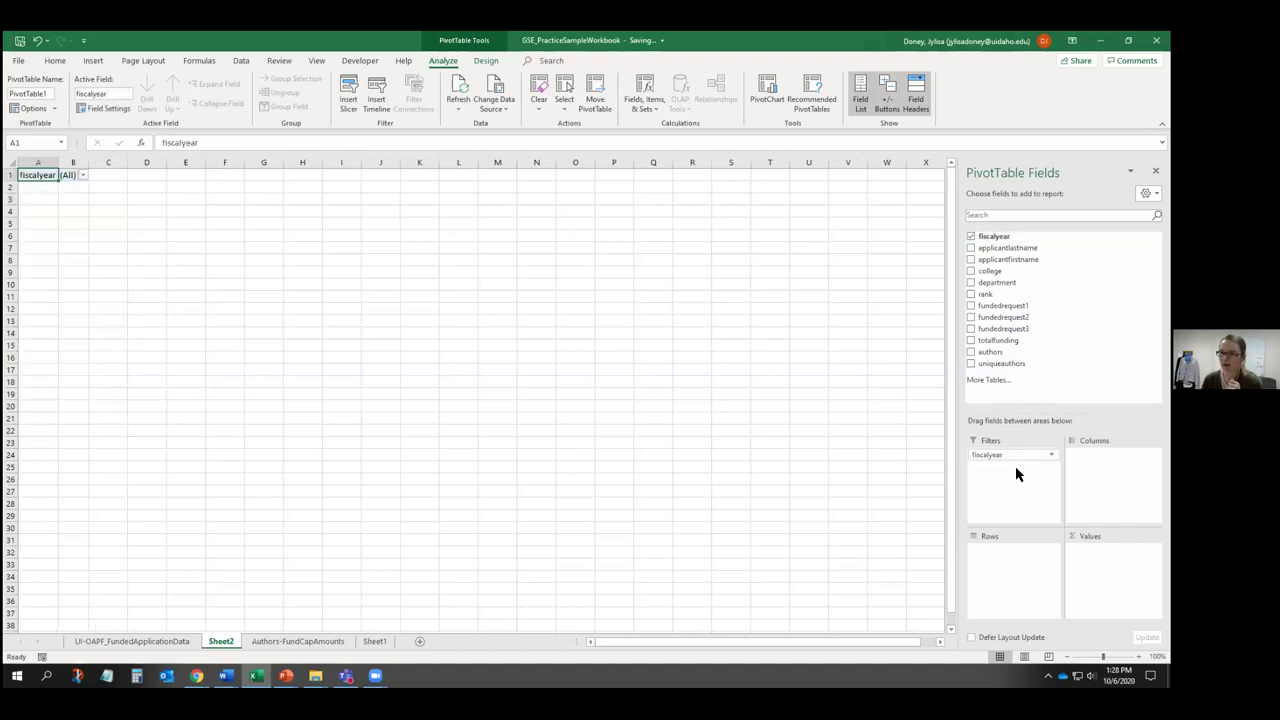
{"action": "left_click", "coordinate": [82, 176]}
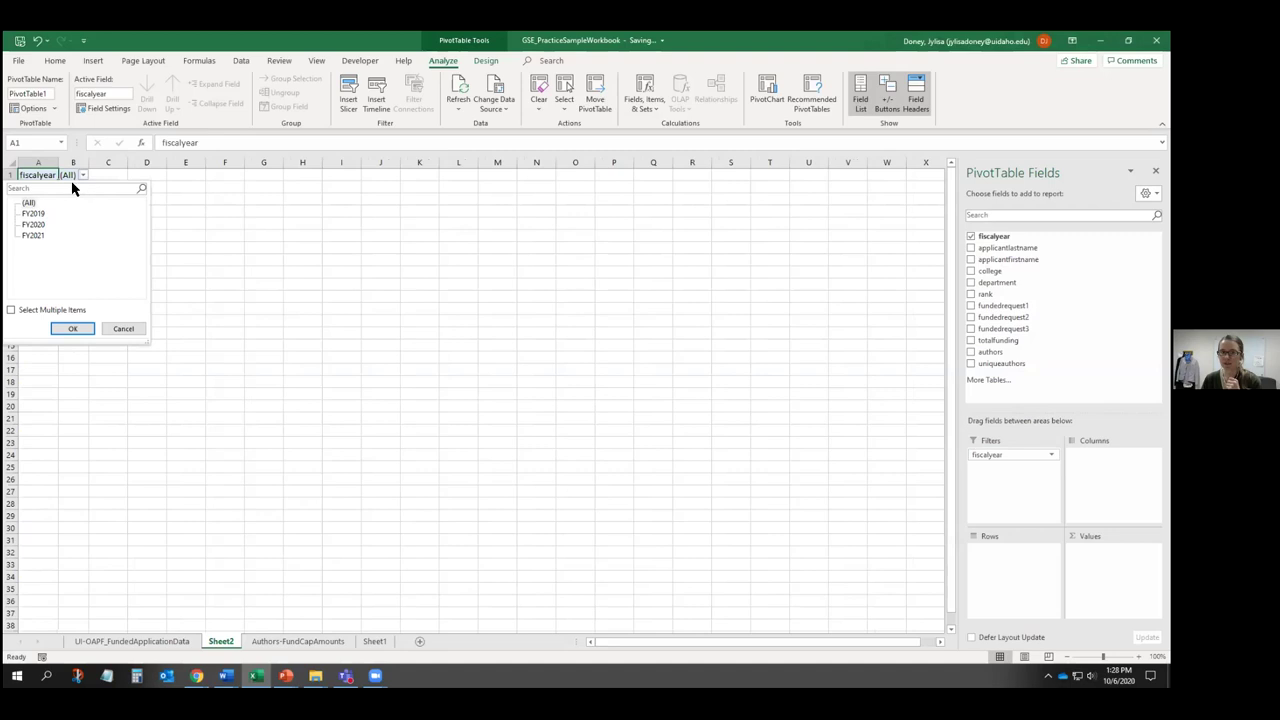
{"action": "left_click", "coordinate": [166, 322]}
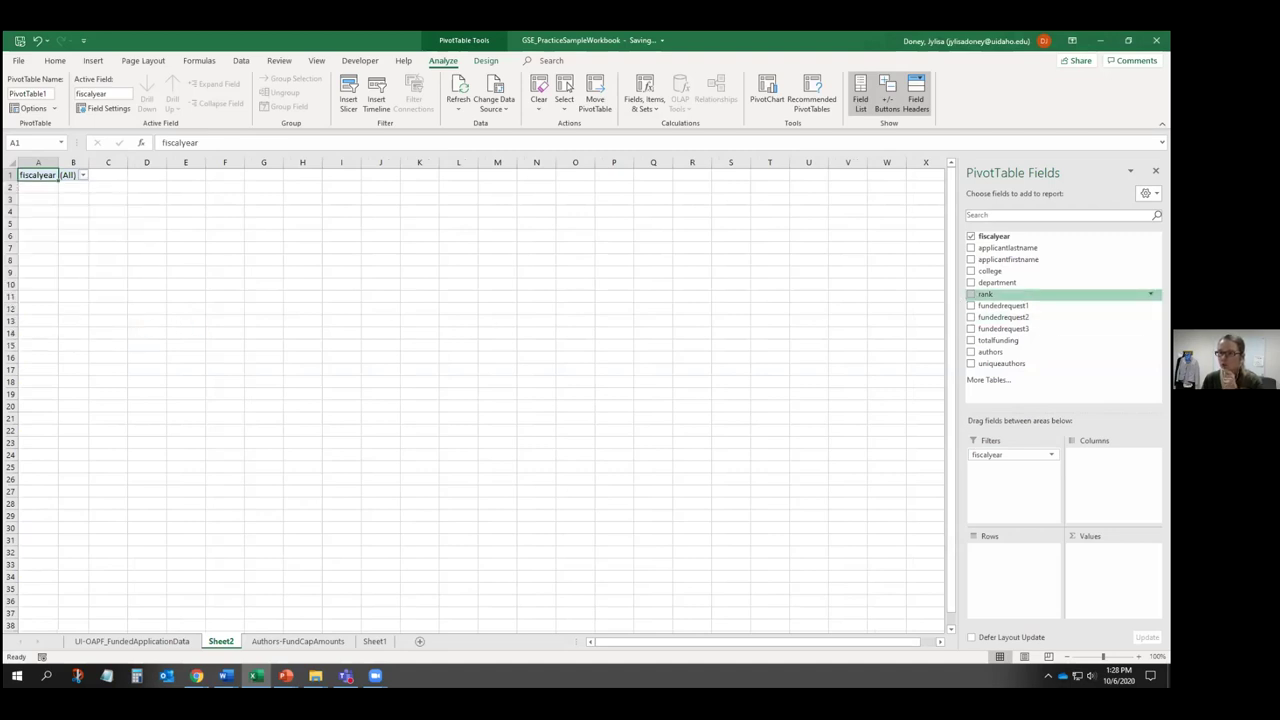
{"action": "left_click", "coordinate": [1029, 341]}
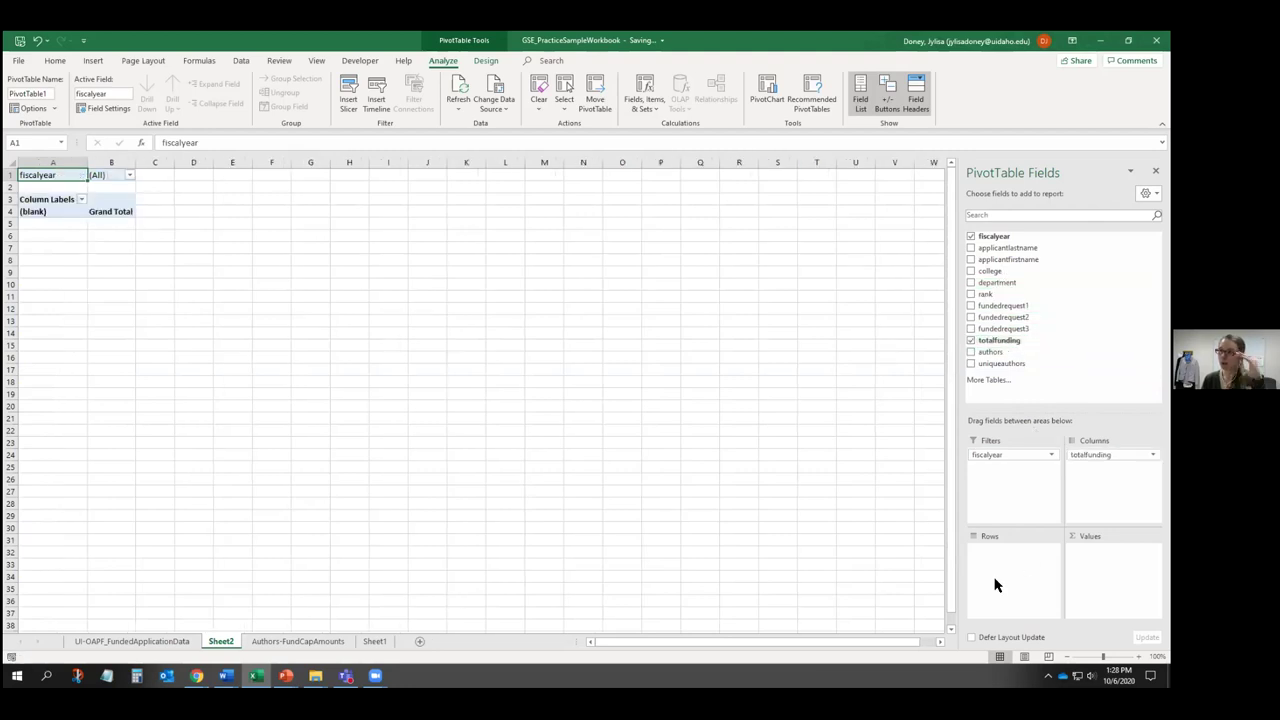
{"action": "left_click_drag", "start_coordinate": [1006, 282], "coordinate": [1036, 568]}
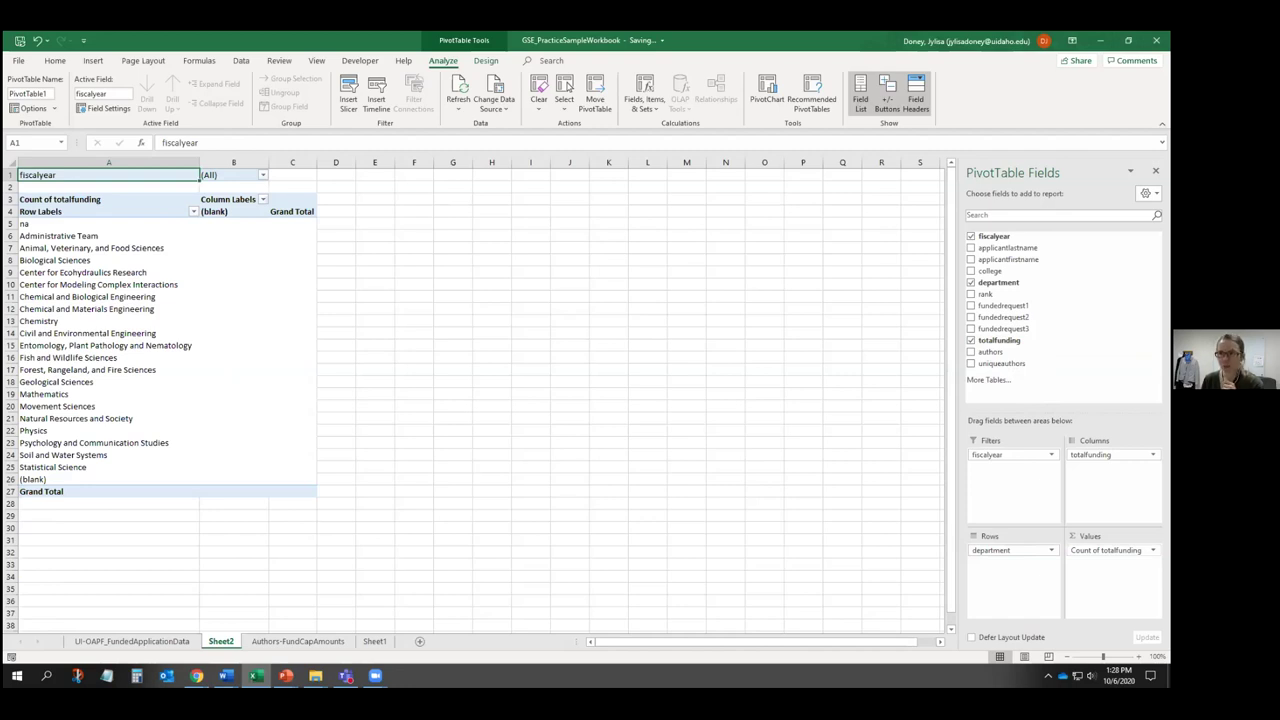
- Set the PivotTable's totalfunding value field to summarize by Sum
{"action": "left_click", "coordinate": [1110, 550]}
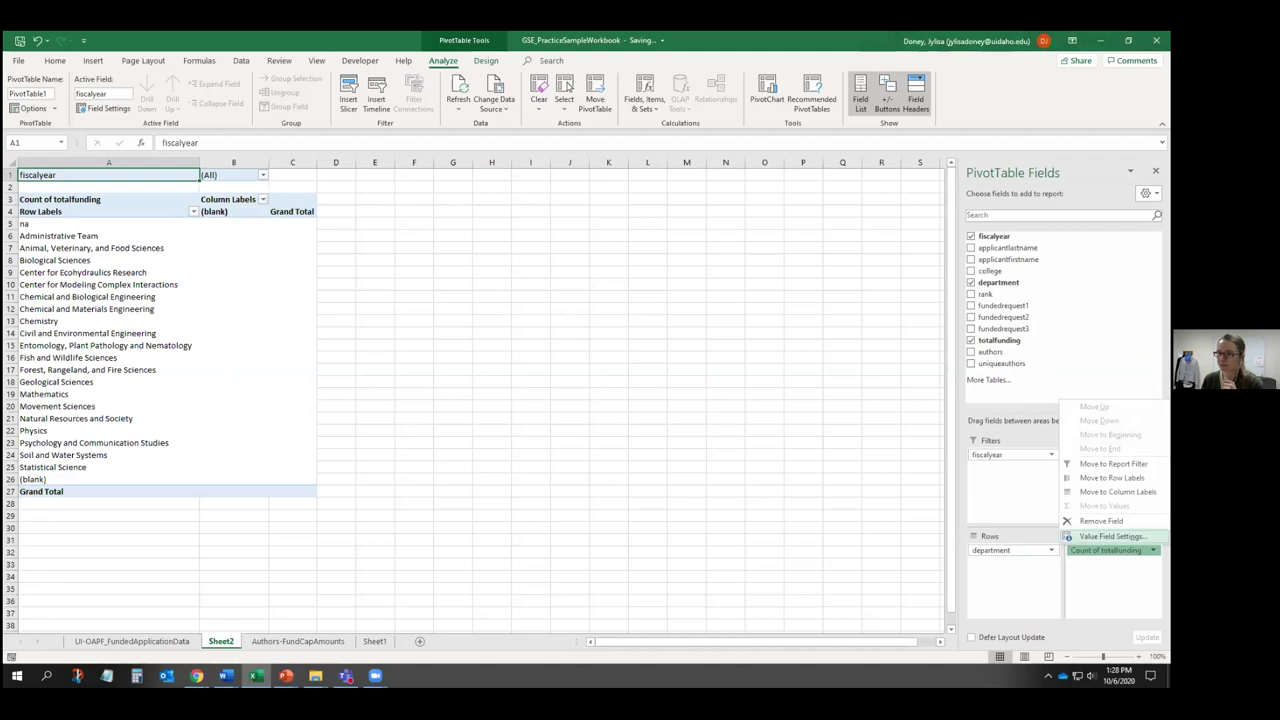
{"action": "left_click", "coordinate": [1110, 536]}
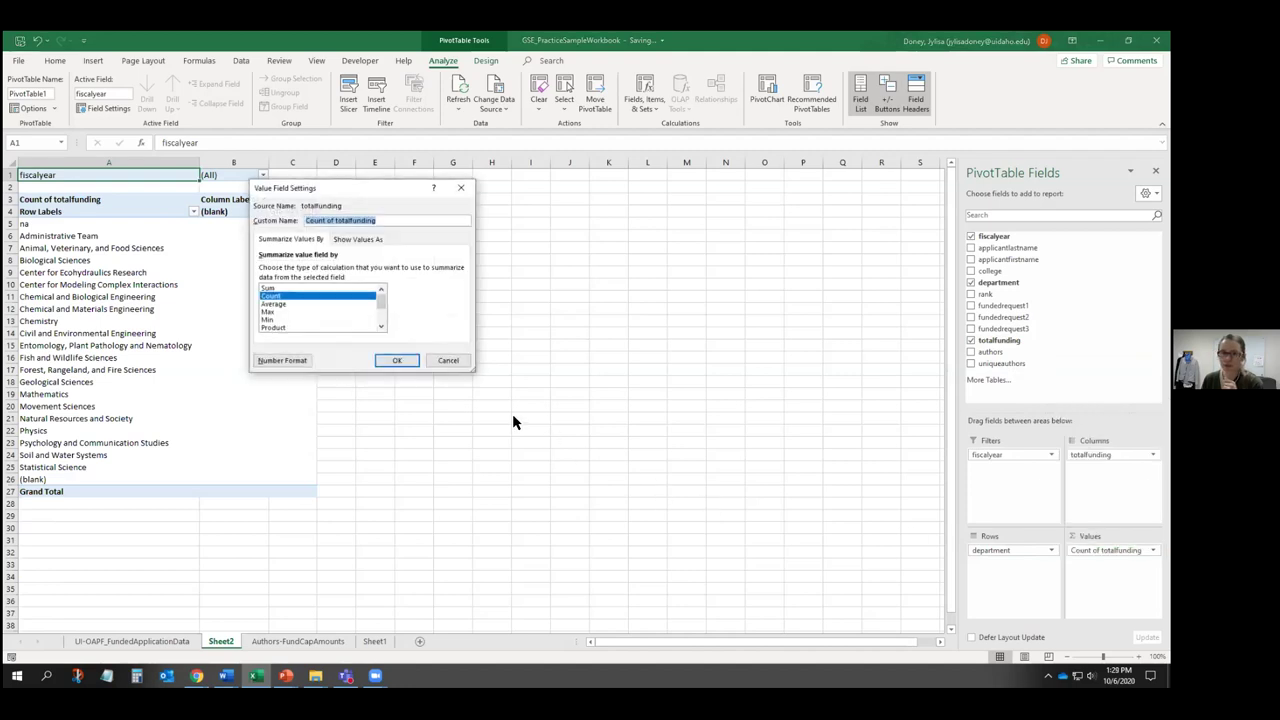
{"action": "left_click", "coordinate": [295, 289]}
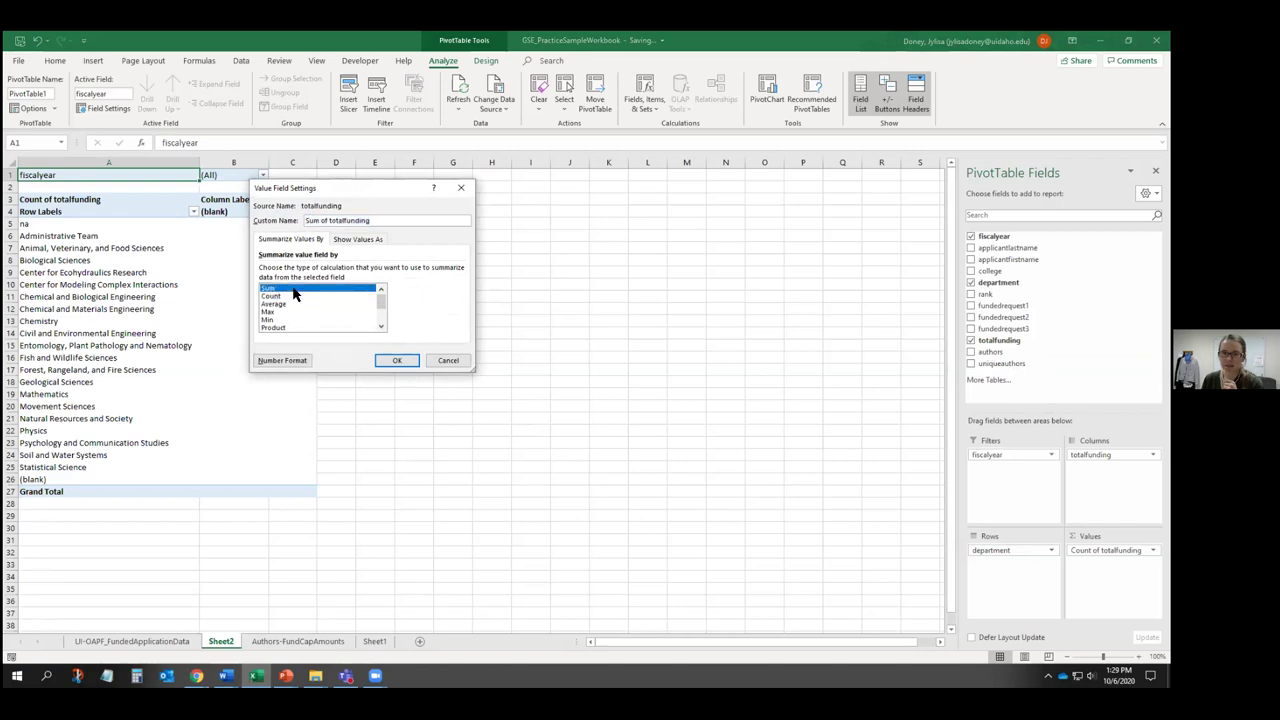
{"action": "left_click", "coordinate": [397, 362]}
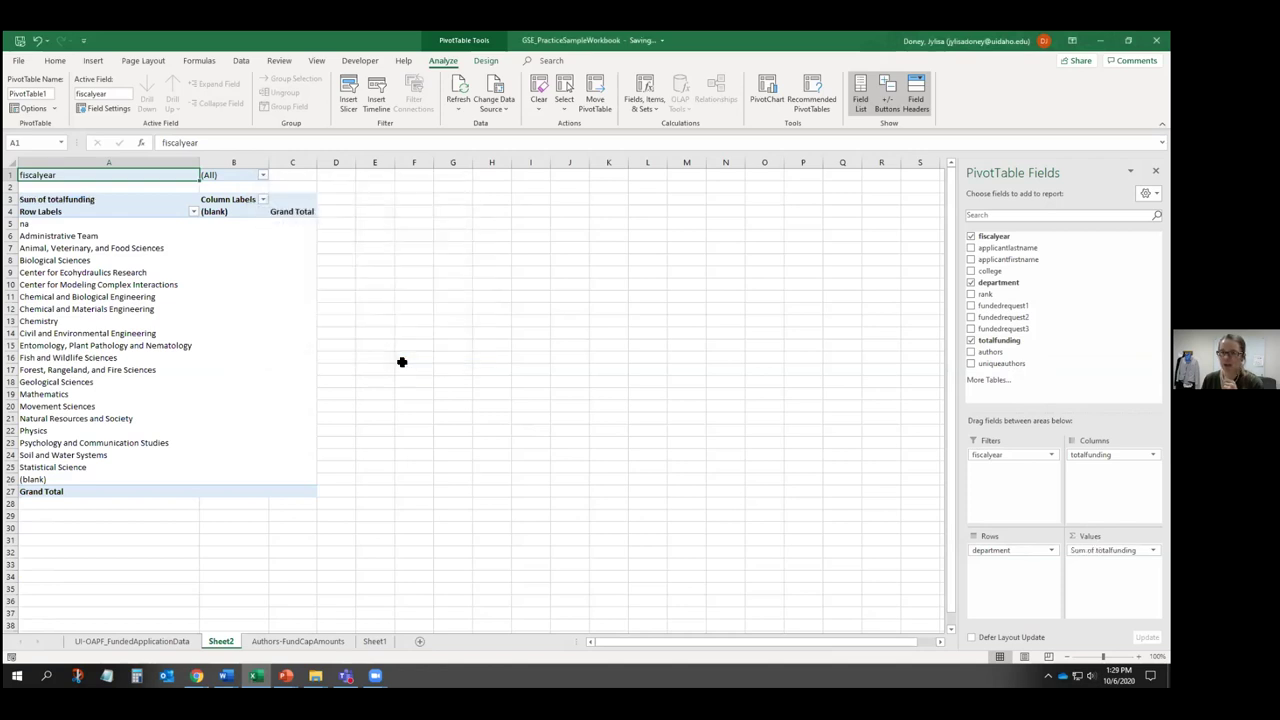
- Fill the totalfunding column on the Authors-FundCapAmounts sheet with a SUM formula covering fundedrequest1 to fundedrequest3
{"action": "left_click", "coordinate": [298, 641]}
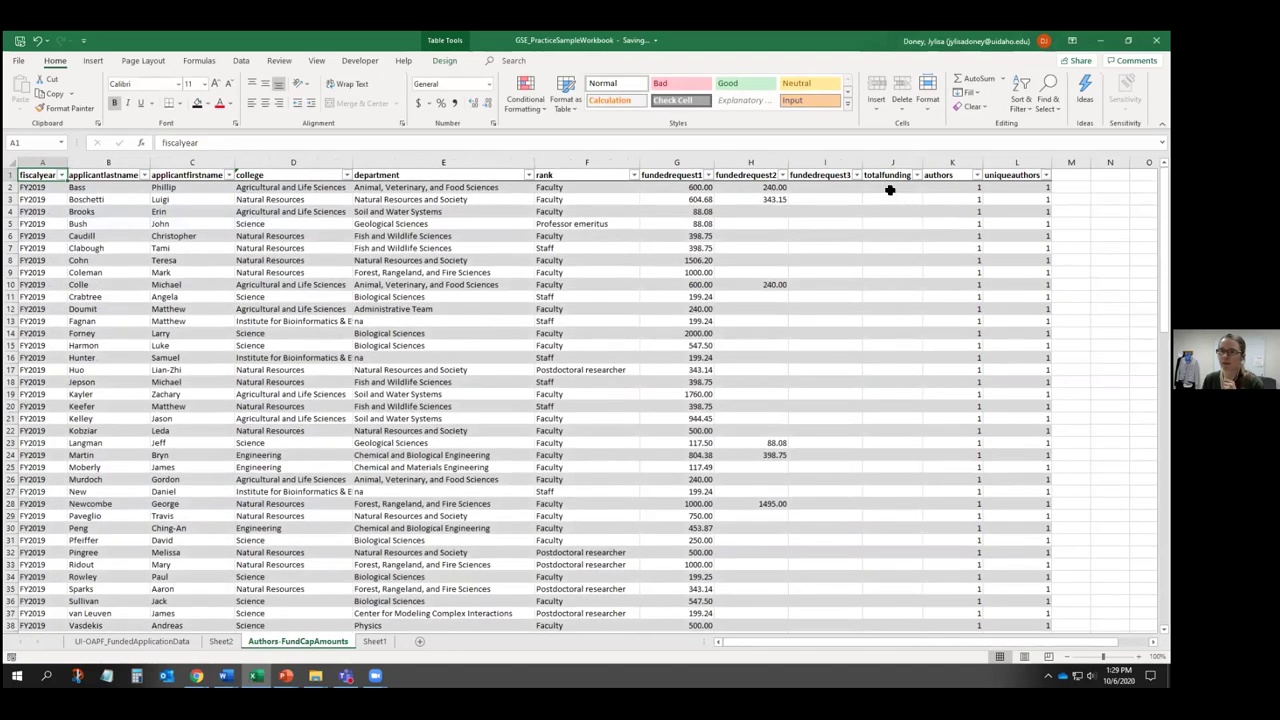
{"action": "left_click", "coordinate": [890, 188]}
{"action": "type", "text": "=sum("}
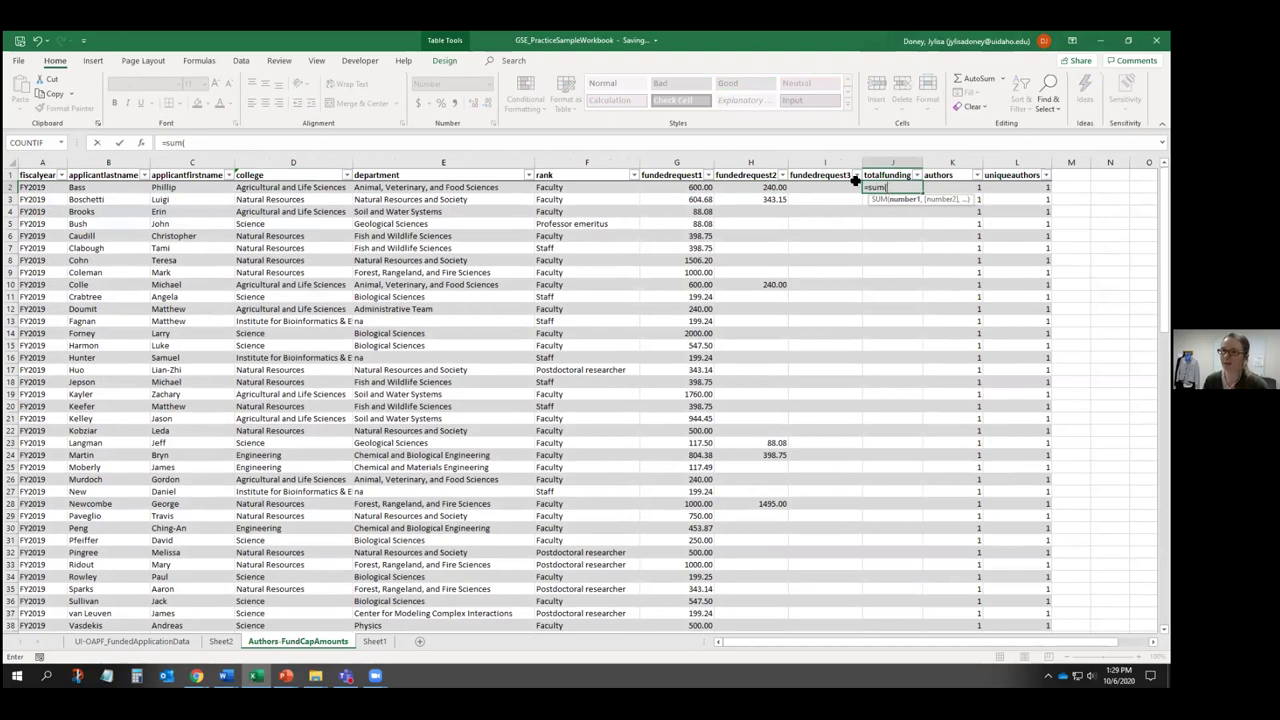
{"action": "left_click_drag", "start_coordinate": [699, 188], "coordinate": [818, 190]}
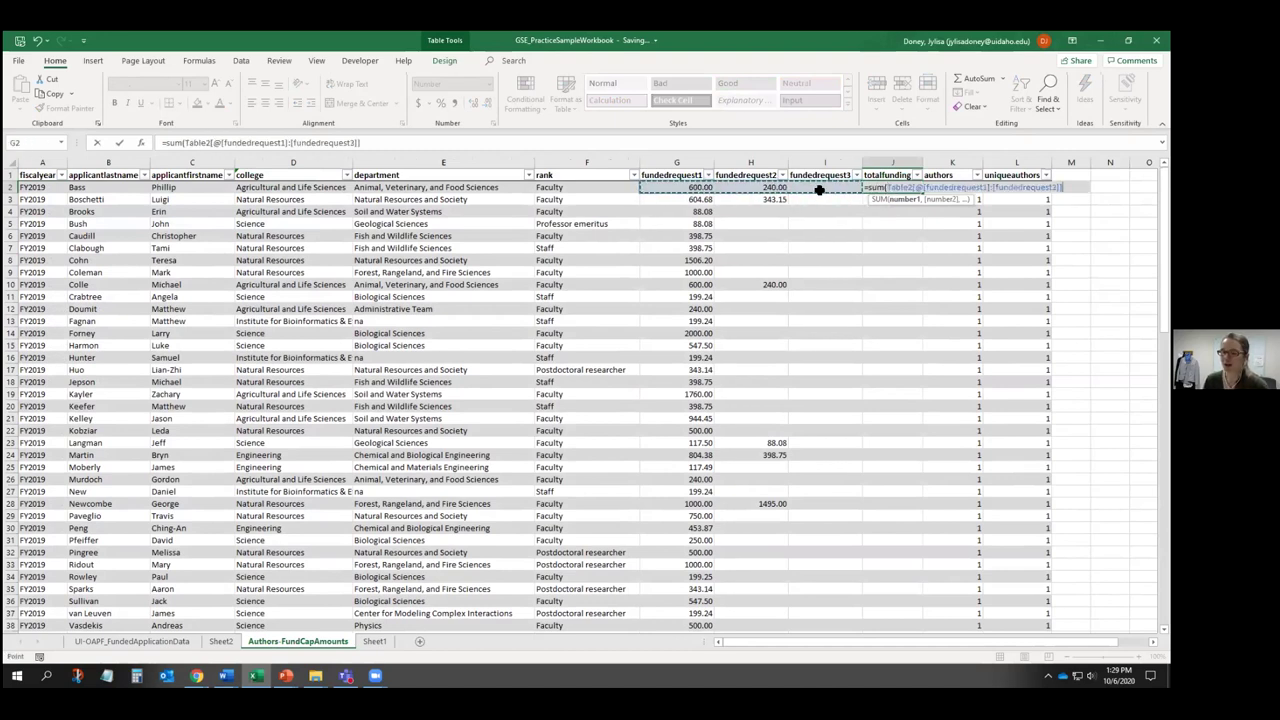
{"action": "key", "text": "Return"}
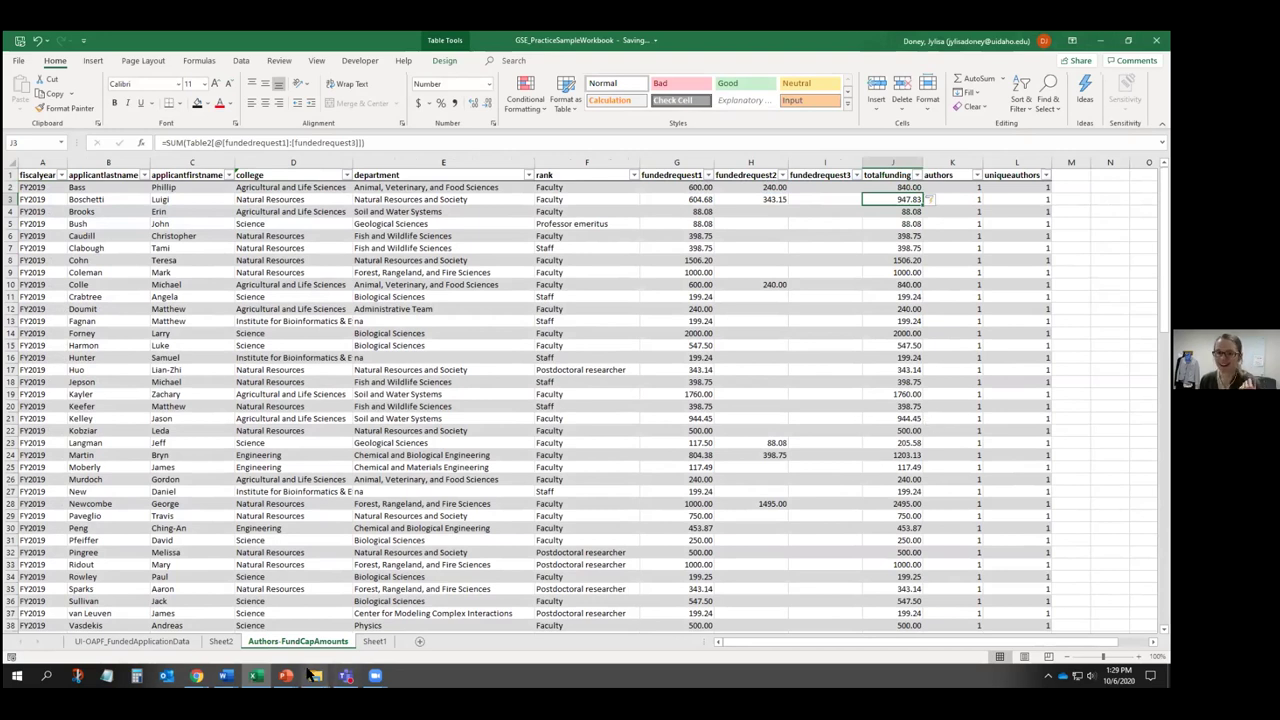
- Refresh the PivotTable on Sheet2 so it picks up the totalfunding formulas
{"action": "left_click", "coordinate": [230, 645]}
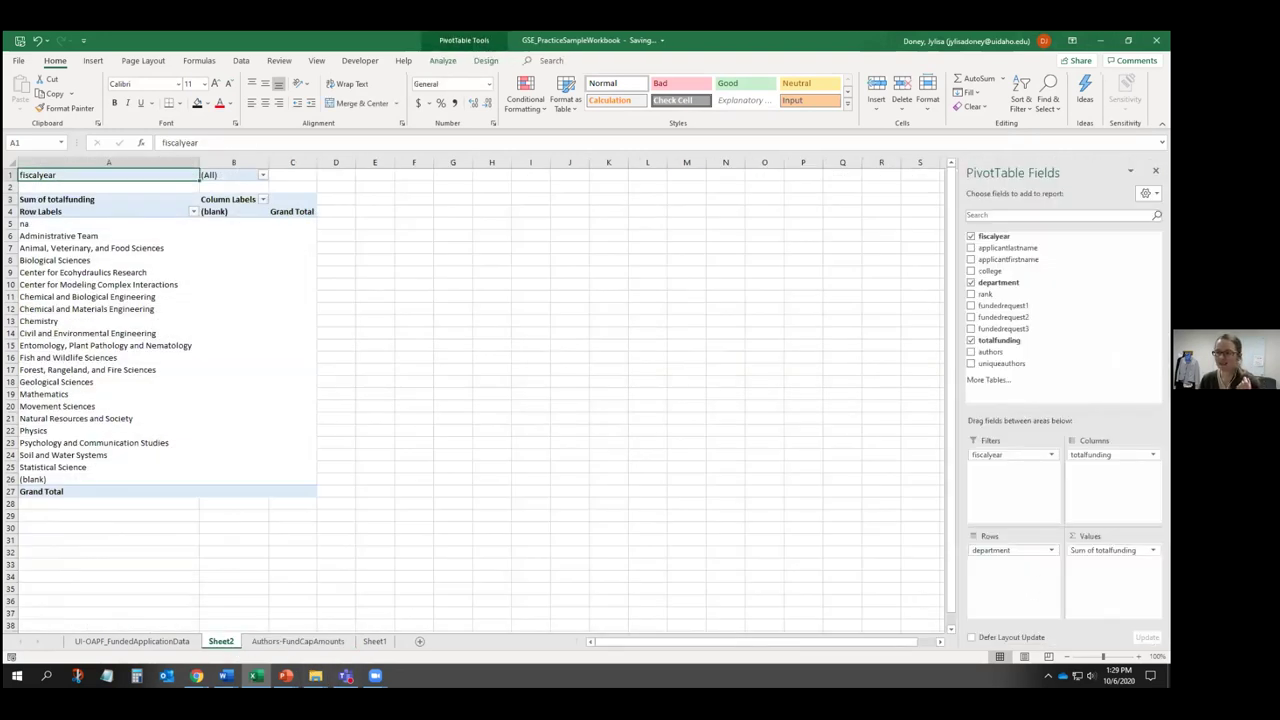
{"action": "left_click", "coordinate": [443, 60]}
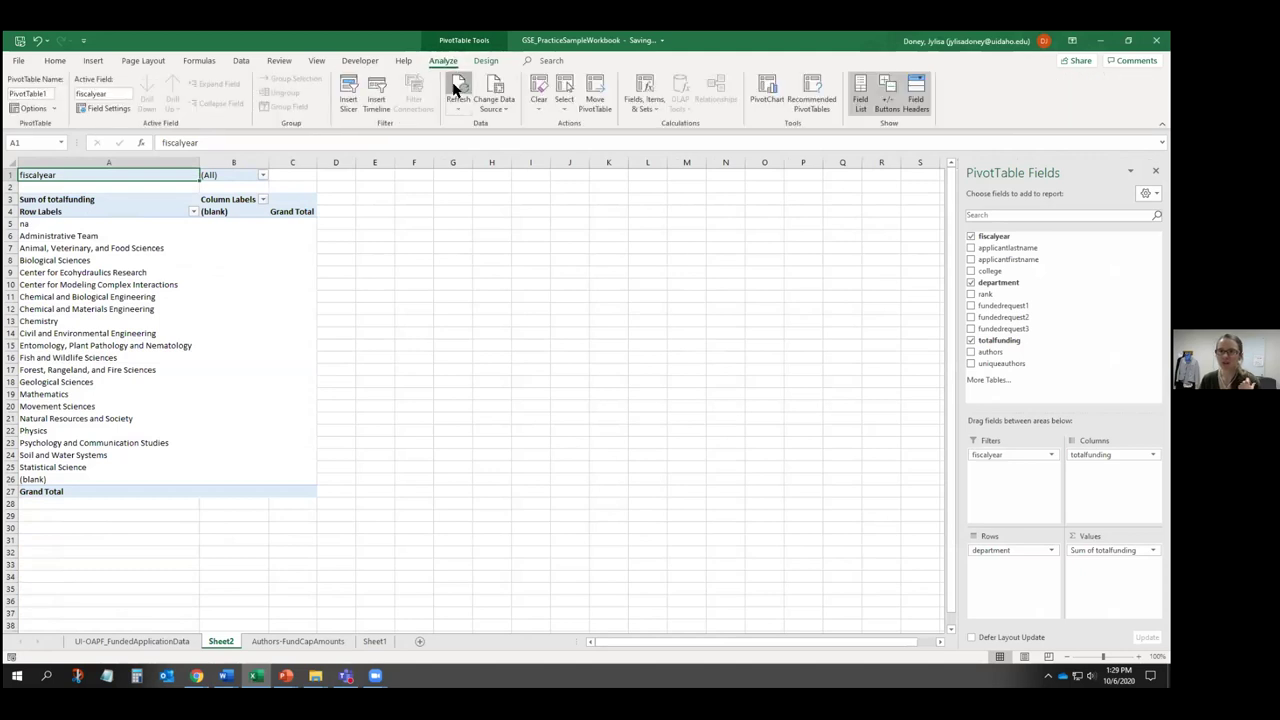
{"action": "left_click", "coordinate": [456, 88]}
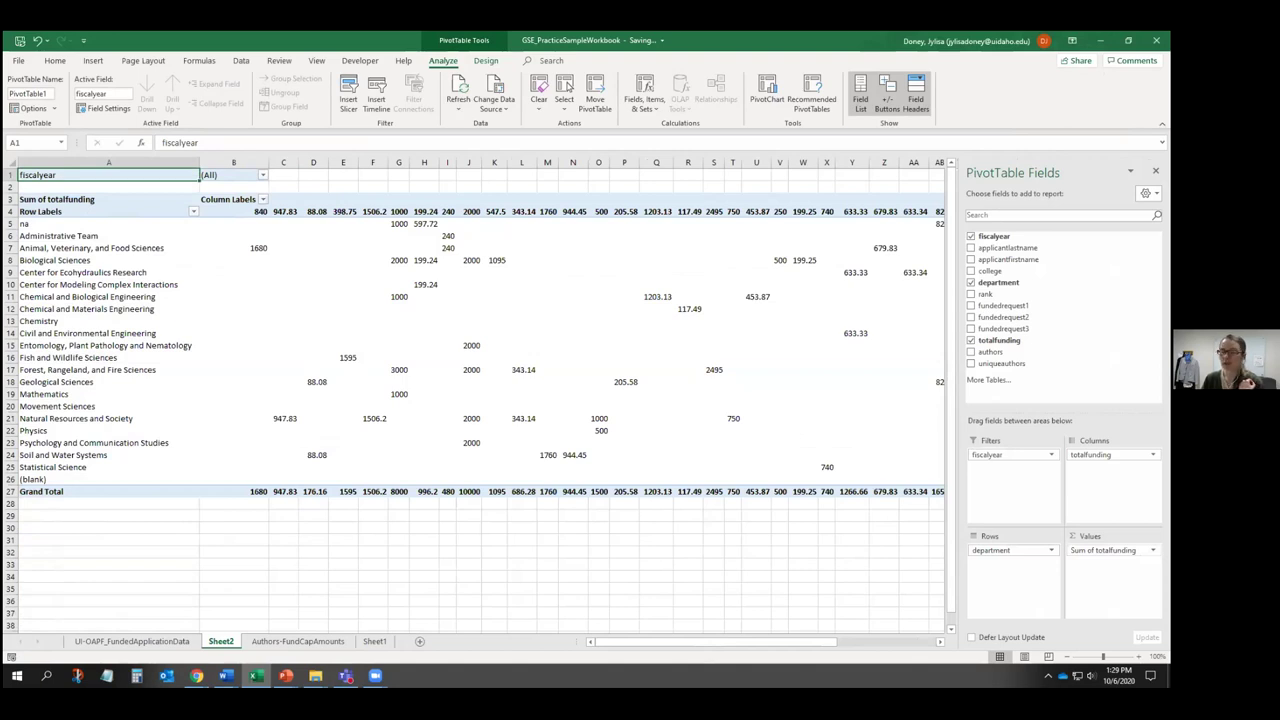
- Change the totalfunding value field's summary function to Count
{"action": "left_click", "coordinate": [1110, 550]}
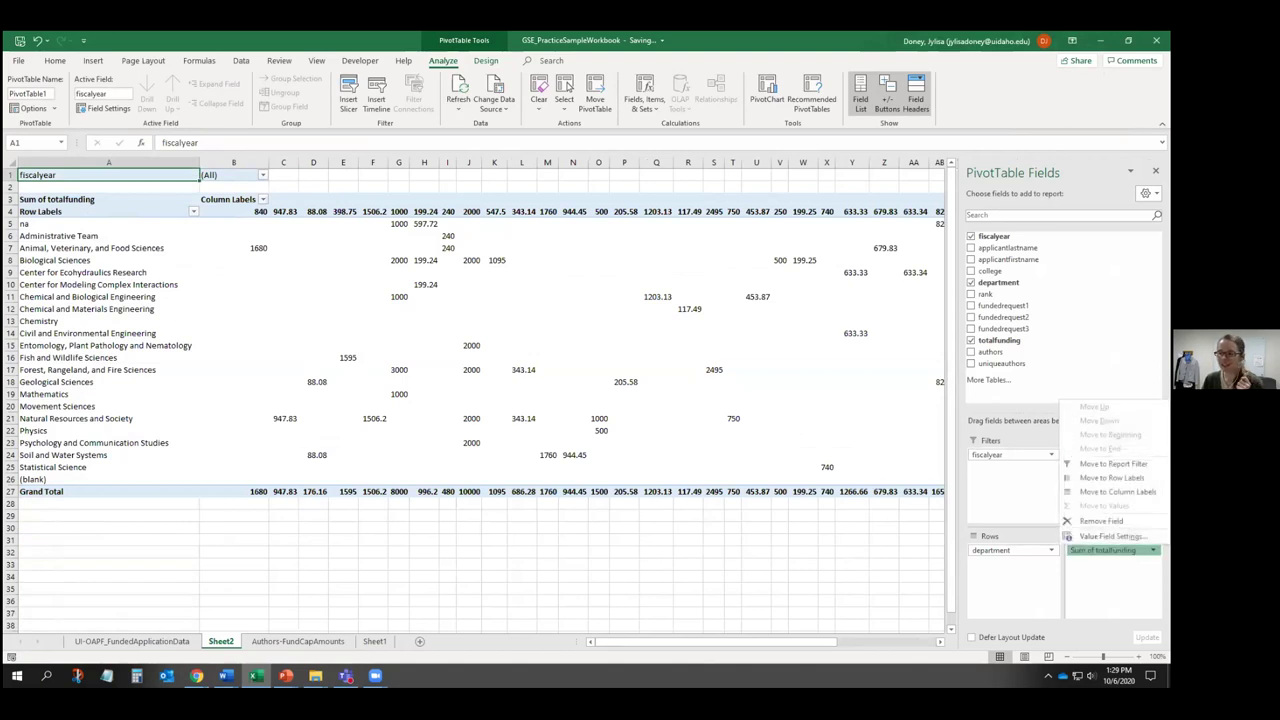
{"action": "left_click", "coordinate": [1100, 536]}
{"action": "left_click", "coordinate": [285, 296]}
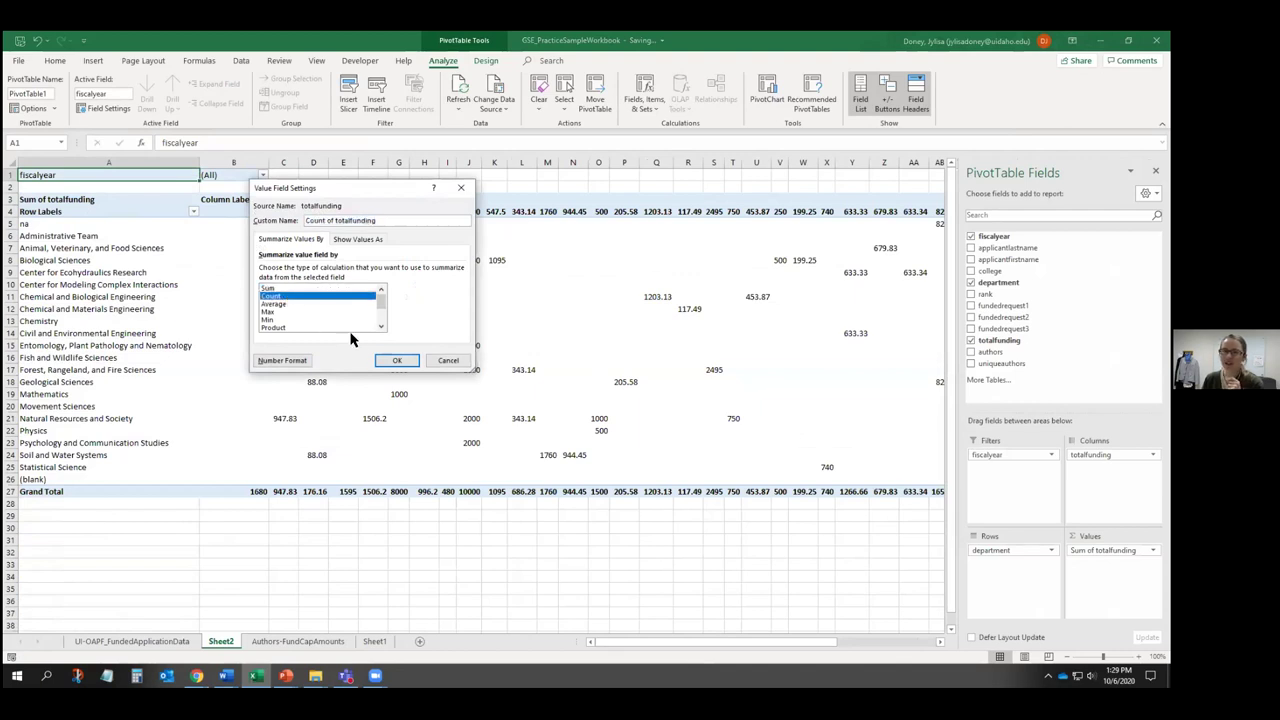
{"action": "left_click", "coordinate": [386, 360]}
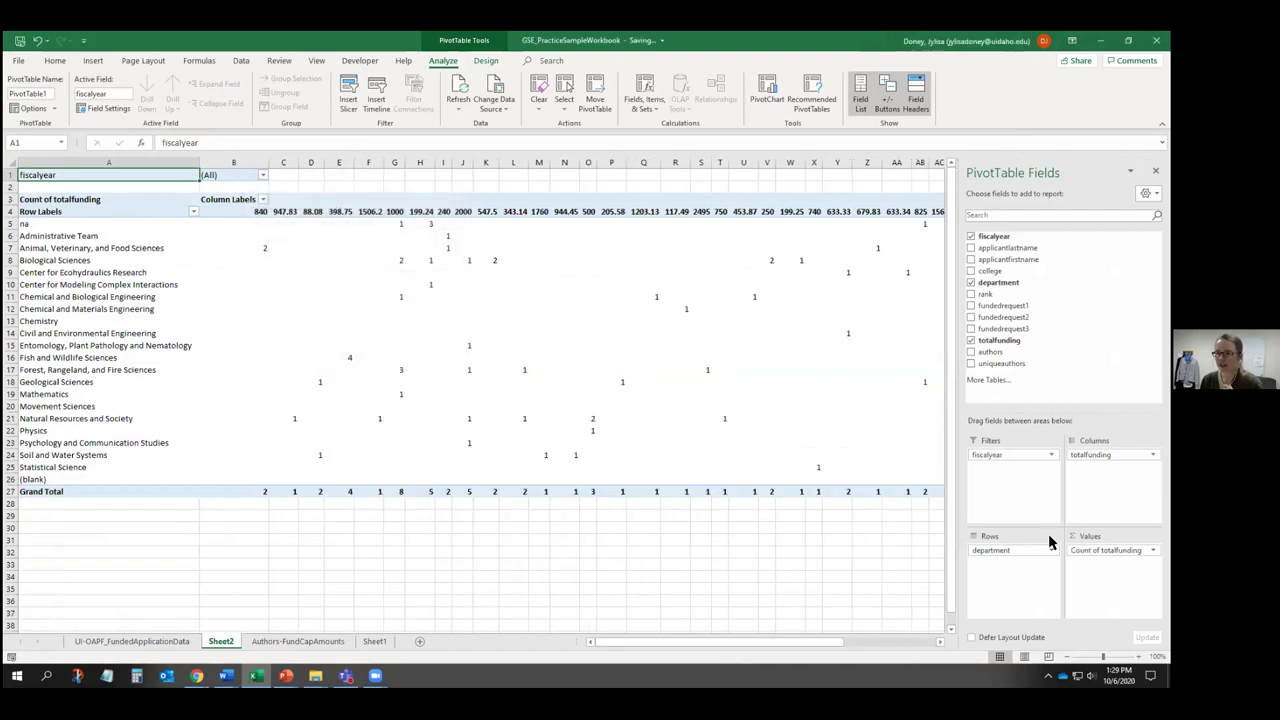
- Change the totalfunding value field's summary function to Average
{"action": "left_click", "coordinate": [1110, 550]}
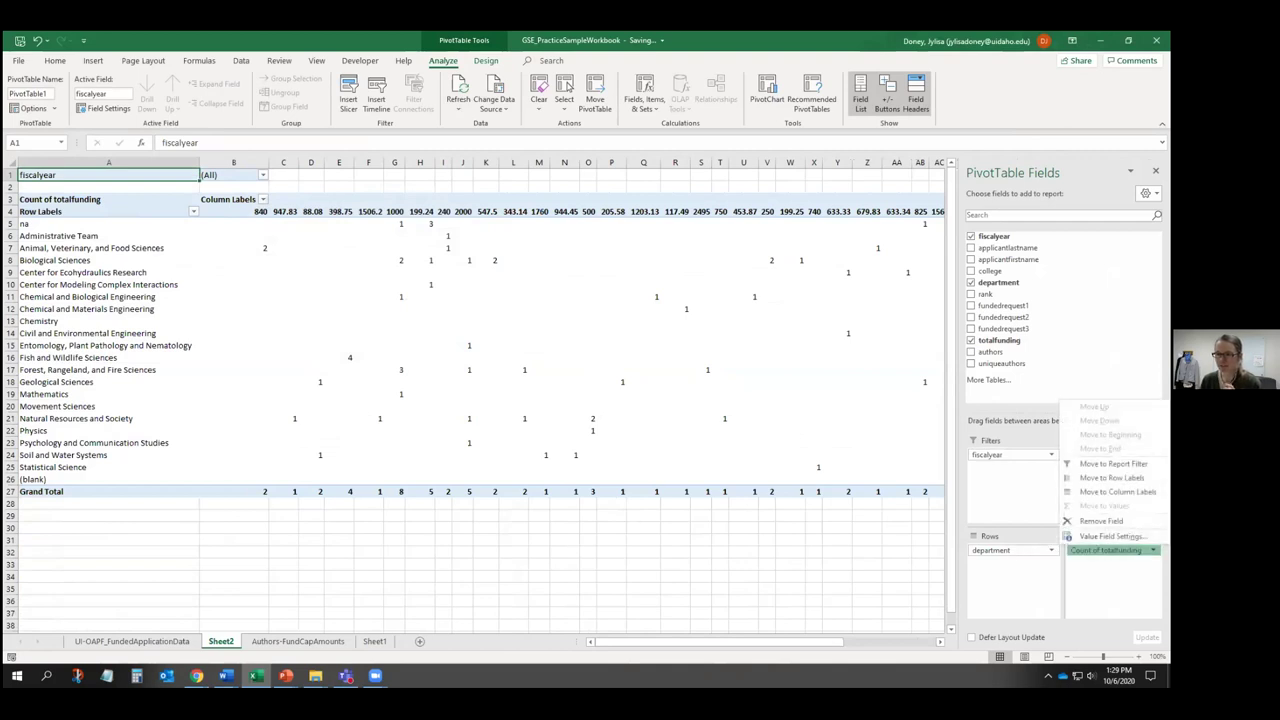
{"action": "left_click", "coordinate": [1110, 536]}
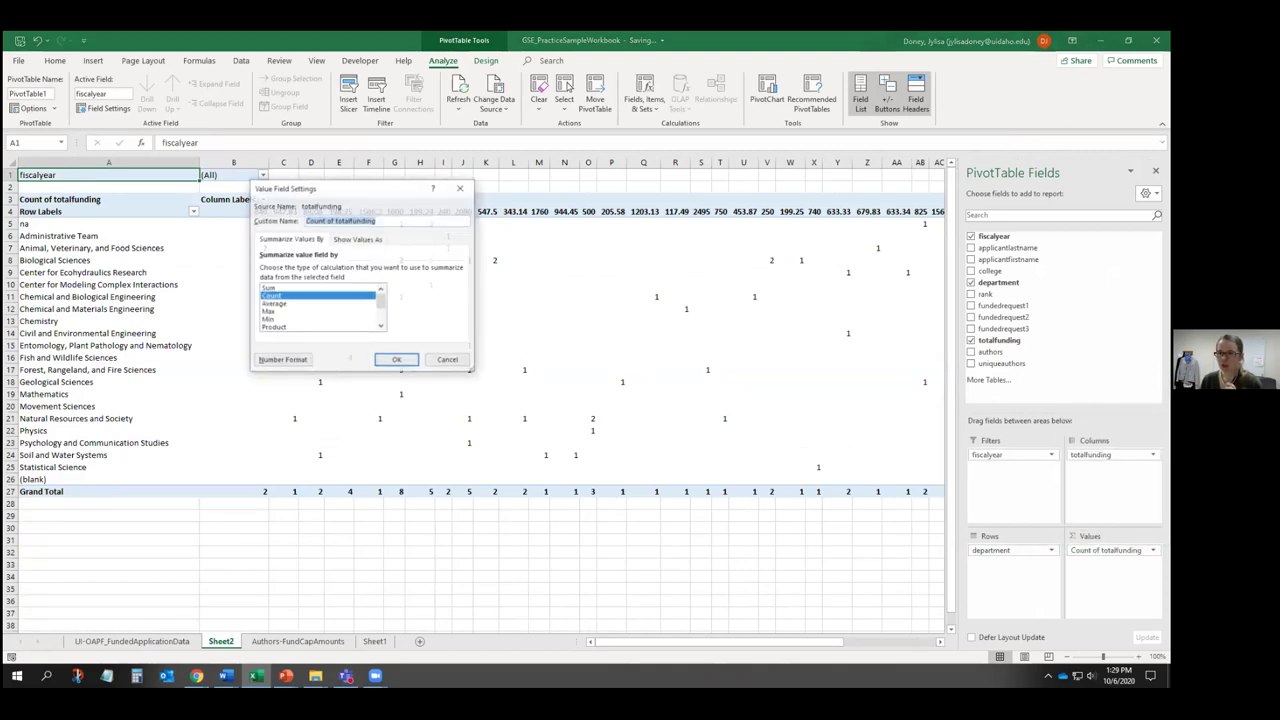
{"action": "left_click", "coordinate": [292, 303]}
{"action": "left_click", "coordinate": [397, 360]}
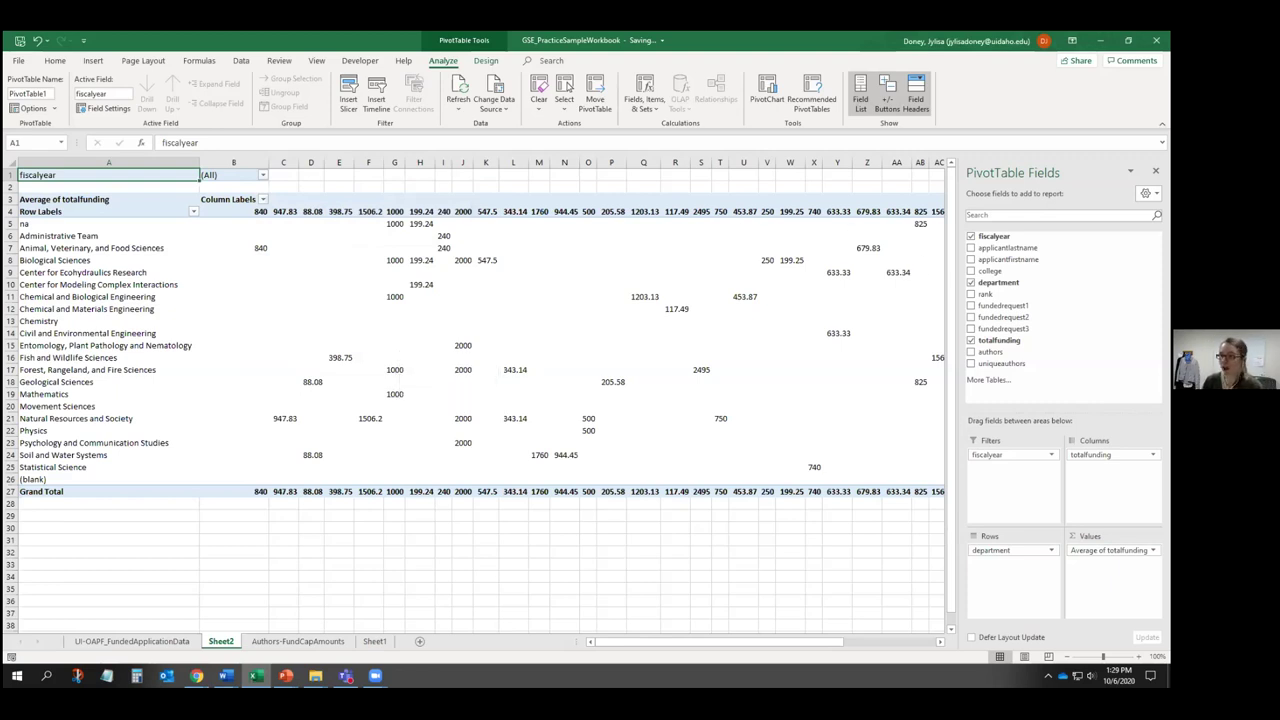
- Take the averaged totalfunding out of the values and move totalfunding from the columns to the values as a sum
{"action": "left_click", "coordinate": [1152, 455]}
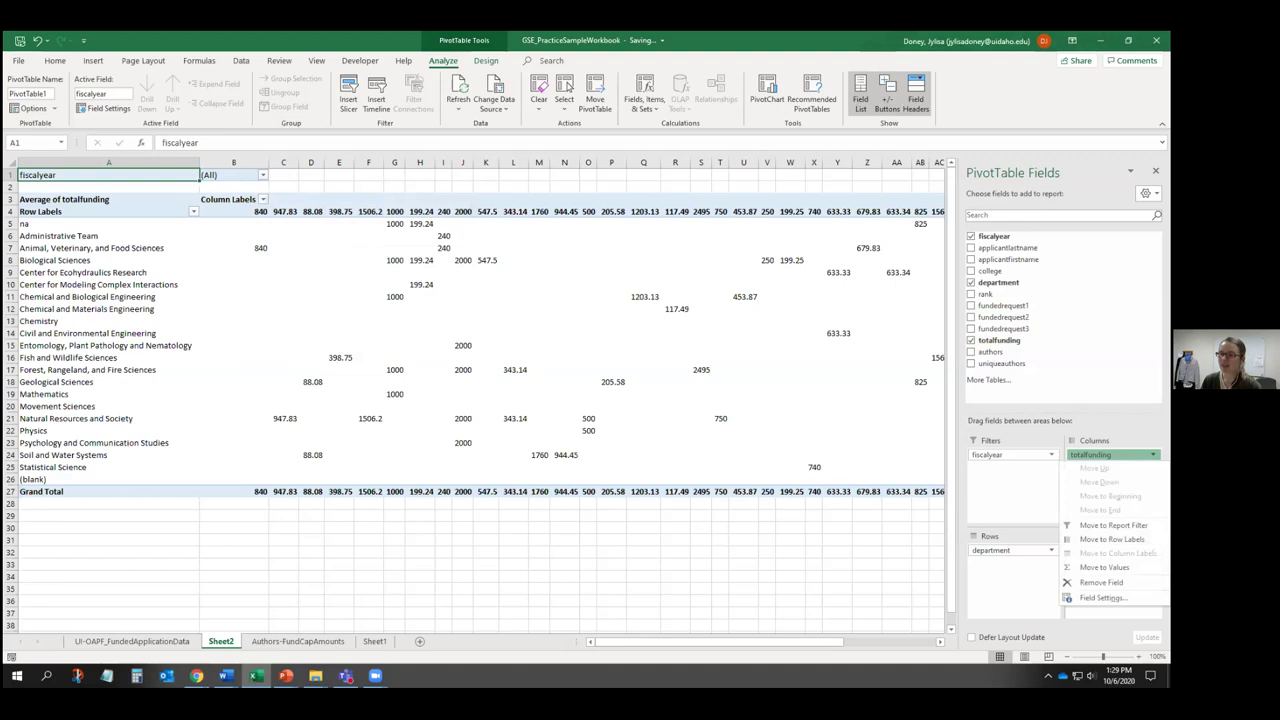
{"action": "left_click", "coordinate": [1104, 567]}
{"action": "left_click", "coordinate": [1152, 550]}
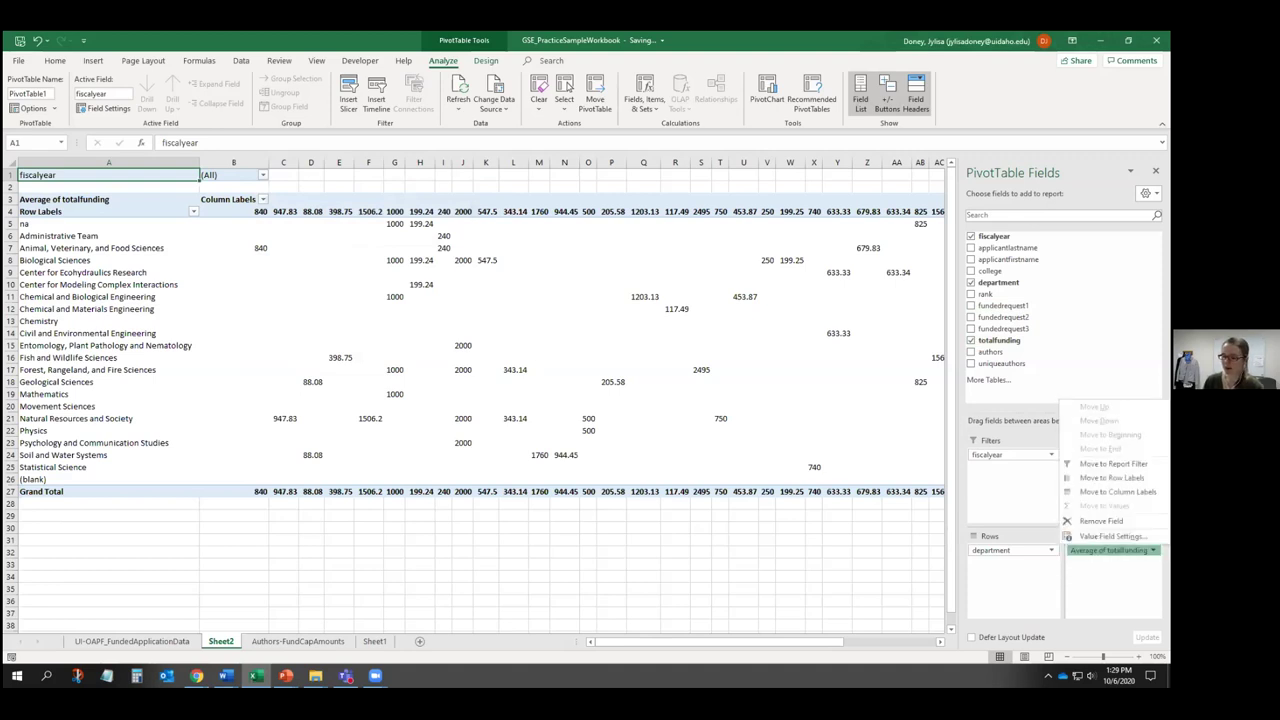
{"action": "left_click", "coordinate": [1118, 491]}
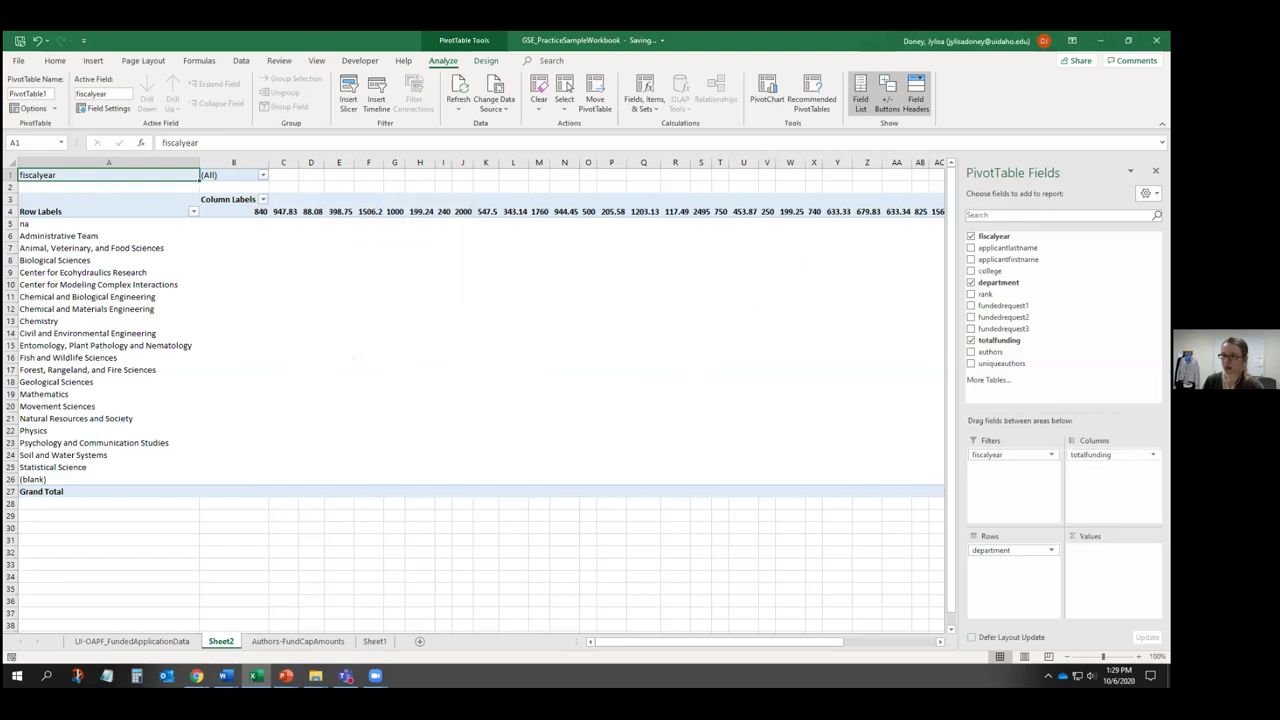
{"action": "left_click_drag", "start_coordinate": [1090, 454], "coordinate": [1100, 550]}
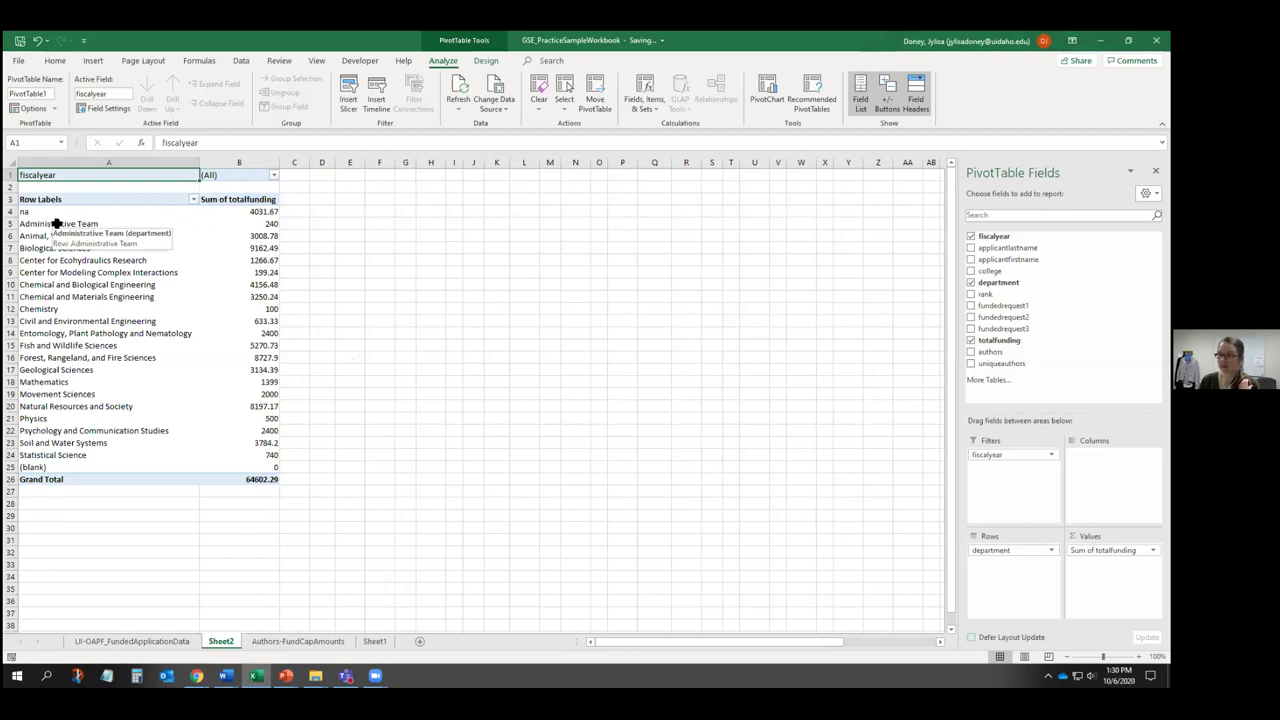
- Review the PivotTable's totalfunding sums from Animal, Veterinary, and Food Sciences through Statistical Science, and the row labels heading
{"action": "left_click_drag", "start_coordinate": [265, 235], "coordinate": [268, 457]}
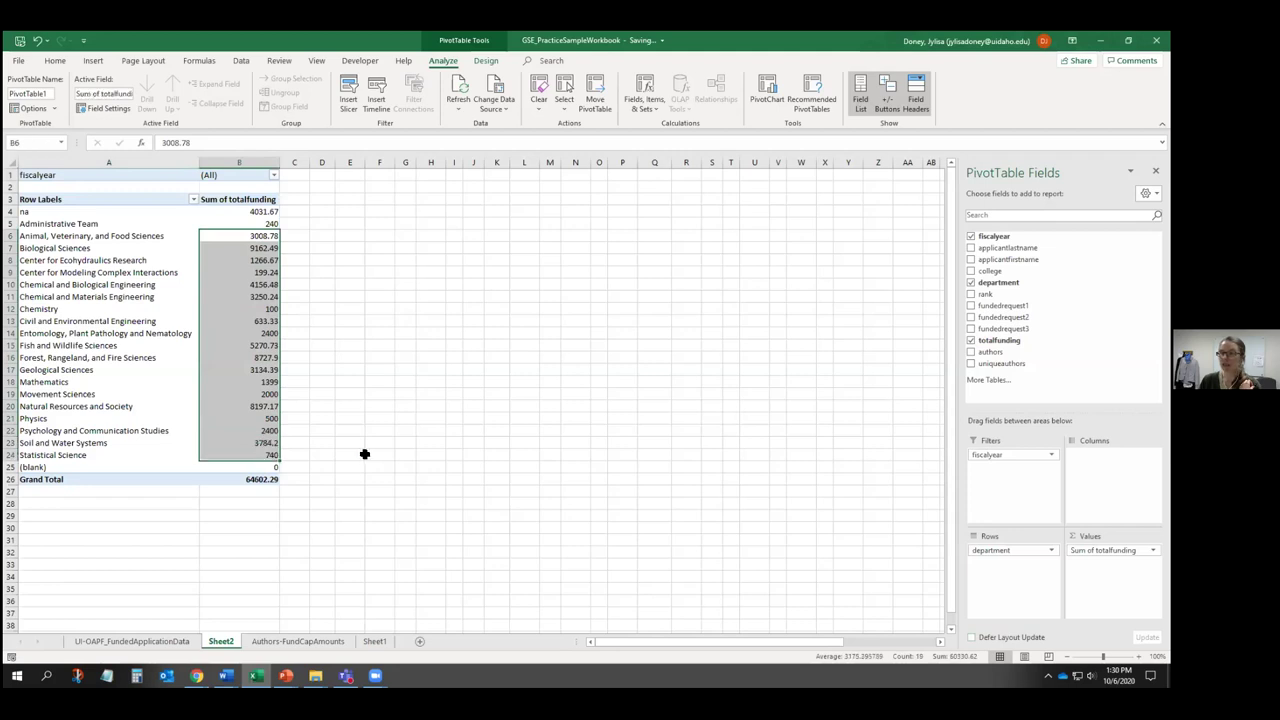
{"action": "left_click", "coordinate": [368, 453]}
{"action": "left_click", "coordinate": [30, 199]}
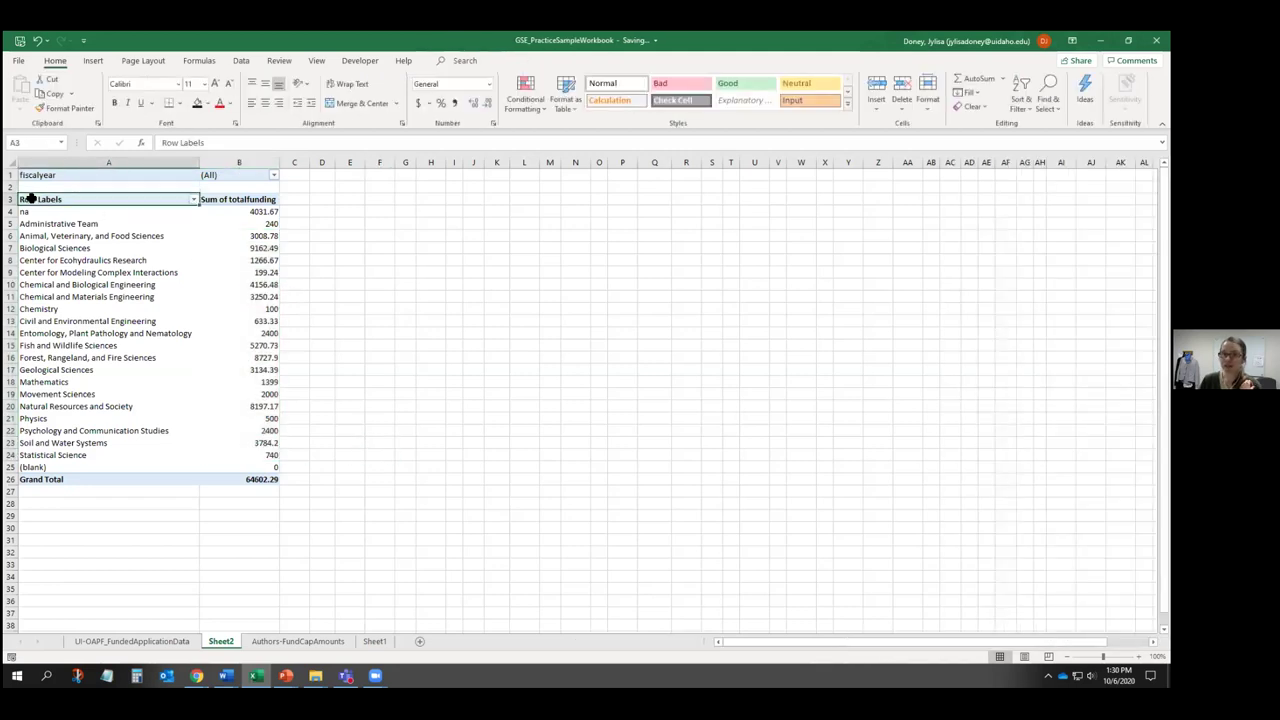
- Filter the department column on the Authors-FundCapAmounts sheet to show only Animal, Veterinary, and Food Sciences
{"action": "left_click", "coordinate": [293, 642]}
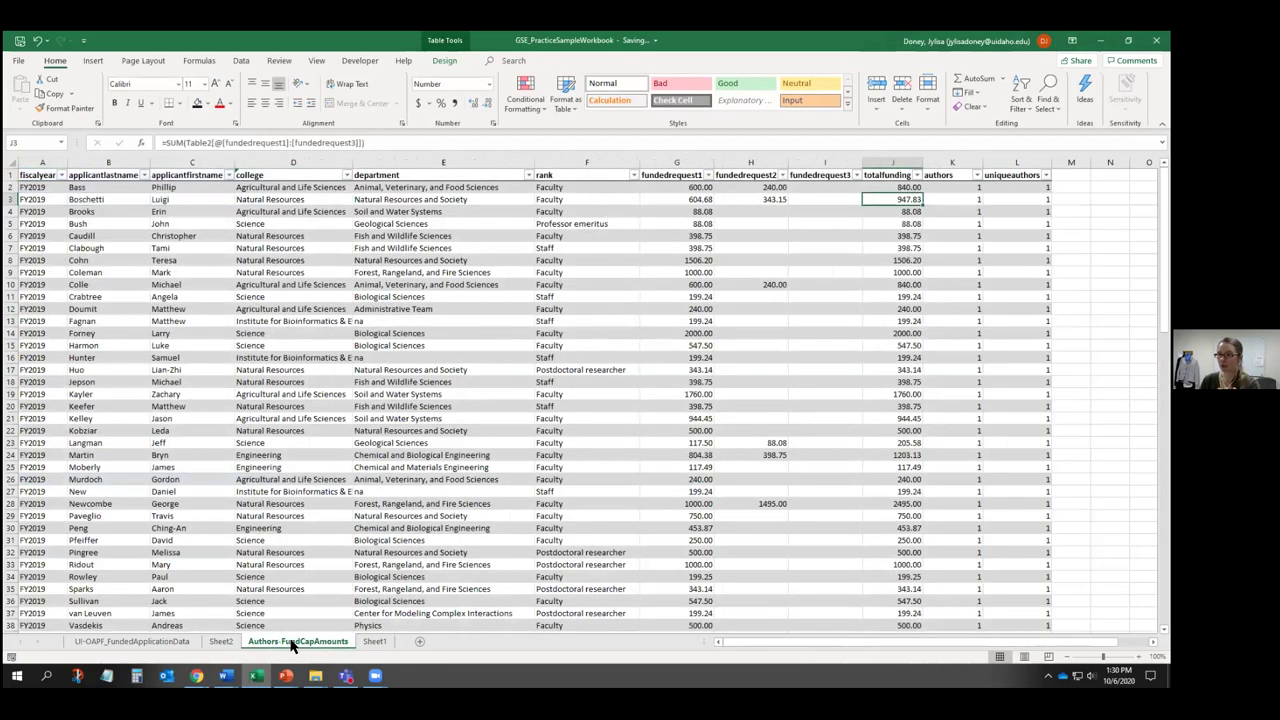
{"action": "left_click", "coordinate": [528, 175]}
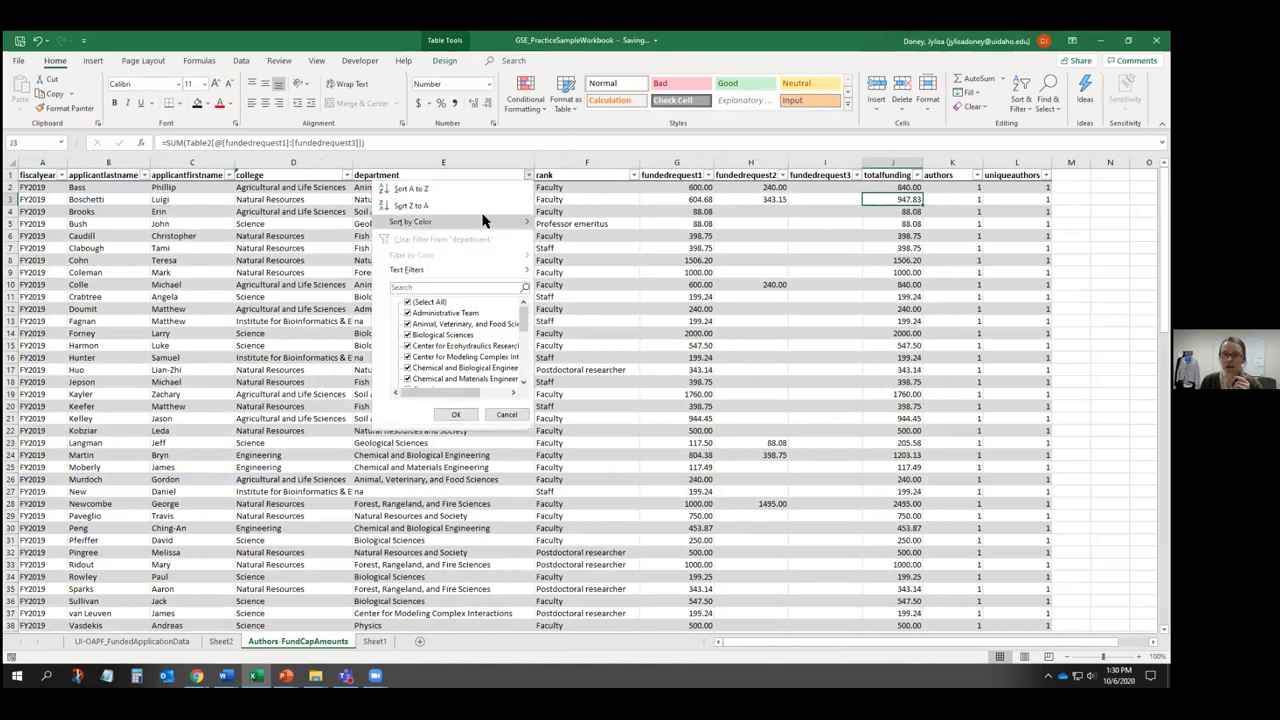
{"action": "left_click", "coordinate": [408, 301]}
{"action": "left_click", "coordinate": [408, 324]}
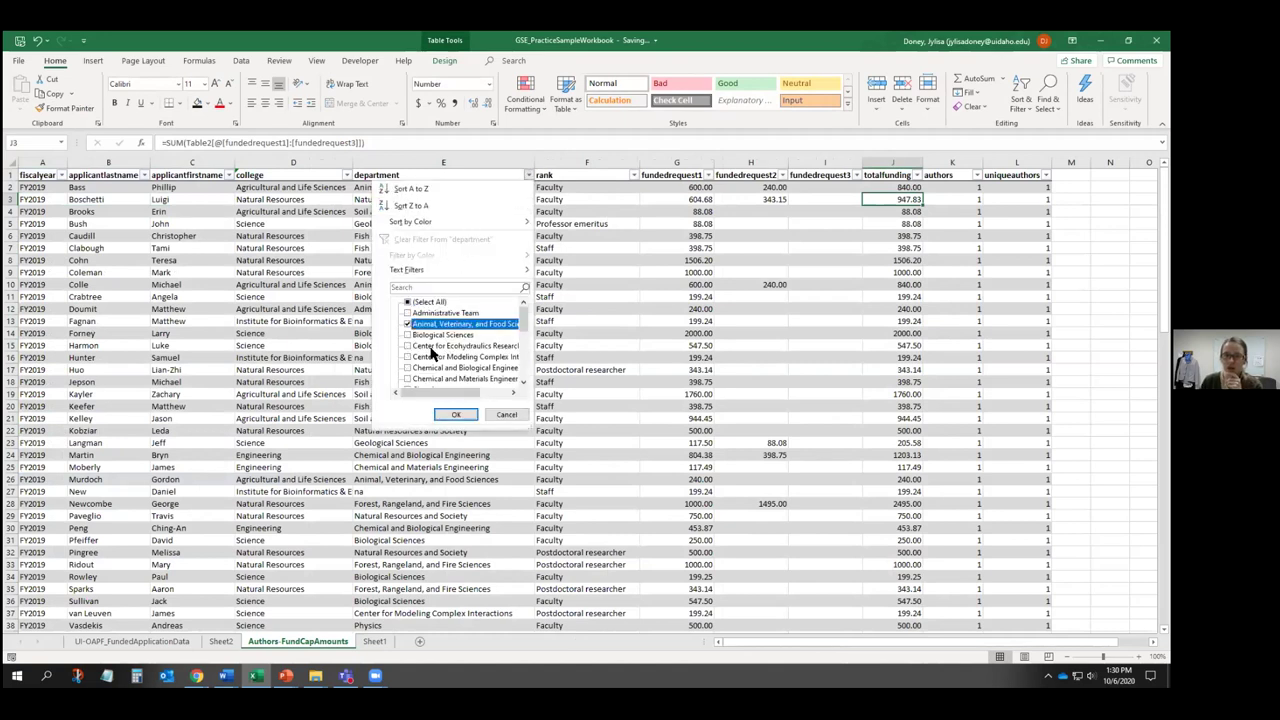
{"action": "left_click", "coordinate": [455, 414]}
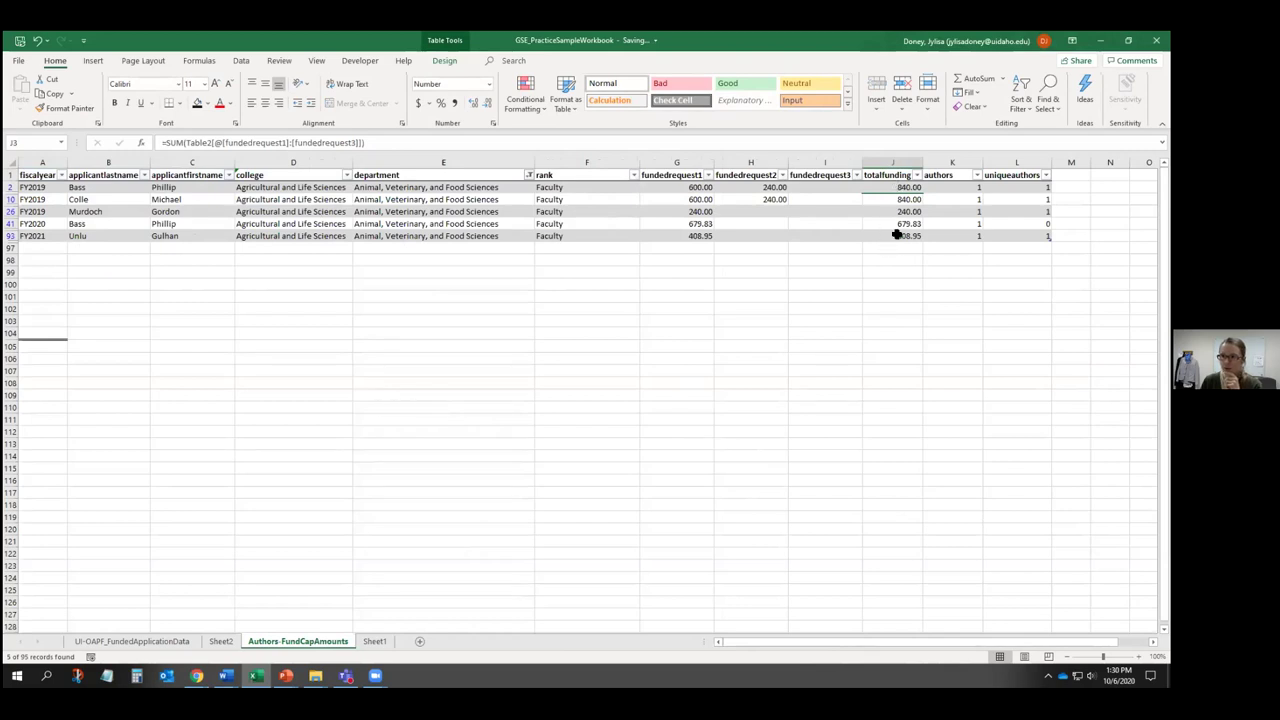
- Change the department filter to show only Biological Sciences
{"action": "left_click", "coordinate": [529, 175]}
{"action": "left_click", "coordinate": [408, 331]}
{"action": "left_click", "coordinate": [408, 335]}
{"action": "left_click", "coordinate": [455, 414]}
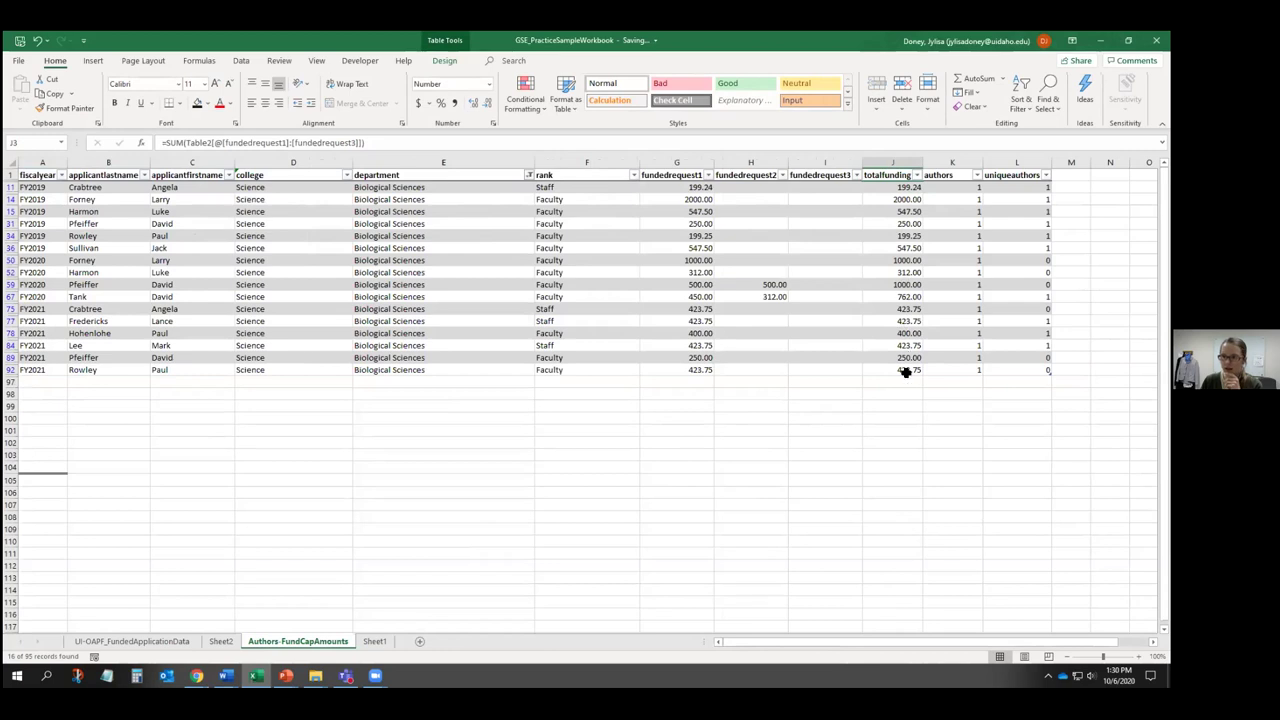
- Add college to the rows of the Sheet2 PivotTable, above department
{"action": "left_click", "coordinate": [221, 641]}
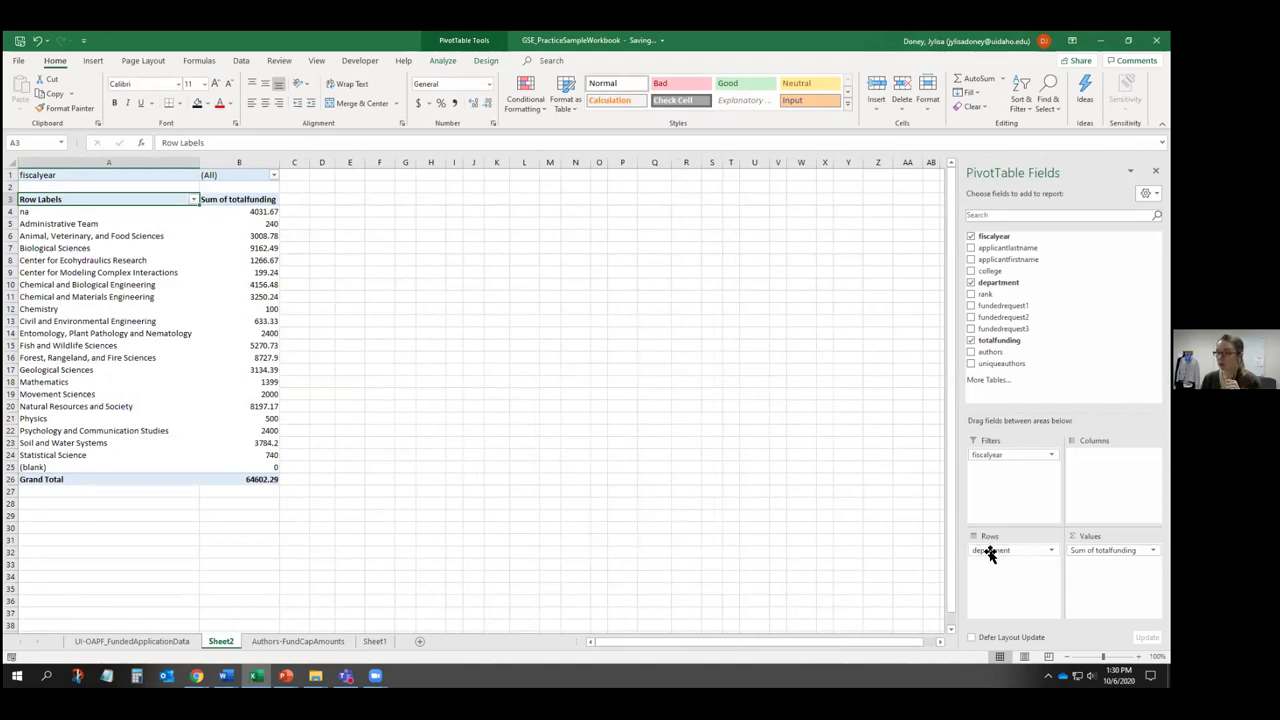
{"action": "left_click_drag", "start_coordinate": [986, 271], "coordinate": [1006, 549]}
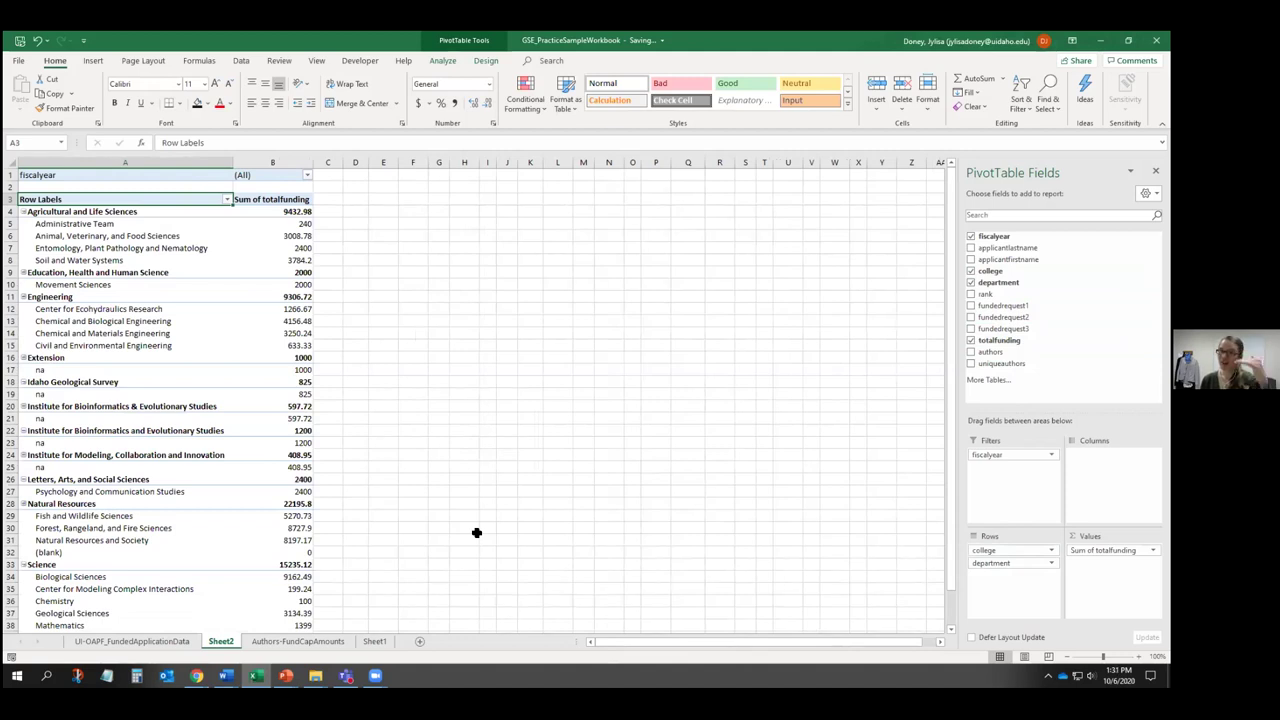
- Add totalfunding to the PivotTable values a second time and summarize the new value field by Average
{"action": "left_click", "coordinate": [300, 211]}
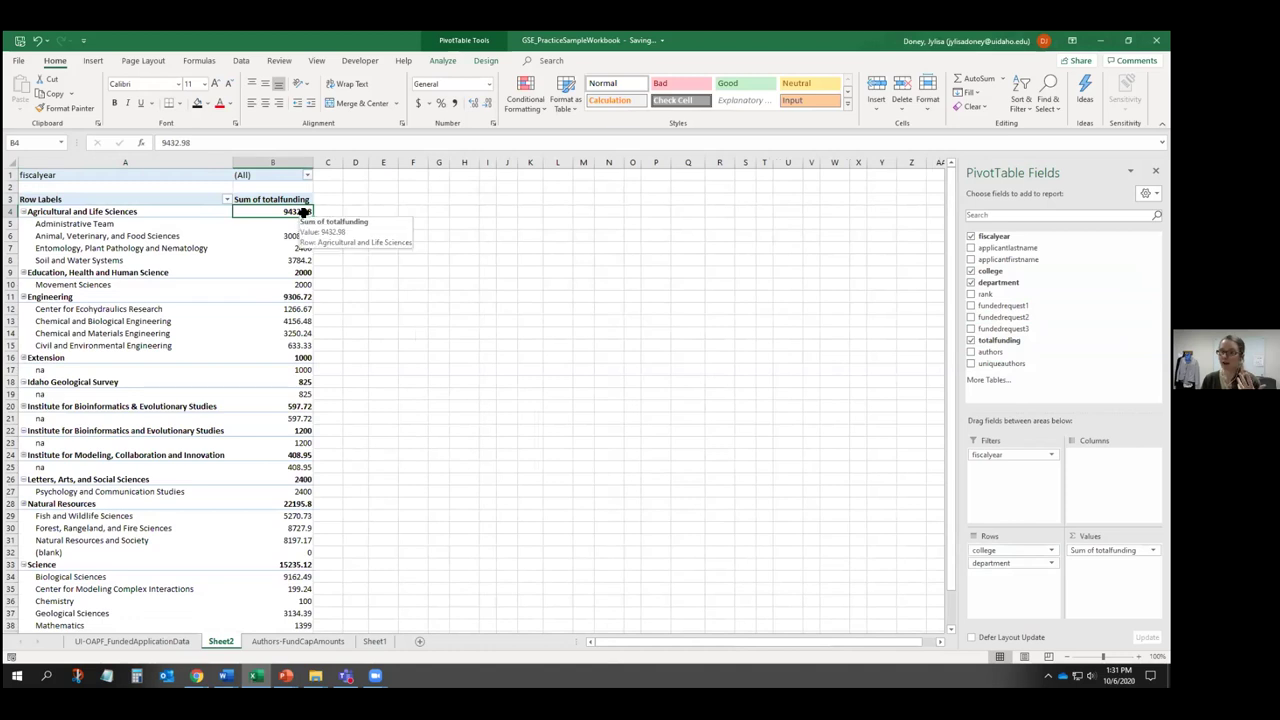
{"action": "mouse_move", "coordinate": [300, 274]}
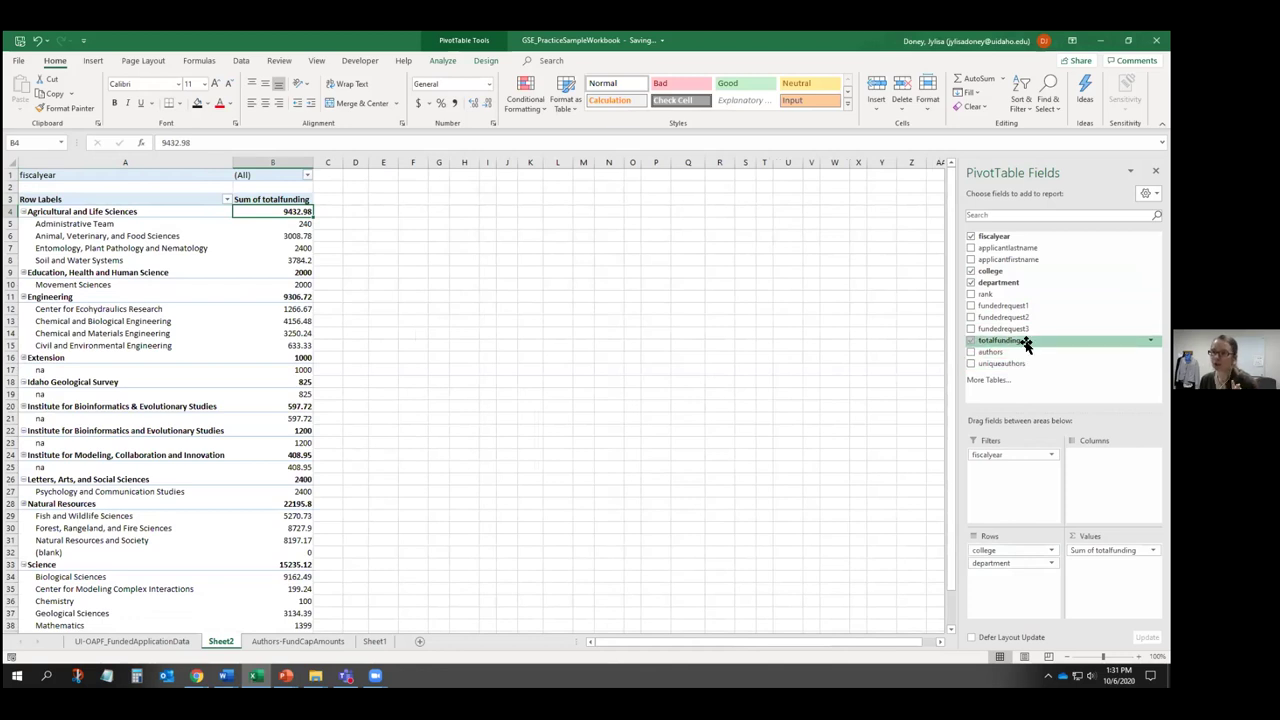
{"action": "left_click_drag", "start_coordinate": [988, 342], "coordinate": [1110, 560]}
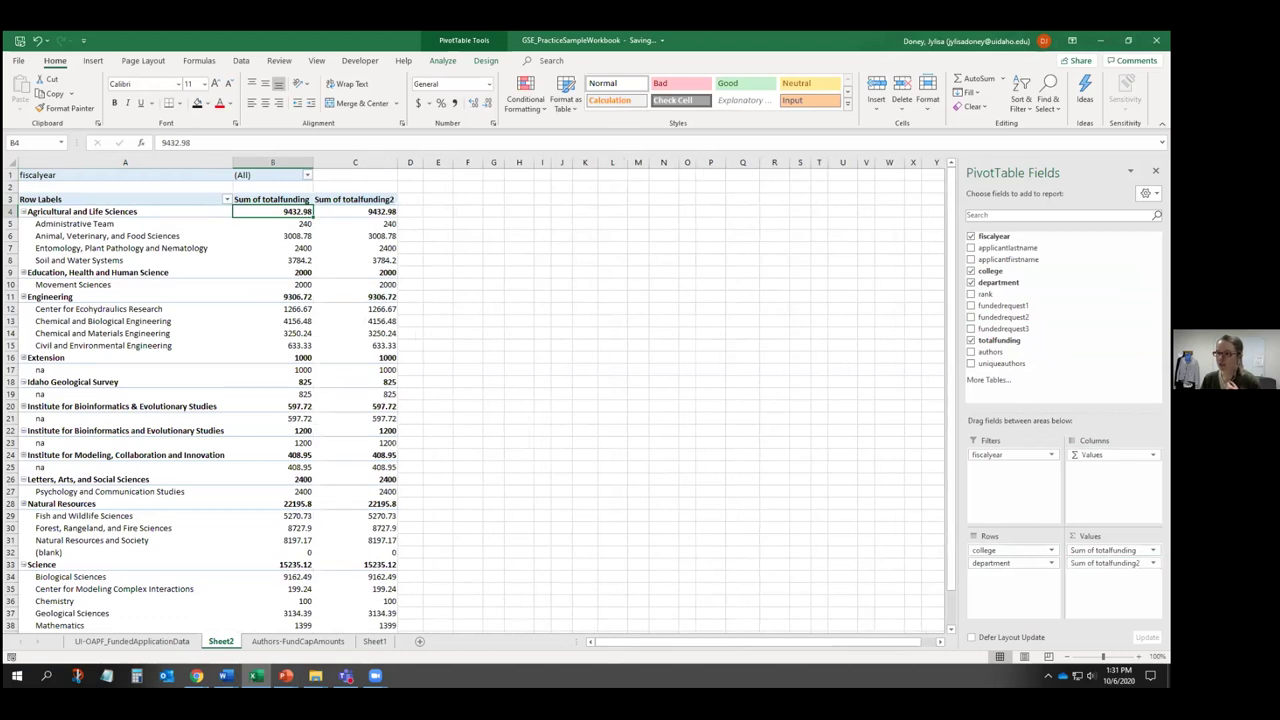
{"action": "left_click", "coordinate": [1153, 563]}
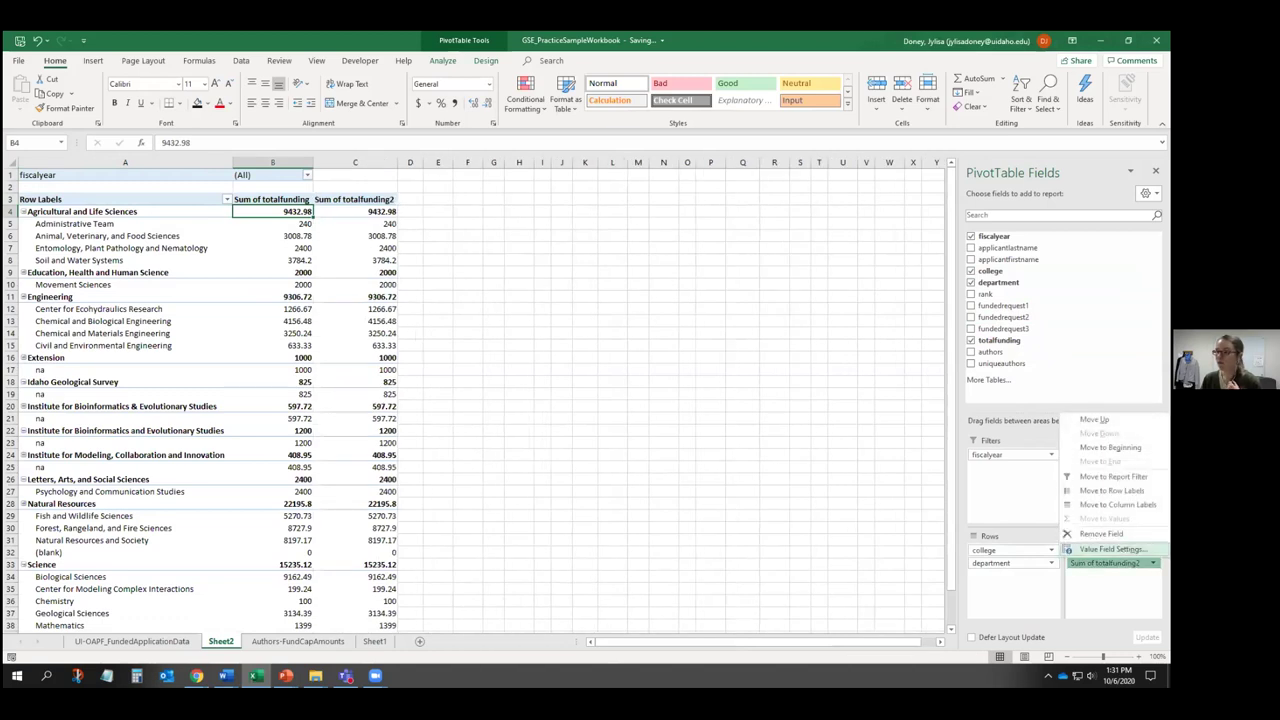
{"action": "left_click", "coordinate": [1110, 549]}
{"action": "left_click", "coordinate": [275, 303]}
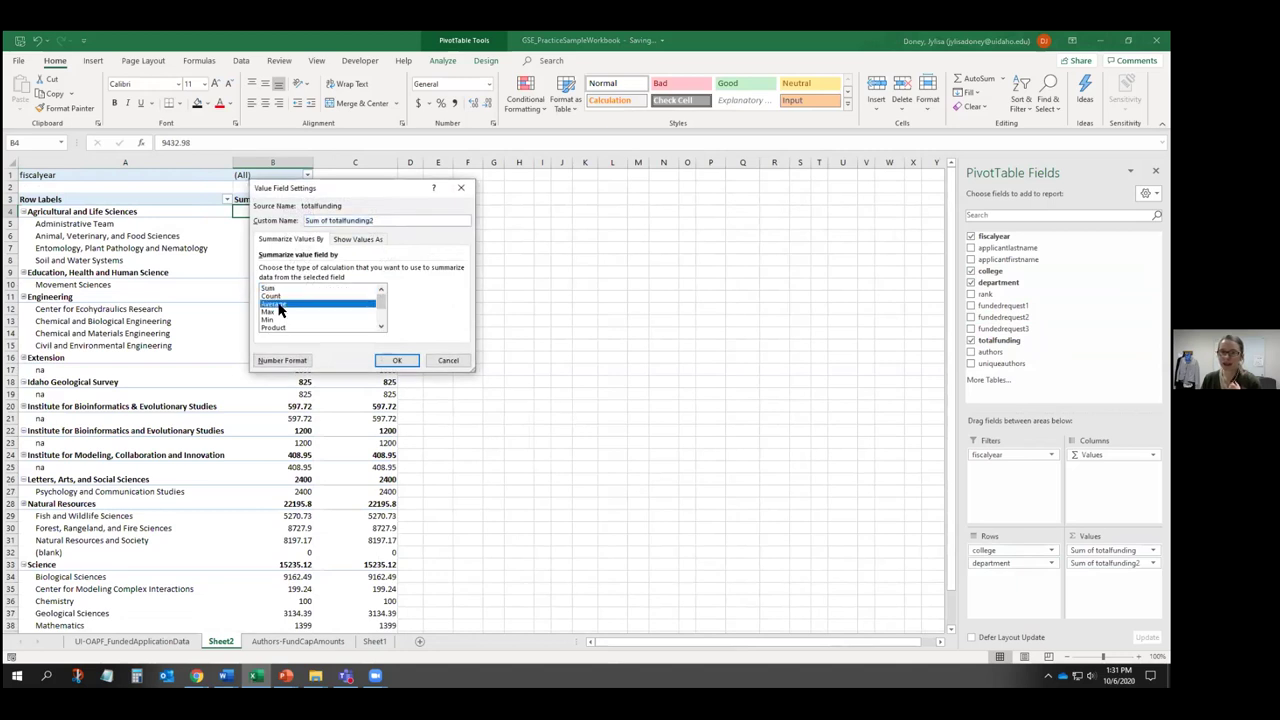
{"action": "left_click", "coordinate": [399, 361]}
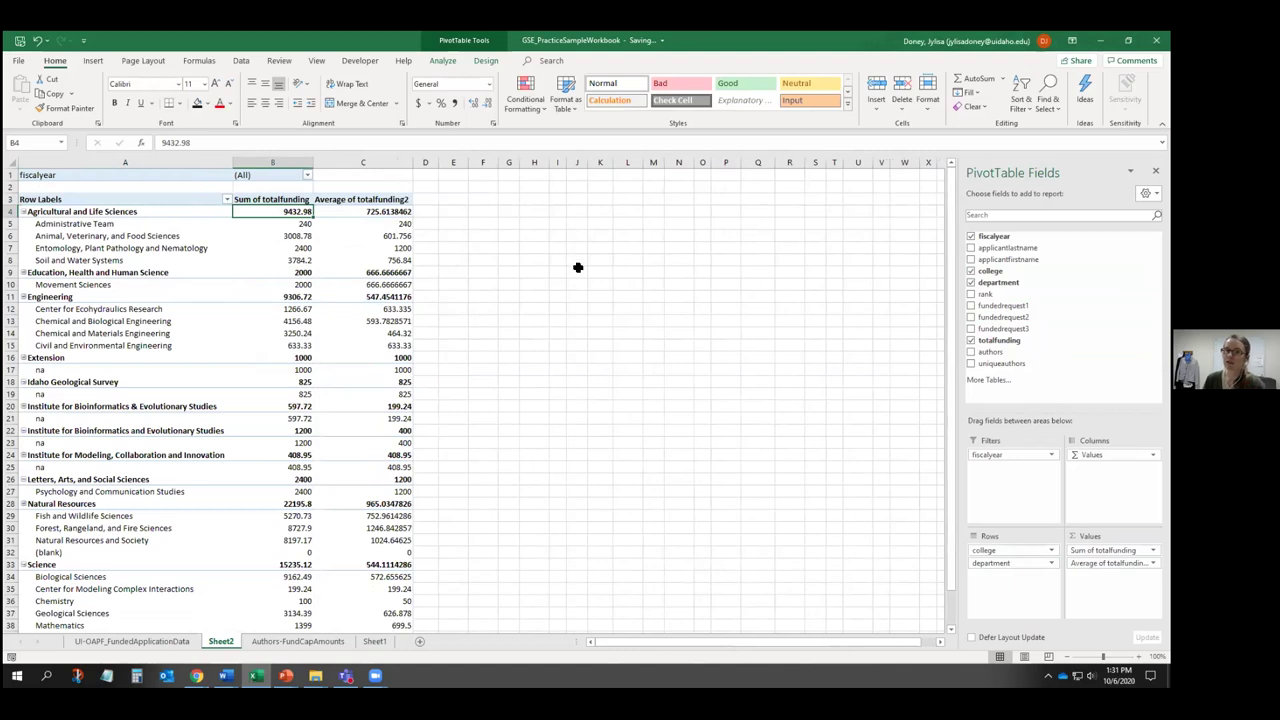
{"action": "left_click", "coordinate": [375, 212]}
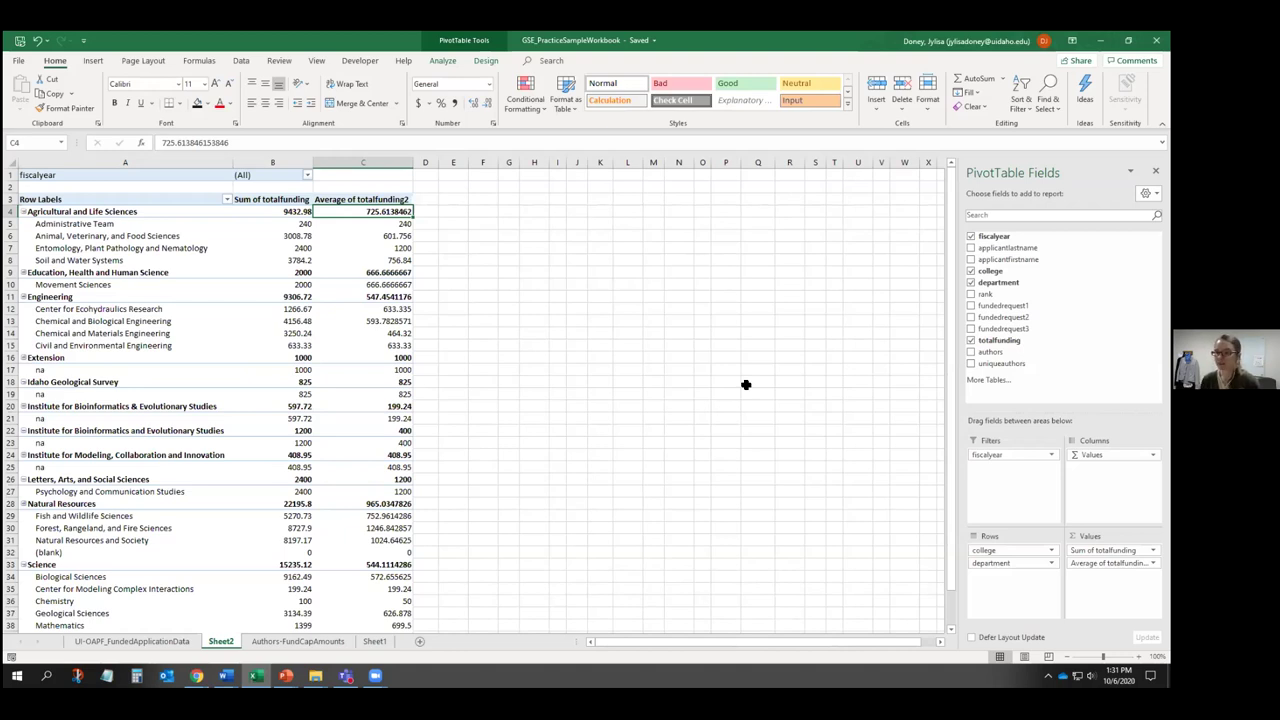
- Filter the PivotTable by fiscalyear to show only FY2020
{"action": "left_click", "coordinate": [46, 175]}
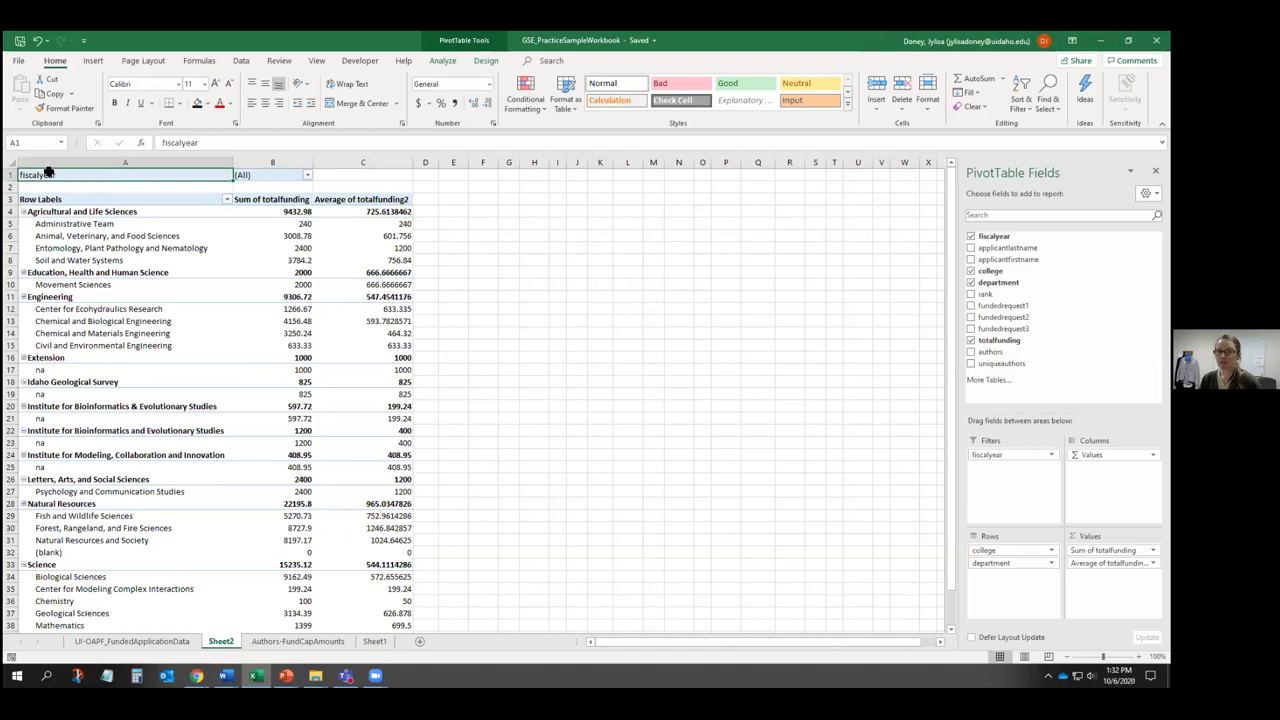
{"action": "left_click", "coordinate": [307, 175]}
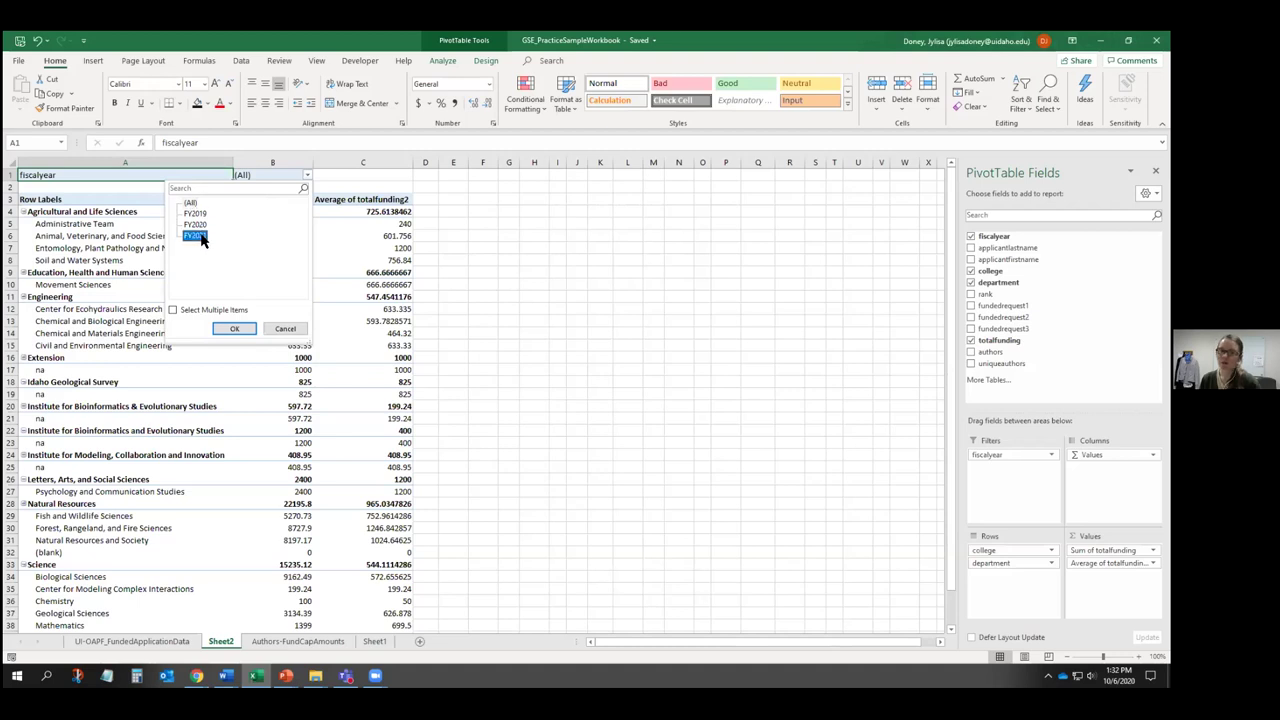
{"action": "left_click", "coordinate": [234, 328]}
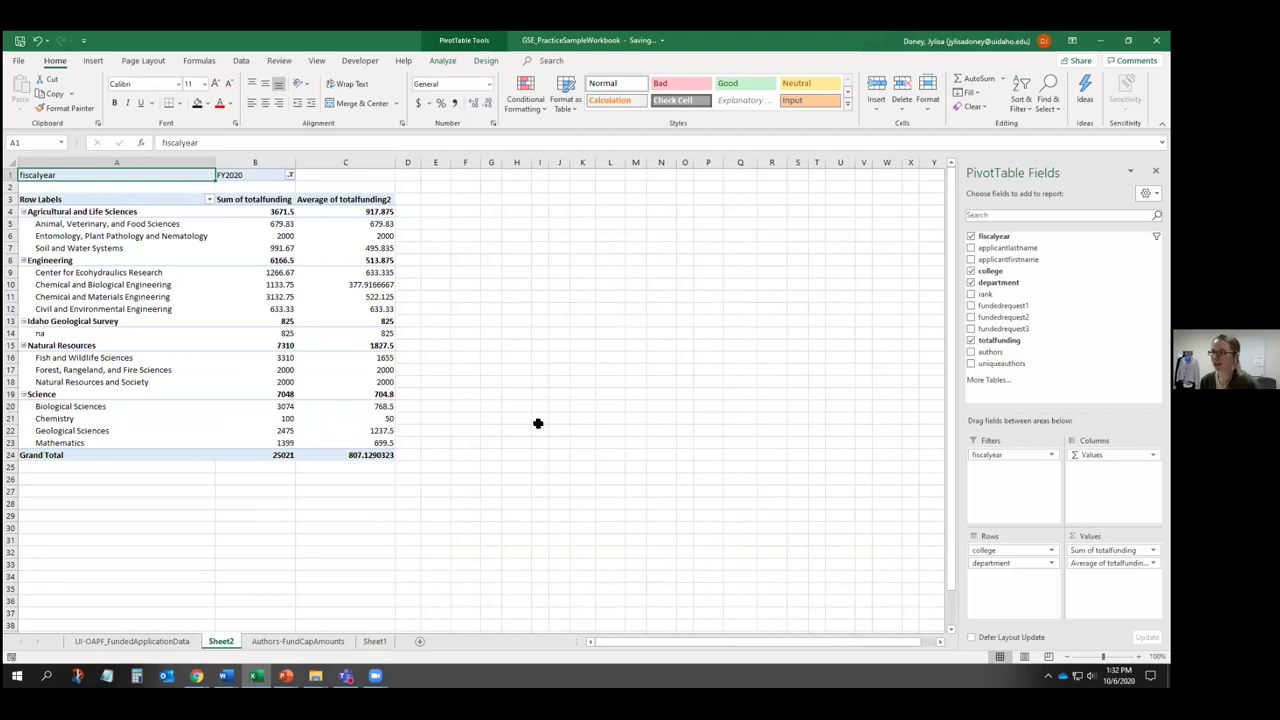
- Switch to the PowerPoint slide show and advance to the Graduate Student Essentials slide listing the October 13 and October 20 sessions
{"action": "mouse_move", "coordinate": [286, 676]}
{"action": "left_click", "coordinate": [345, 615]}
{"action": "left_click", "coordinate": [621, 484]}
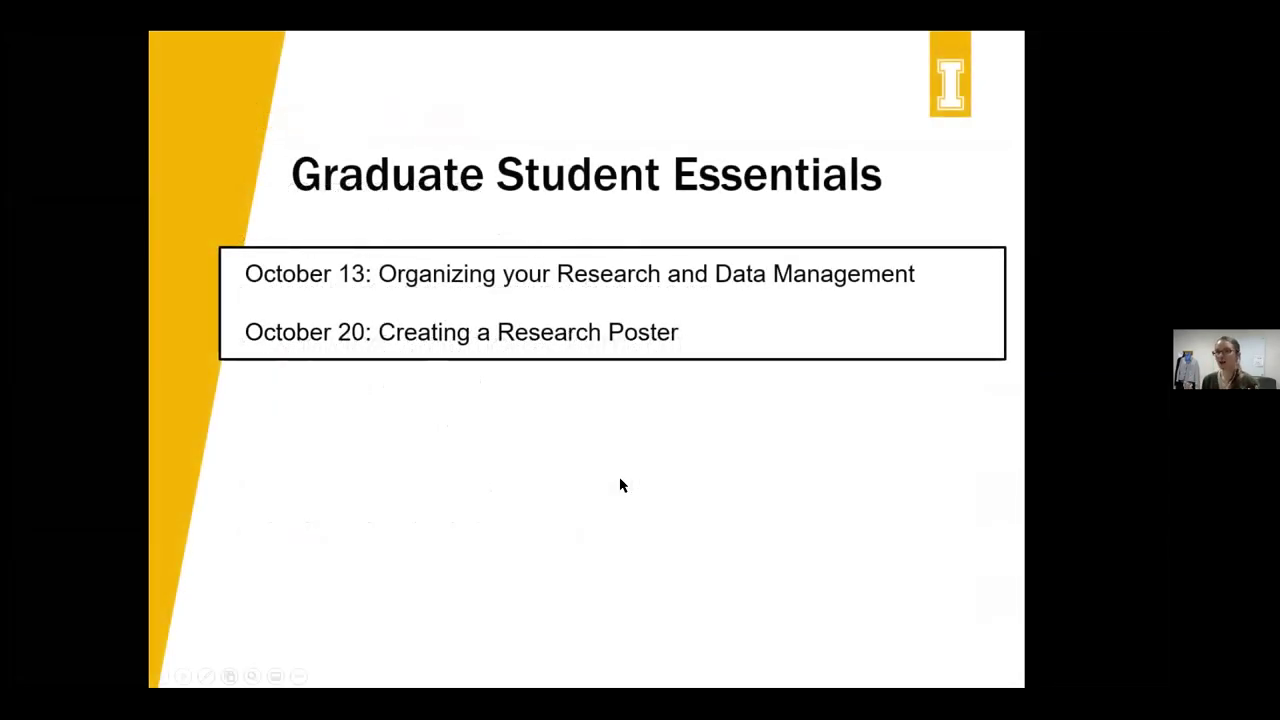